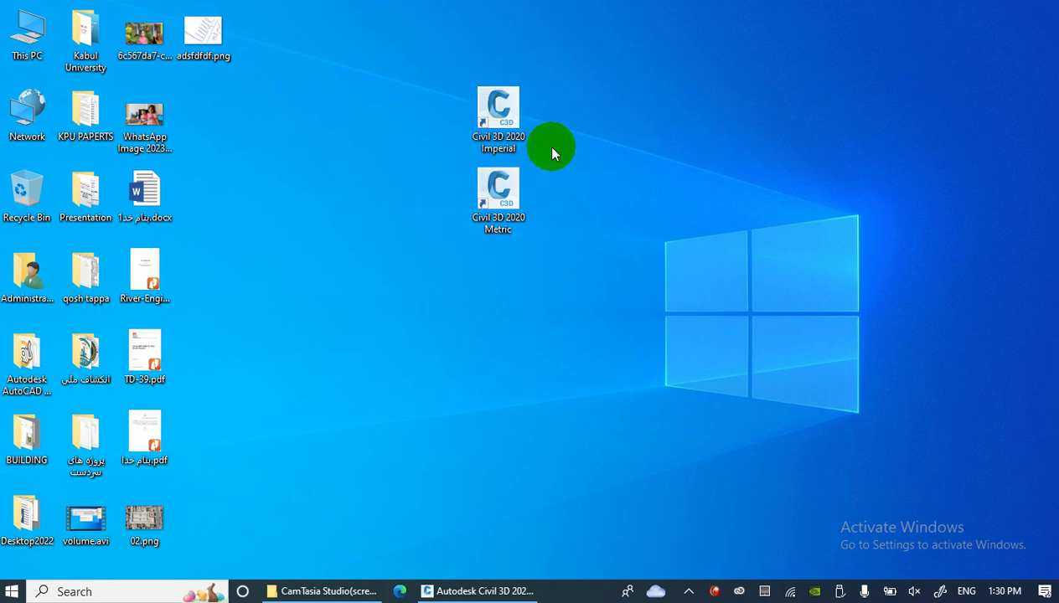
Launch Civil 3D 2020 Metric from the desktop
double_click(500, 193)
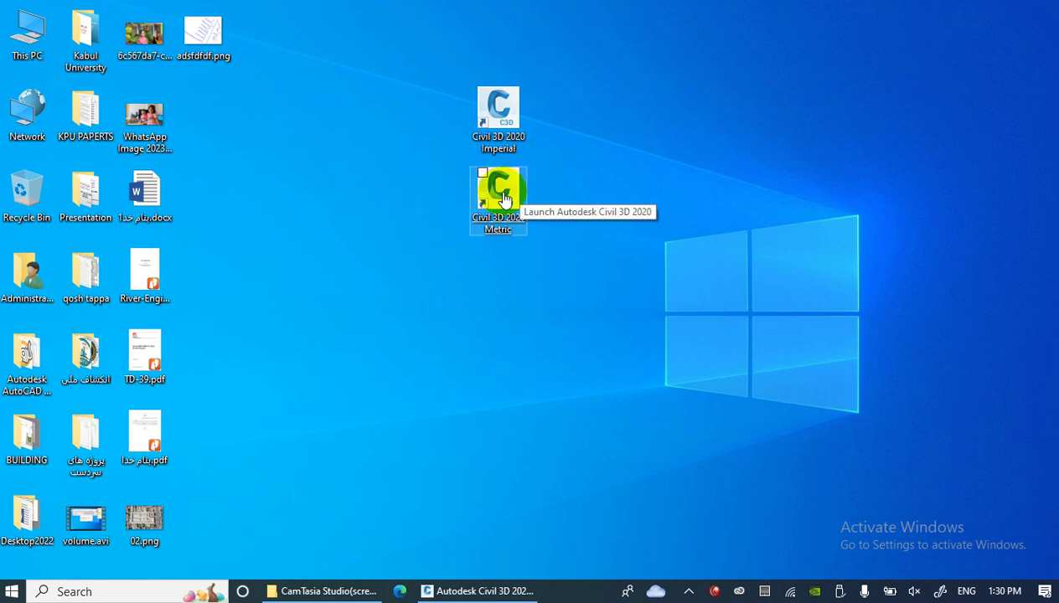
right_click(500, 193)
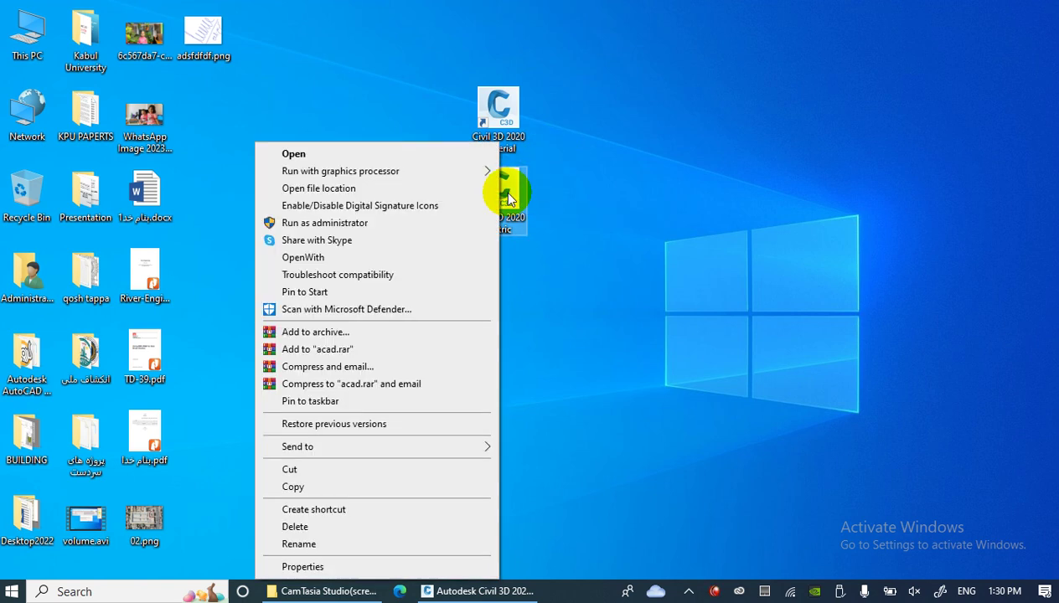
left_click(393, 154)
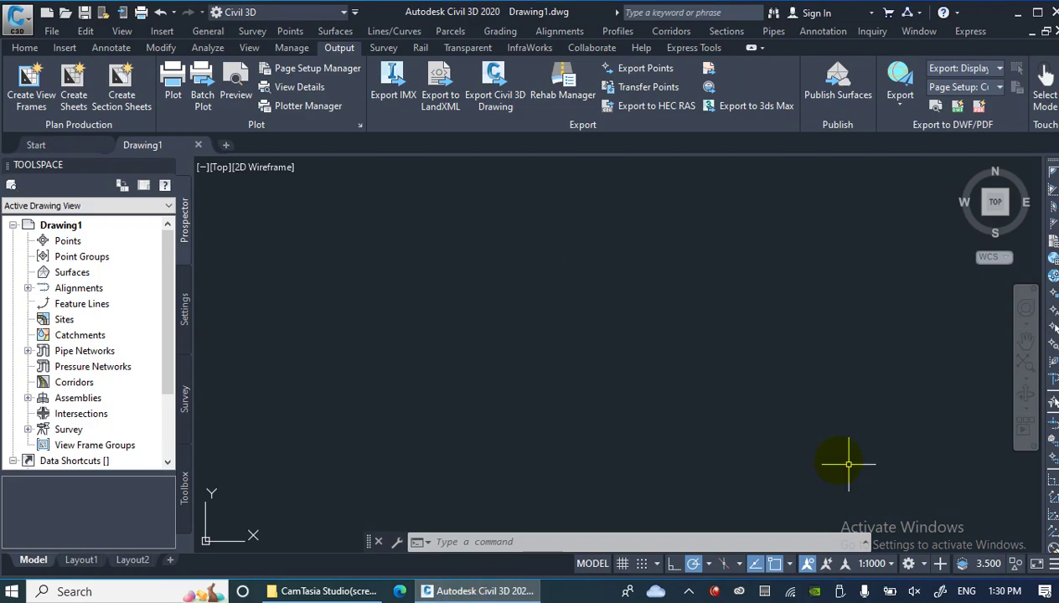
left_click(848, 463)
left_click(431, 253)
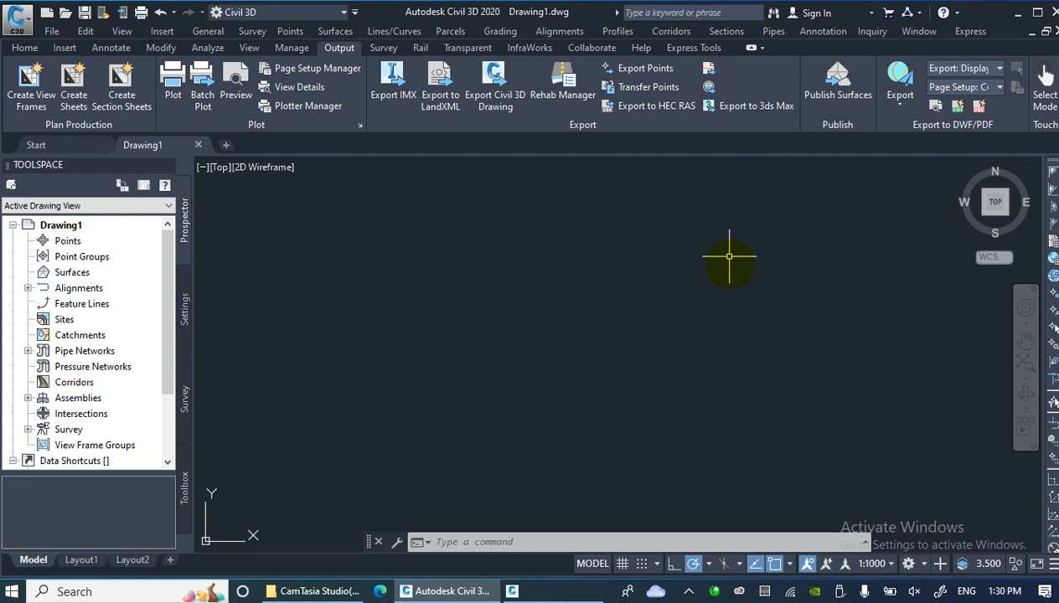
left_click(713, 592)
left_click(148, 106)
left_click(868, 428)
left_click(371, 219)
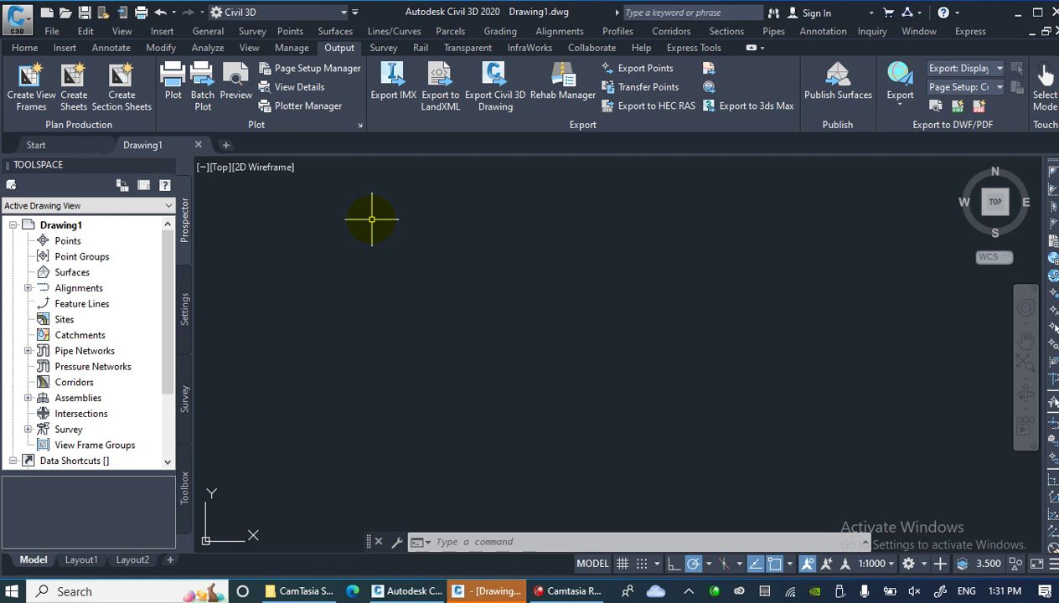
Search Windows for autocad and locate the Civil 3D as AutoCAD 2020 app
key("super")
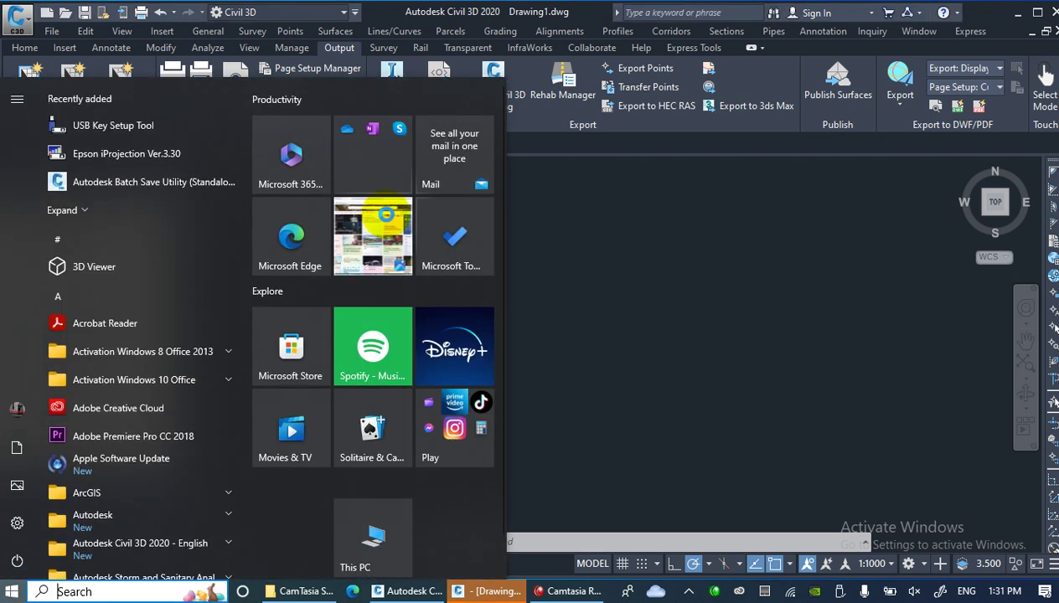
type("autocad")
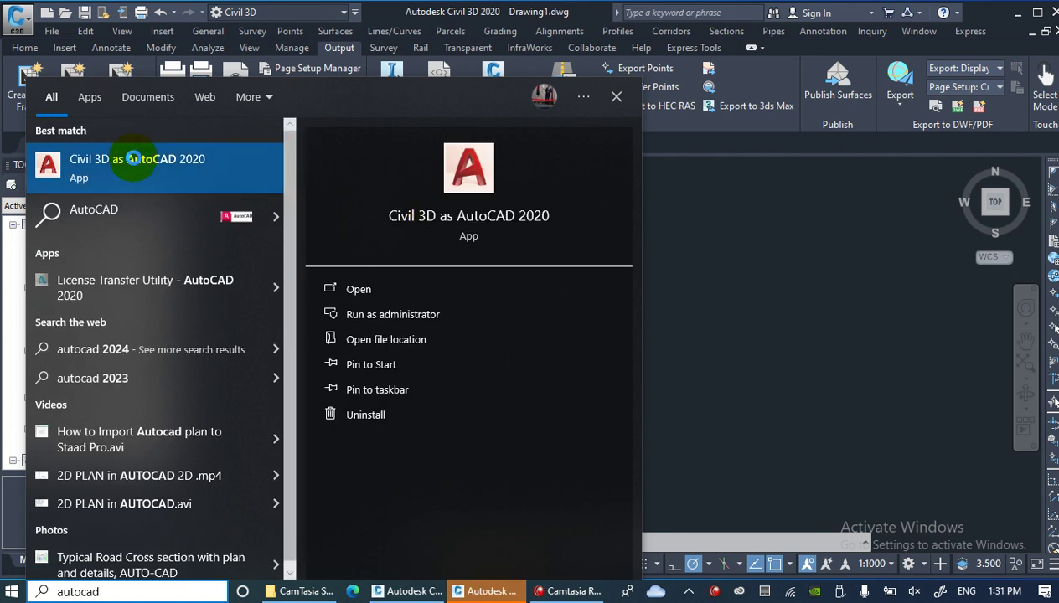
left_click(161, 159)
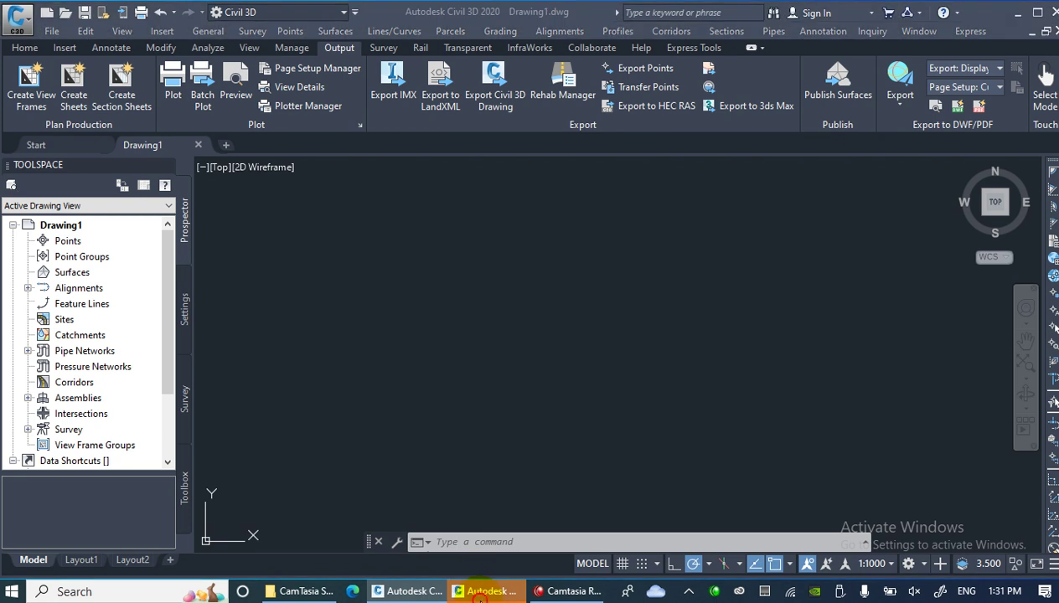
left_click(825, 434)
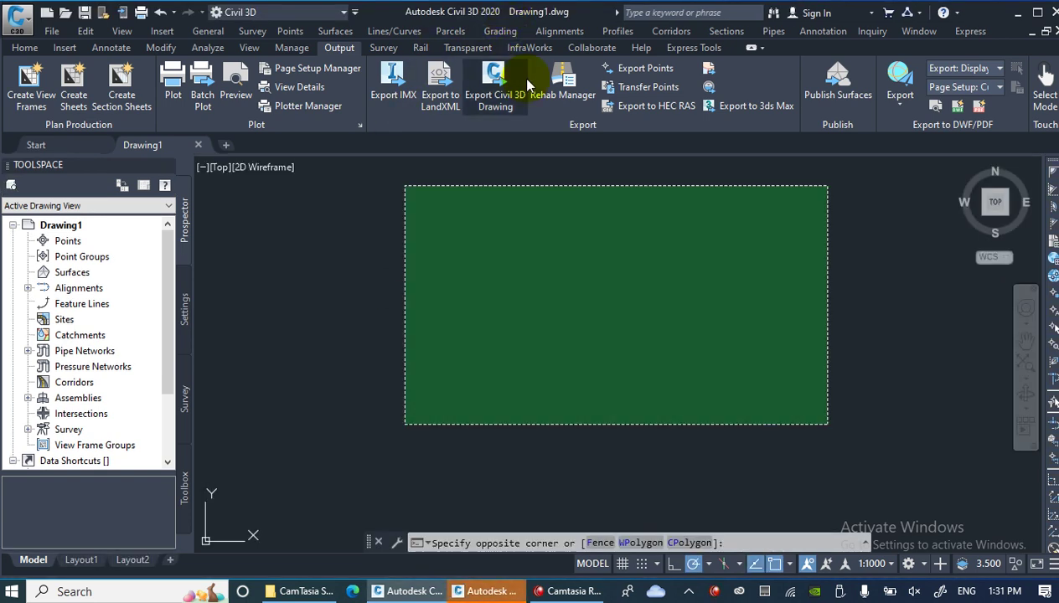
left_click(451, 290)
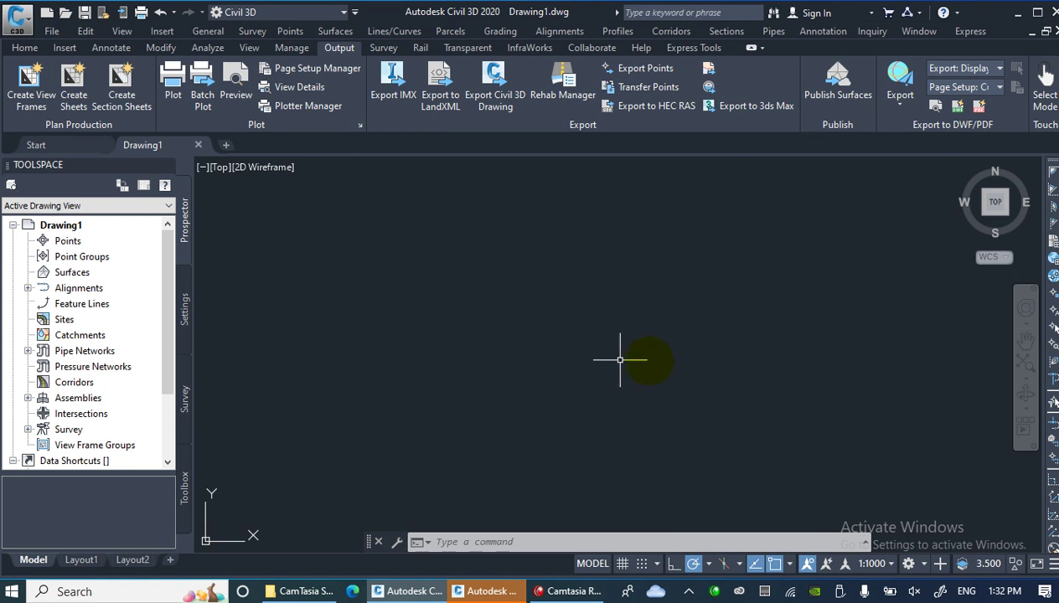
left_click(645, 361)
left_click(498, 309)
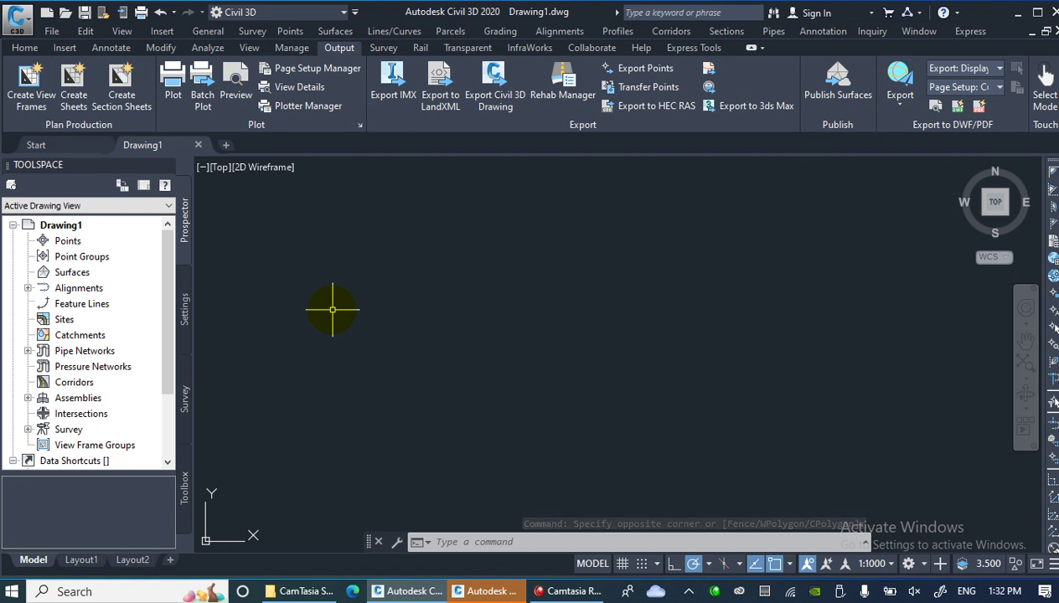
left_click(501, 307)
left_click(257, 209)
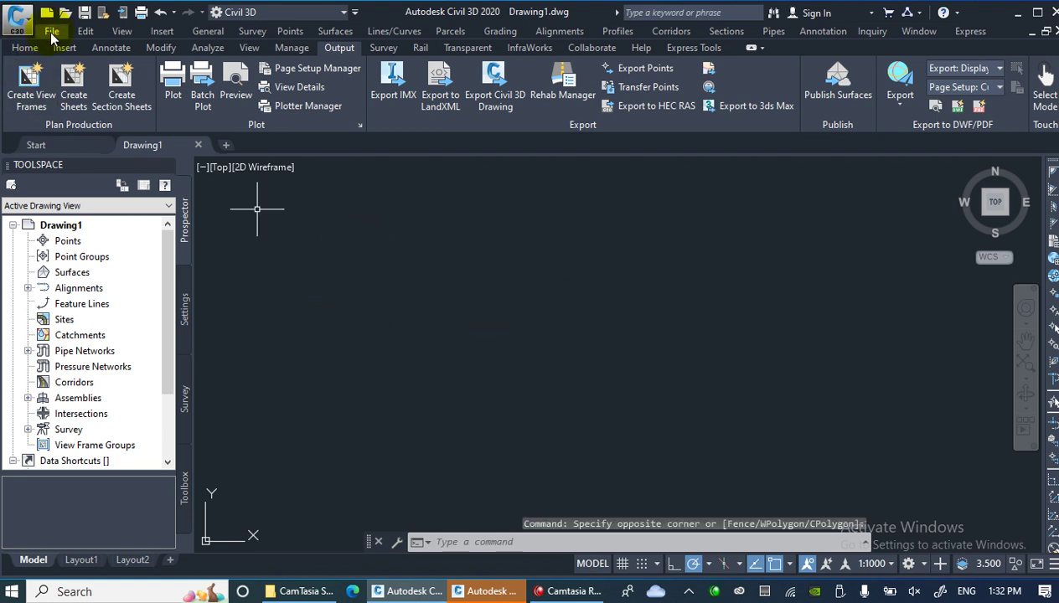
left_click(161, 31)
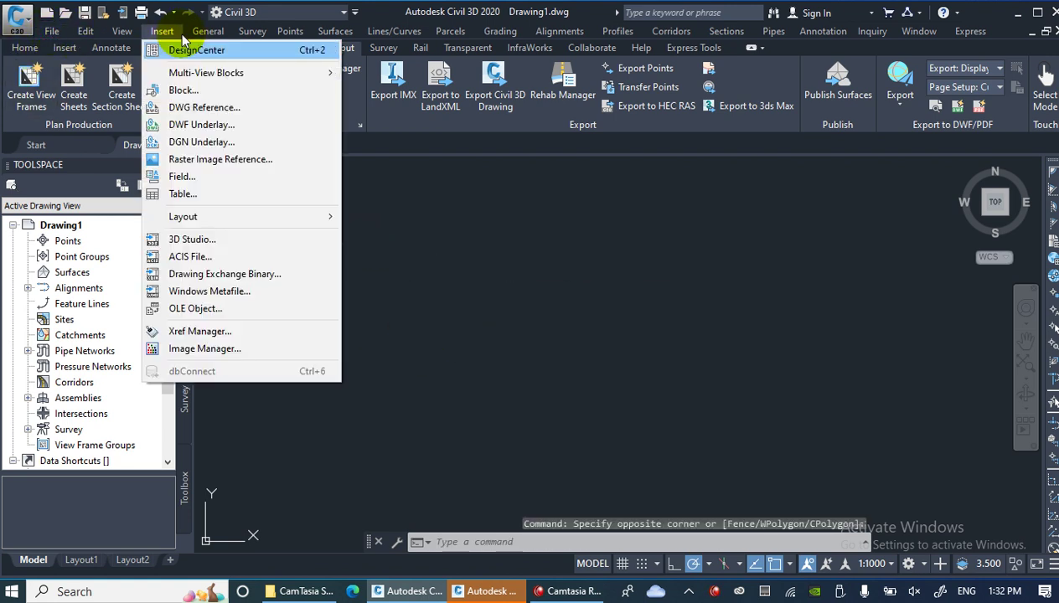
mouse_move(208, 31)
mouse_move(252, 50)
left_click(737, 489)
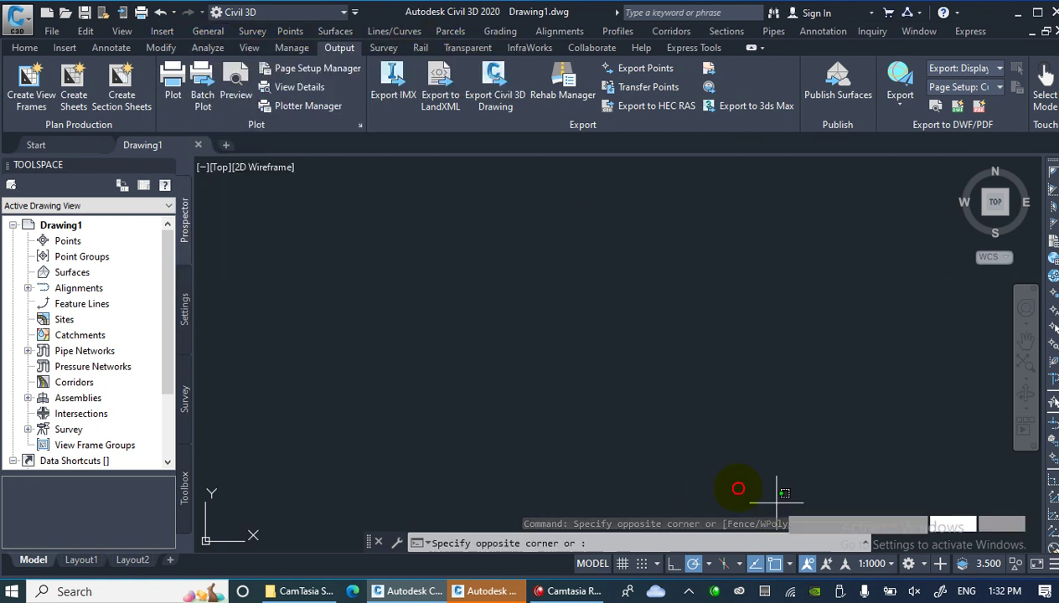
left_click(501, 342)
Set the MENUBAR system variable to 1 so that the classic menu bar is displayed
type("menubar")
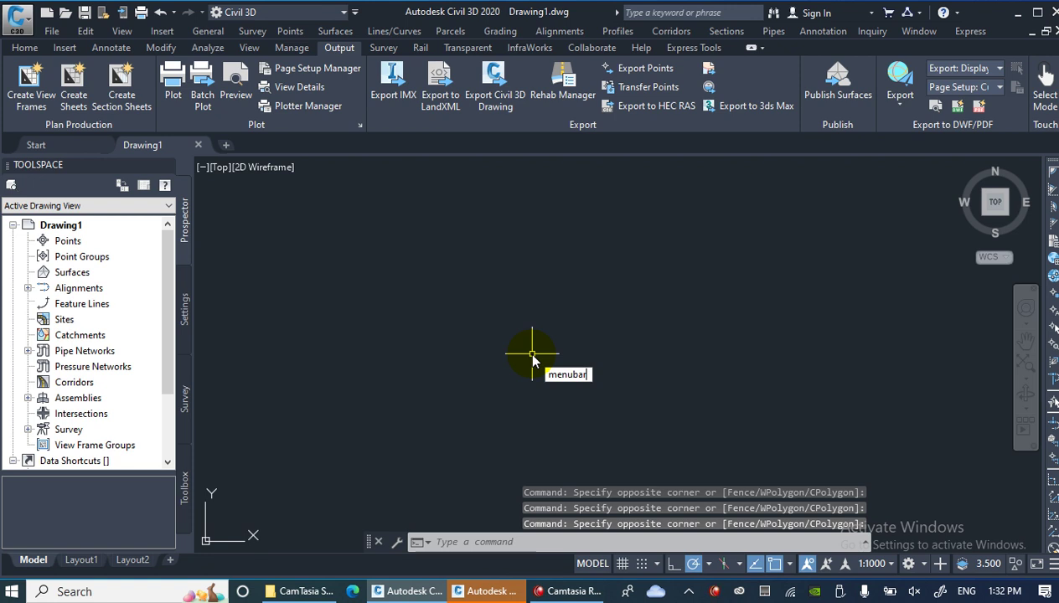
key("Return")
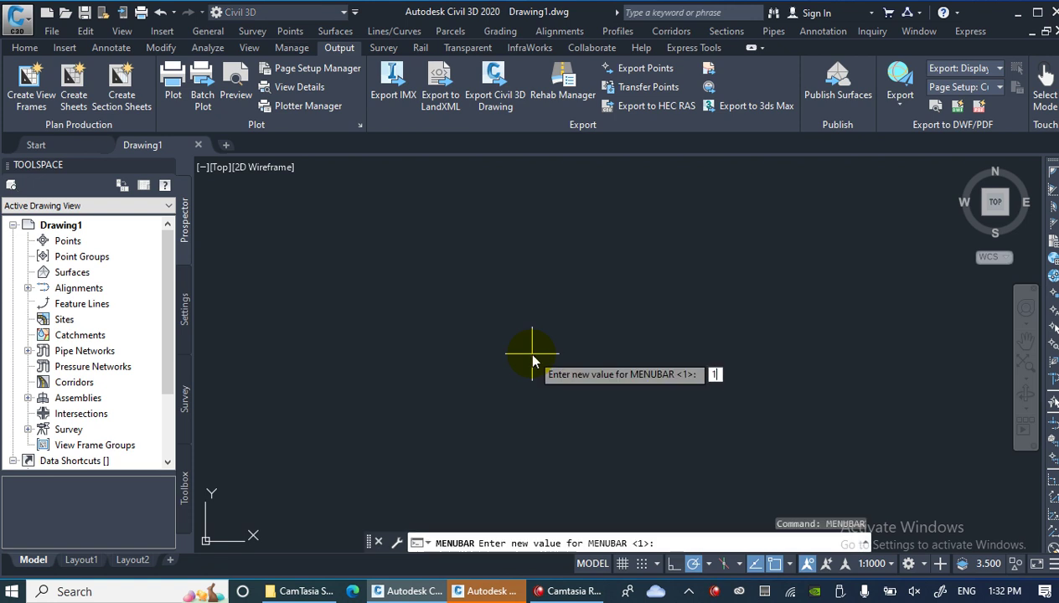
type("1")
key("Return")
left_click(534, 352)
left_click(430, 274)
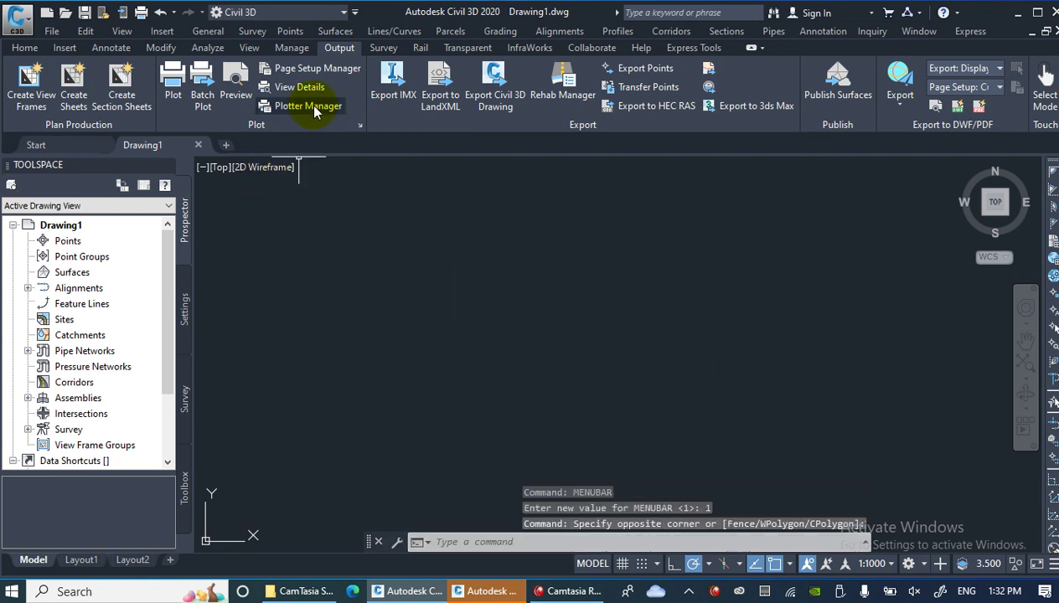
Examine the available commands for creating and editing points and surfaces
left_click(290, 33)
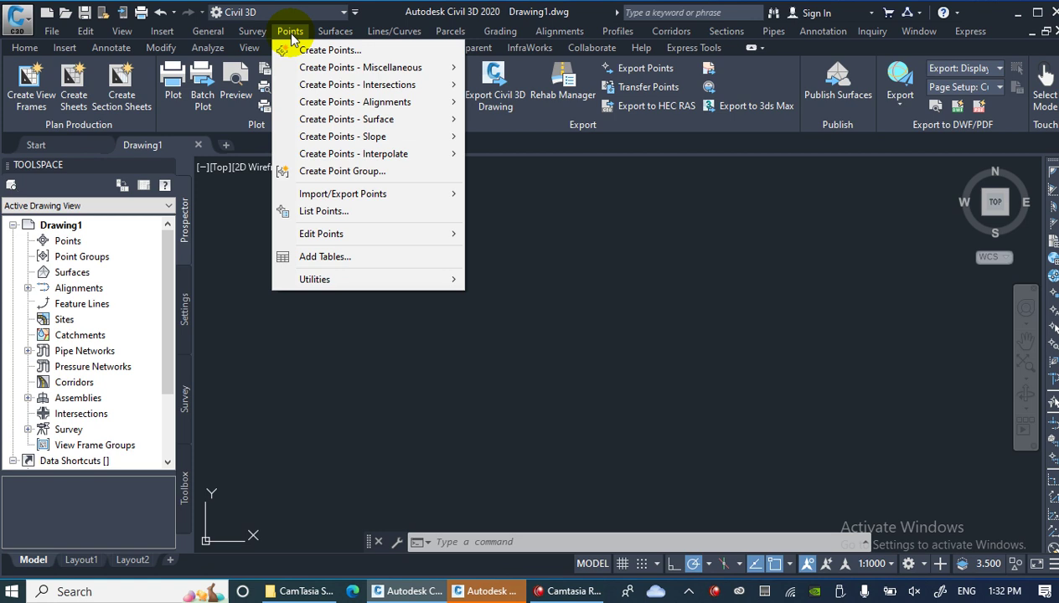
mouse_move(339, 34)
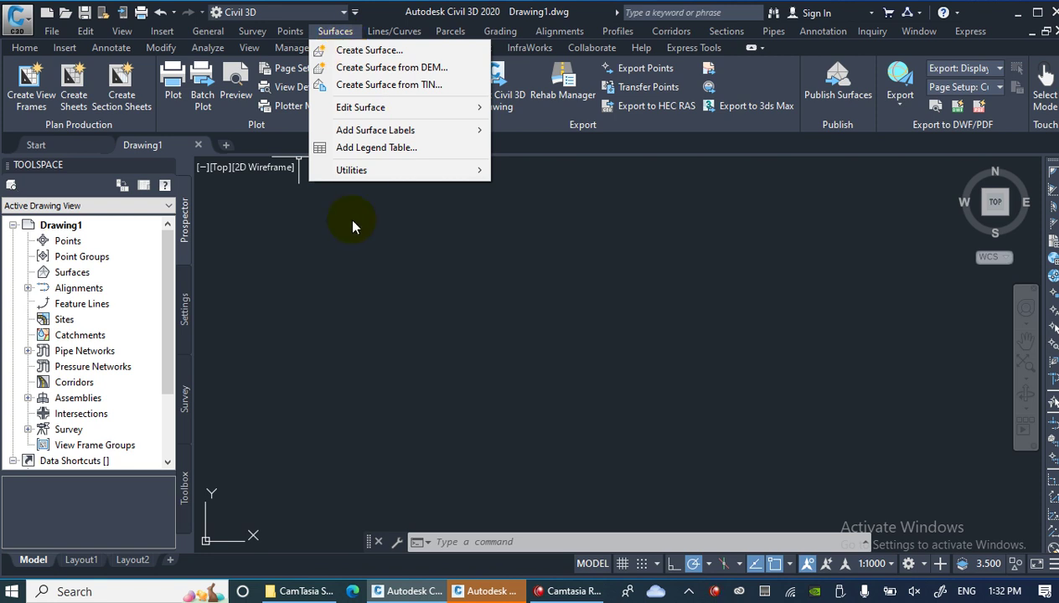
left_click(488, 580)
left_click(484, 430)
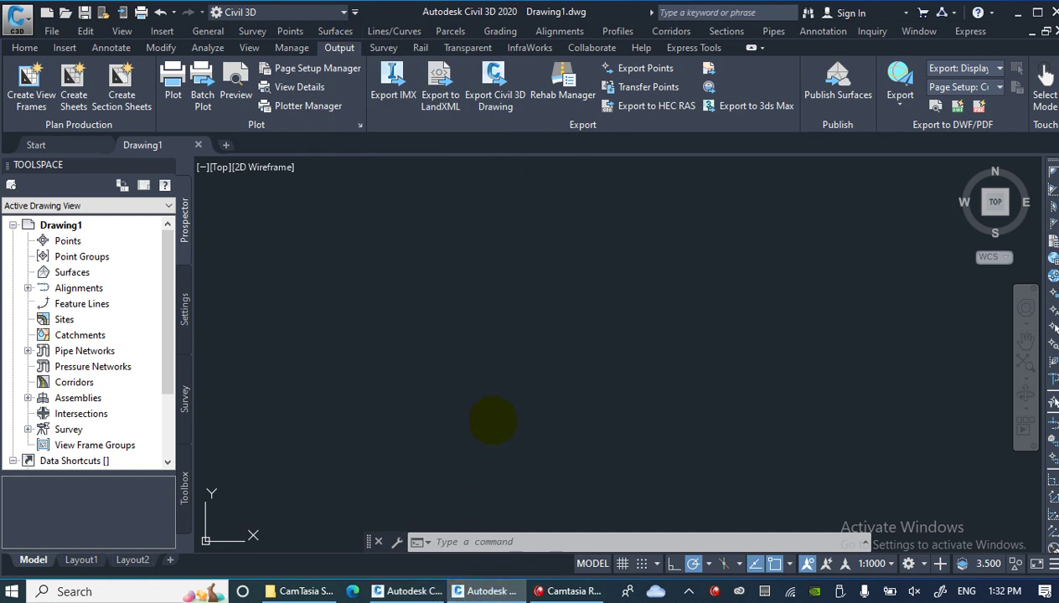
left_click(352, 178)
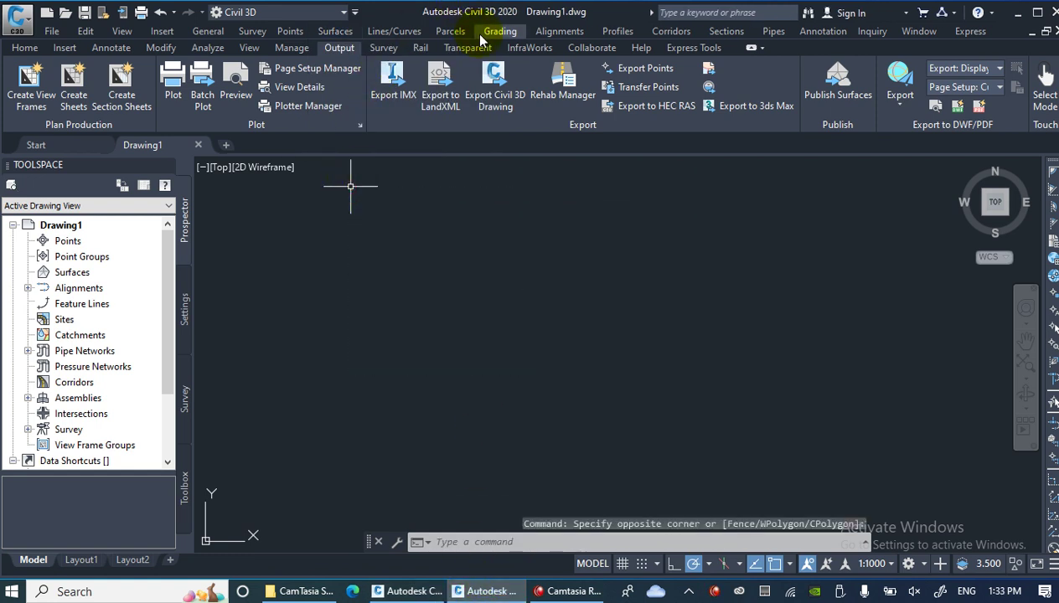
Examine the available commands for alignments, profiles, corridors and sections
left_click(554, 31)
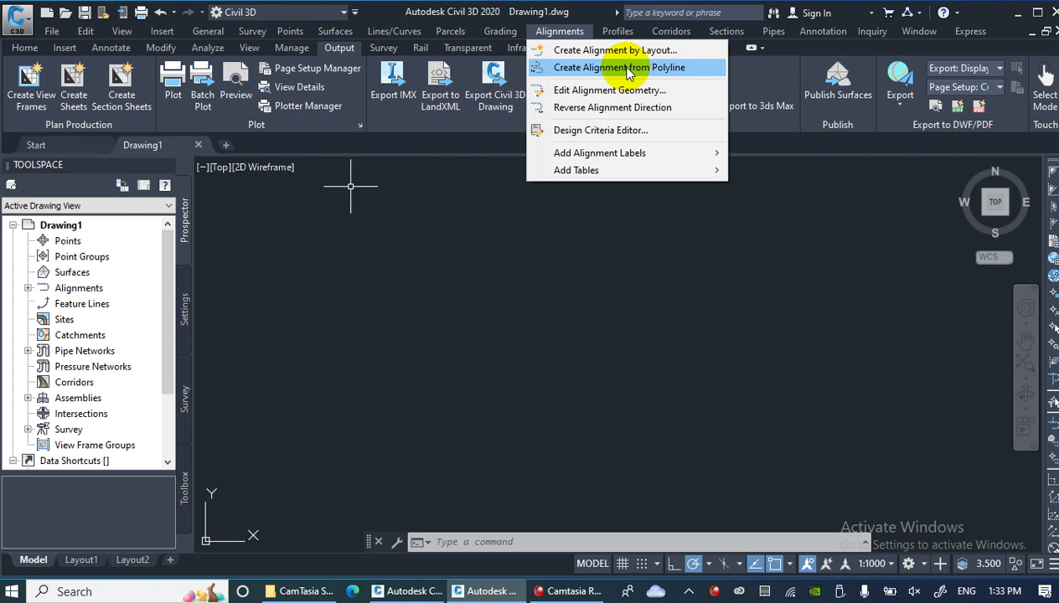
left_click(614, 50)
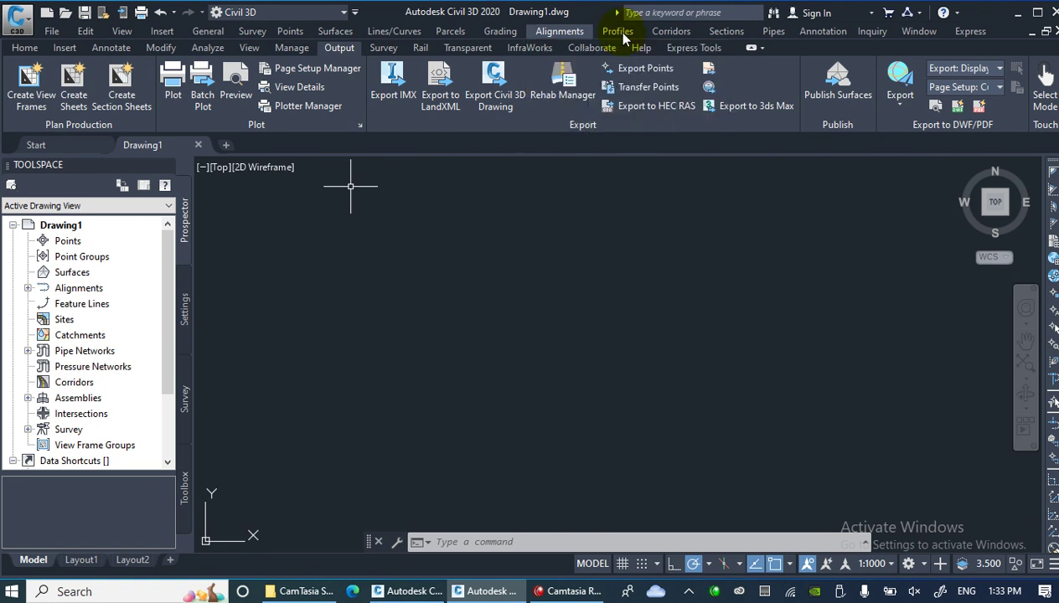
left_click(622, 33)
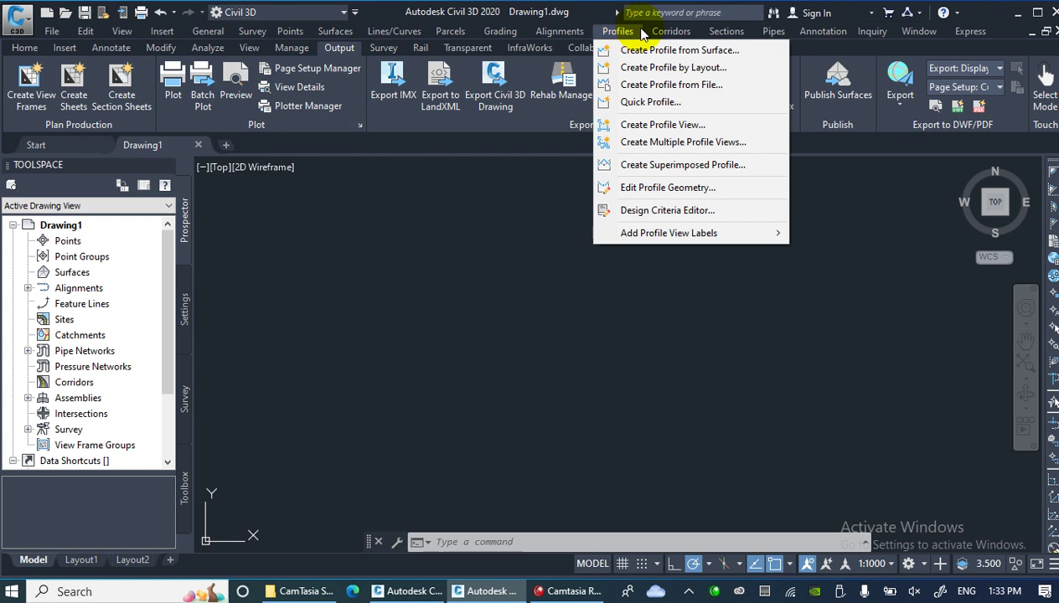
mouse_move(671, 34)
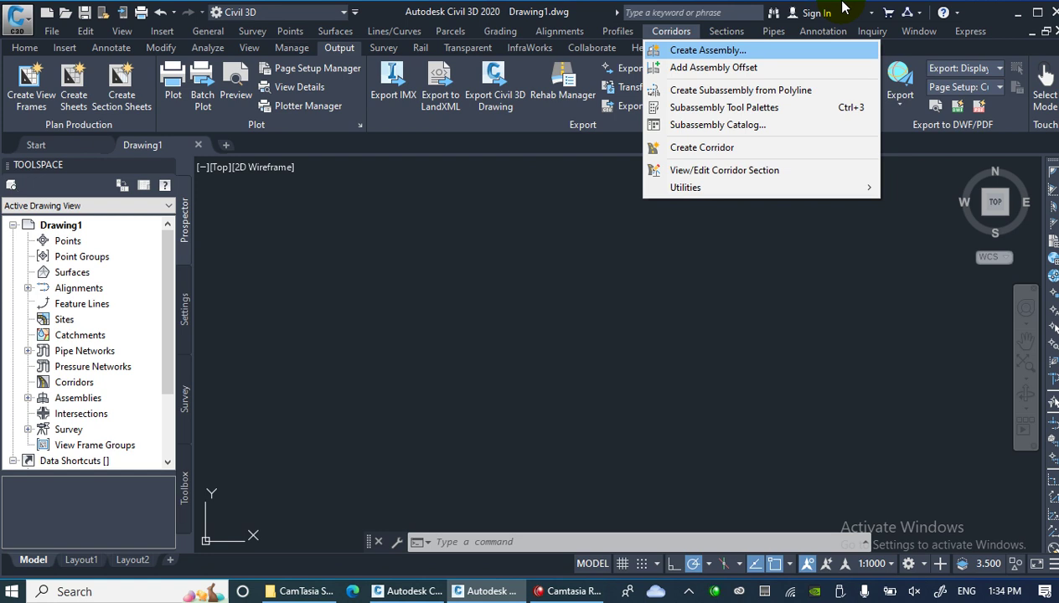
left_click(726, 31)
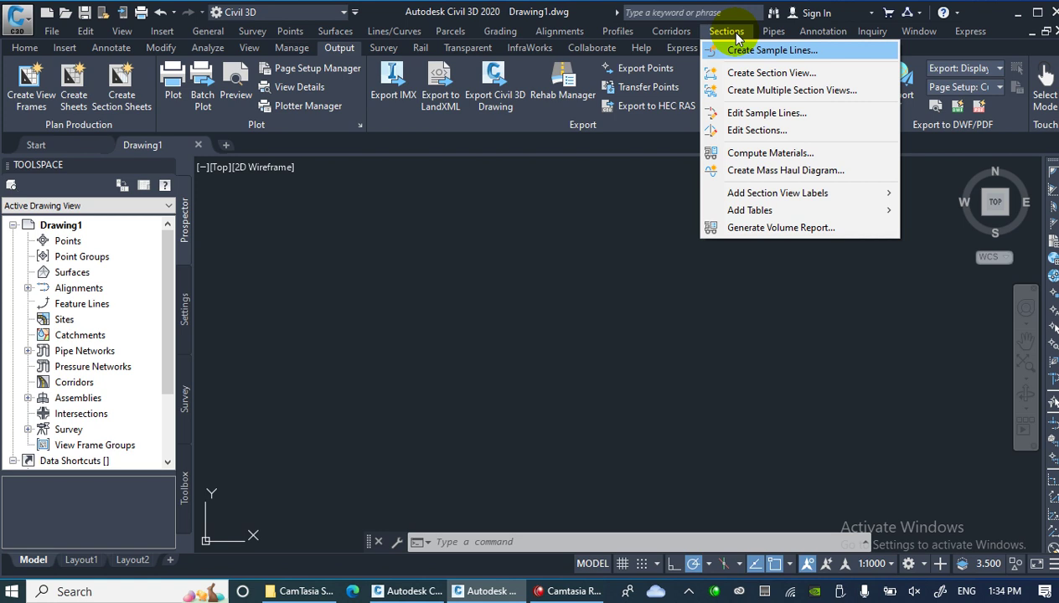
left_click(430, 310)
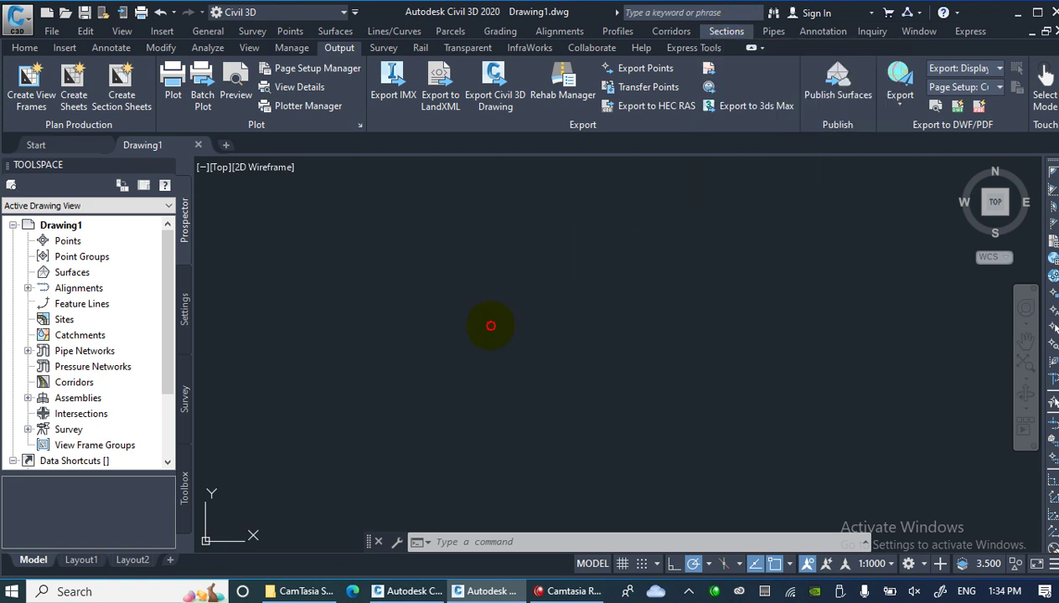
left_click(286, 169)
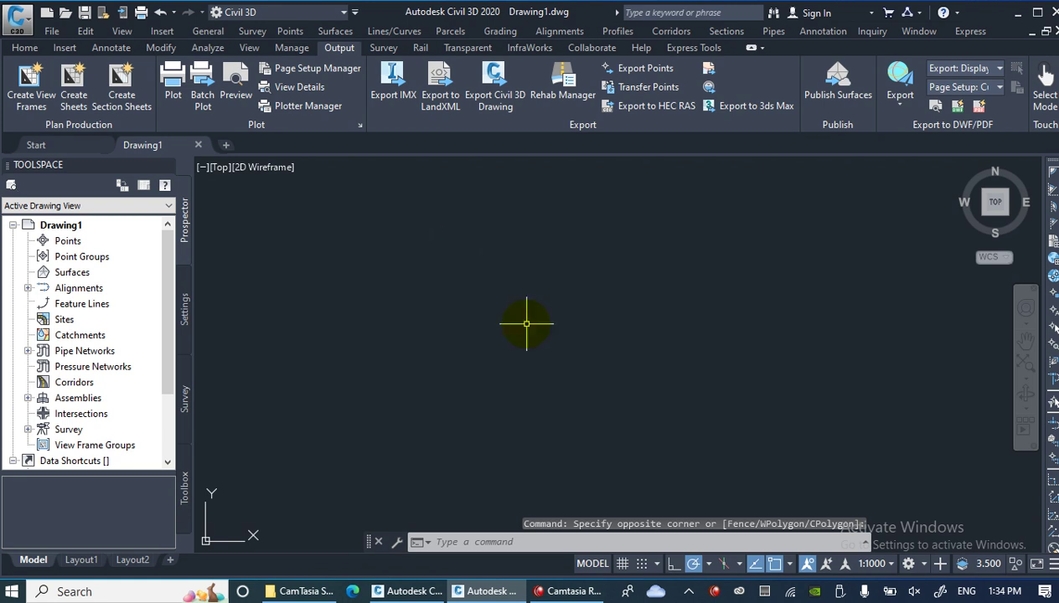
left_click(819, 385)
left_click(391, 230)
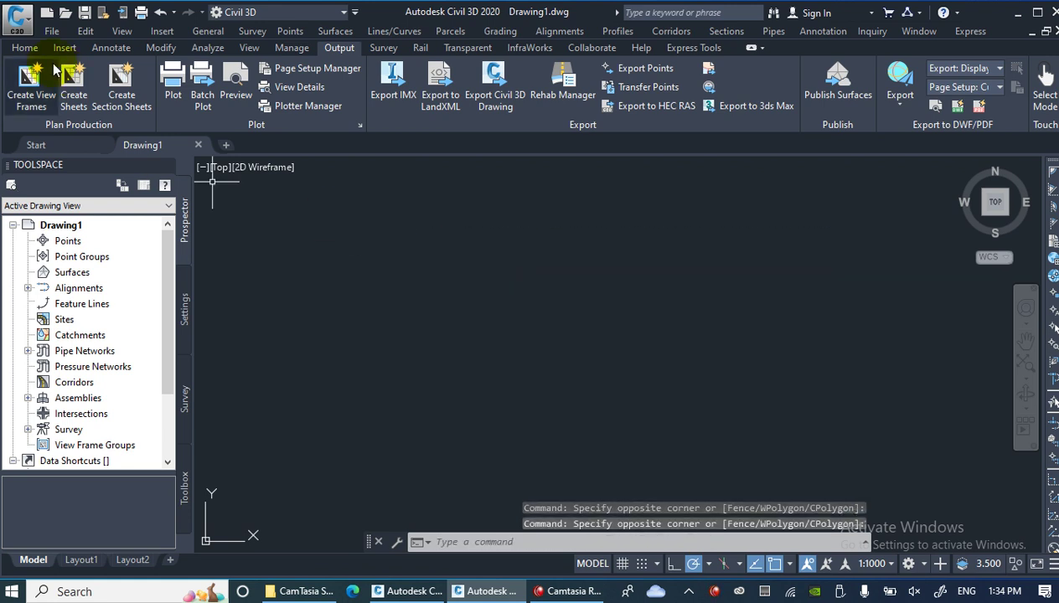
Examine the Home drawing tools, including the line and arc creation methods
left_click(25, 48)
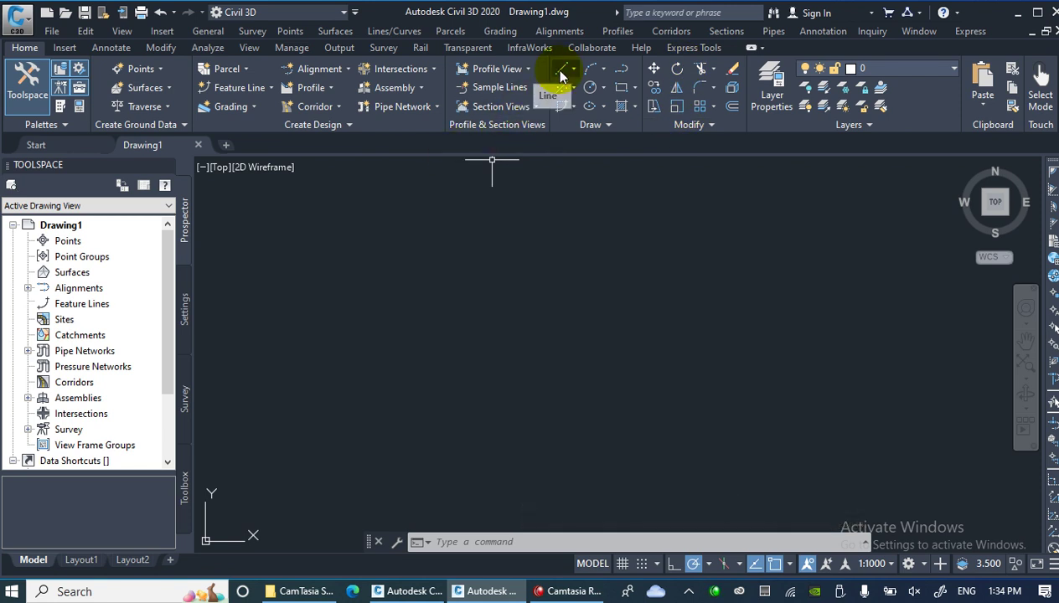
left_click(817, 400)
left_click(408, 214)
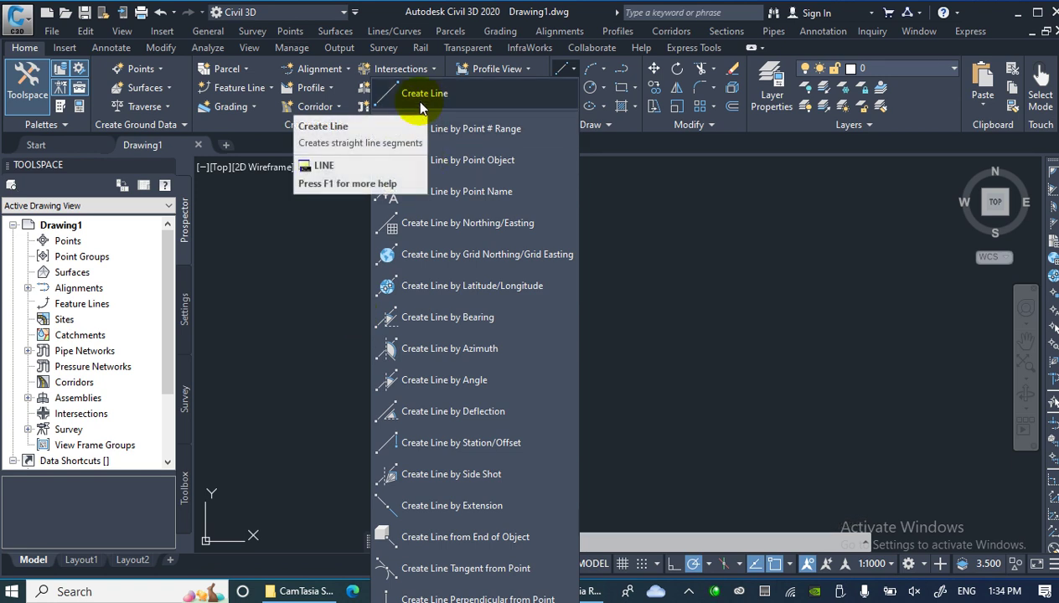
left_click(603, 70)
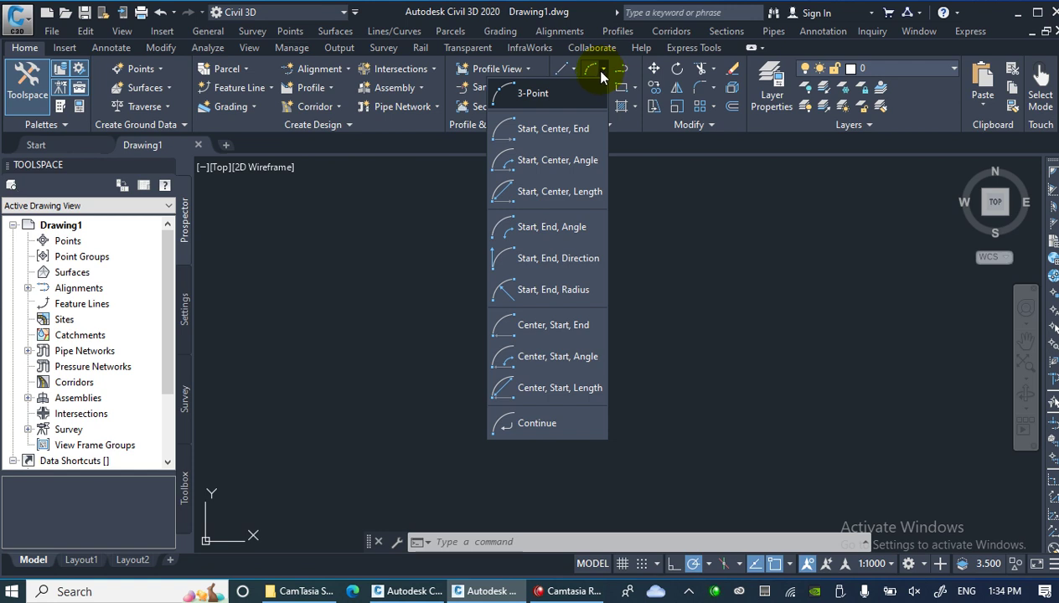
left_click(590, 70)
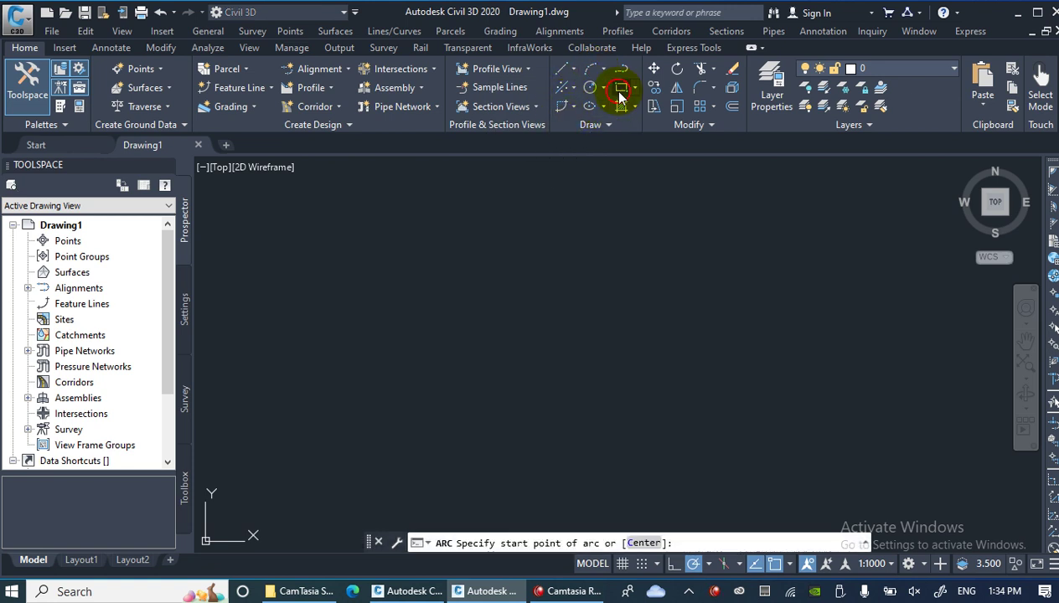
Review the rectangle and polygon options and draw a rectangle in the empty drawing area
left_click(622, 105)
left_click(632, 88)
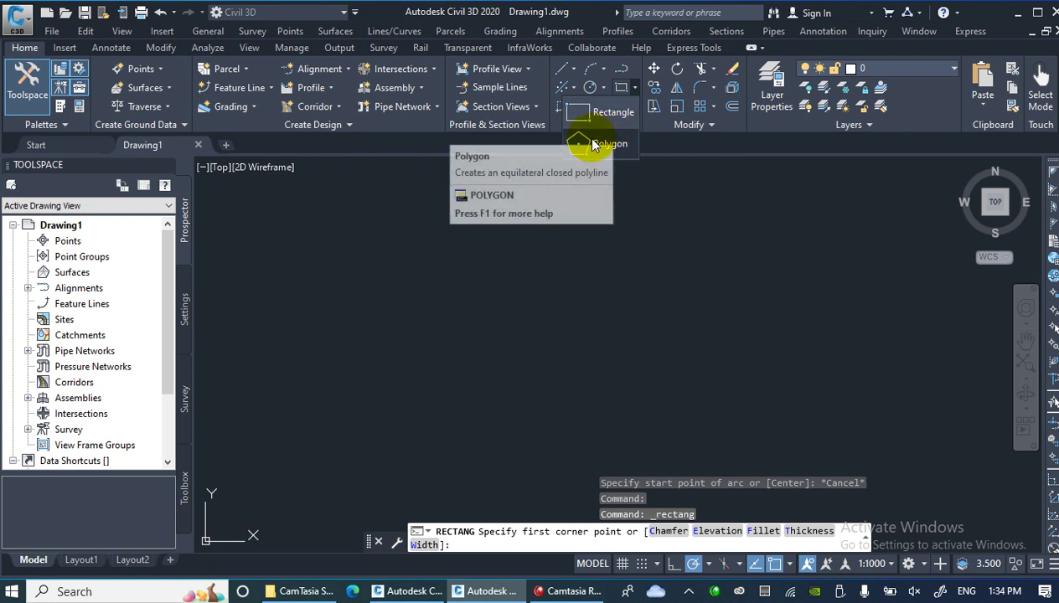
left_click(379, 232)
left_click(379, 232)
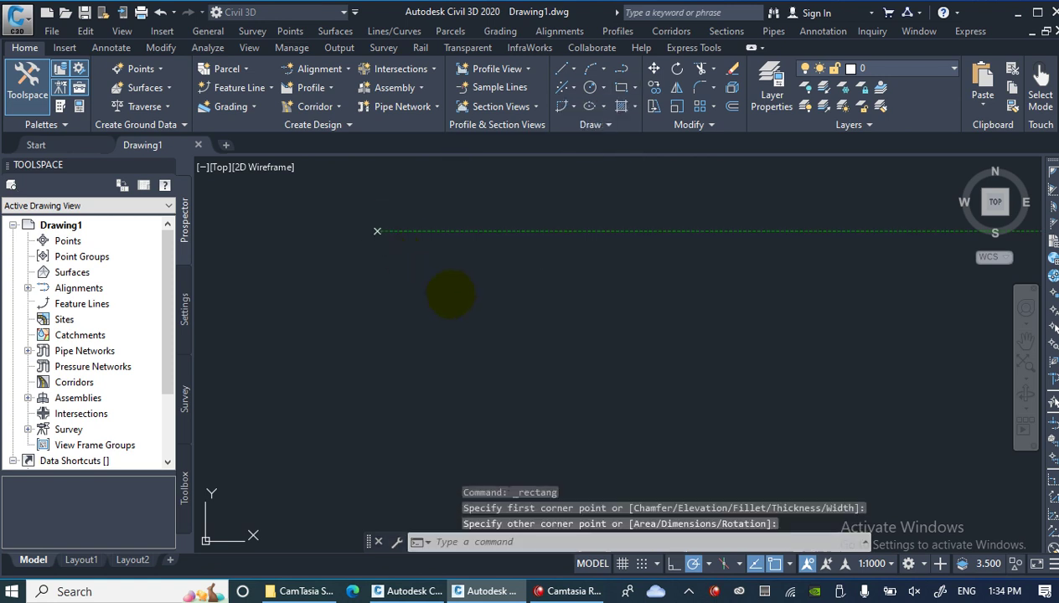
Erase the small rectangle from the drawing area
key("Escape")
left_click(433, 284)
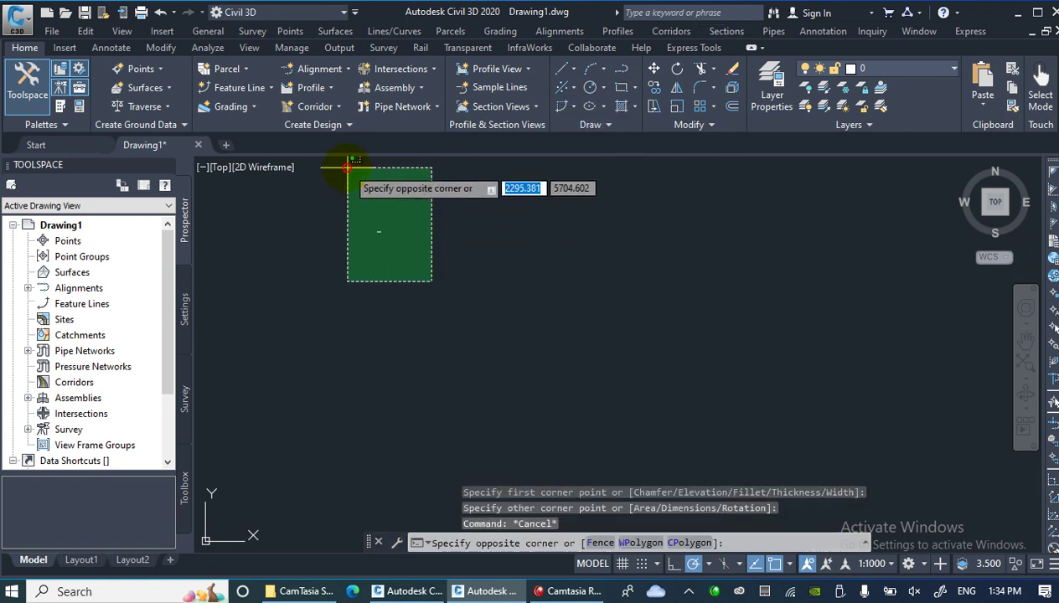
left_click(350, 167)
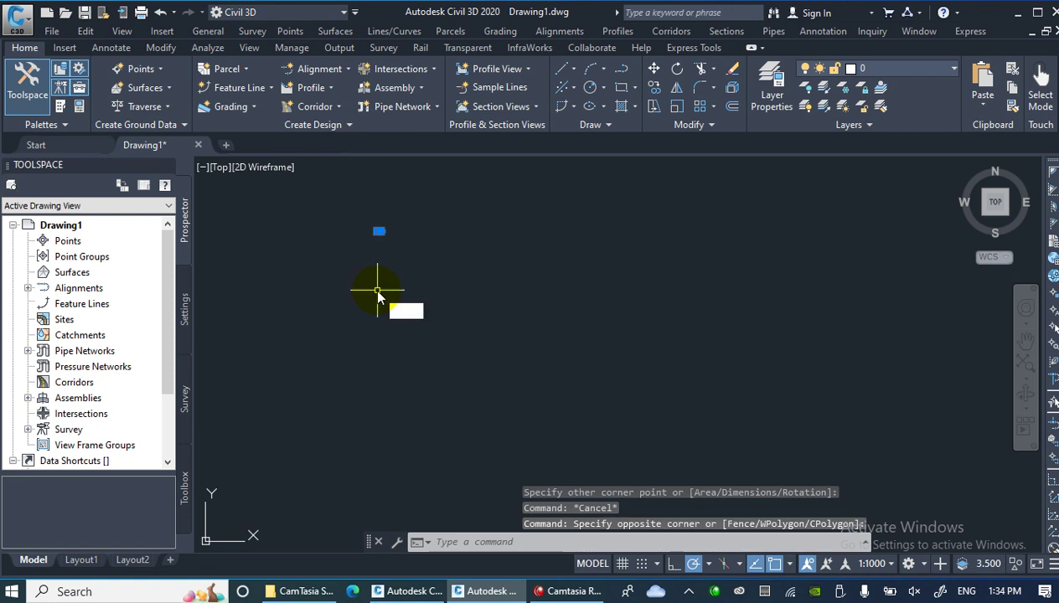
type("e")
key("Return")
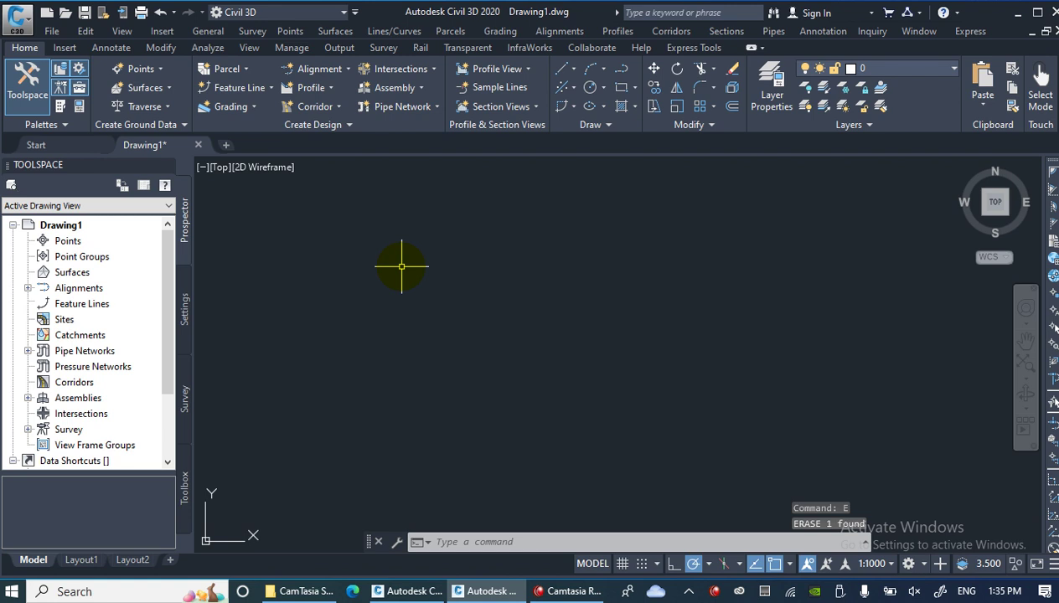
left_click(656, 394)
left_click(390, 239)
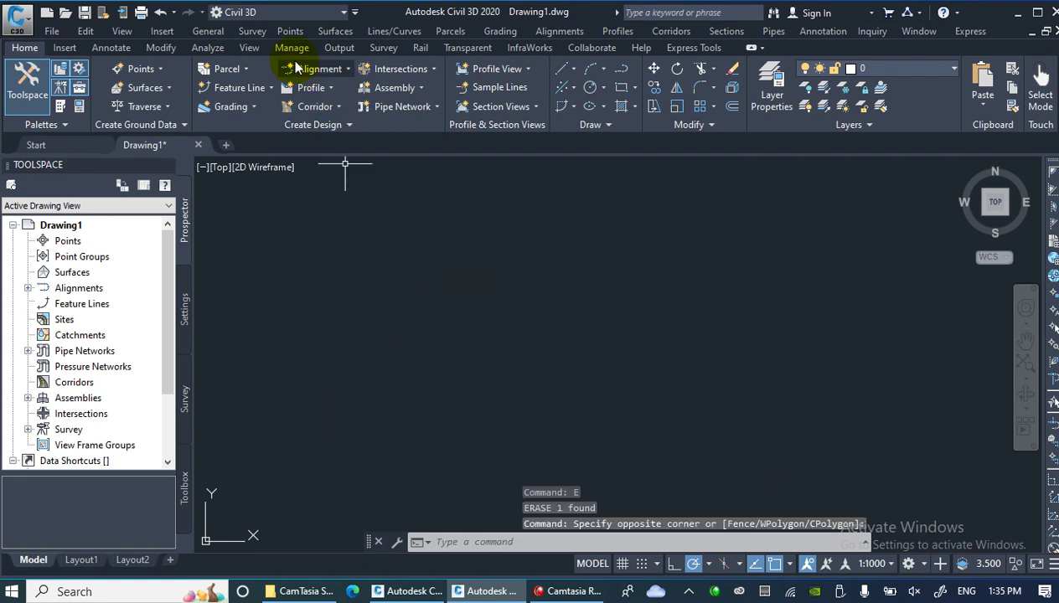
left_click(289, 33)
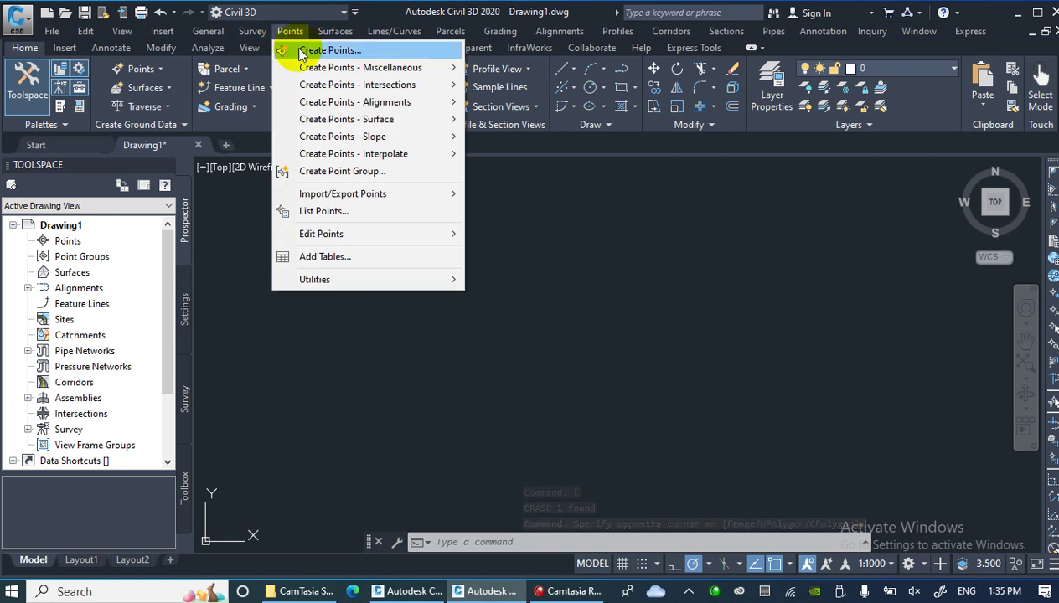
left_click(123, 31)
left_click(162, 31)
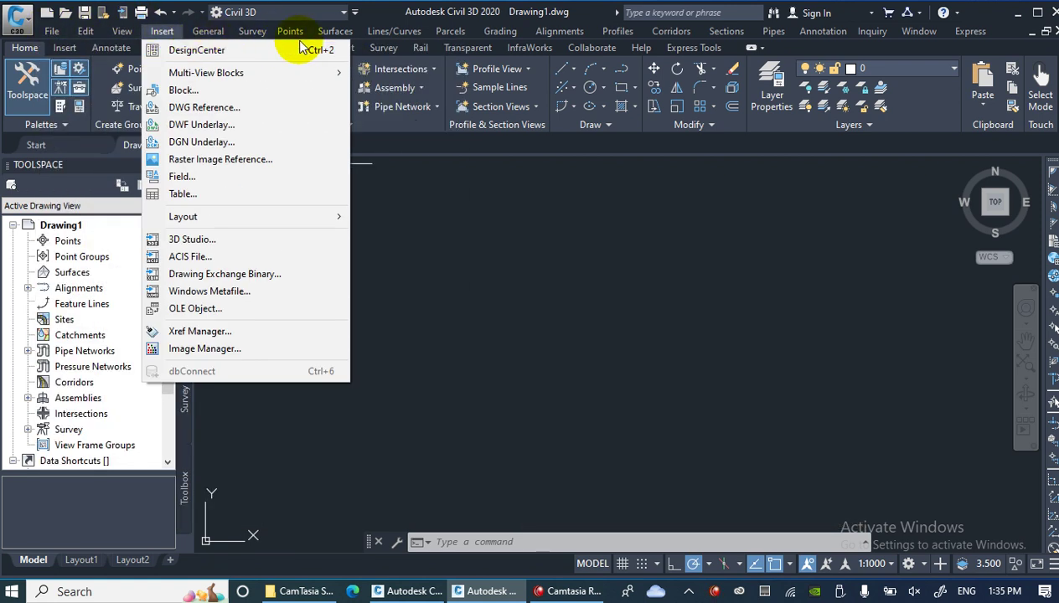
left_click(535, 435)
left_click(406, 268)
left_click(406, 267)
left_click(727, 463)
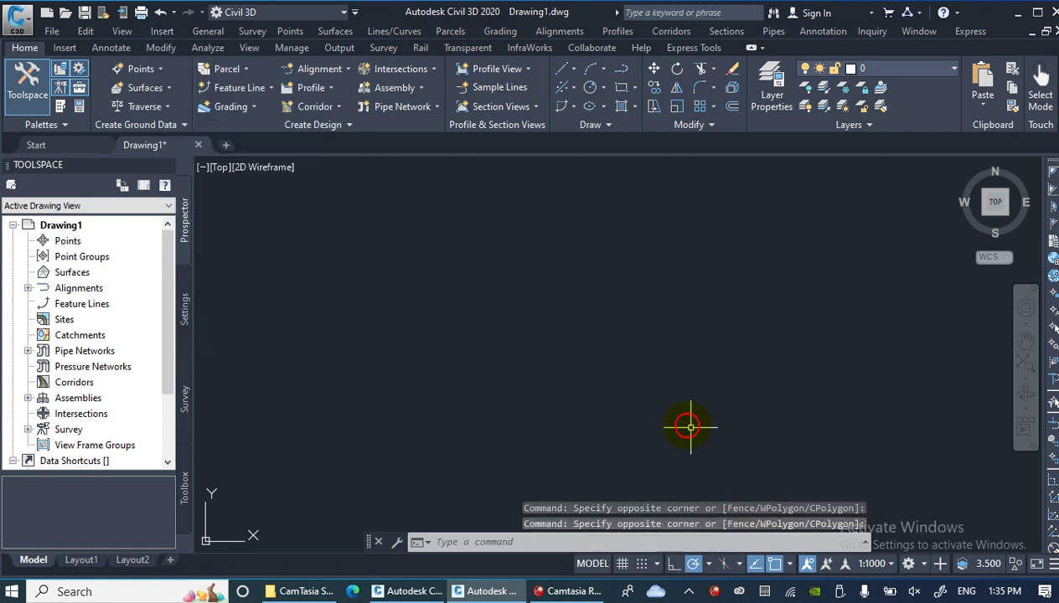
left_click(636, 394)
left_click(496, 300)
Hide the menu bar by setting the MENUBAR variable to 0
type("menubar")
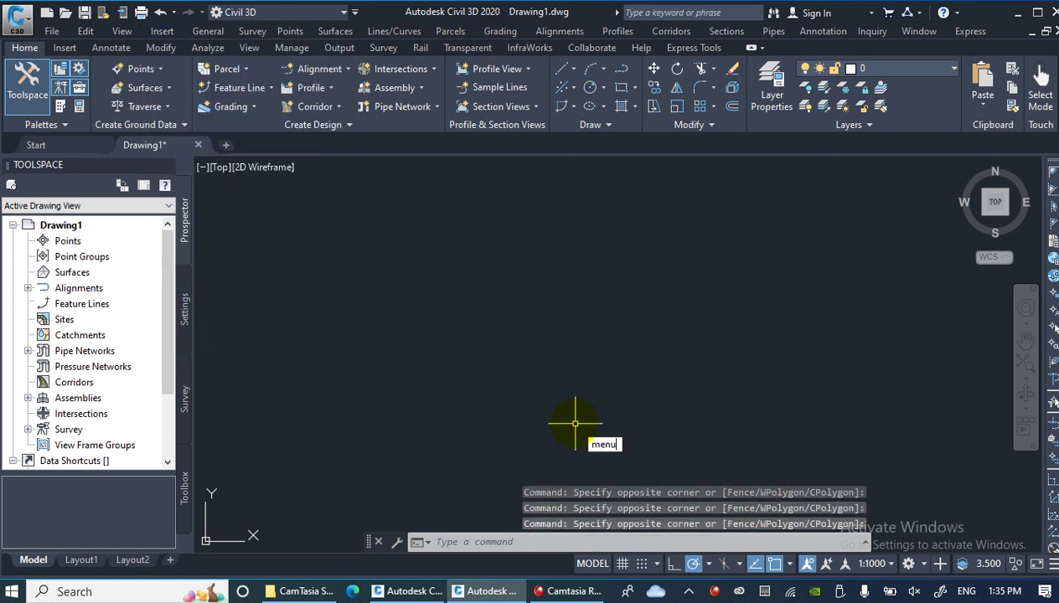
key("Return")
type("0")
key("Return")
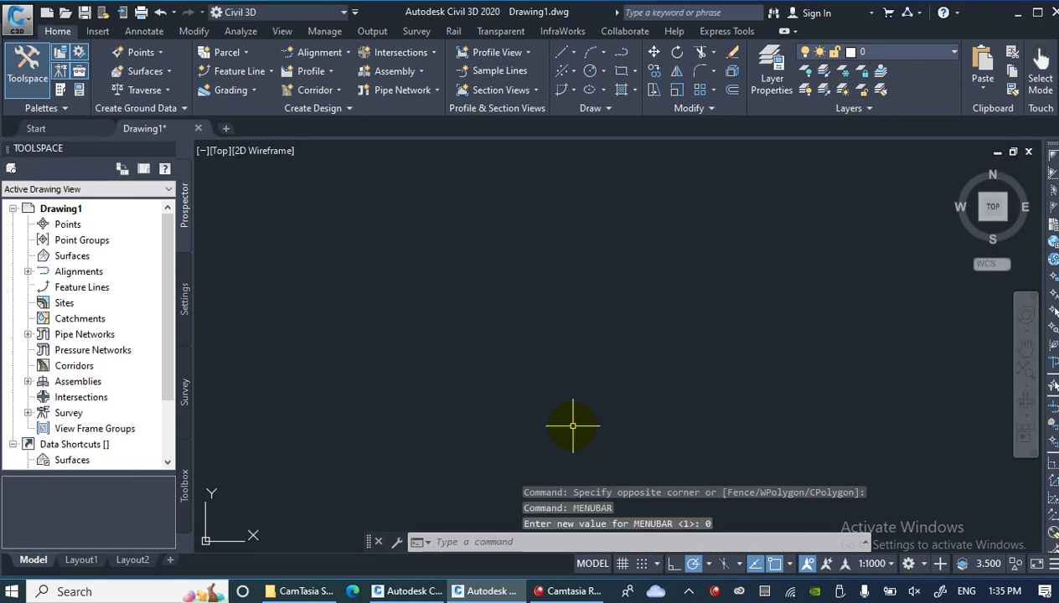
Show the menu bar again by setting the MENUBAR variable to 1
left_click(599, 432)
left_click(320, 267)
type("menubar")
key("Return")
type("1")
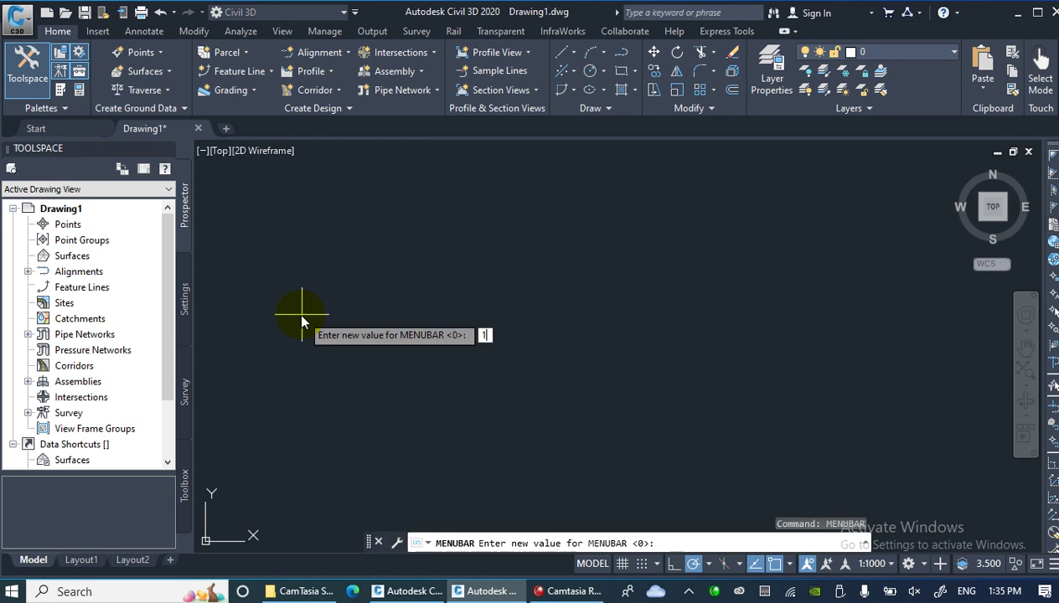
key("Return")
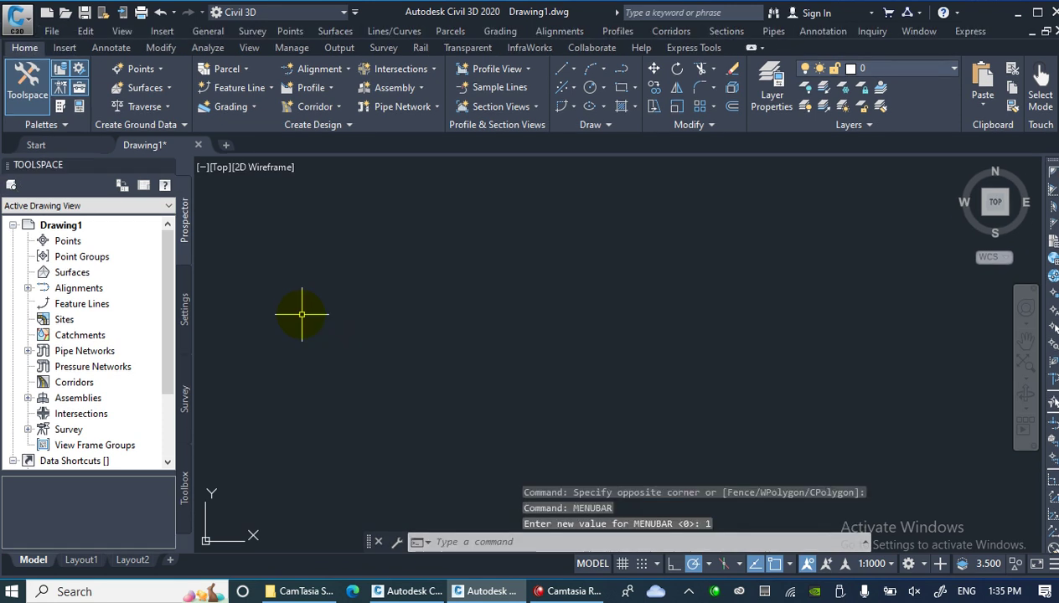
left_click(432, 312)
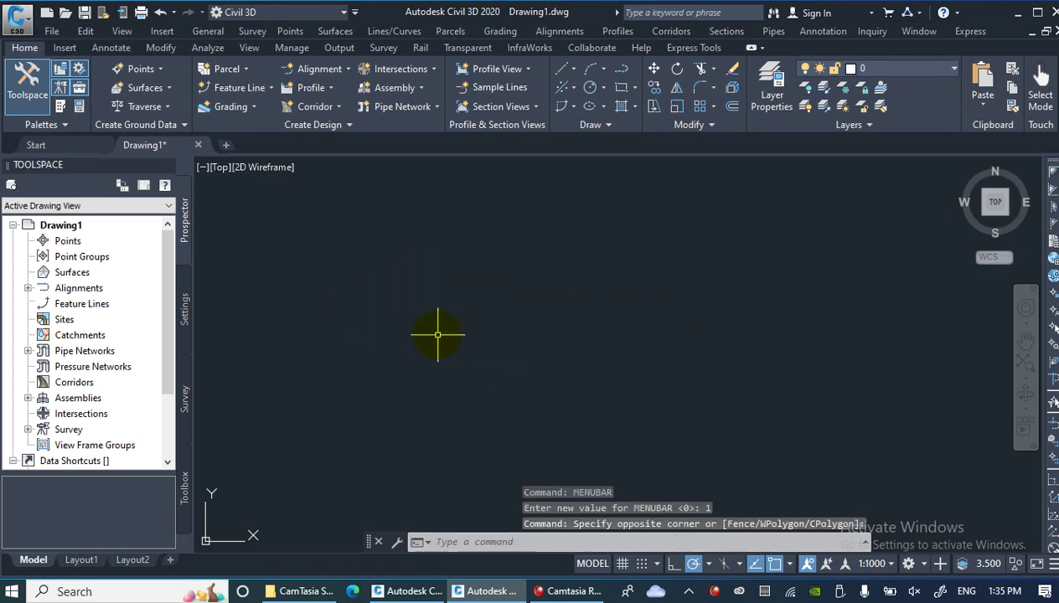
In the display options, set the uniform background color of 2D model space to White and apply the change
type("spline")
key("Return")
right_click(524, 402)
left_click(625, 484)
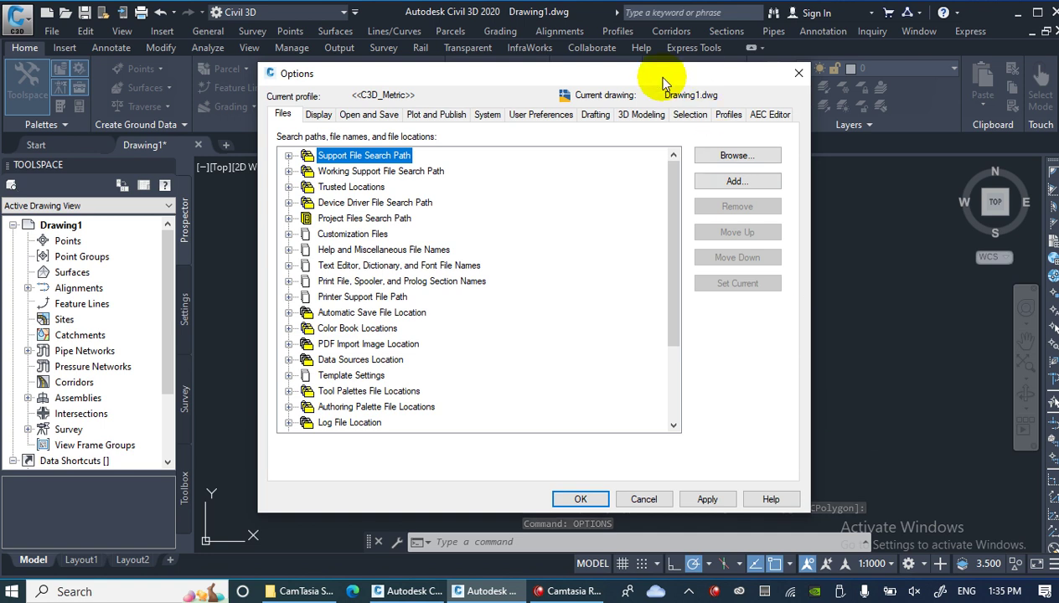
left_click(319, 114)
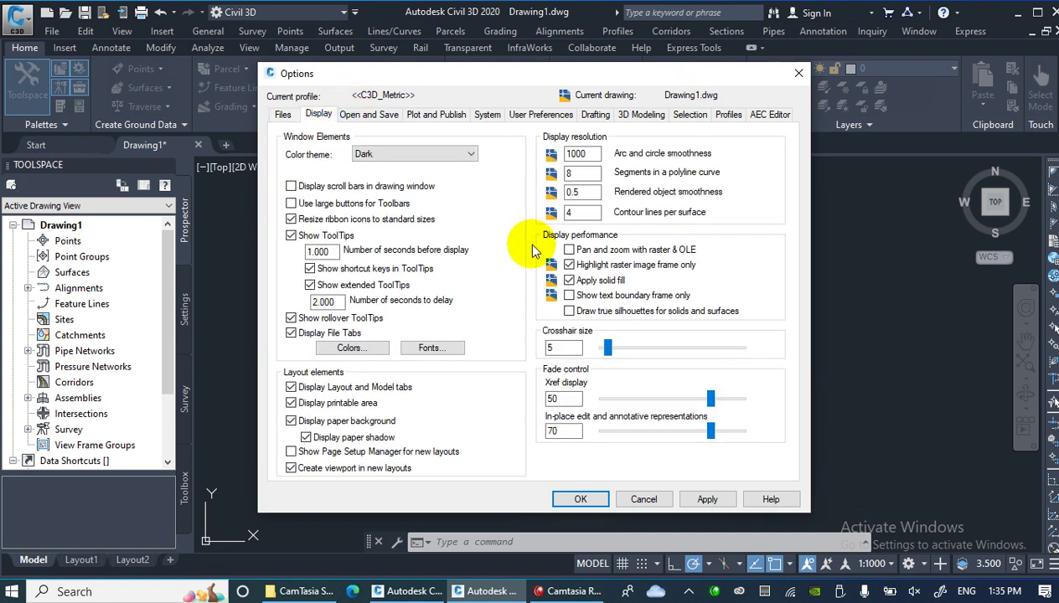
left_click(352, 347)
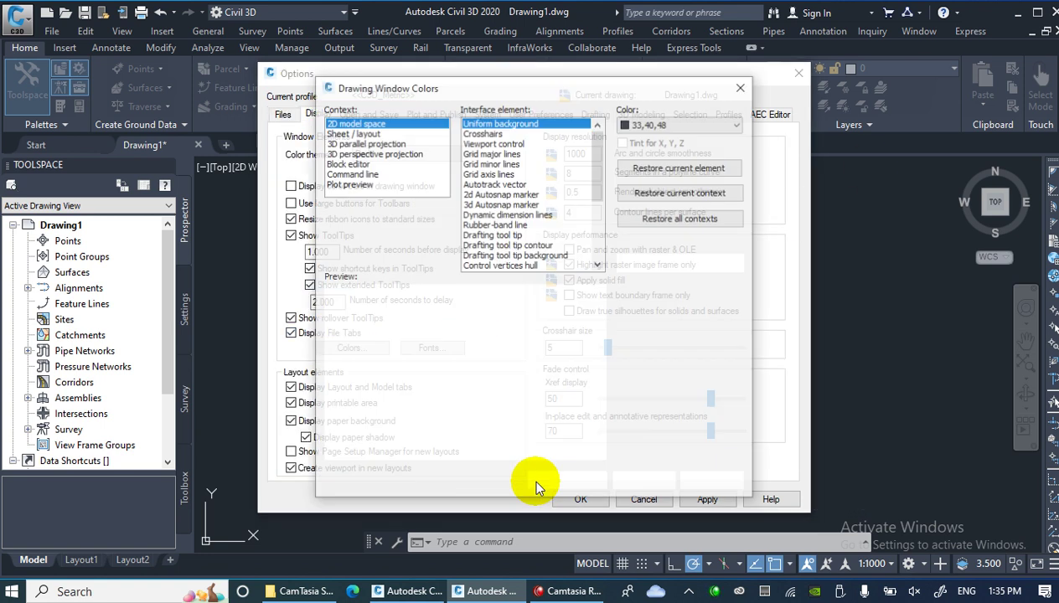
left_click(737, 124)
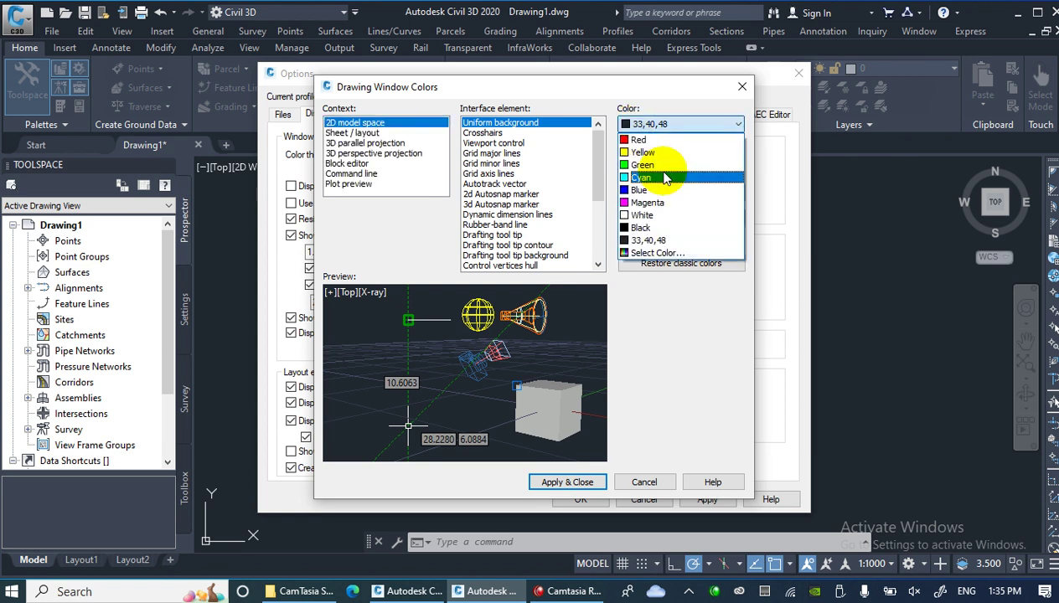
left_click(641, 215)
left_click(578, 483)
left_click(707, 498)
left_click(582, 500)
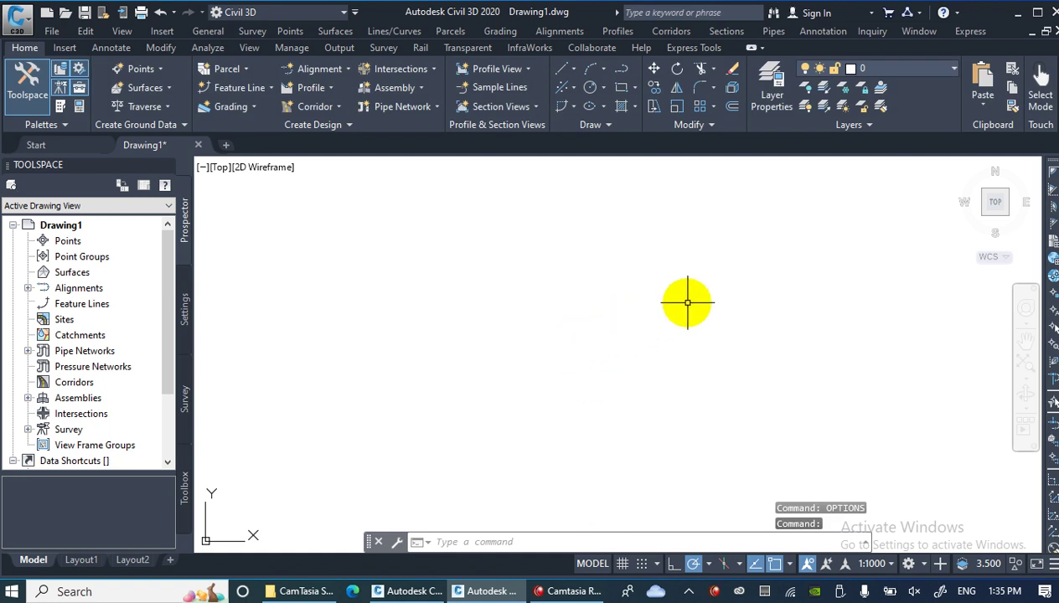
Review the color choices for the 2D model space background in the display options, and cancel without picking one
left_click(708, 375)
left_click(417, 206)
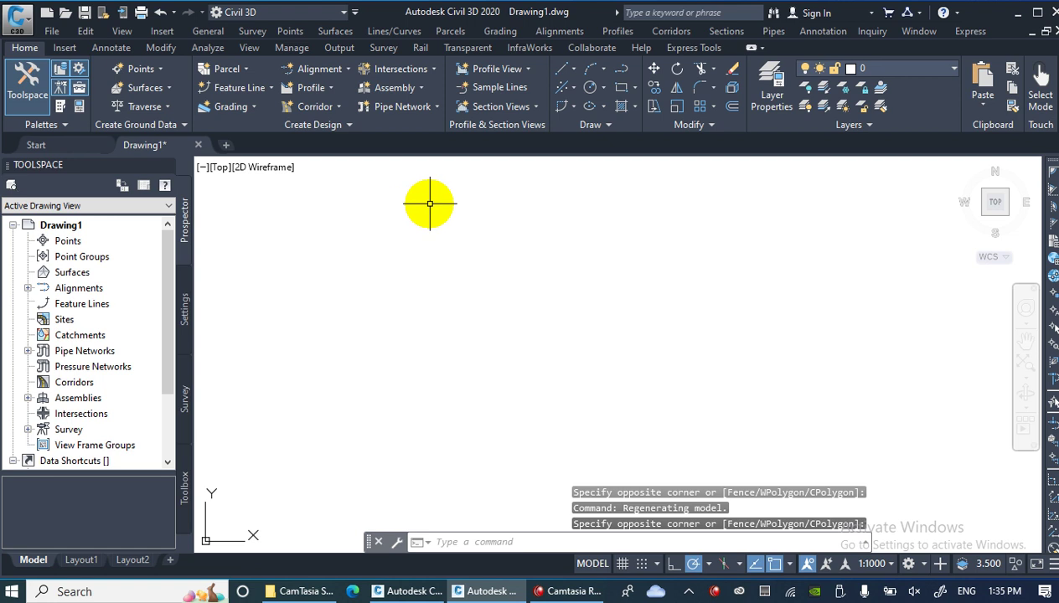
type("OPEN")
key("Return")
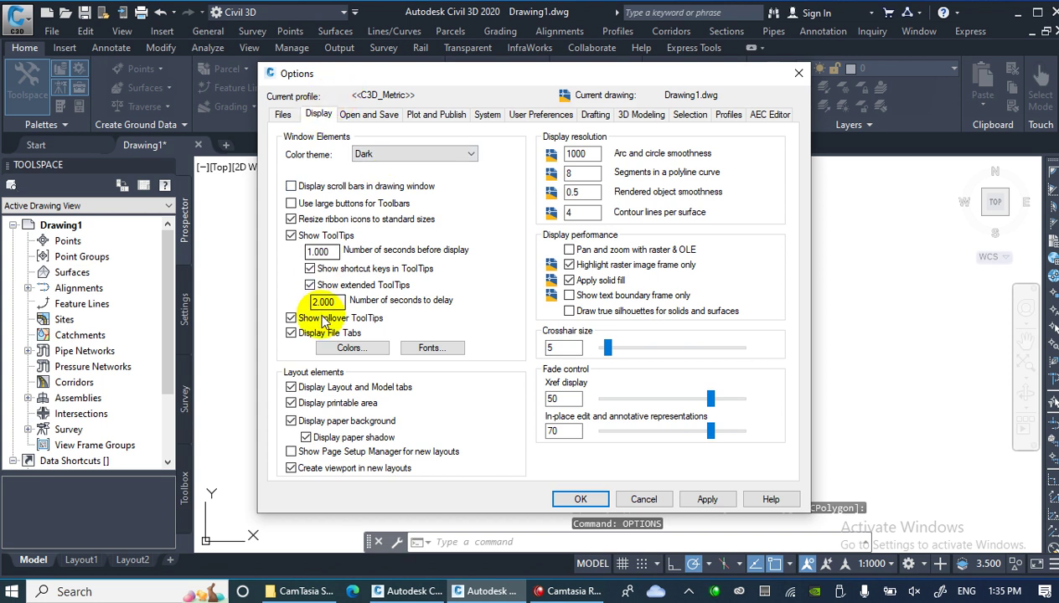
left_click(350, 347)
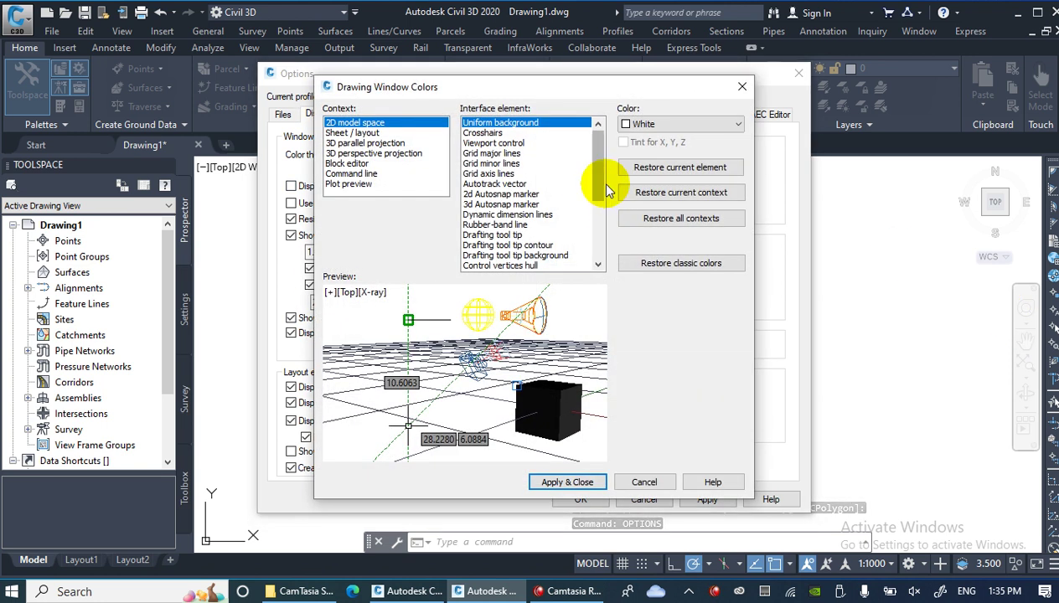
left_click(653, 124)
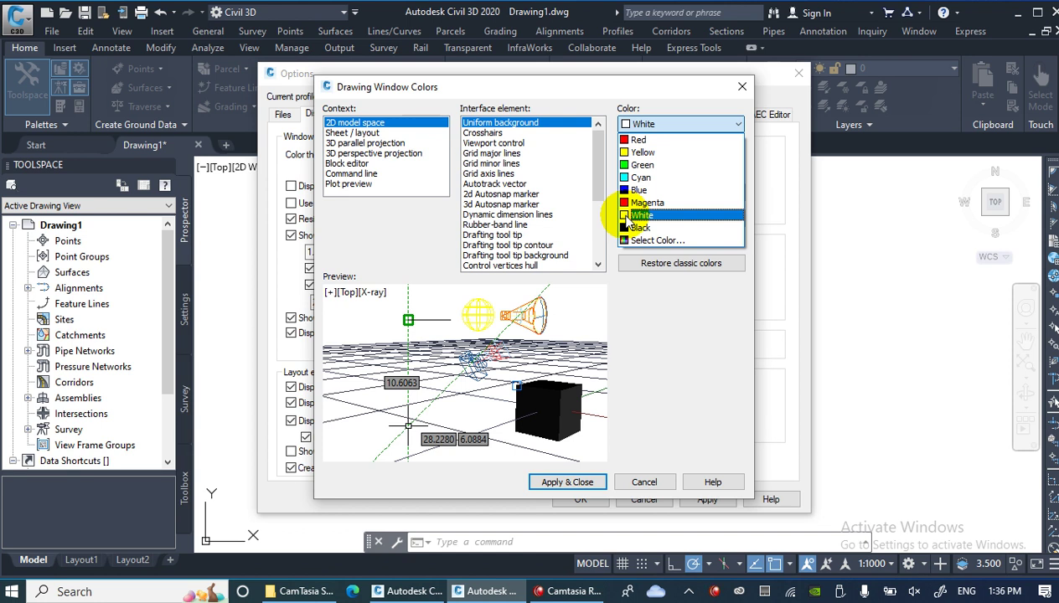
left_click(762, 286)
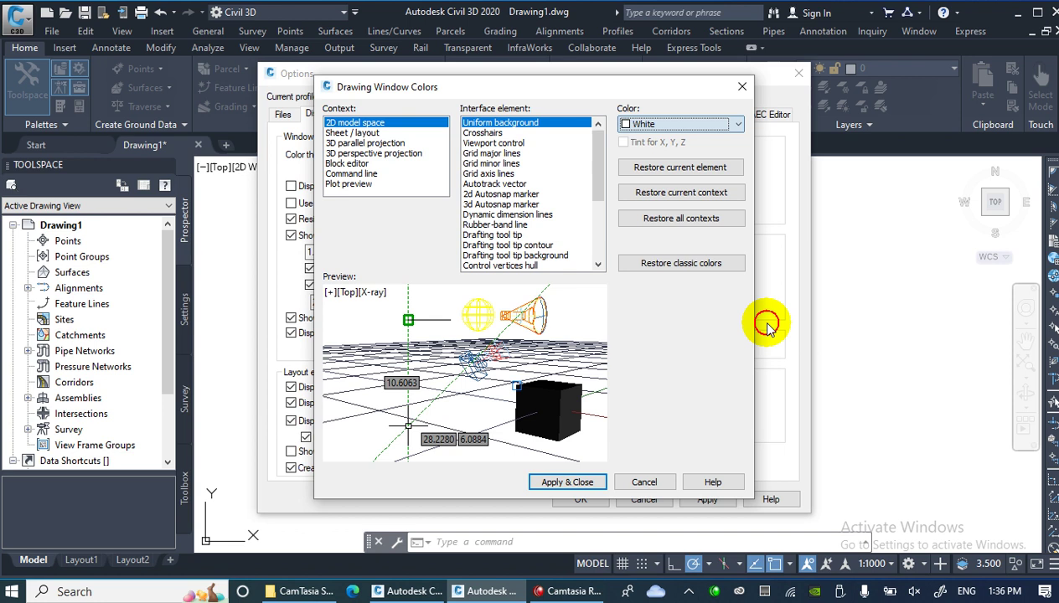
left_click(655, 484)
left_click(644, 499)
left_click(647, 449)
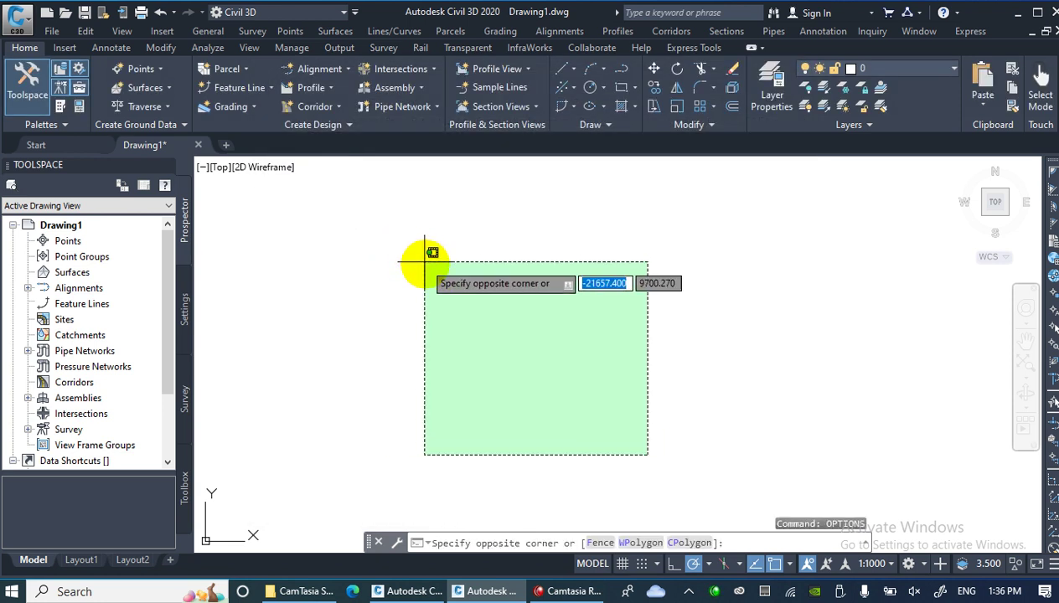
left_click(436, 265)
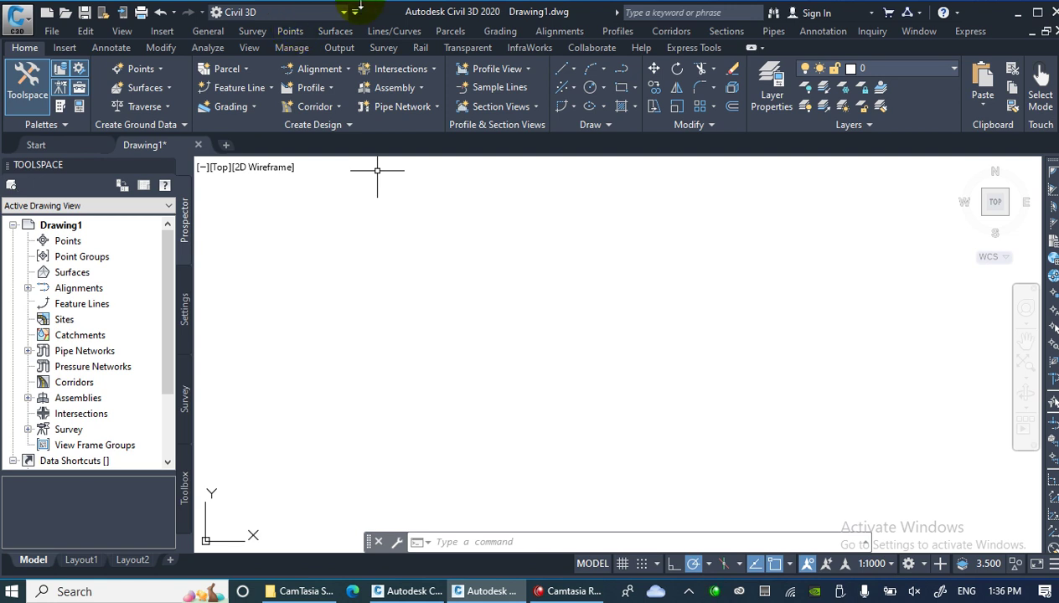
Start the Create Points command and move its toolbar into the upper part of the drawing area
left_click(301, 36)
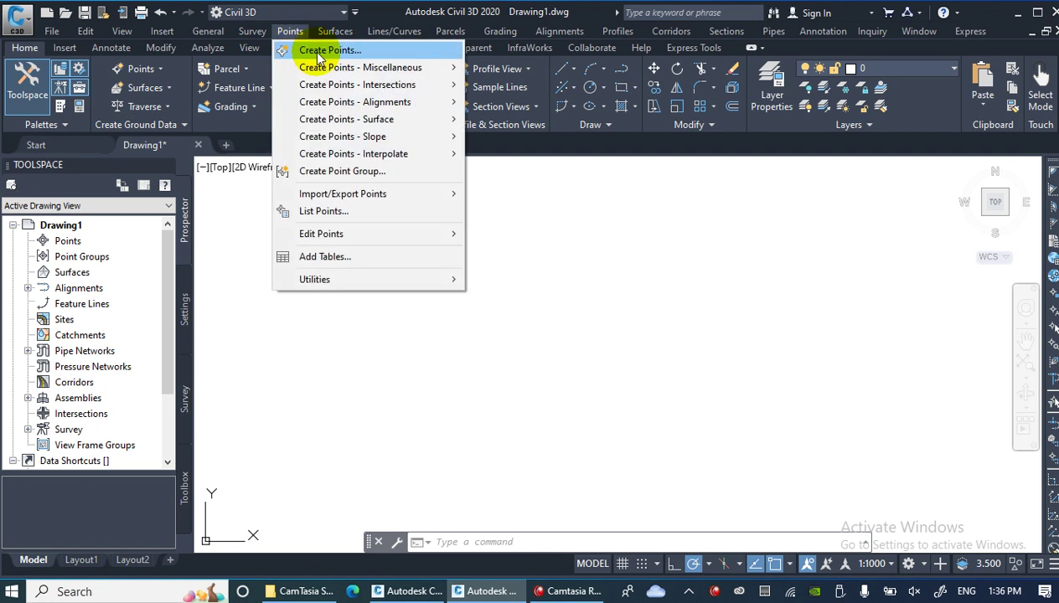
left_click(323, 50)
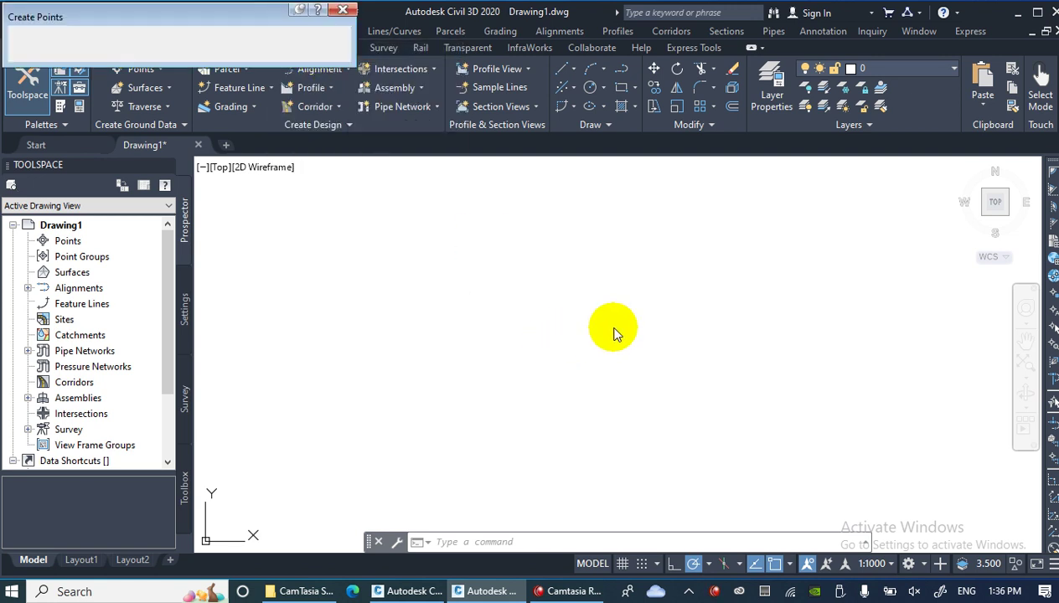
mouse_move(248, 20)
left_mouse_down()
mouse_move(402, 165)
mouse_move(493, 208)
left_mouse_up()
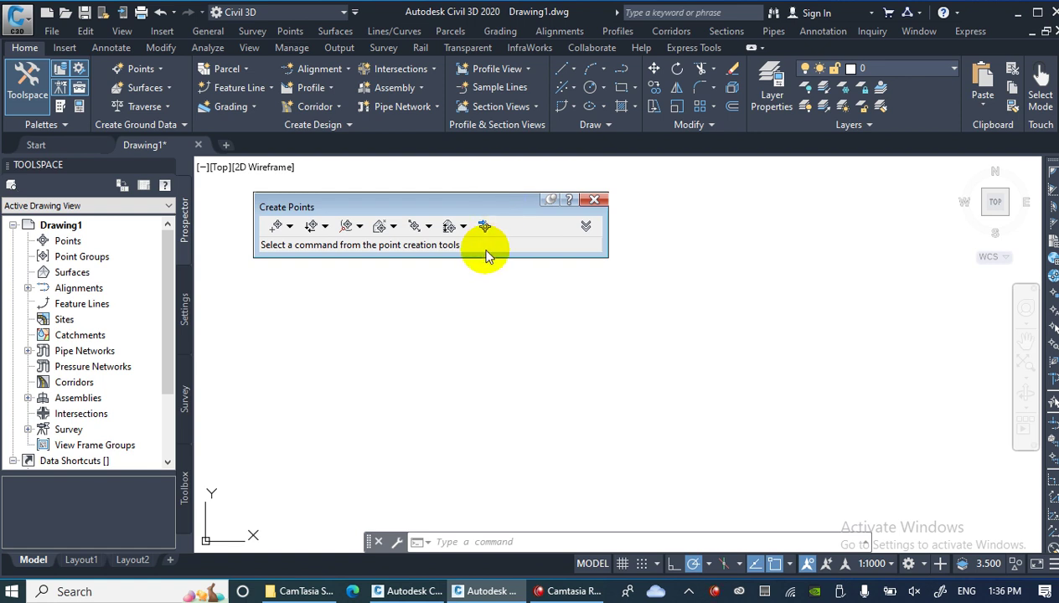
Switch to File Explorer, open ALL TOPO DATA FROM 44 TO 48KM.csv from the Desktop's Kabul University folder in Excel, and dismiss the activation notice
key("super+e")
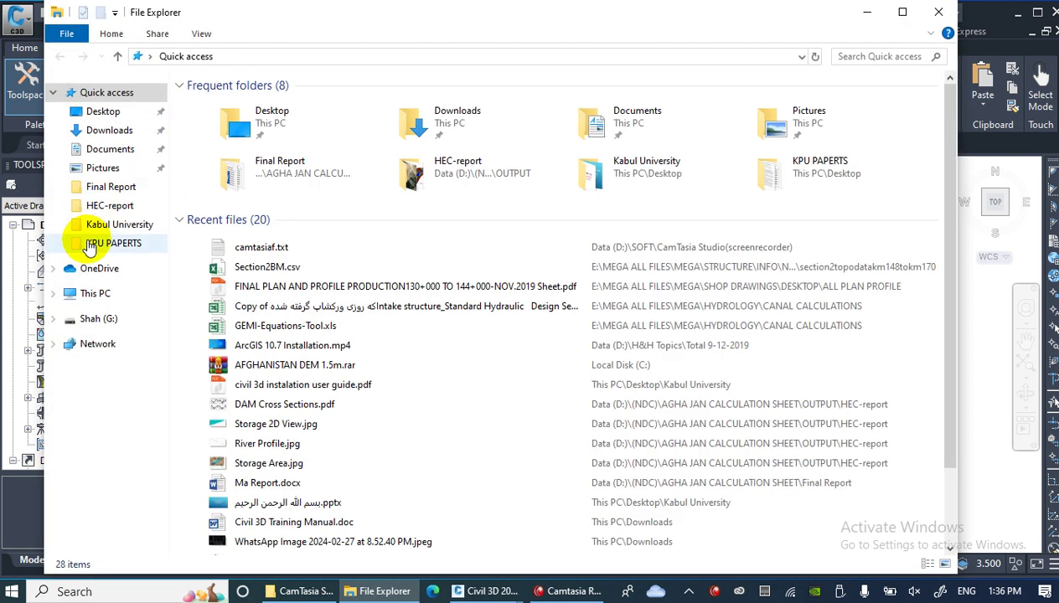
left_click(105, 118)
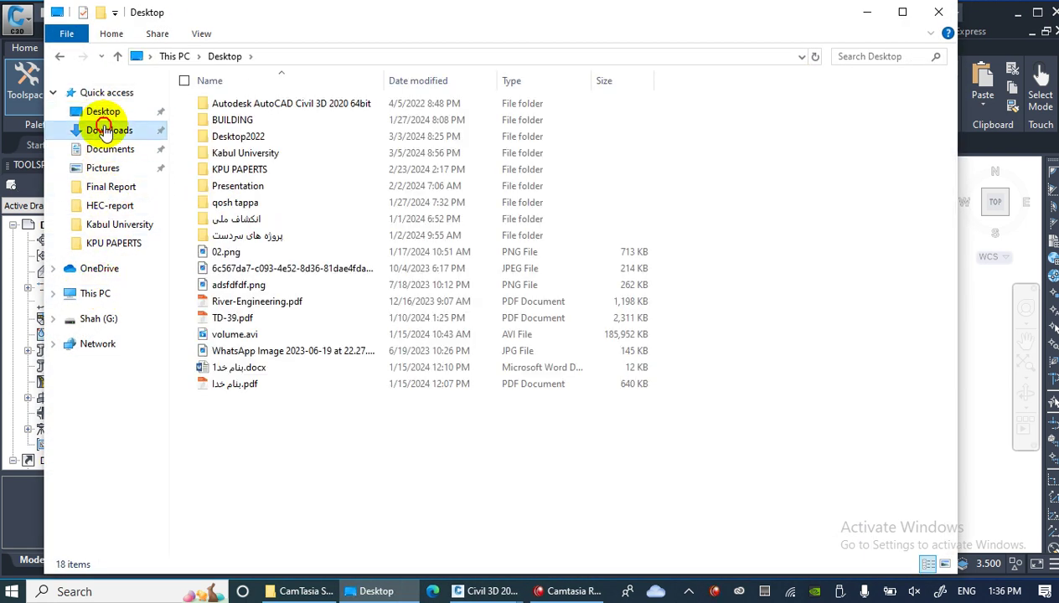
left_click(107, 129)
left_click(101, 111)
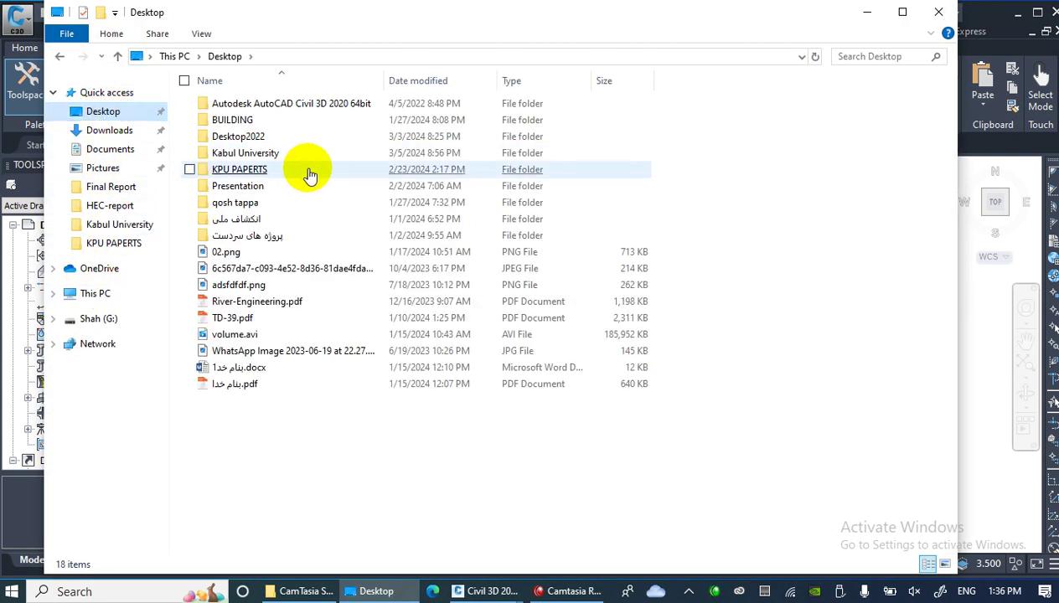
double_click(251, 154)
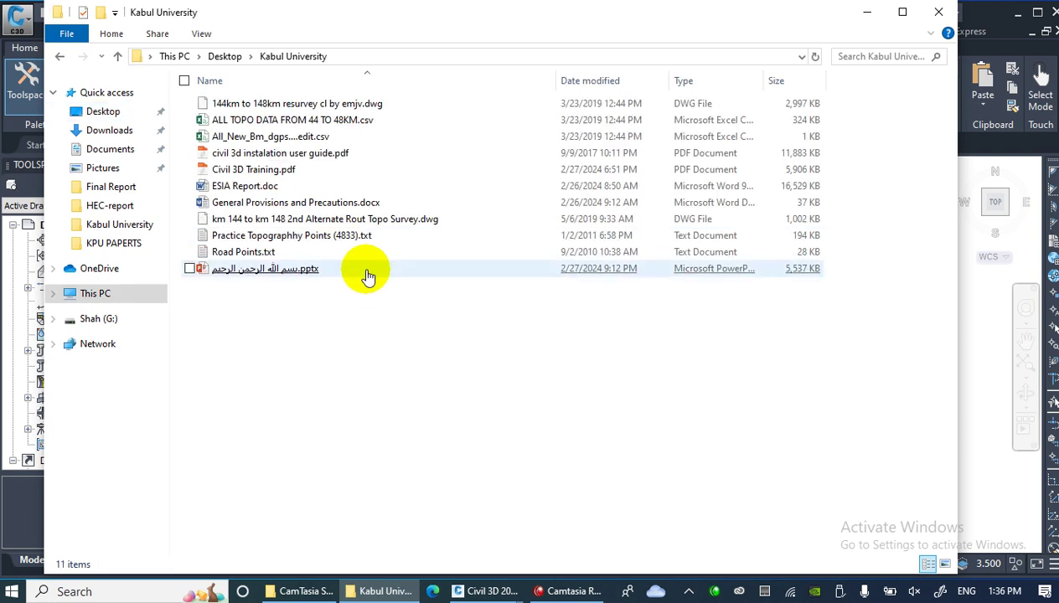
left_click(903, 11)
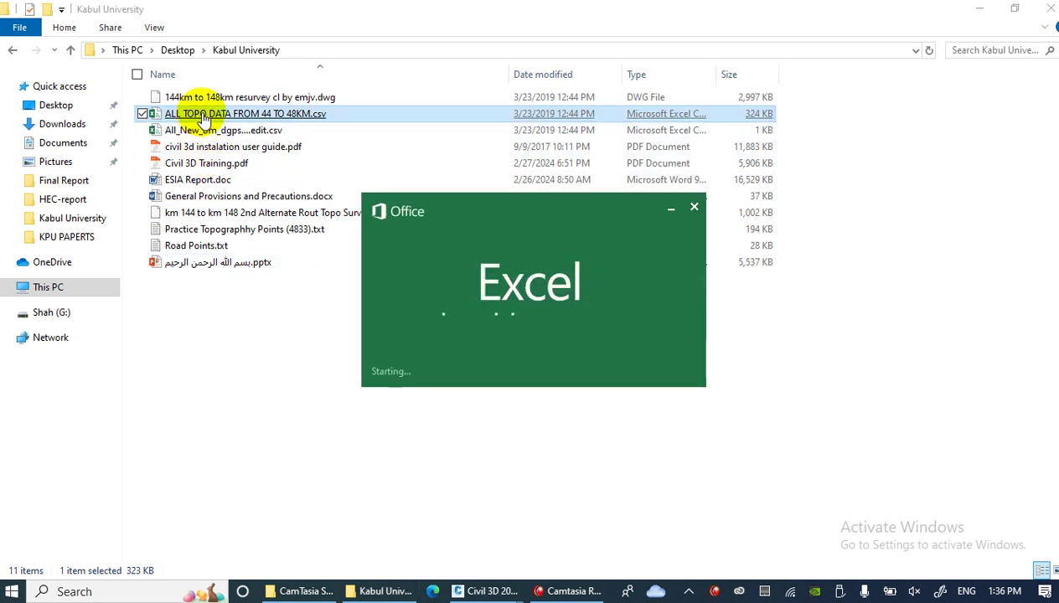
left_click(205, 187)
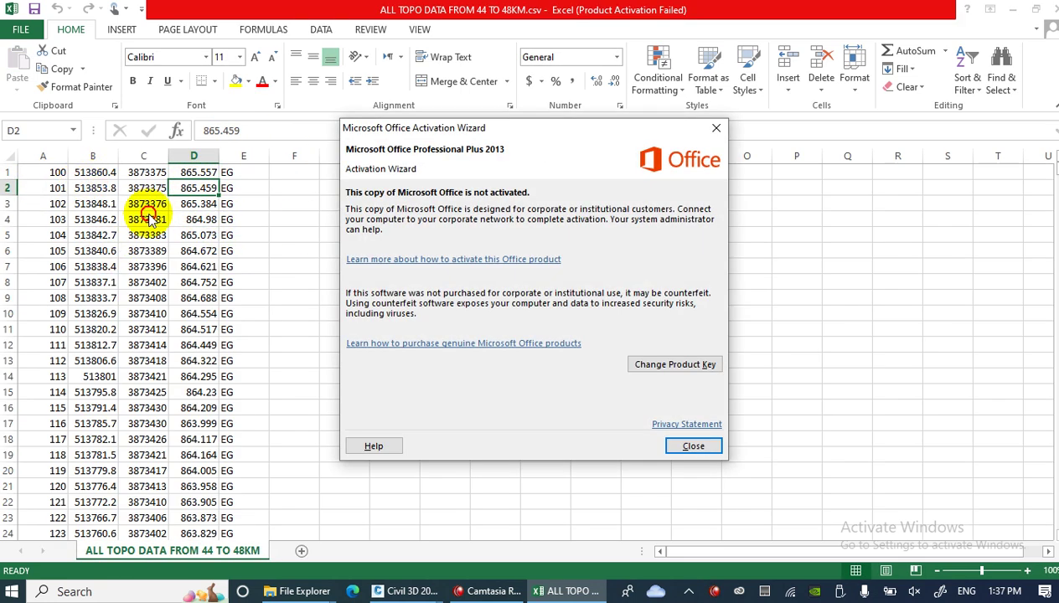
left_click(685, 447)
Examine the point number, coordinate, elevation and description columns throughout the topographic survey data
left_click(239, 266)
scroll(245, 333, "down", 9)
scroll(246, 334, "down", 20)
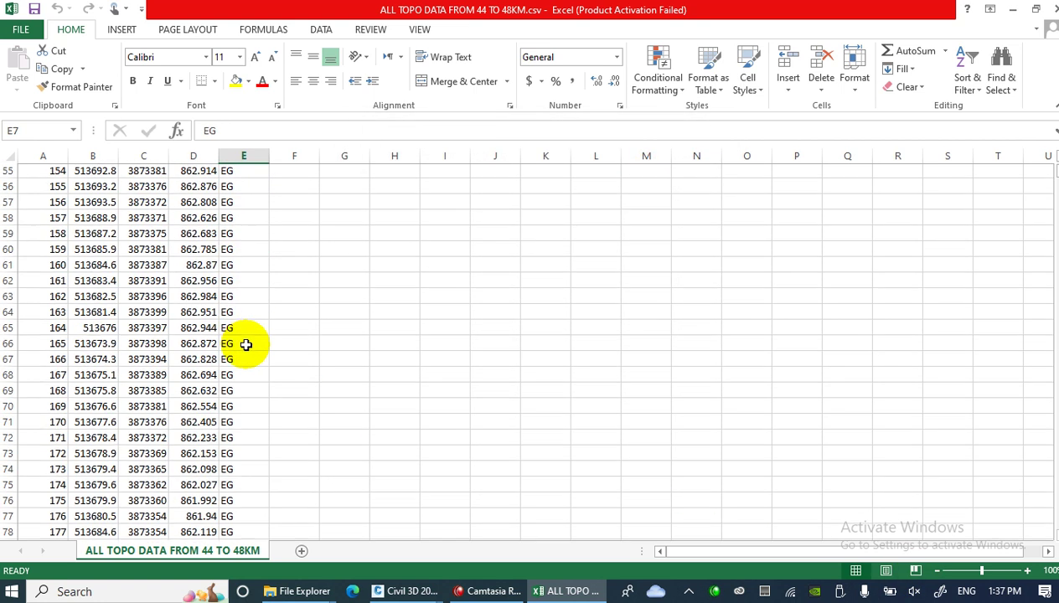
scroll(244, 345, "down", 7)
left_click(244, 345)
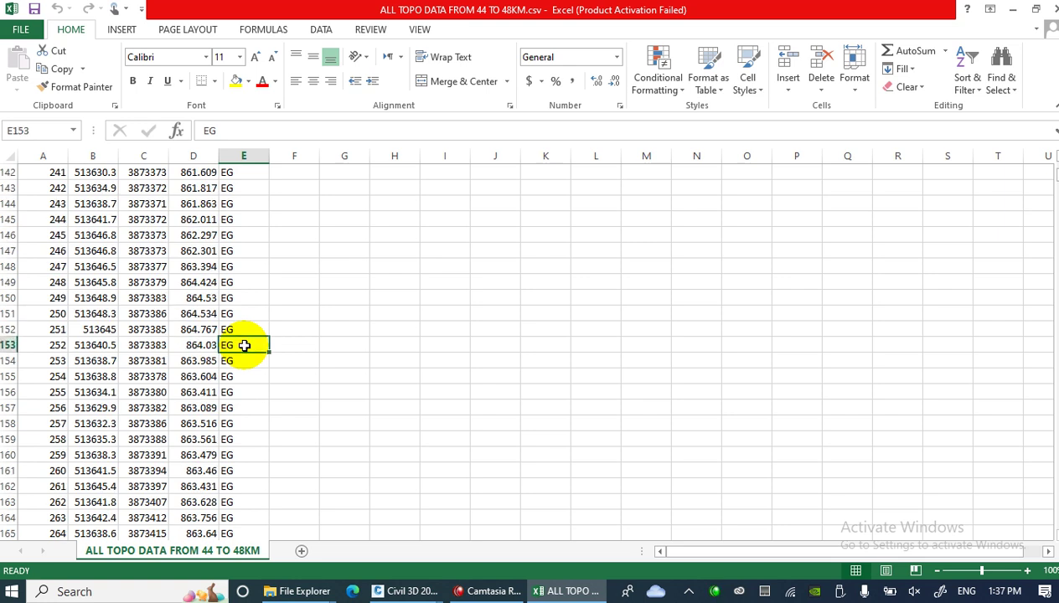
Examine the description codes in column E of the survey data, from row 184 down to about row 1680
scroll(239, 361, "down", 10)
left_click(239, 361)
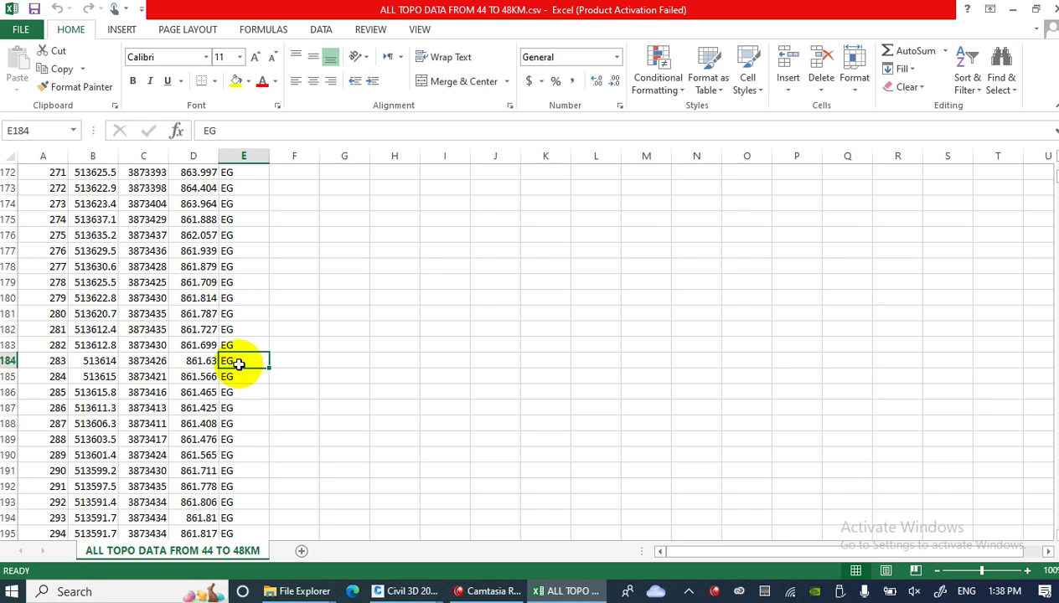
left_click(239, 298)
scroll(234, 318, "down", 8)
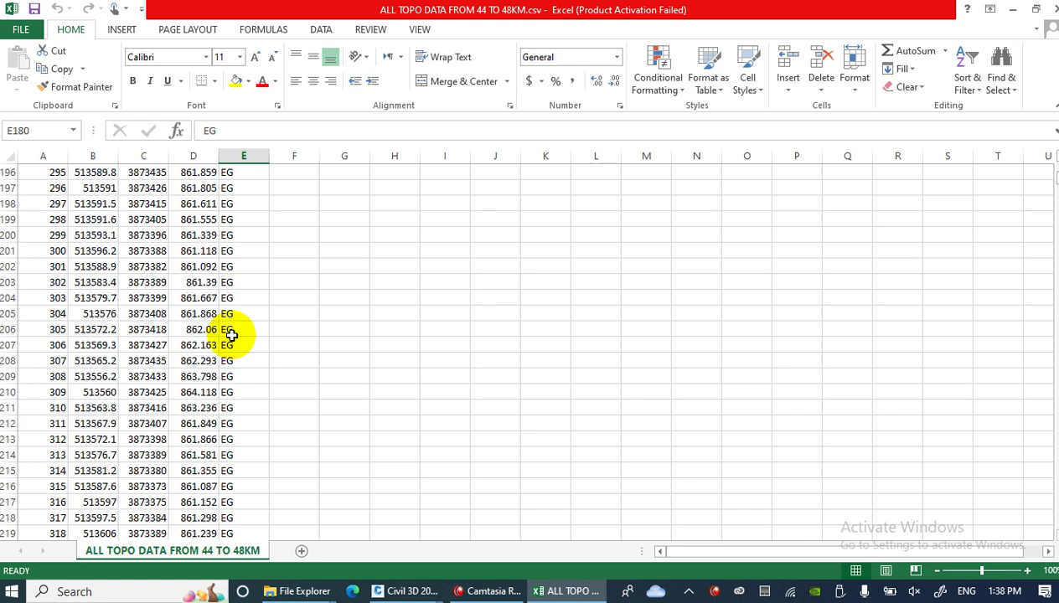
left_click(232, 333)
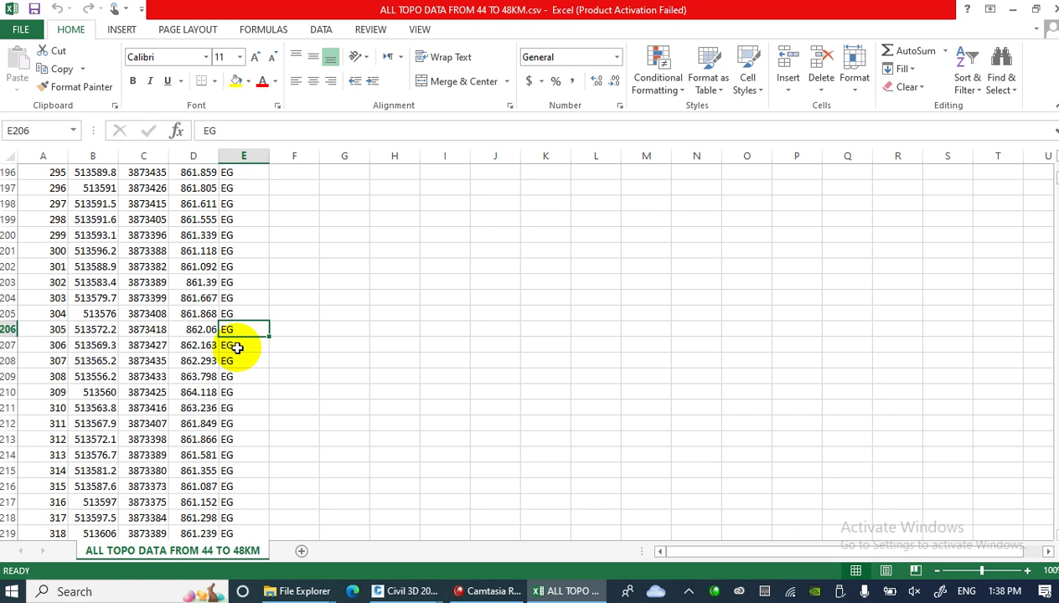
scroll(238, 348, "down", 20)
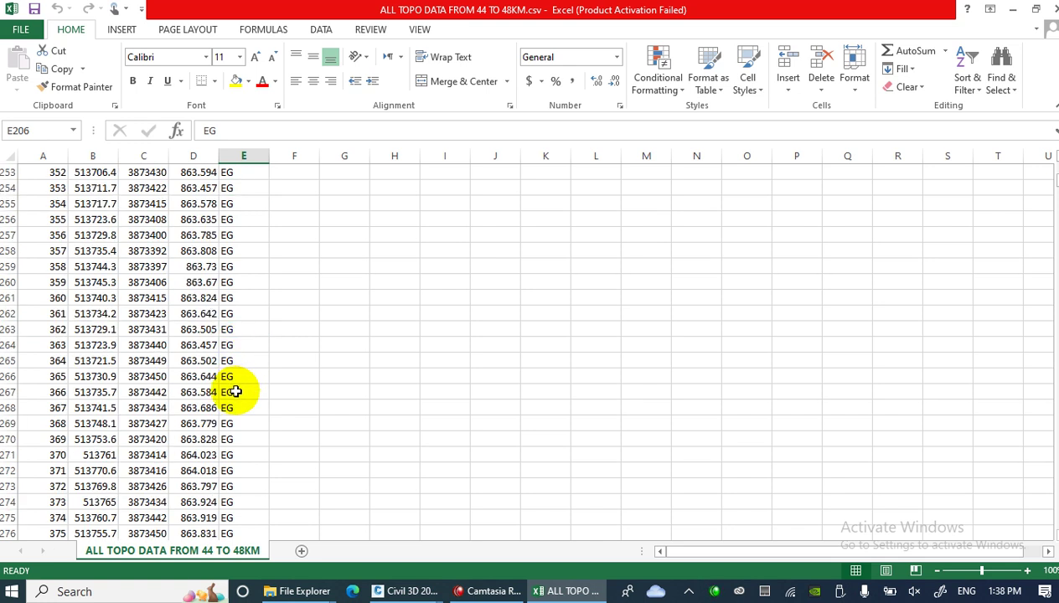
left_click_drag(1054, 180, 1054, 245)
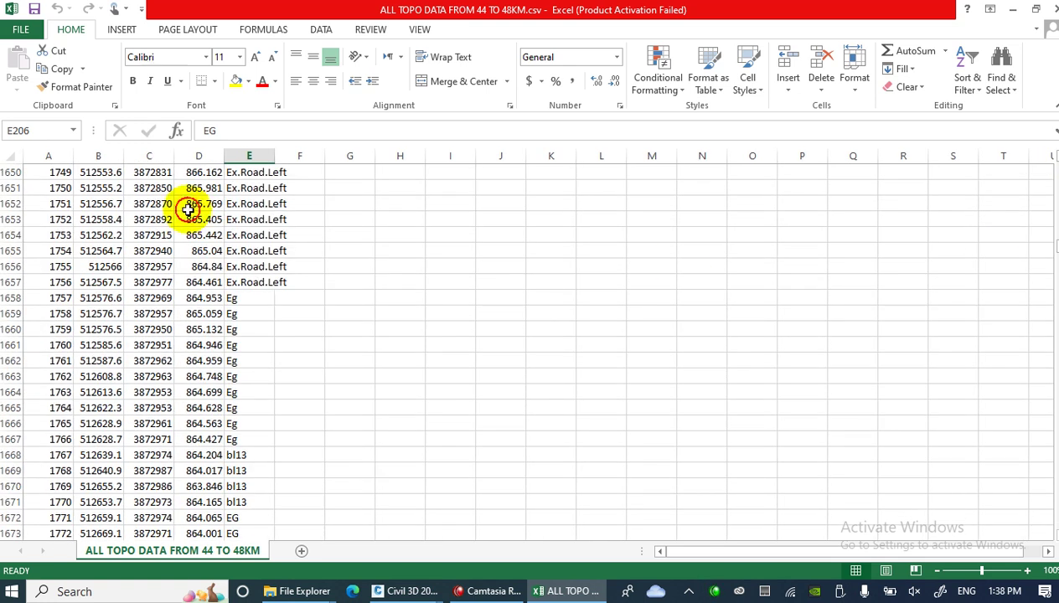
left_click(243, 252)
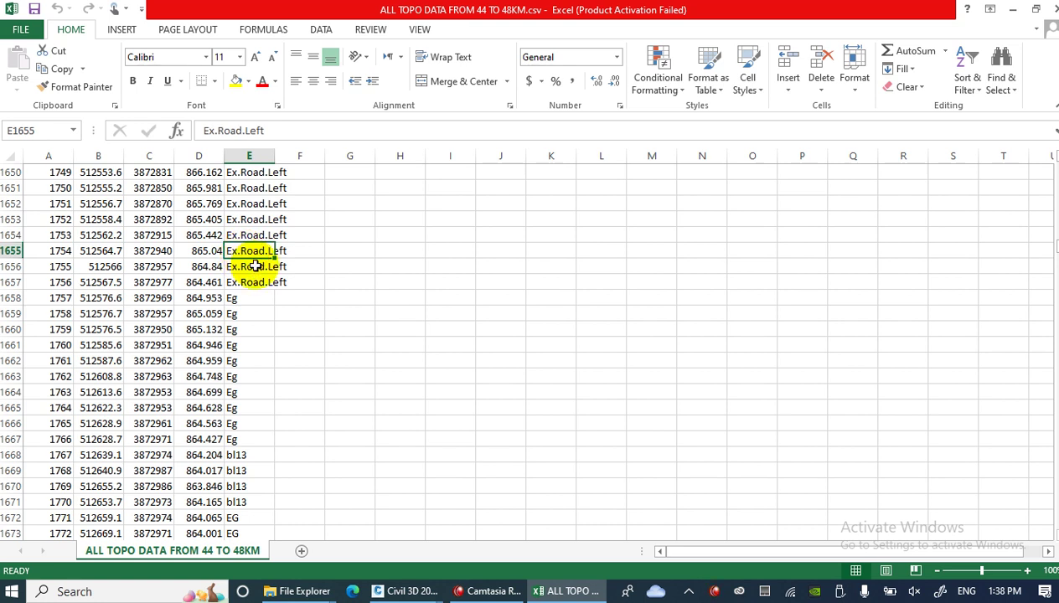
left_click(259, 298)
left_click(247, 392)
scroll(276, 455, "down", 6)
scroll(240, 268, "up", 1)
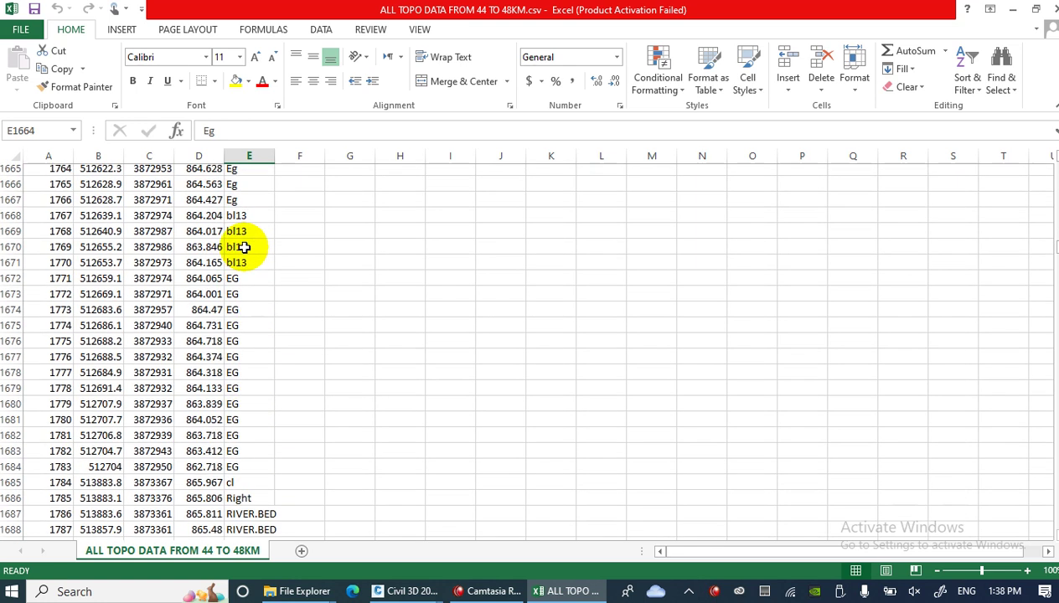
left_click(244, 221)
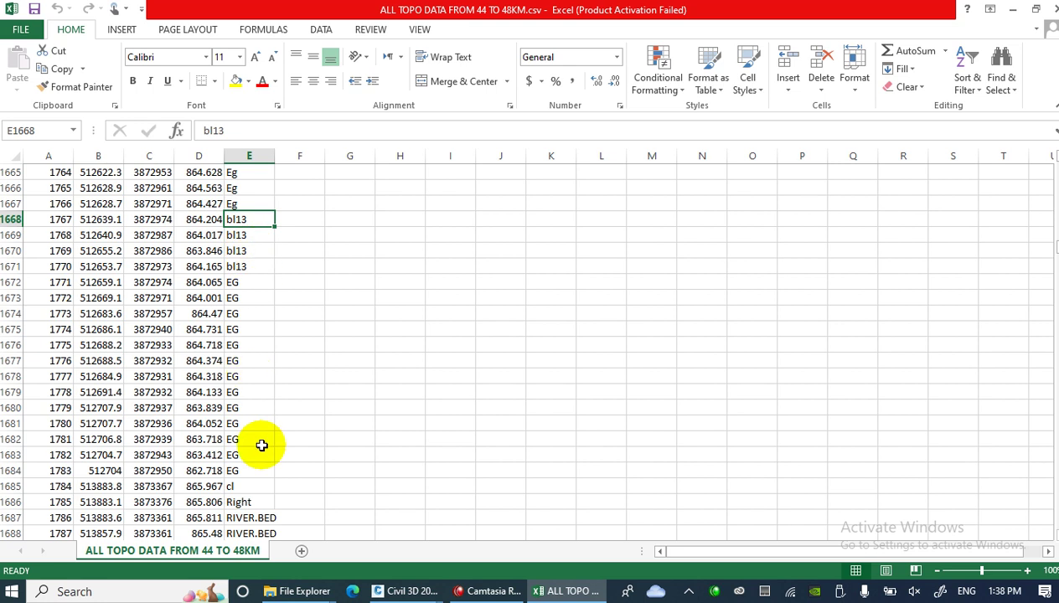
left_click(247, 408)
Examine the river bed and proposed road description codes from row 1683 down to about row 1861
scroll(268, 419, "down", 6)
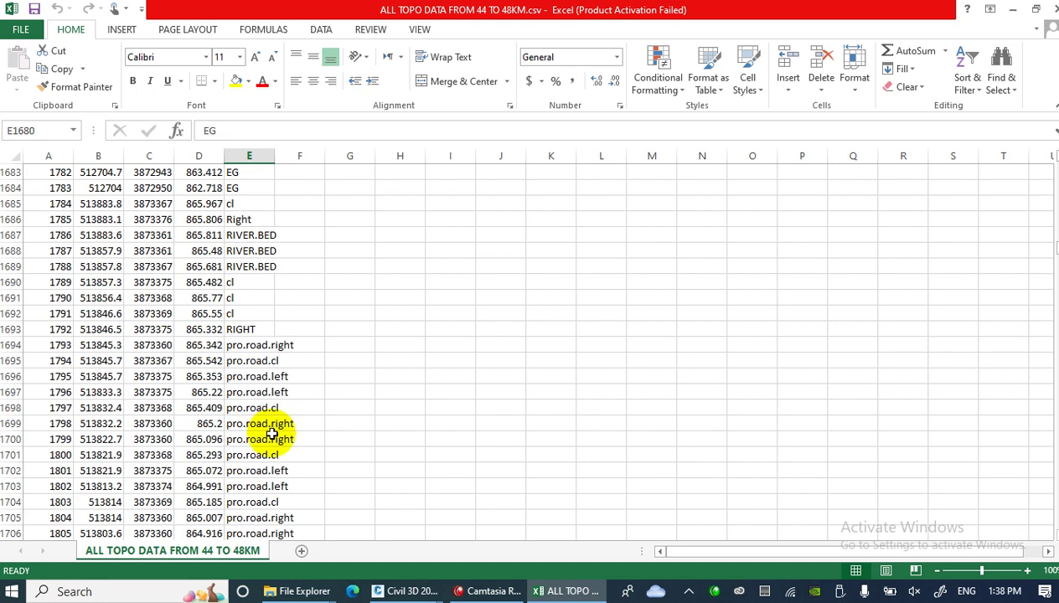
left_click(243, 345)
left_click(279, 389)
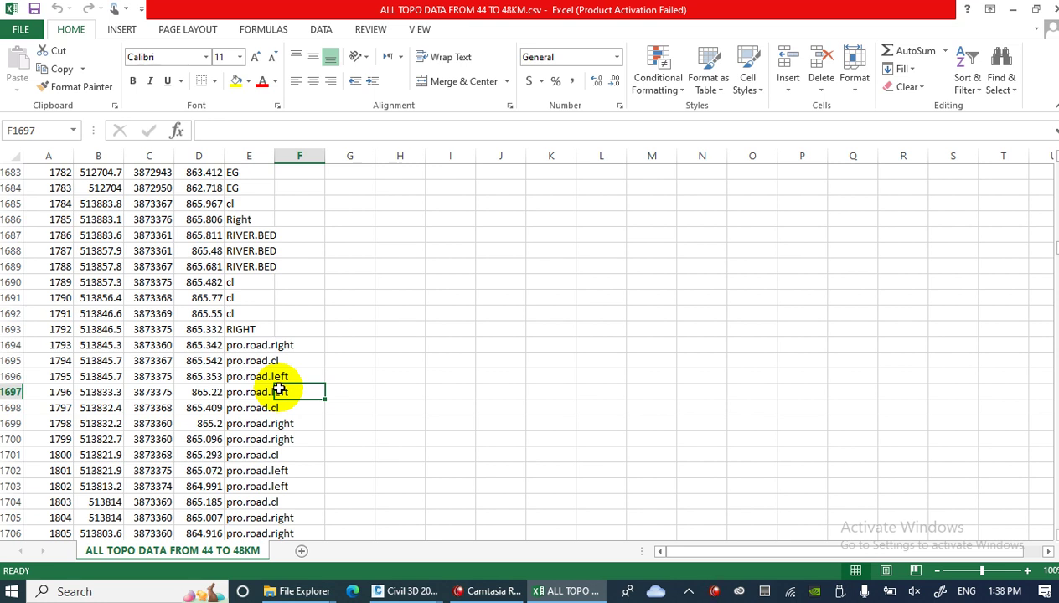
left_click_drag(278, 439, 279, 495)
scroll(279, 496, "down", 6)
left_click(272, 490)
scroll(285, 495, "down", 5)
scroll(292, 493, "down", 20)
left_click(258, 470)
scroll(258, 473, "down", 6)
scroll(258, 473, "down", 6)
left_click(258, 471)
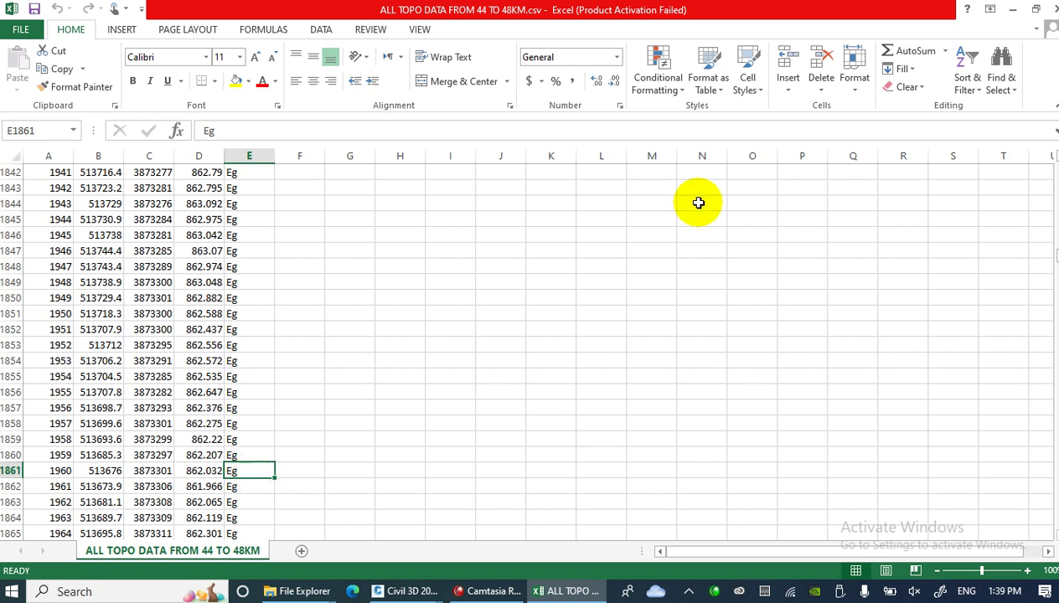
Close the survey data workbook and return to the Kabul University folder
left_click(485, 592)
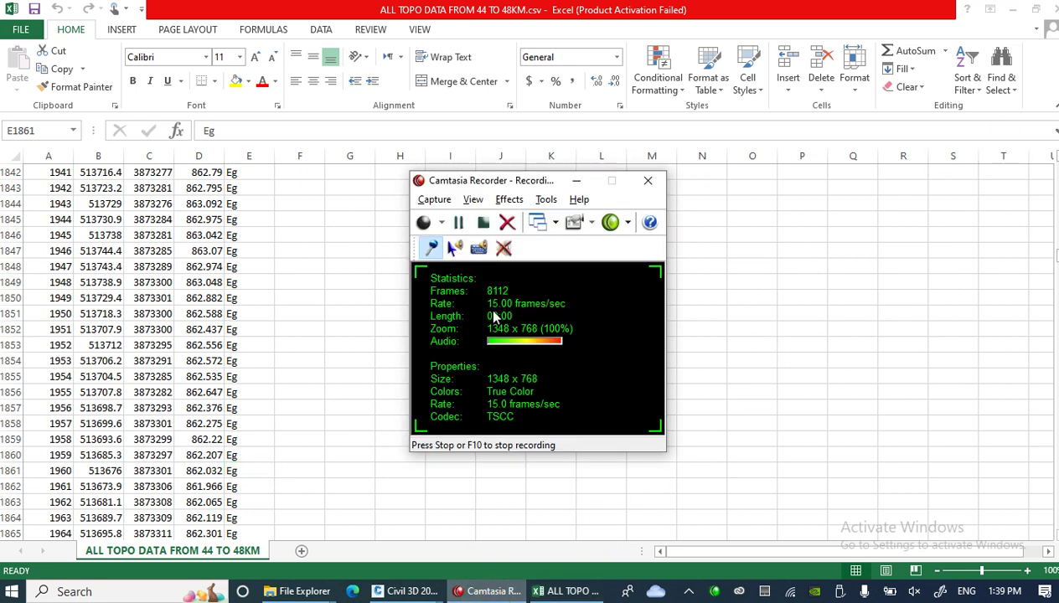
left_click(1053, 13)
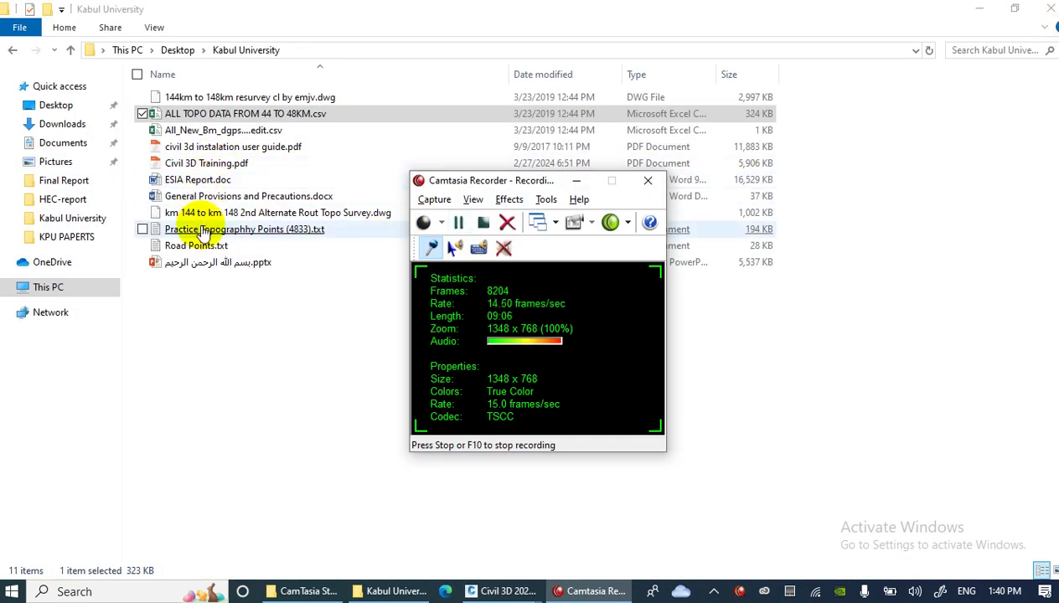
left_click(569, 181)
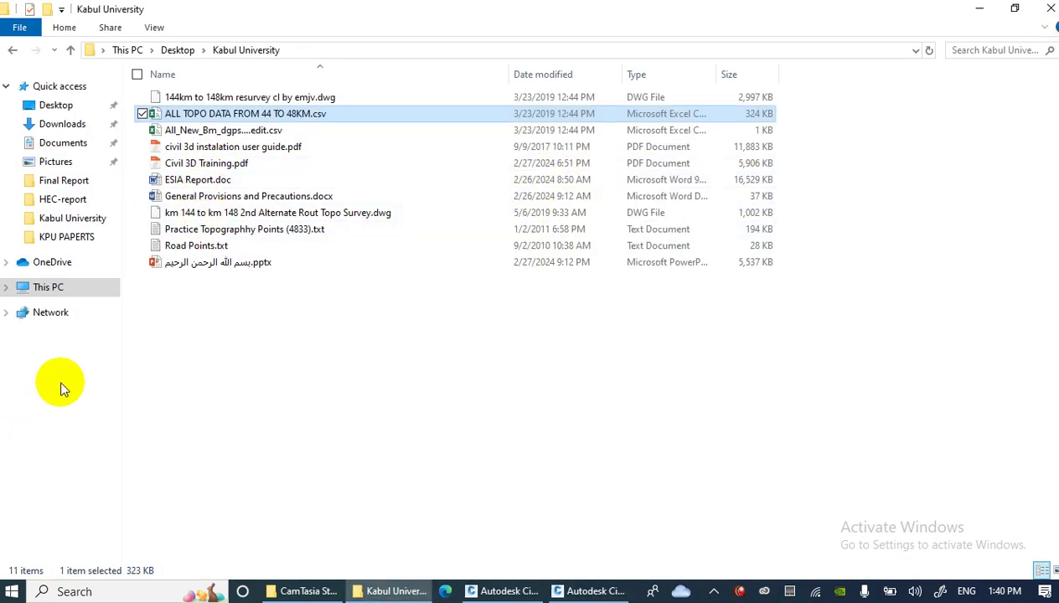
Open Road Points.txt in Notepad, examine its point numbers, coordinates, elevations and description codes, and close it
double_click(198, 245)
left_click_drag(163, 105, 303, 45)
left_click_drag(444, 84, 417, 82)
left_click(432, 99)
double_click(437, 121)
scroll(446, 209, "down", 14)
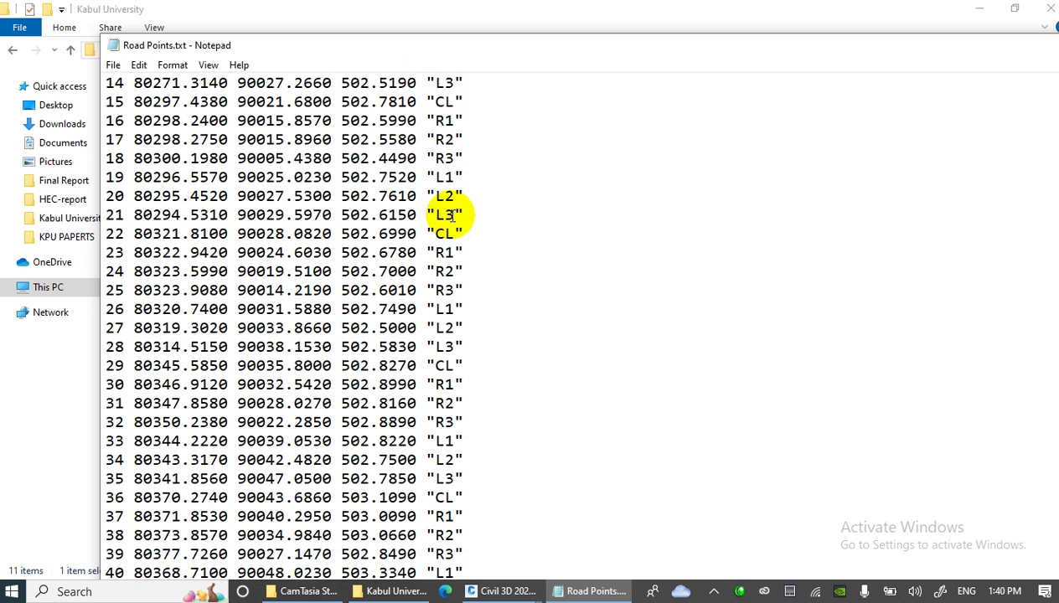
scroll(449, 277, "down", 10)
scroll(449, 352, "down", 12)
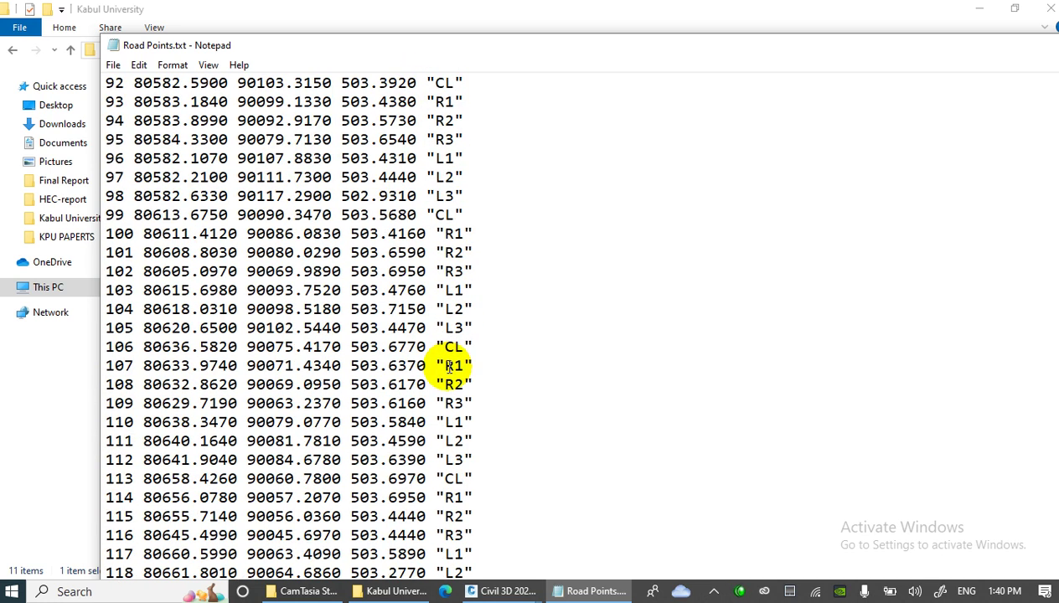
scroll(449, 365, "down", 11)
left_click_drag(1023, 47, 841, 72)
left_click(842, 71)
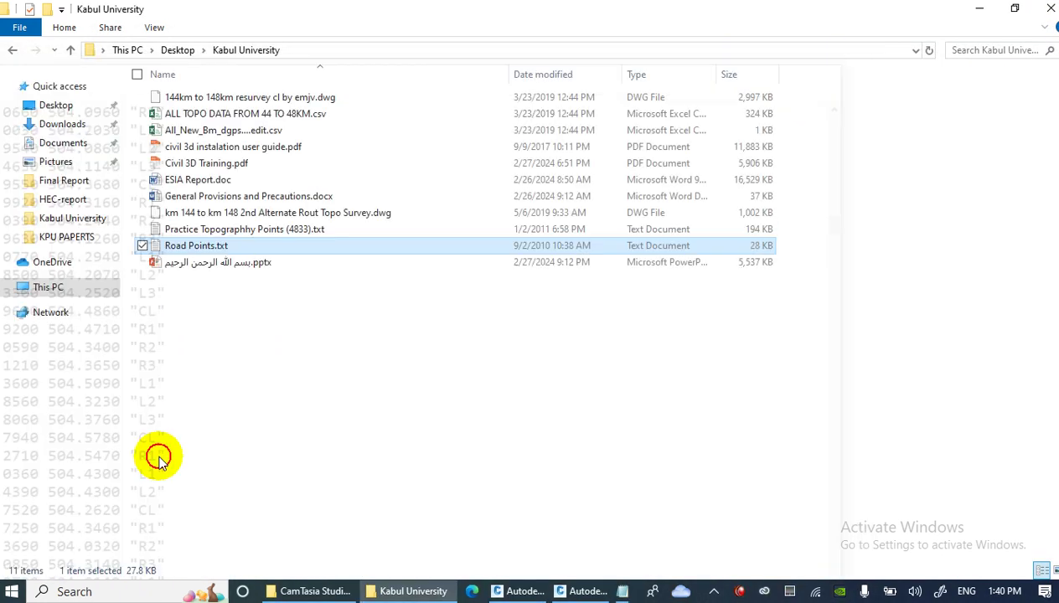
Switch to Civil 3D, start Import Points, and add Practice Topographhy Points (4833).txt as source file with all file types listed
left_click(578, 591)
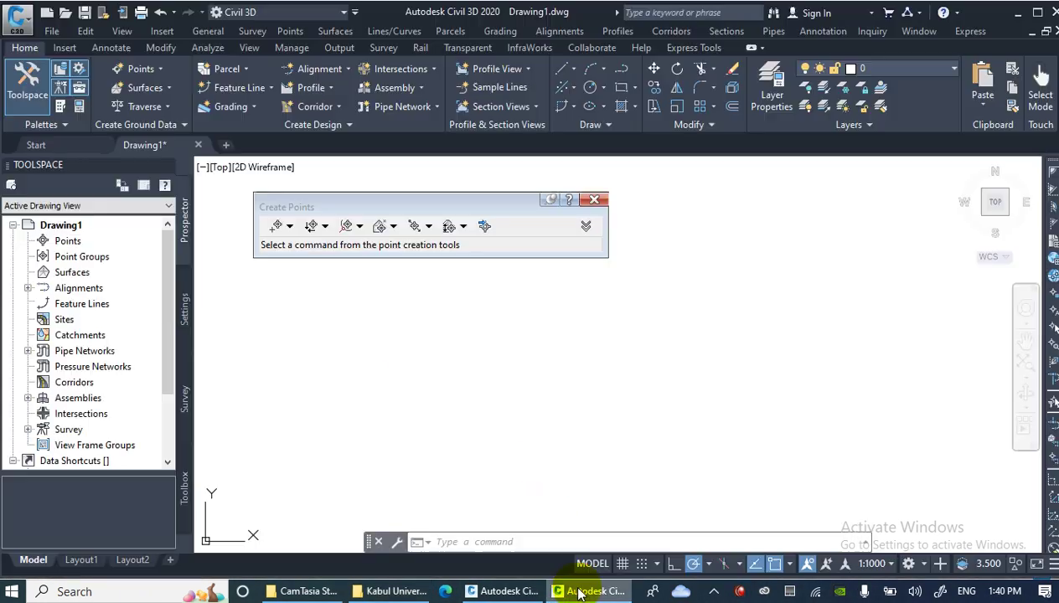
left_click(485, 228)
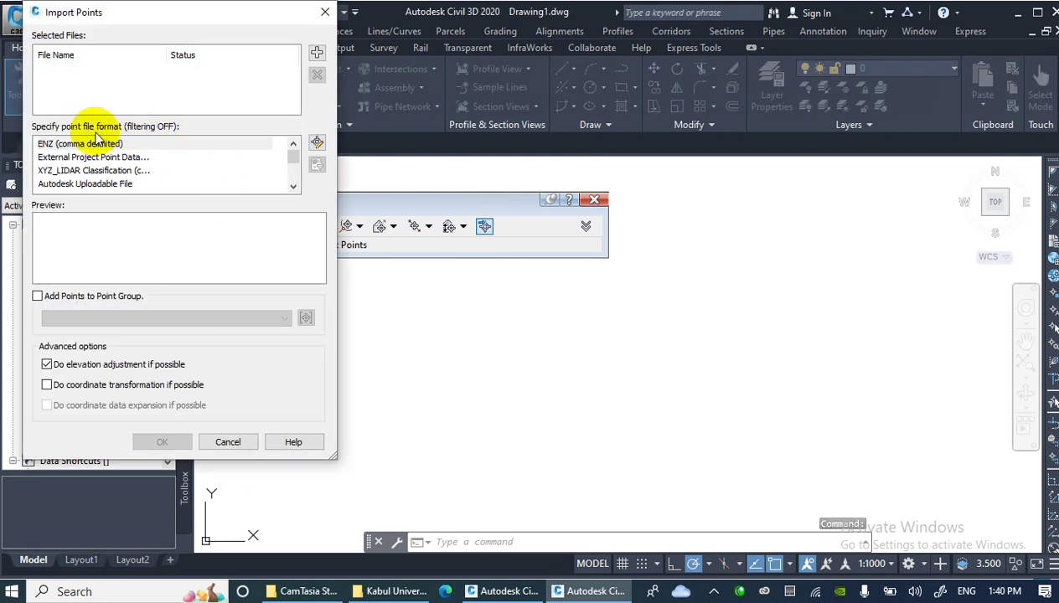
left_click(316, 56)
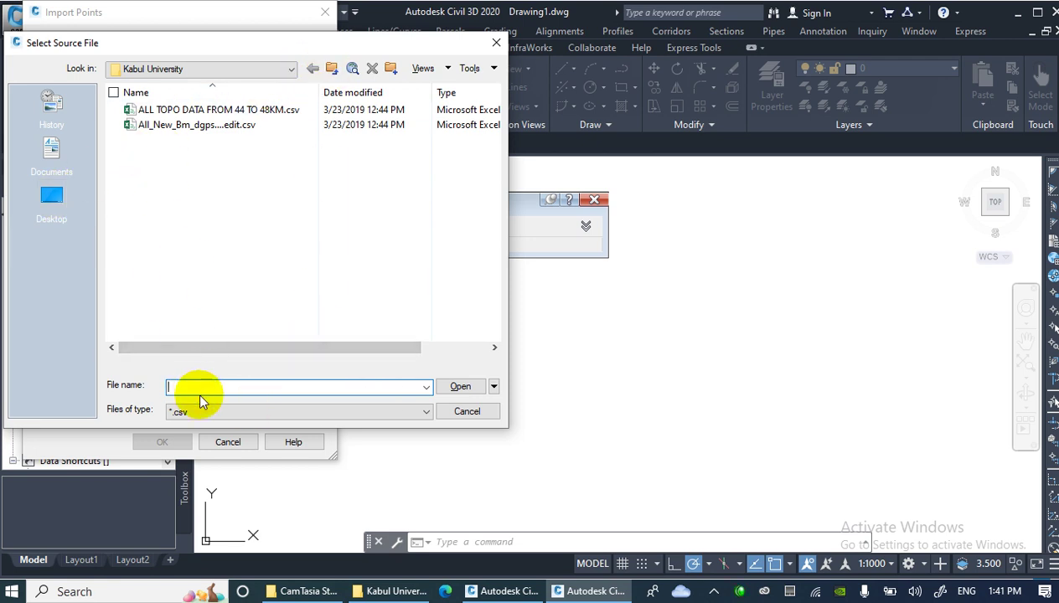
left_click(233, 411)
left_click(215, 496)
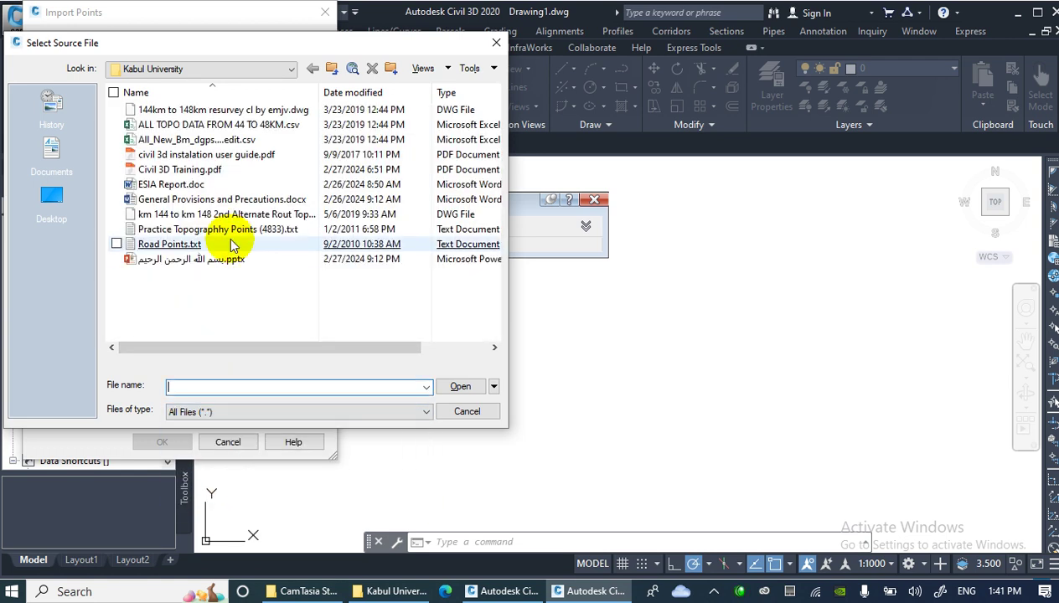
left_click(168, 233)
double_click(167, 233)
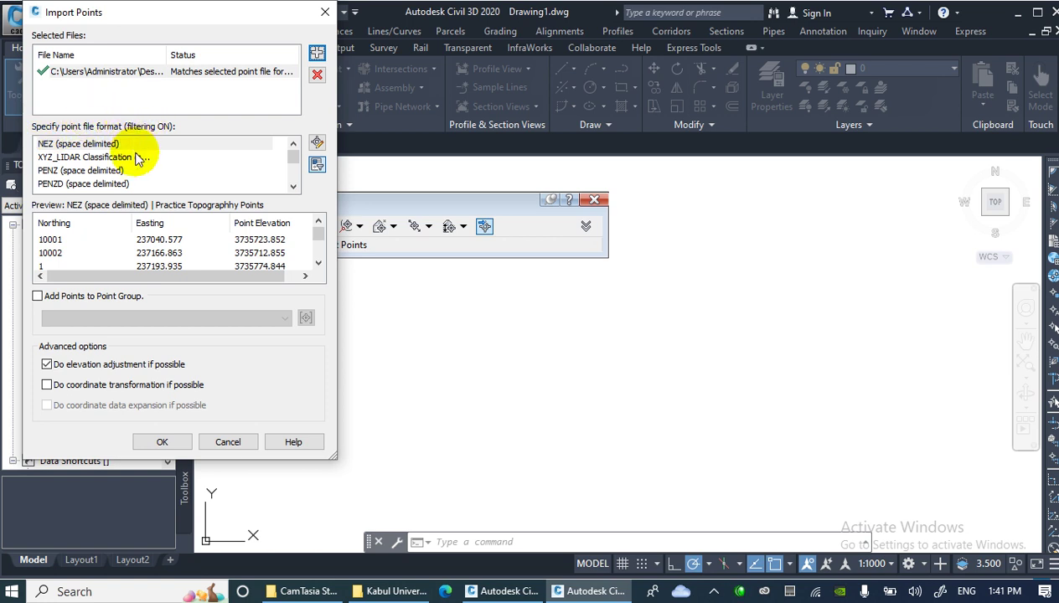
Import the points using the PENZD (space delimited) format, and close the Create Points toolbar
left_click(113, 184)
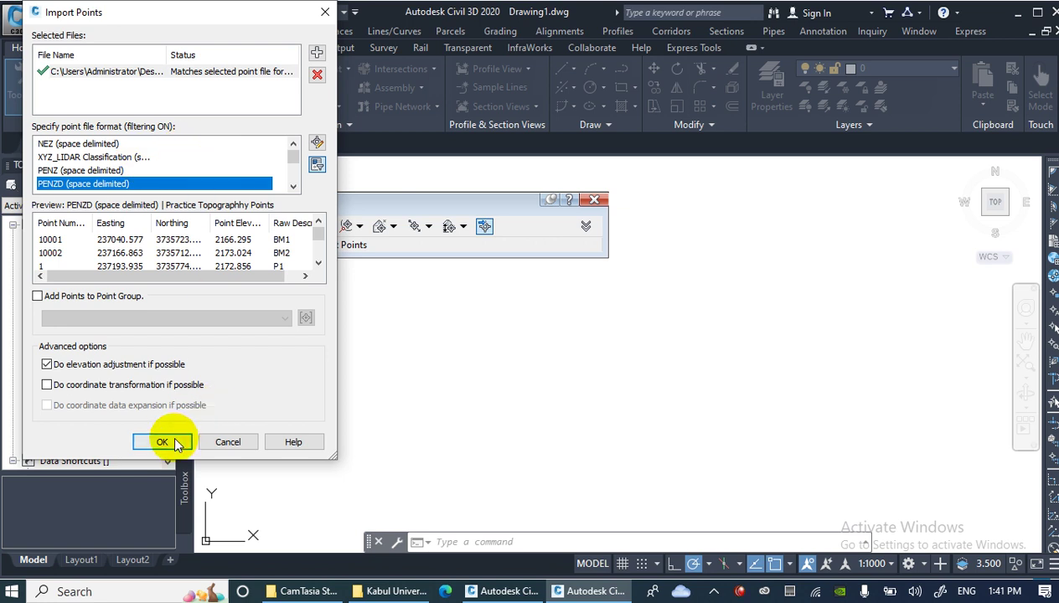
left_click(207, 434)
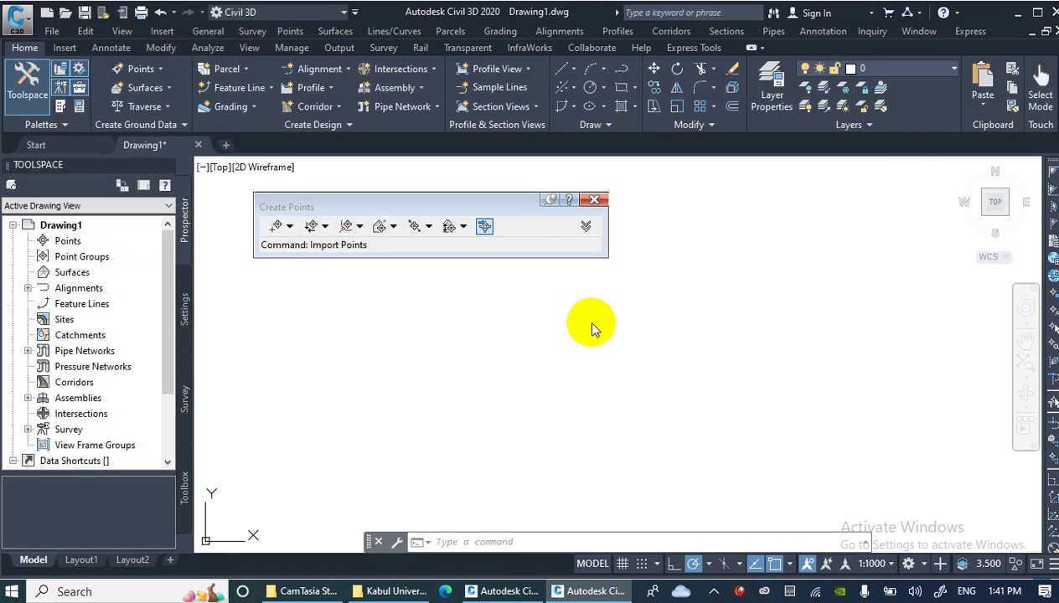
left_click(595, 201)
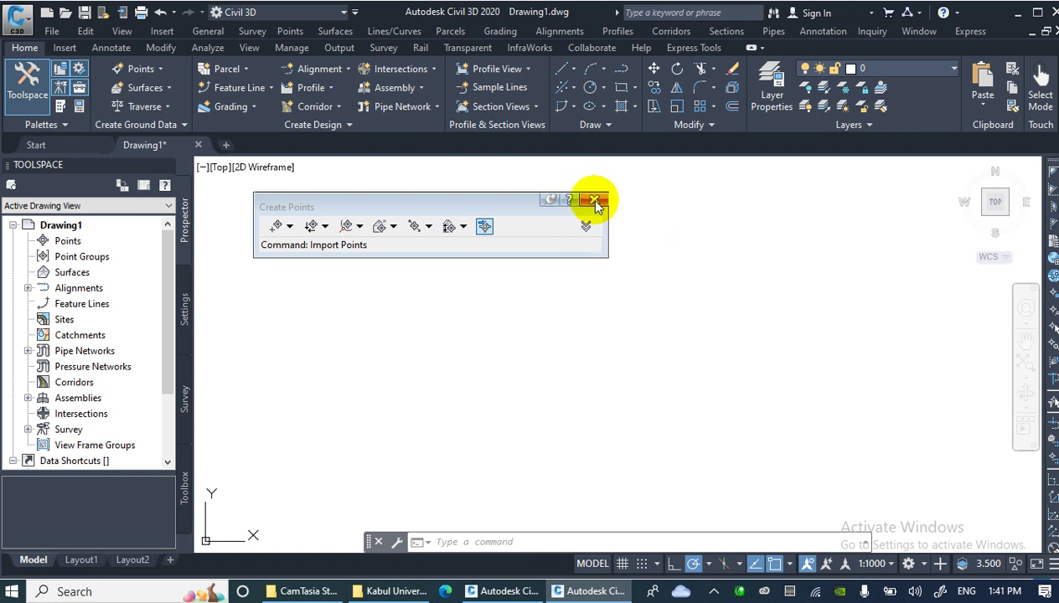
left_click(595, 201)
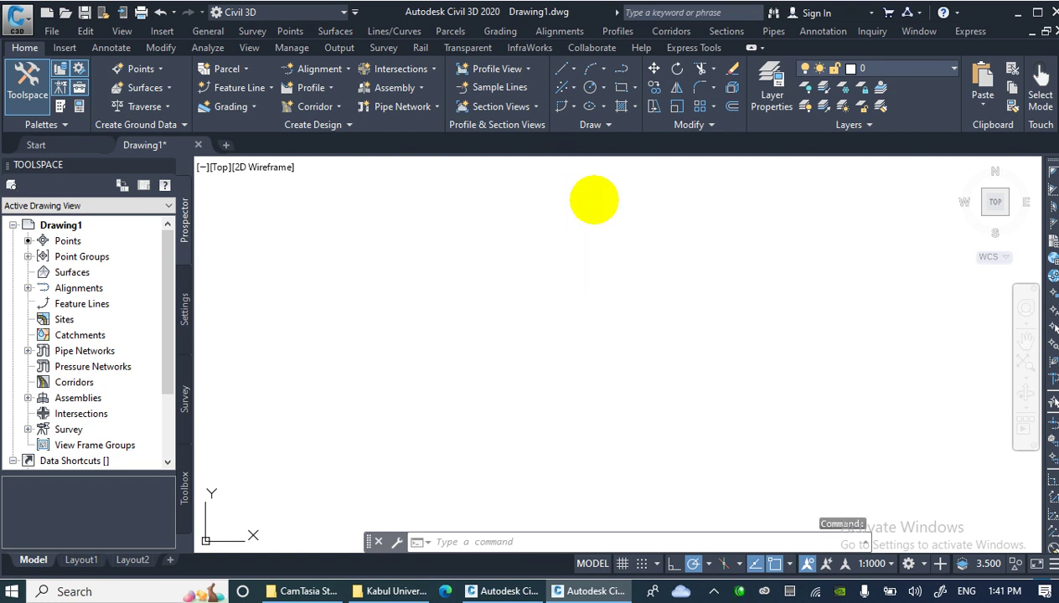
left_click(595, 199)
Zoom to the drawing extents and center the imported survey points in the view
left_click(364, 334)
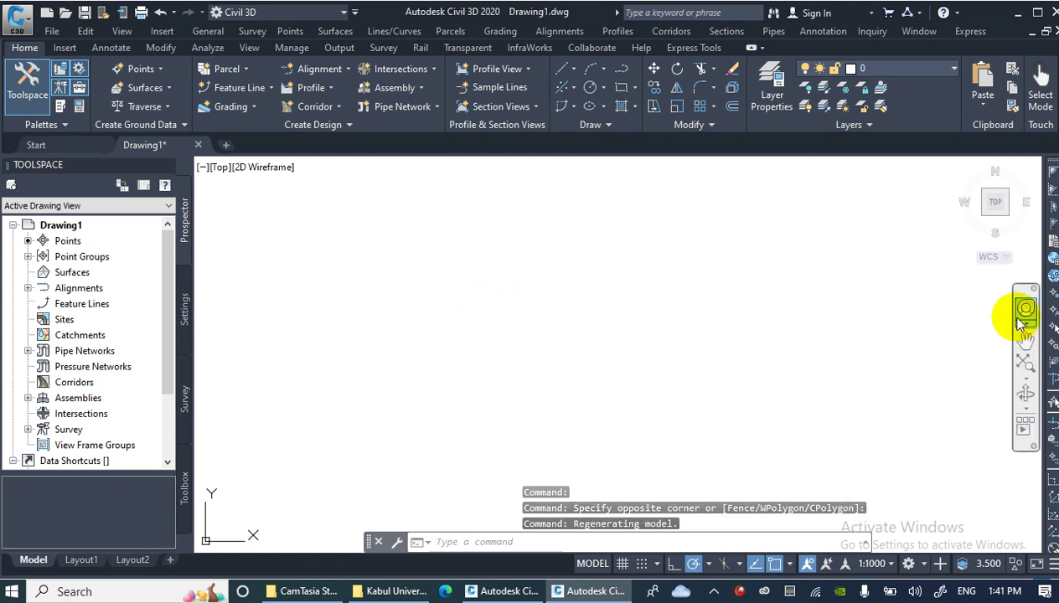
left_click(1026, 366)
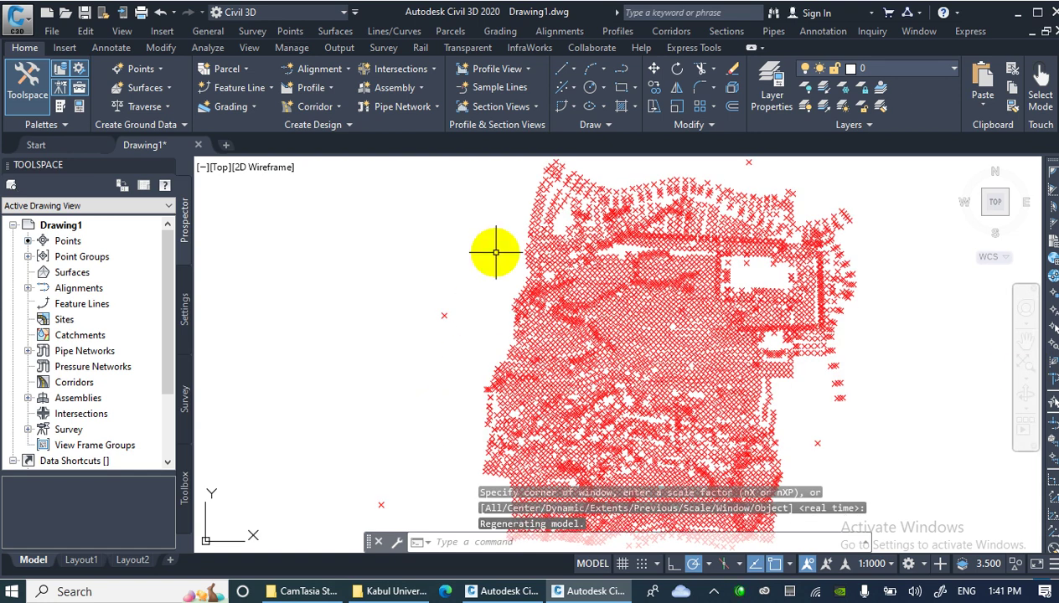
scroll(402, 236, "down", 3)
middle_click_drag(391, 223, 463, 241)
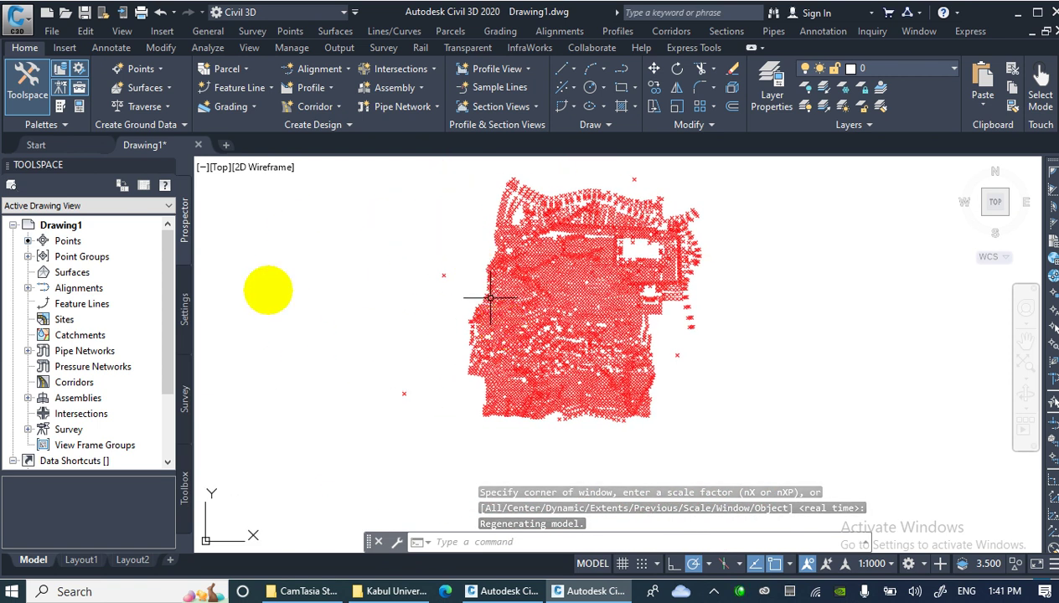
Zoom out and pan far away from the survey points, and bring them back with the ZOOM command's Extents option
scroll(335, 361, "down", 3)
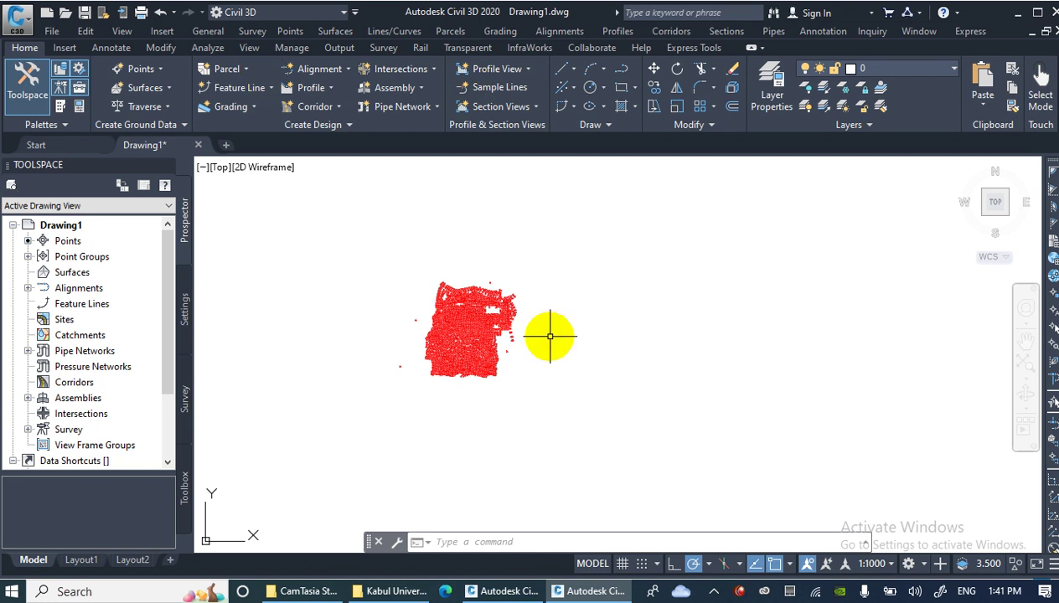
middle_click_drag(550, 335, 256, 440)
scroll(550, 303, "down", 5)
middle_click_drag(551, 302, 283, 446)
left_click(556, 381)
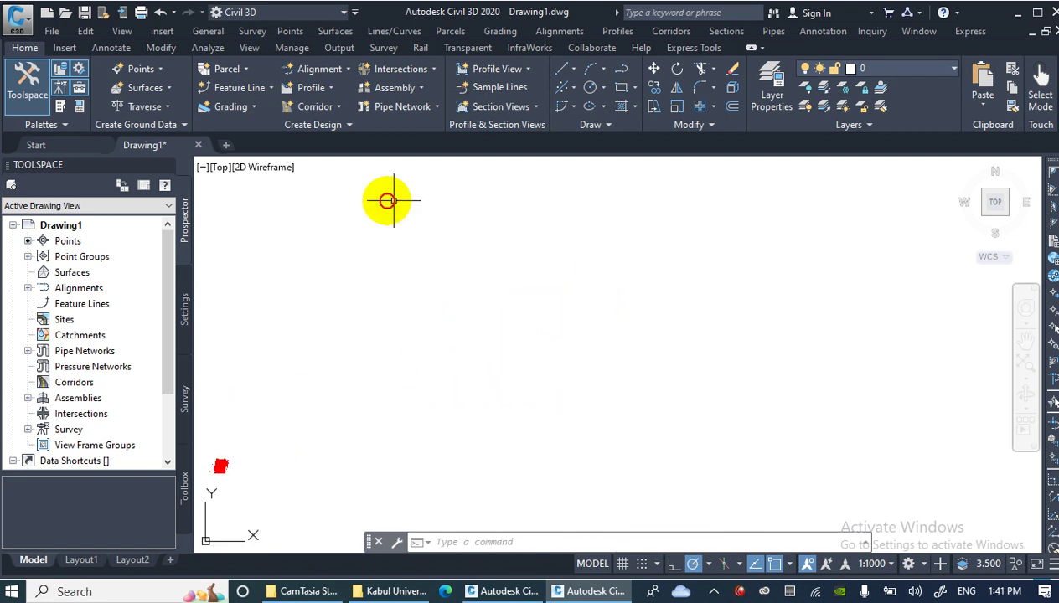
left_click(386, 201)
type("z")
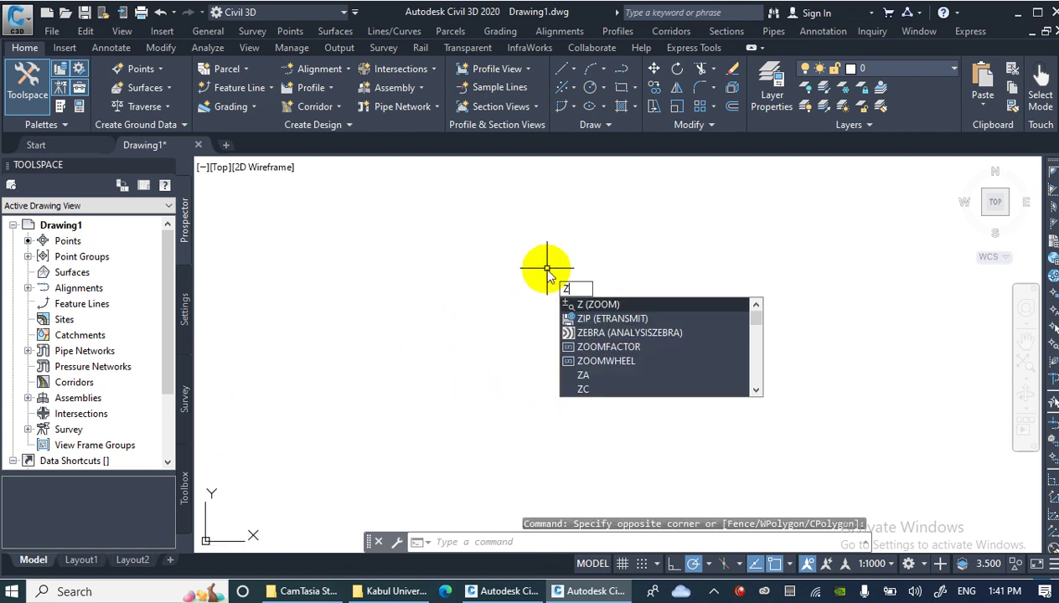
key("Return")
type("e")
key("Return")
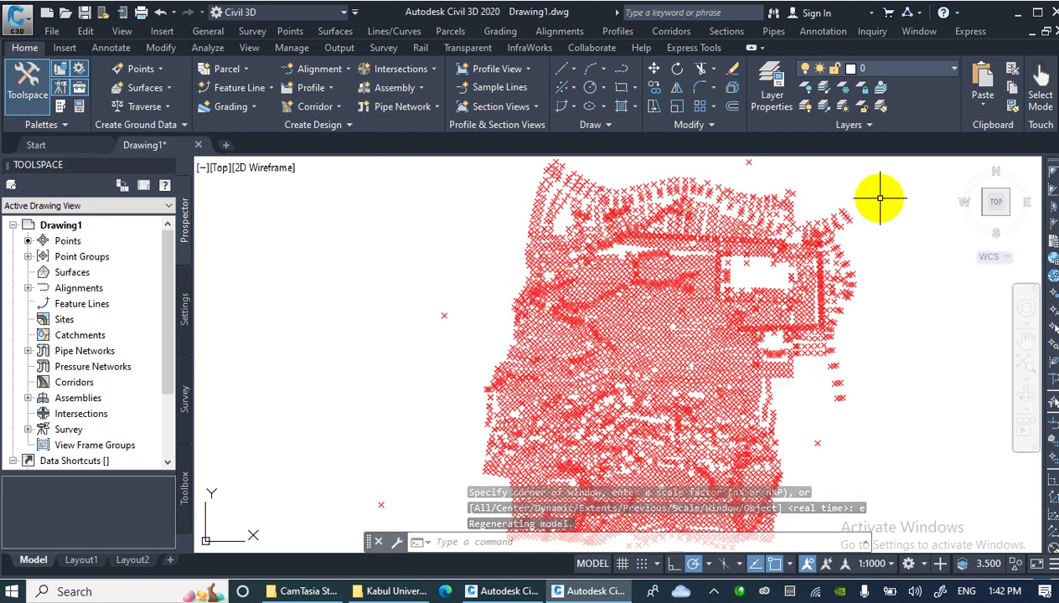
Inspect the number, layer, coordinates and elevation of a Cogo point in the upper part of the point cloud
mouse_move(836, 346)
middle_mouse_down()
mouse_move(734, 347)
mouse_move(633, 331)
middle_mouse_up()
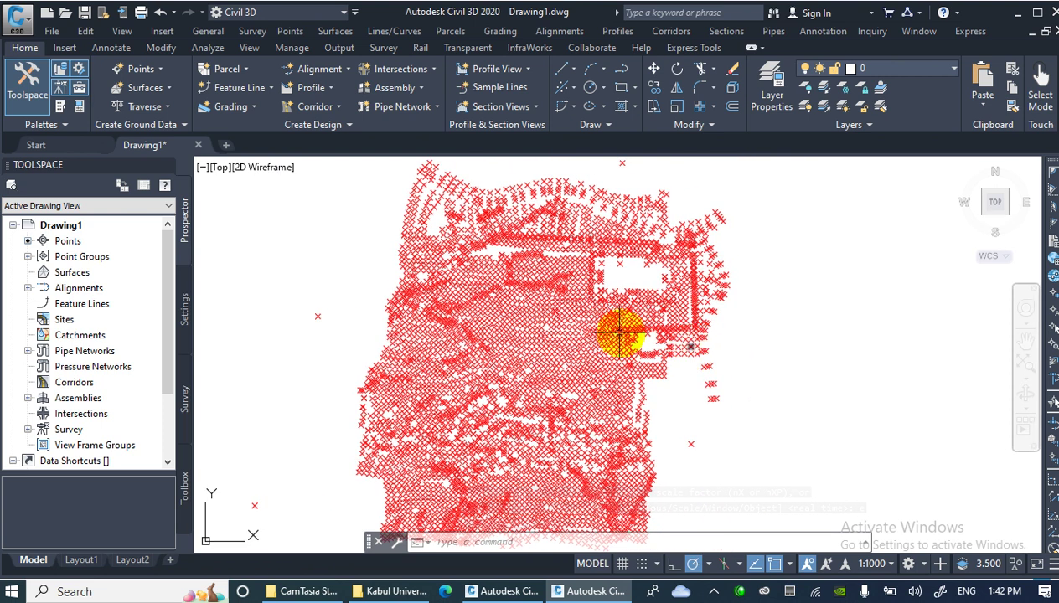
mouse_move(469, 287)
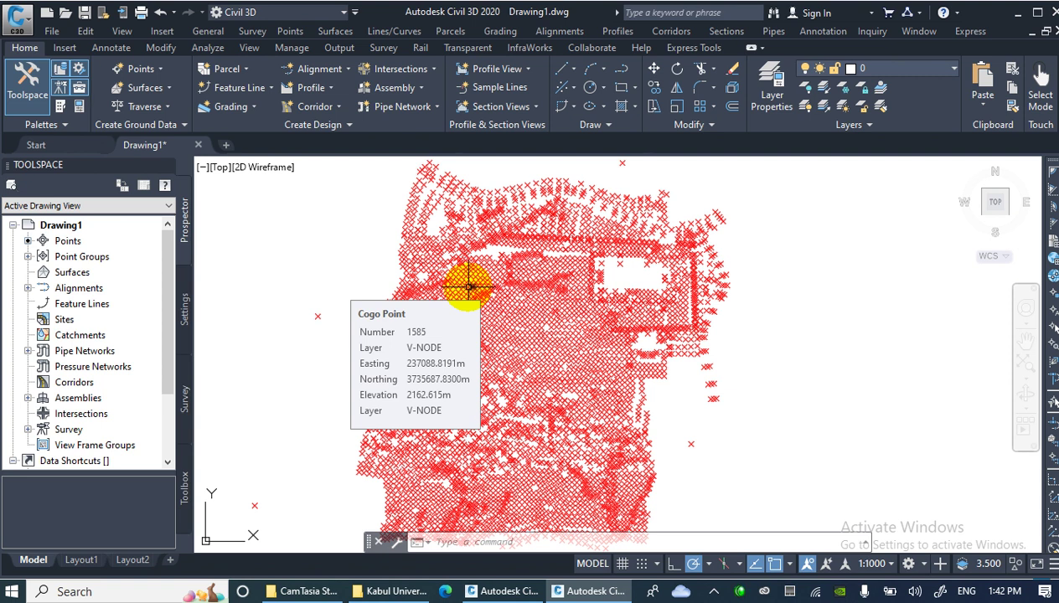
Hide the Toolspace palette and bring it back
left_click(290, 31)
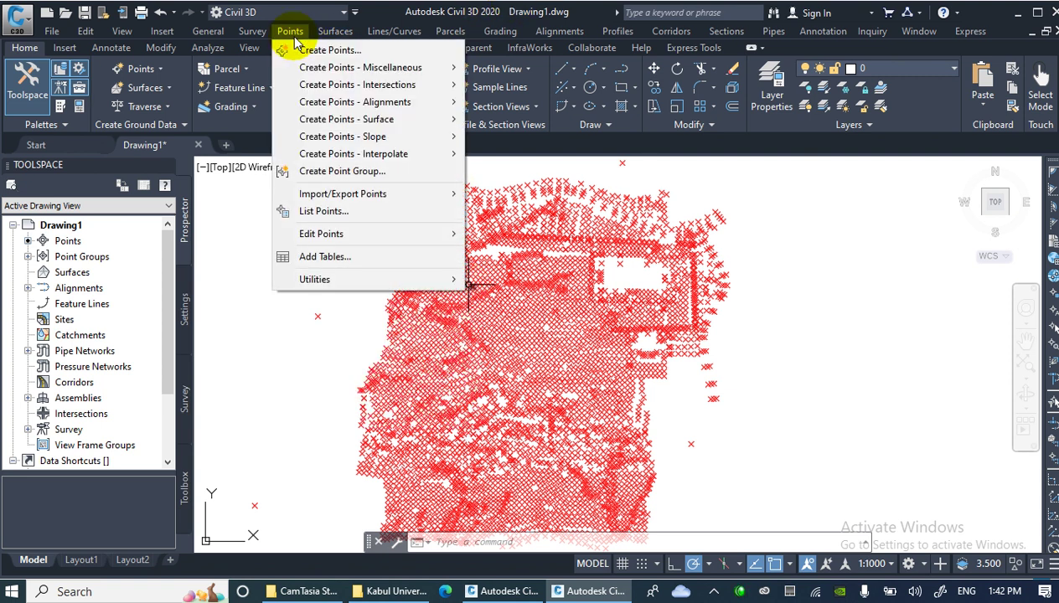
left_click(290, 34)
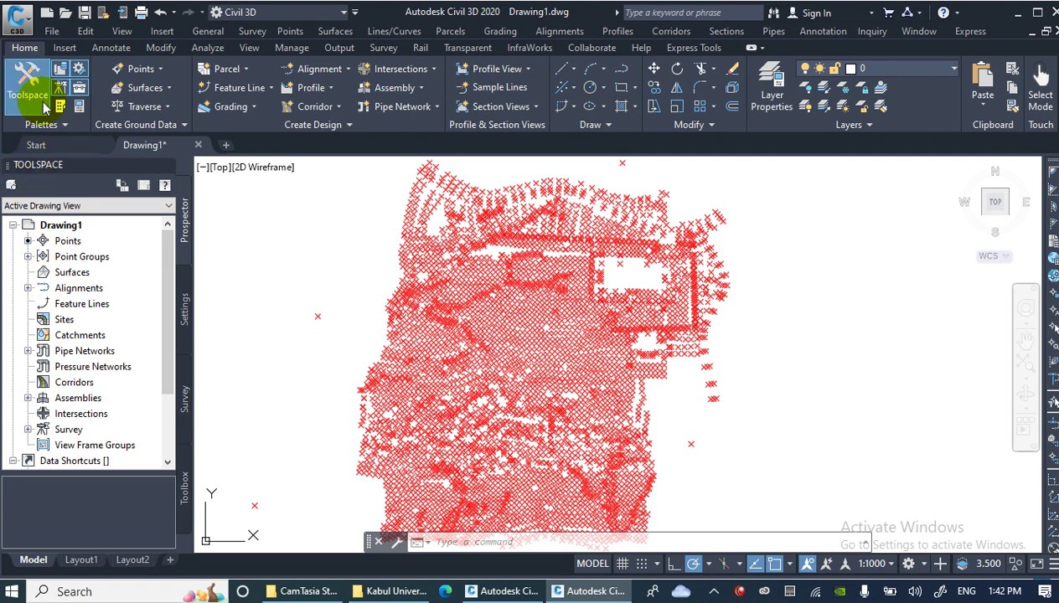
left_click(27, 79)
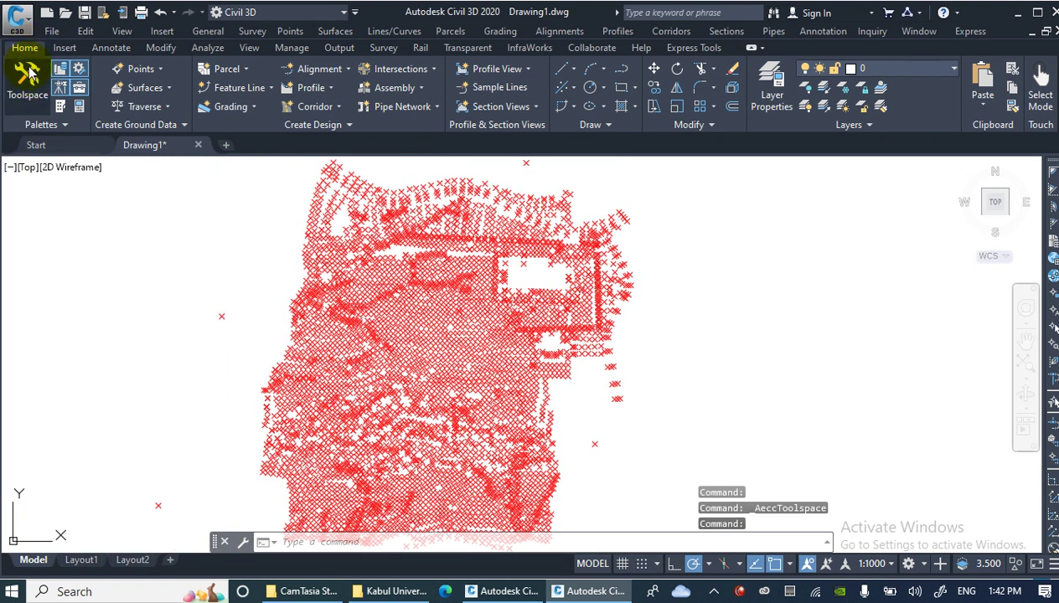
left_click(29, 77)
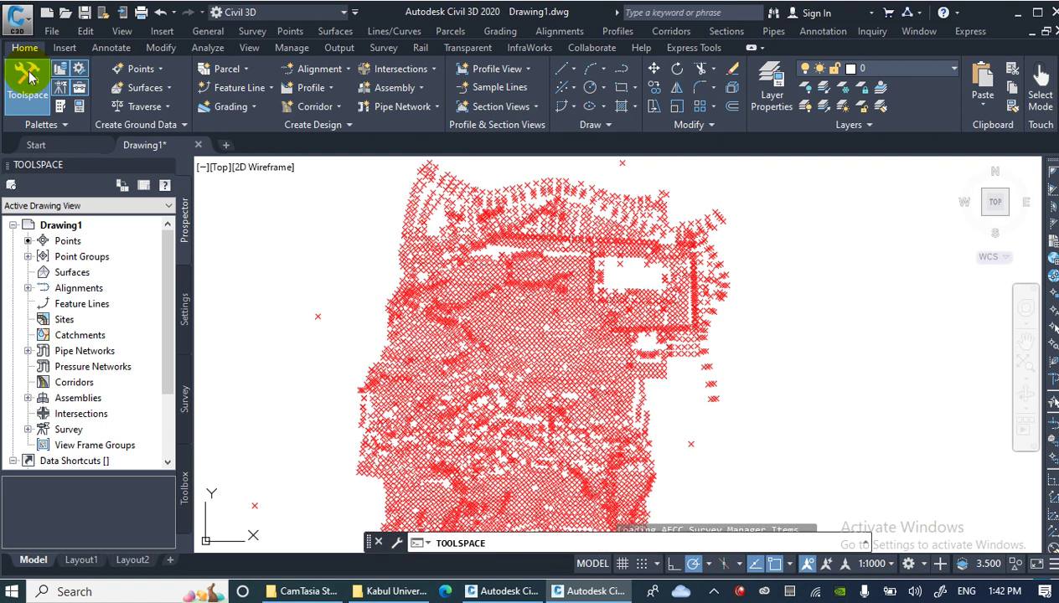
Open the properties of the _All Points point group and move the dialog clear of the point cloud
left_click(27, 256)
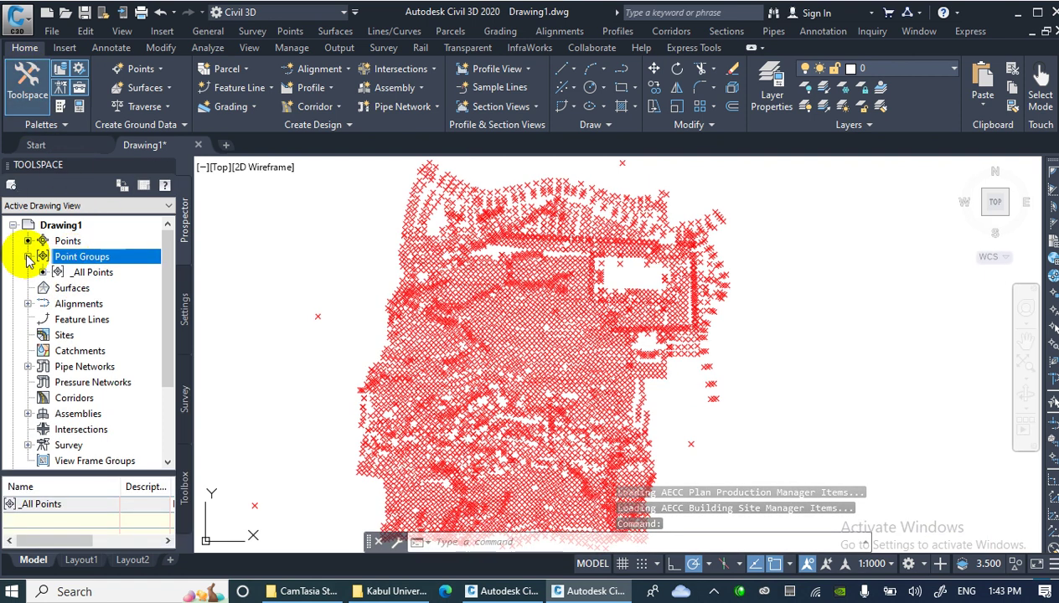
left_click(84, 273)
right_click(86, 273)
left_click(120, 272)
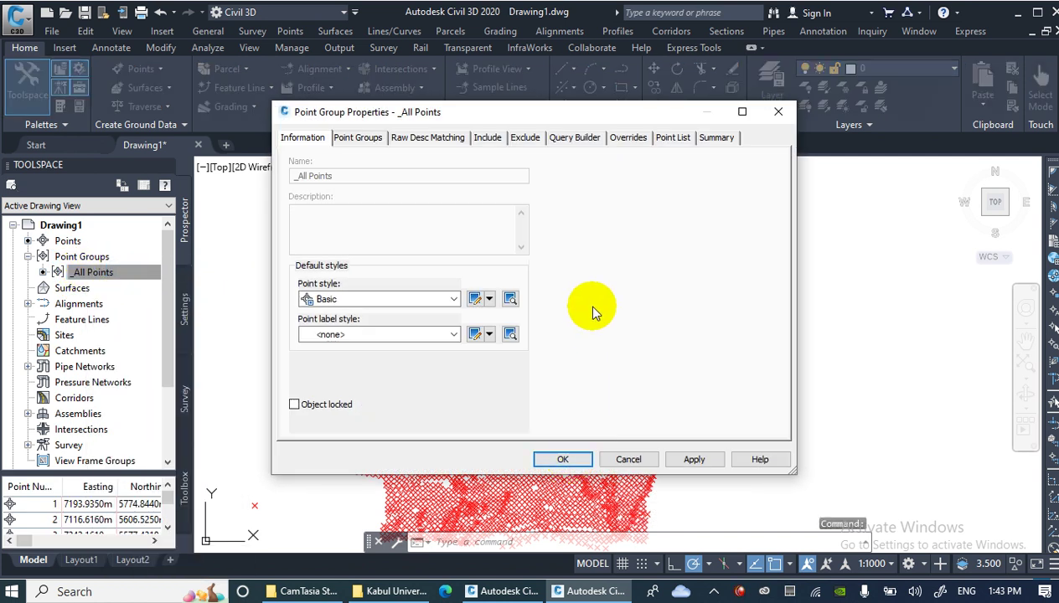
left_click_drag(378, 114, 284, 57)
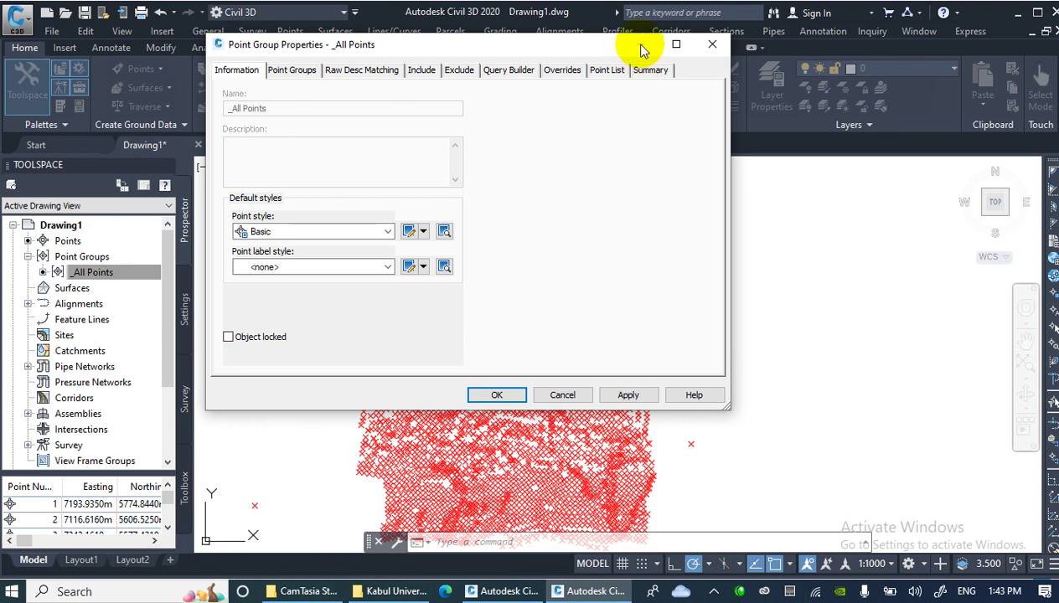
Browse the default point styles available for the group, keep Basic, and preview how that style looks
left_click(283, 232)
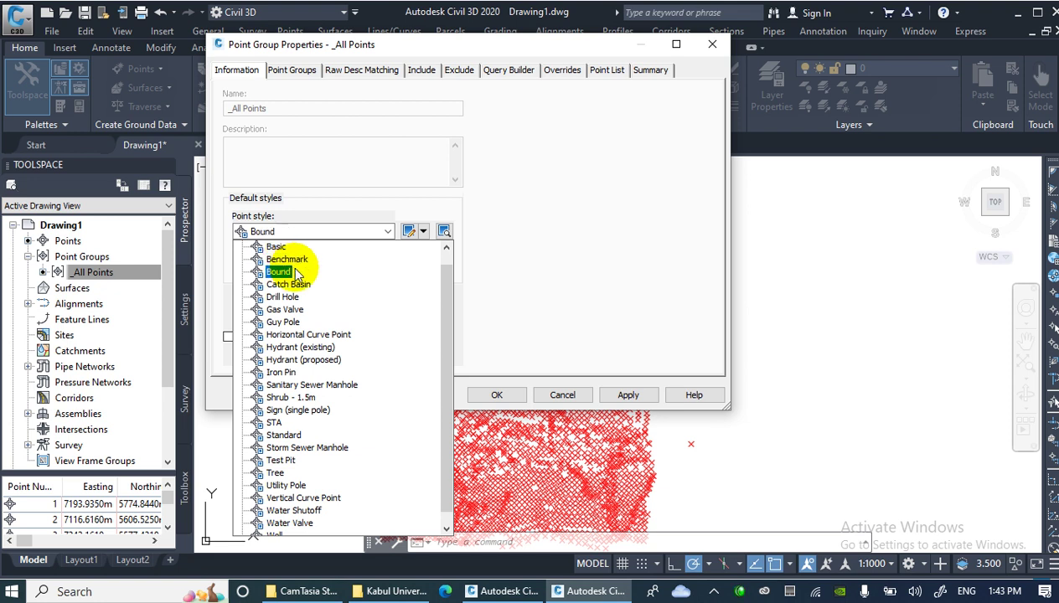
scroll(350, 469, "down", 1)
scroll(347, 463, "up", 1)
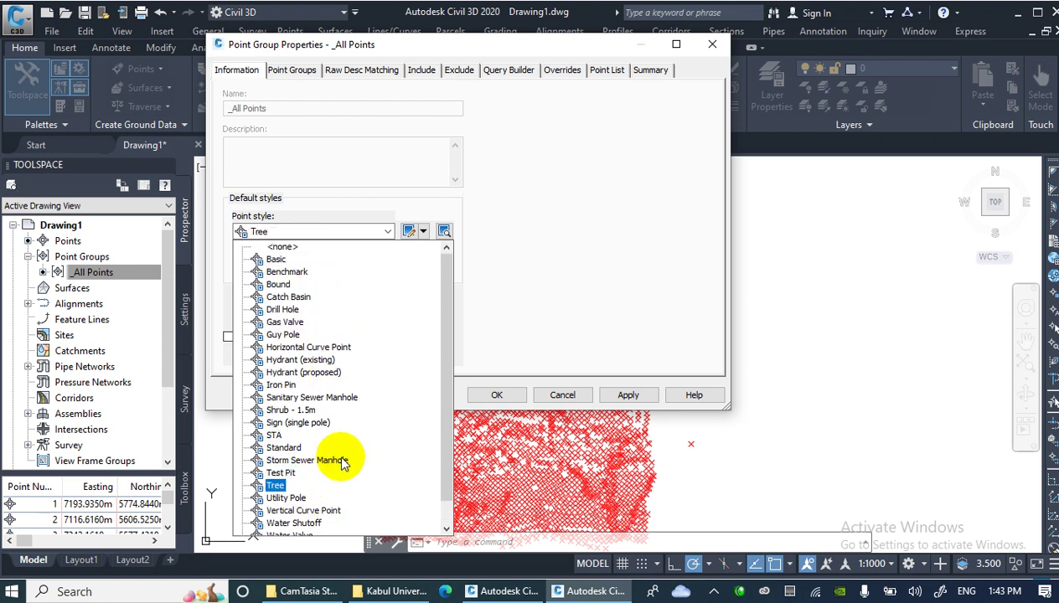
left_click(265, 260)
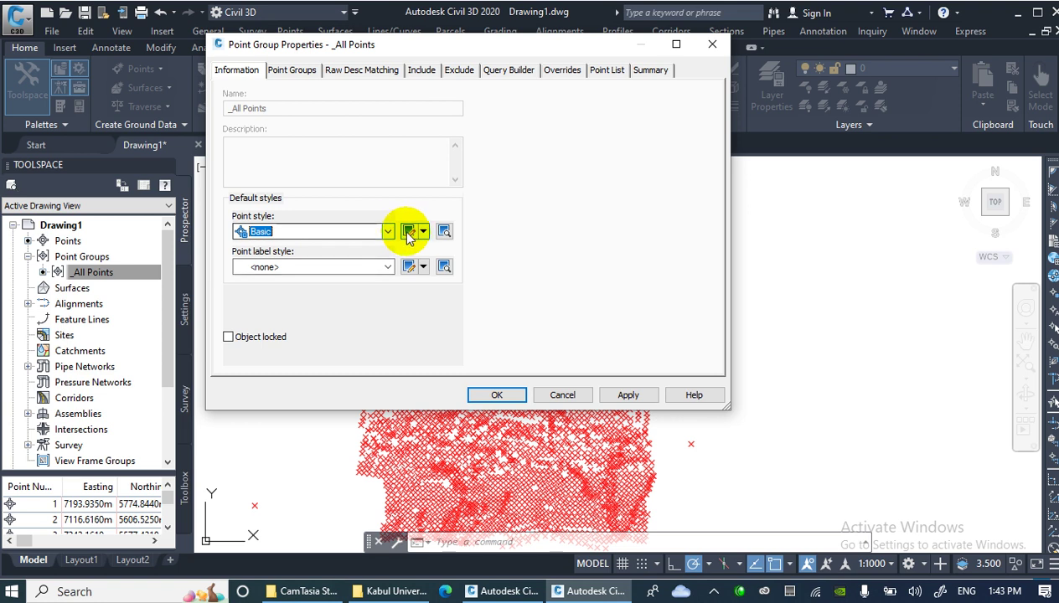
left_click(443, 231)
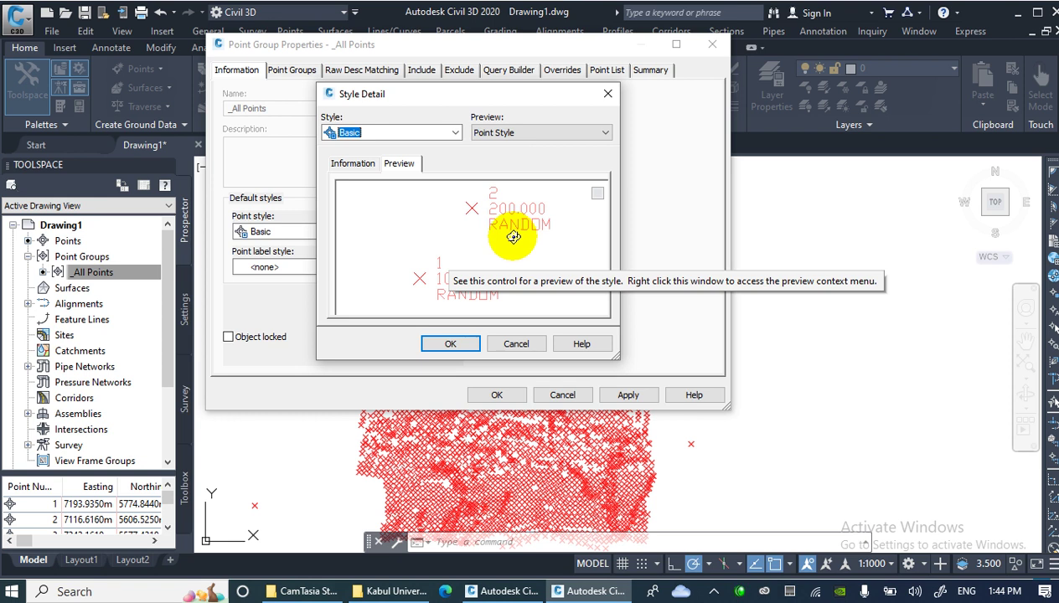
left_click(448, 343)
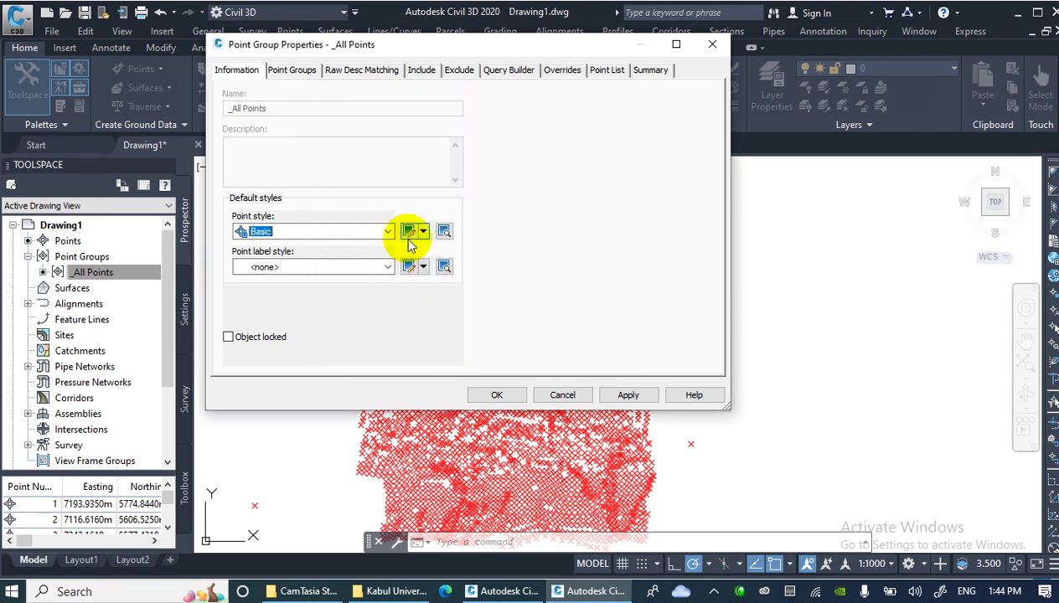
Edit the Basic point style's marker and try the dot, blank, plus, X and tick custom markers in turn
left_click(409, 232)
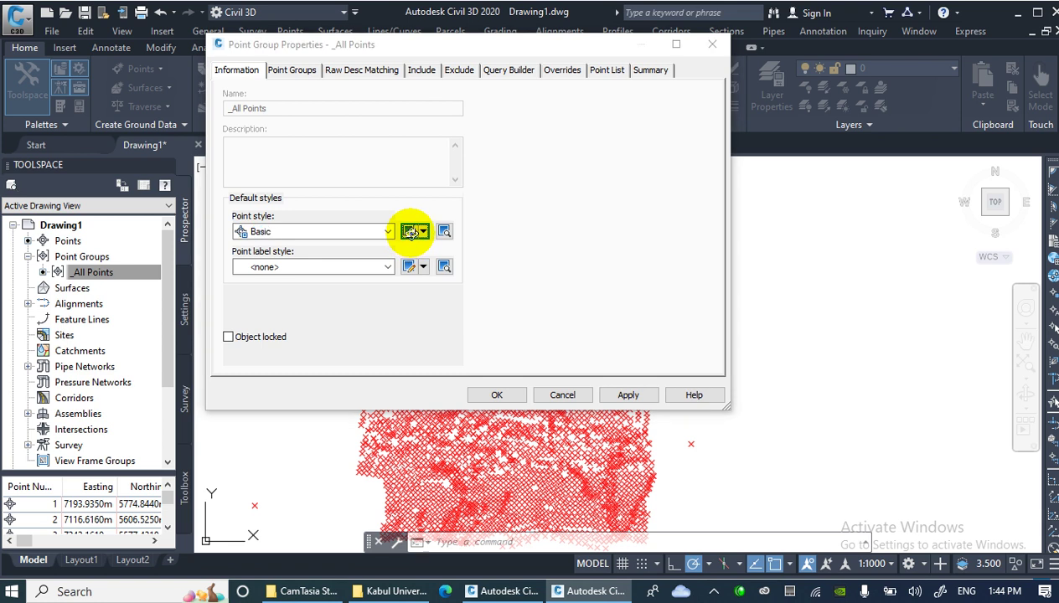
left_click(260, 109)
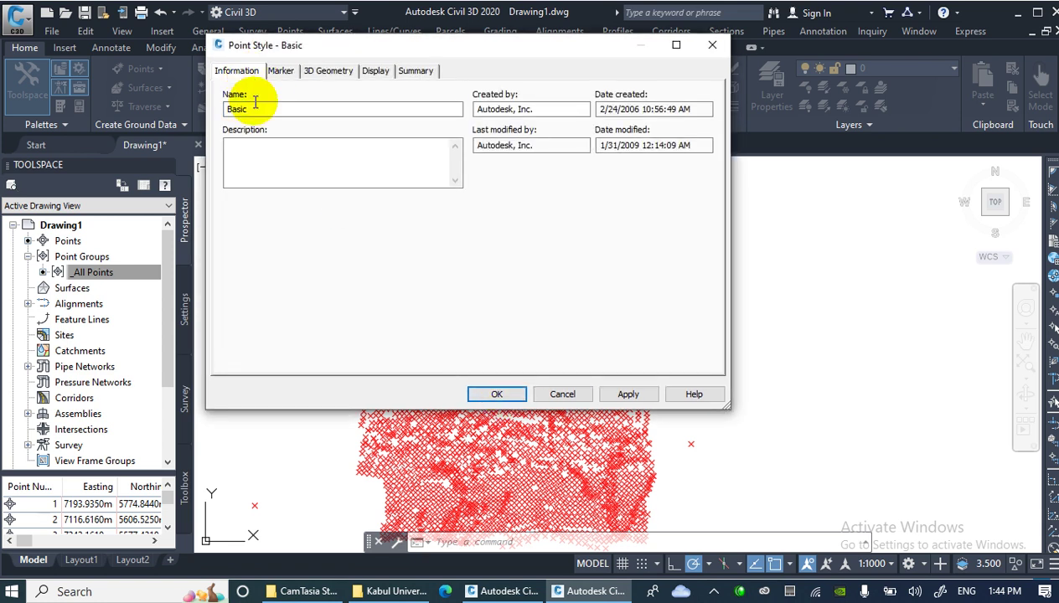
left_click(285, 72)
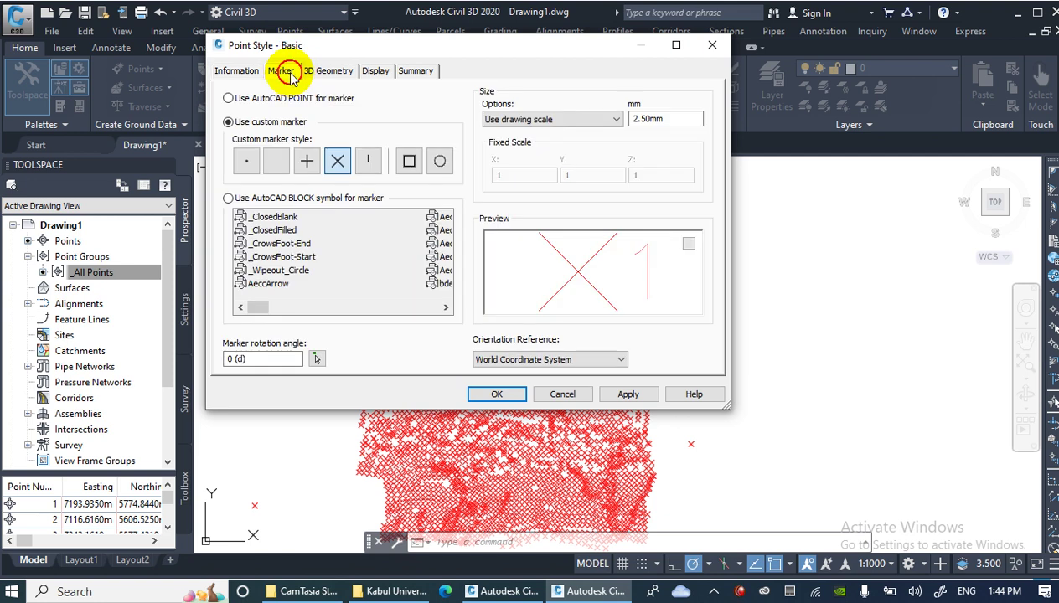
left_click_drag(320, 44, 290, 27)
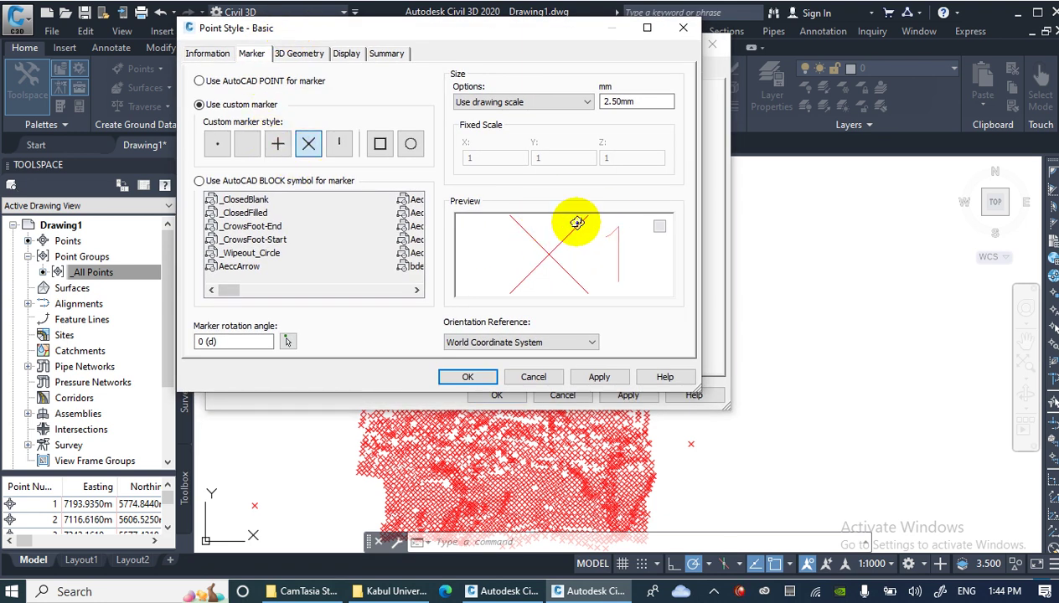
left_click(214, 146)
left_click(248, 145)
left_click(277, 144)
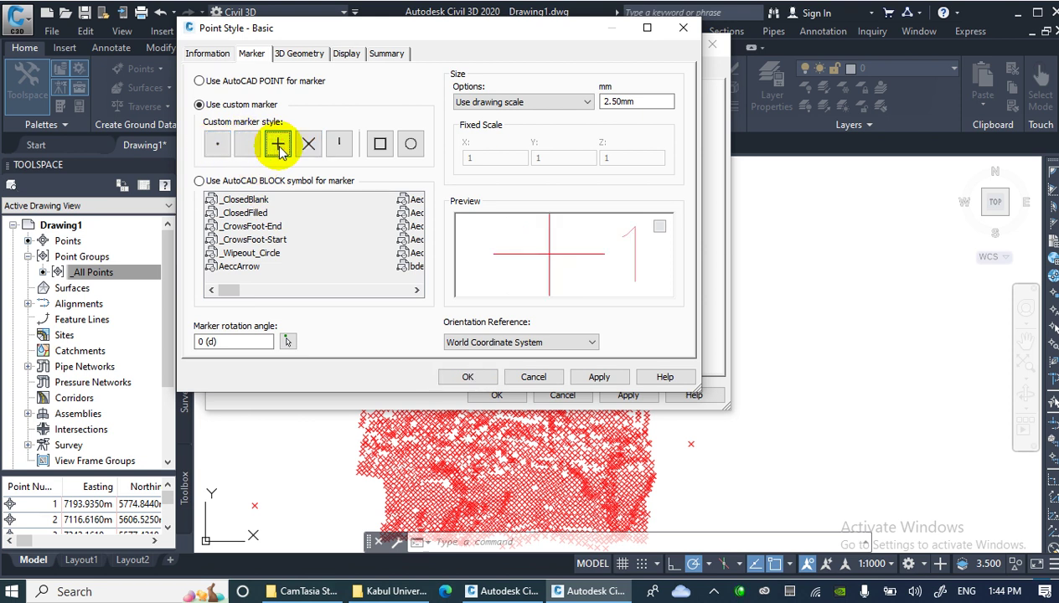
left_click(308, 145)
left_click(339, 144)
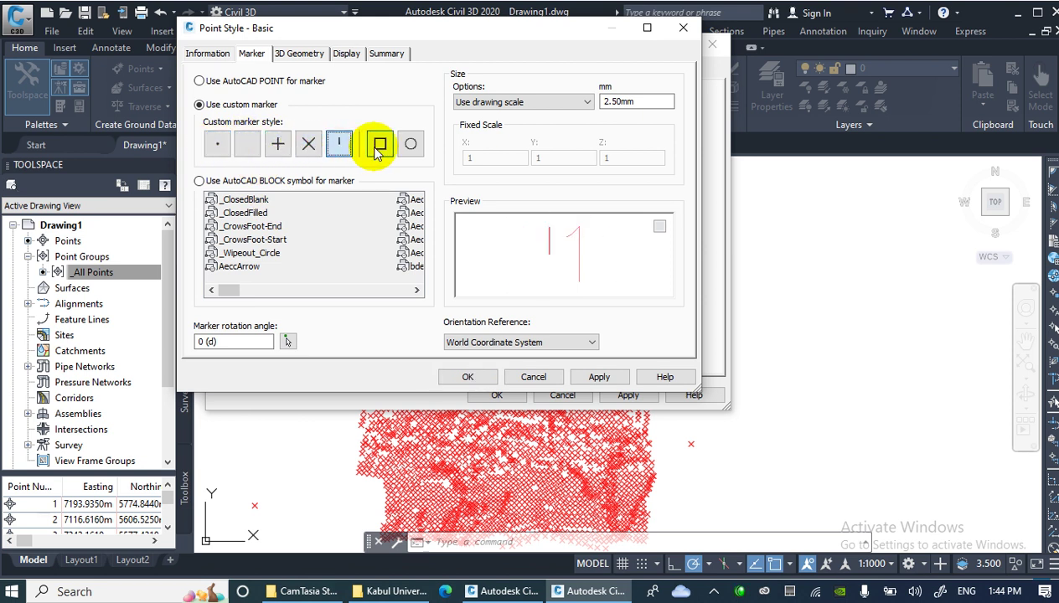
Set the Basic style's custom marker to a plus with square and circle overlays, and apply it to the _All Points group
left_click(379, 144)
left_click(410, 144)
left_click(277, 144)
left_click(478, 376)
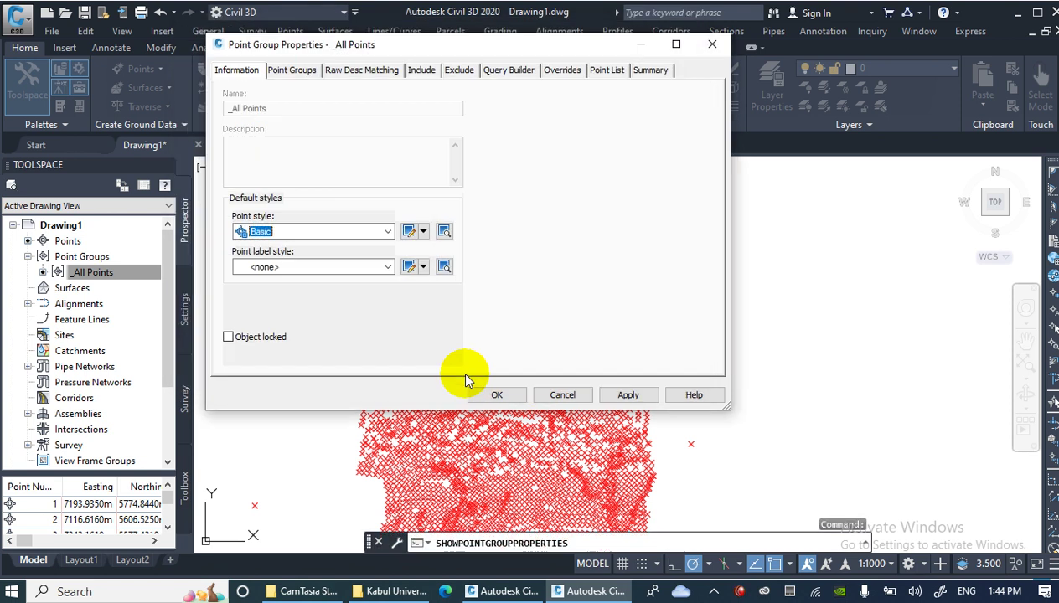
left_click(613, 395)
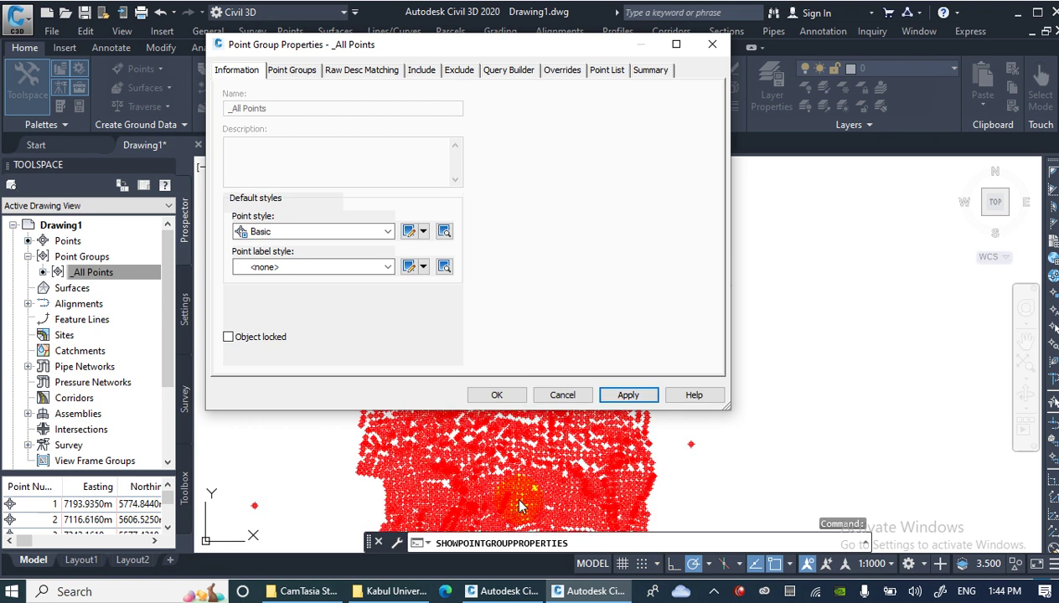
left_click(497, 395)
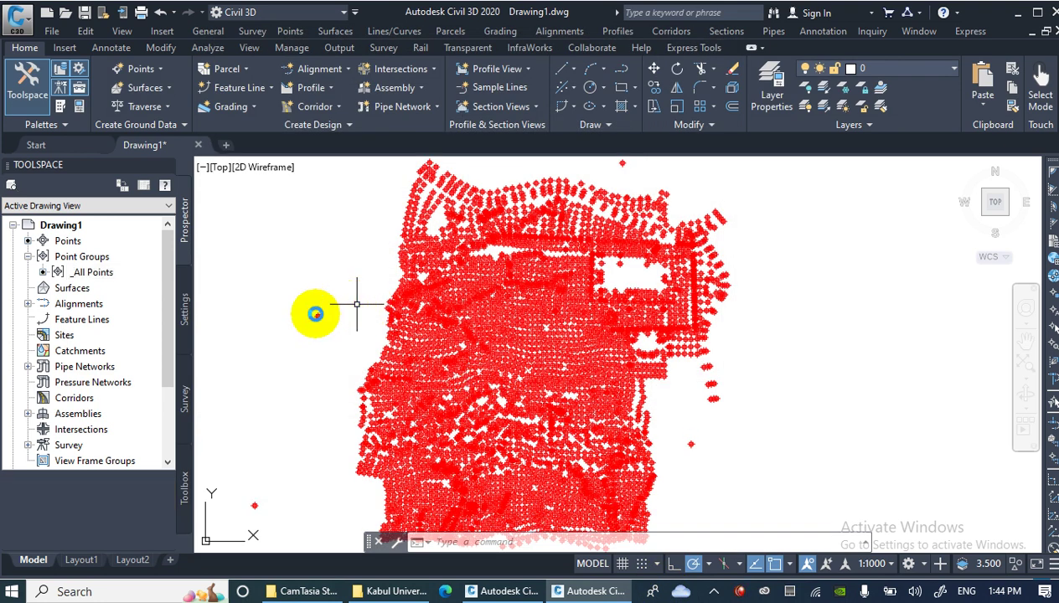
scroll(316, 319, "up", 6)
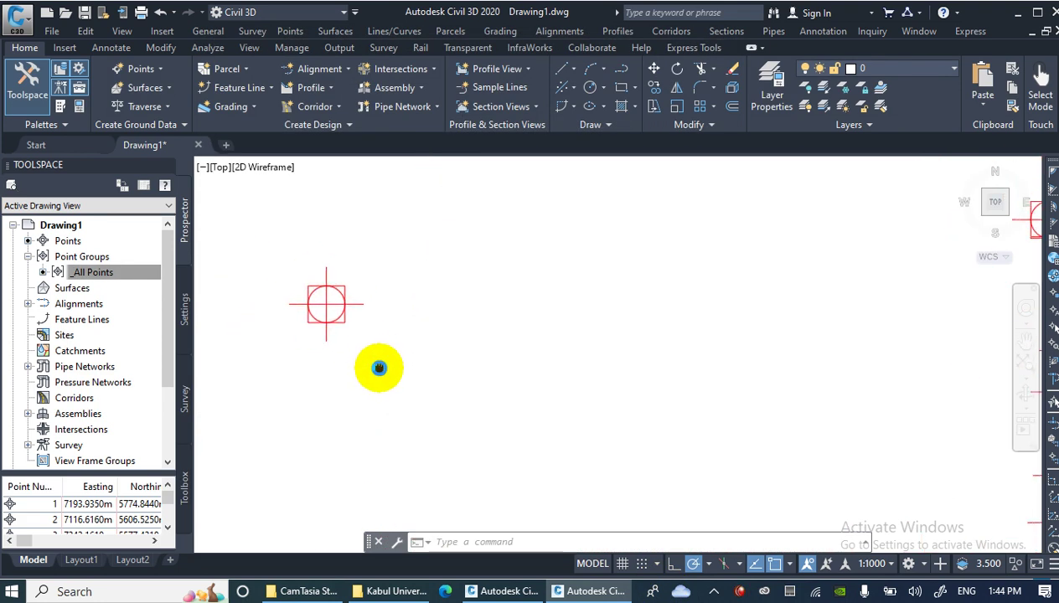
scroll(397, 372, "down", 3)
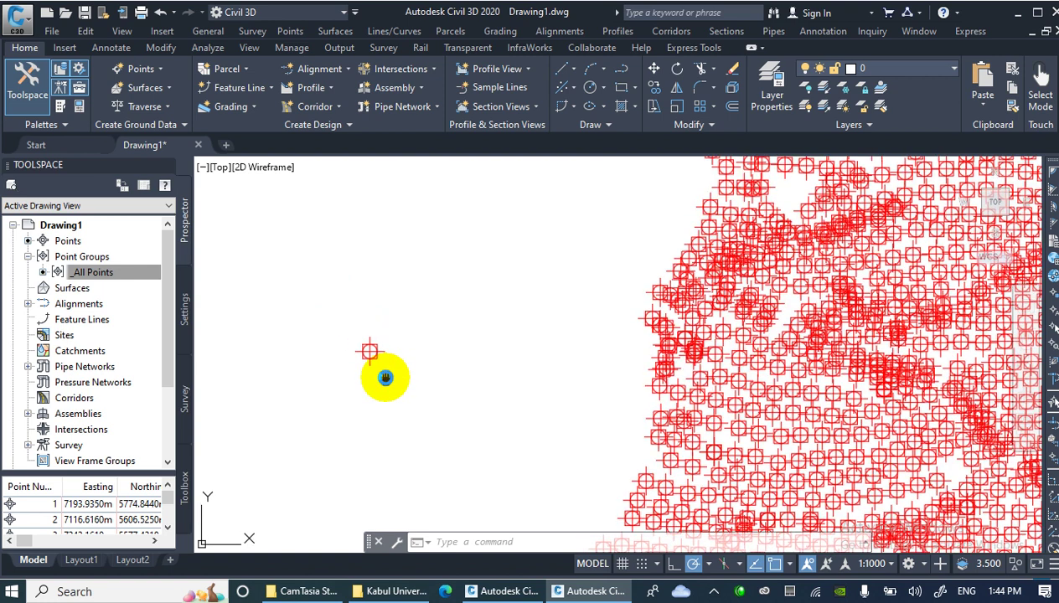
scroll(407, 386, "up", 1)
right_click(83, 272)
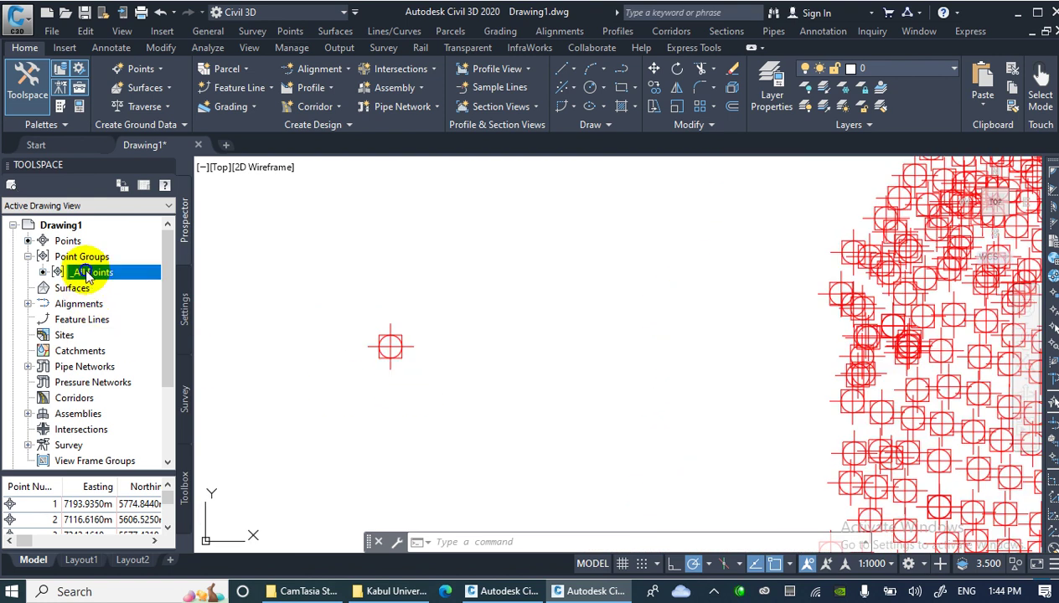
left_click(124, 292)
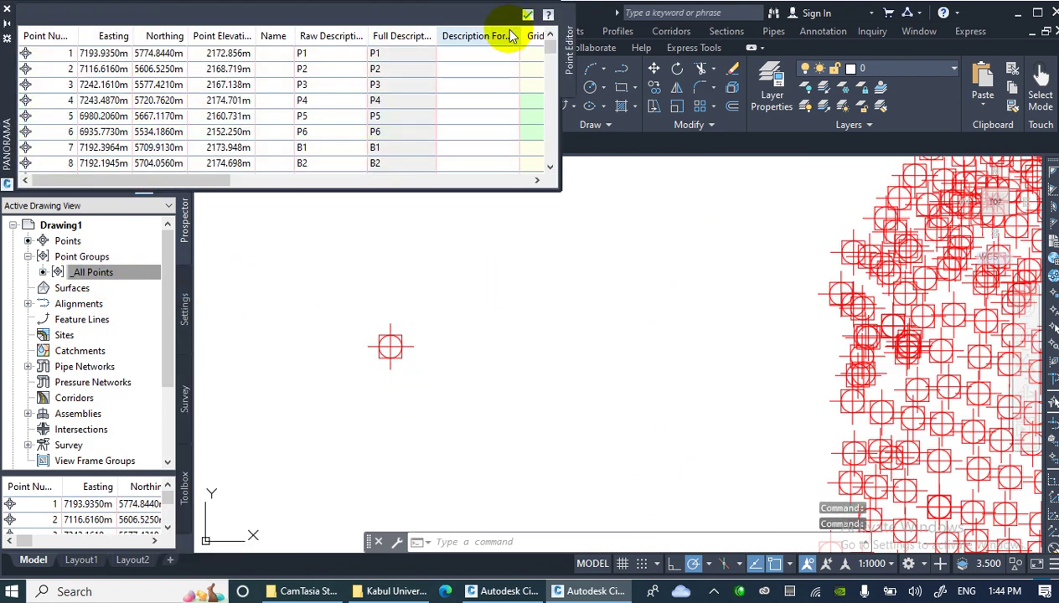
left_click(525, 25)
Change the Basic style's custom marker to a dot without square or circle overlays, and apply it to the _All Points group
right_click(79, 267)
left_click(117, 271)
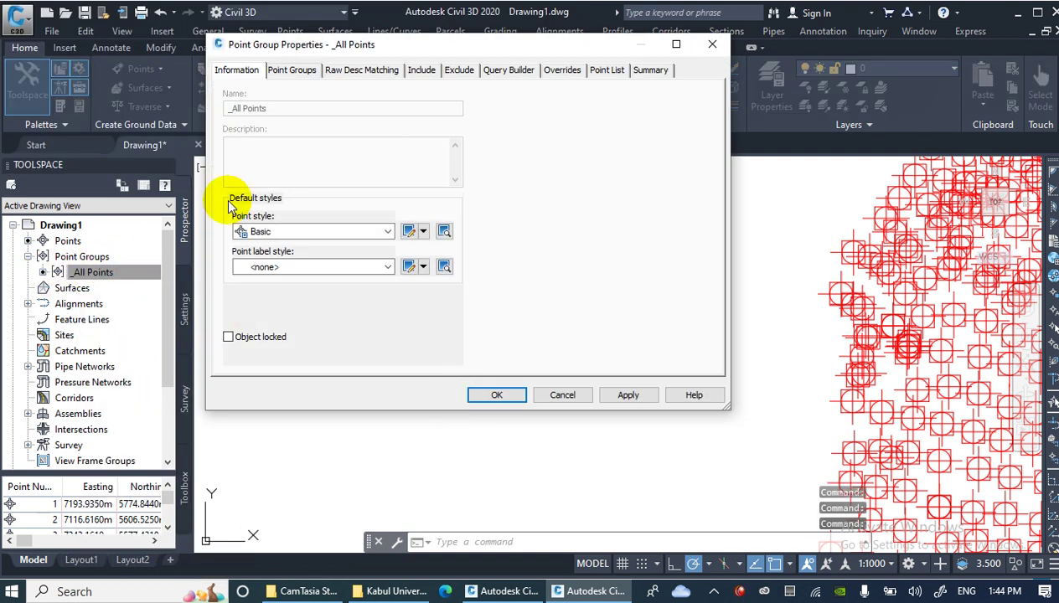
left_click(410, 233)
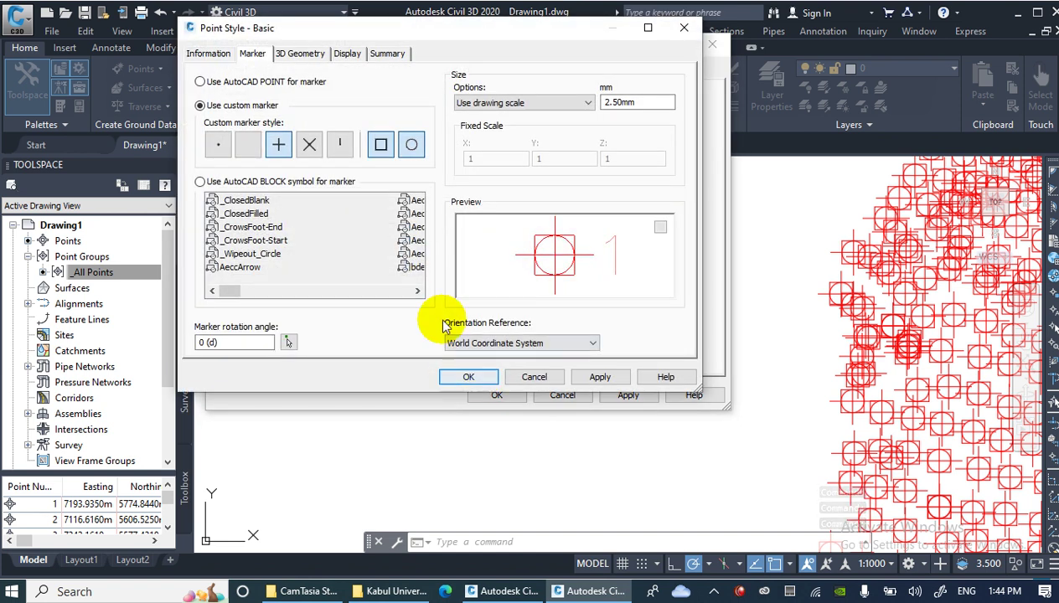
left_click(599, 378)
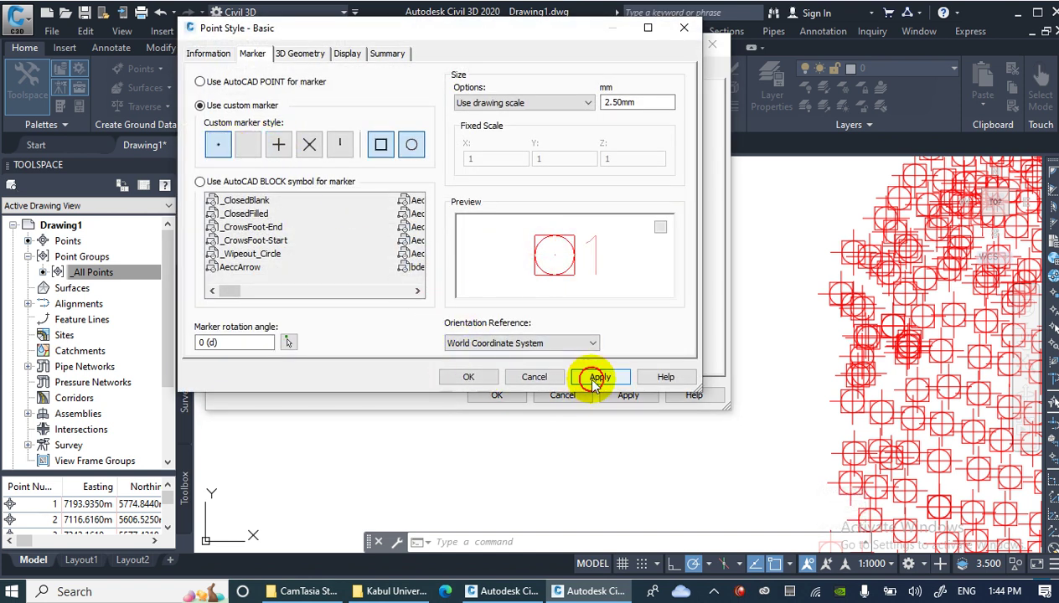
left_click(219, 145)
left_click(380, 144)
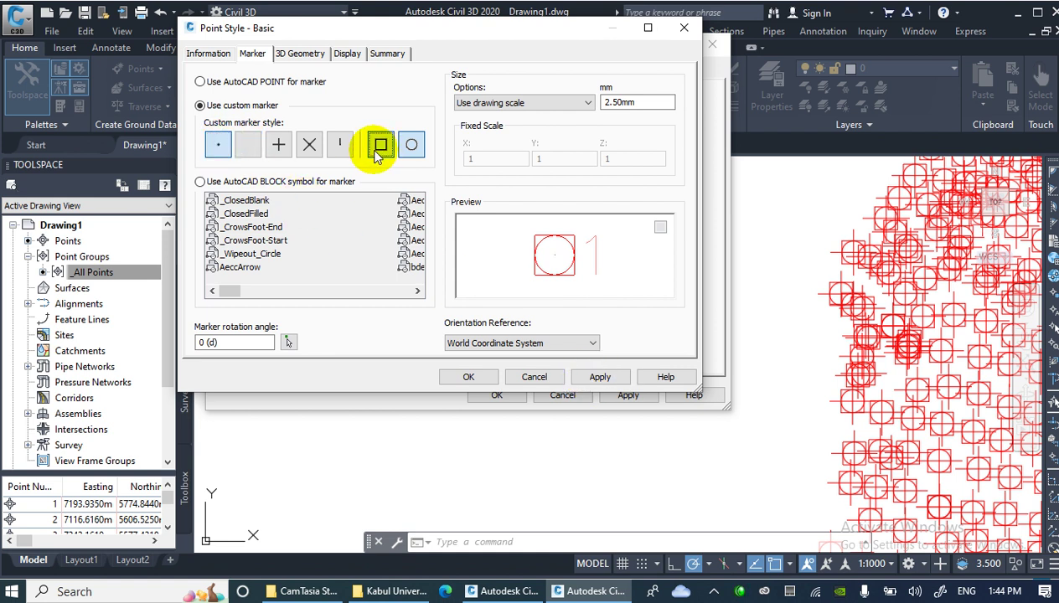
left_click(411, 144)
left_click(467, 375)
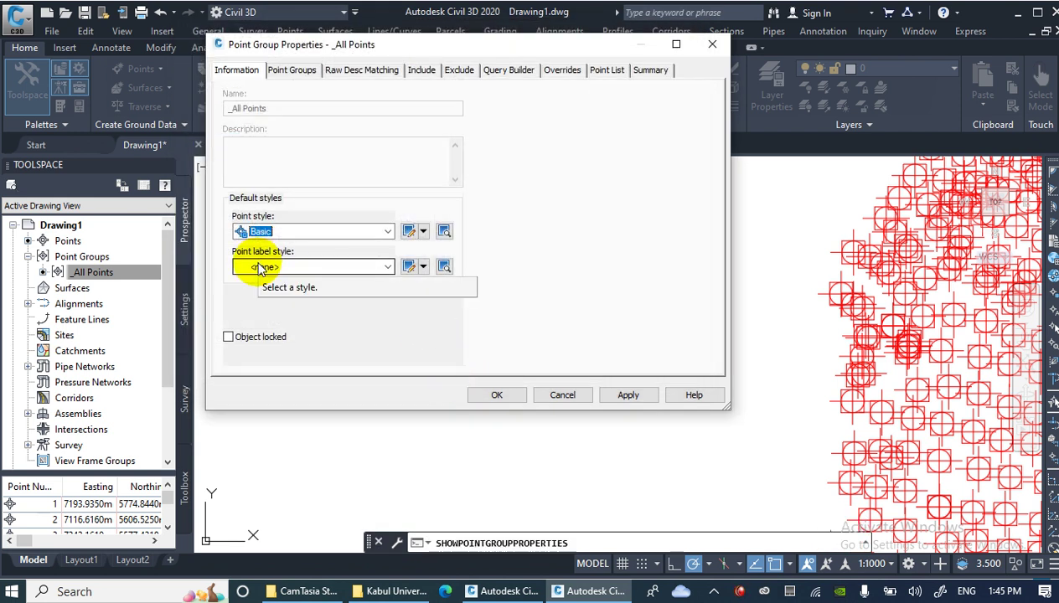
left_click(628, 394)
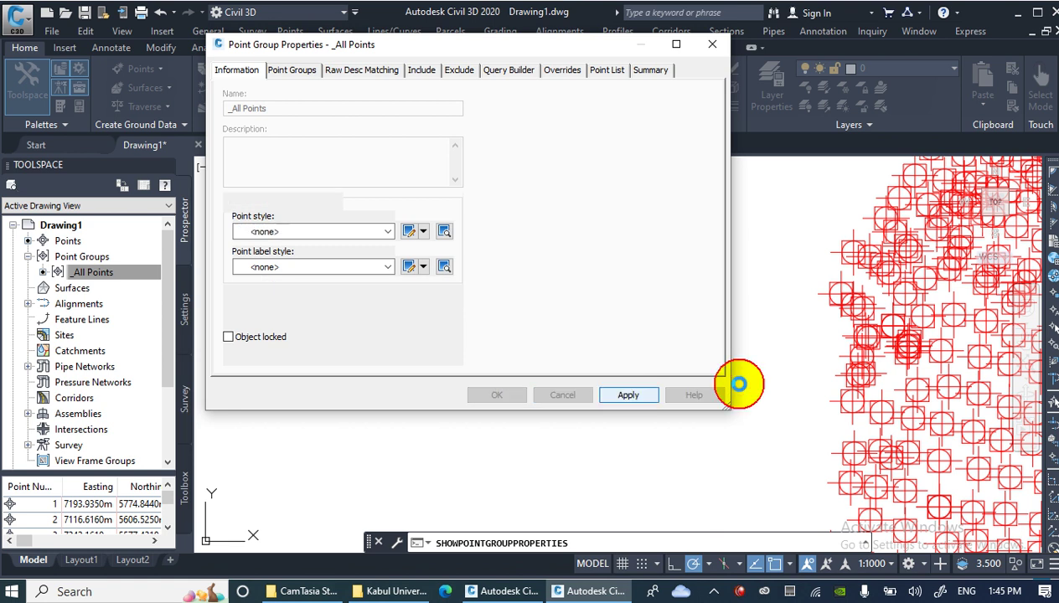
left_click(505, 395)
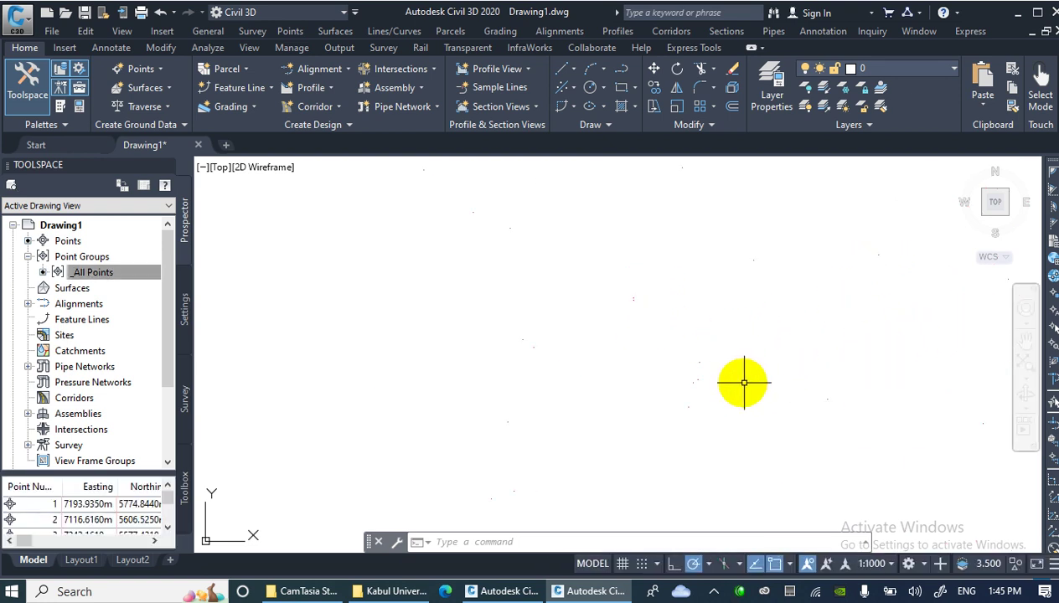
Window-select part of the dot-marked point cloud to check its points, and clear the selection
scroll(754, 369, "up", 1)
left_click(476, 199)
left_click(910, 489)
scroll(574, 300, "down", 10)
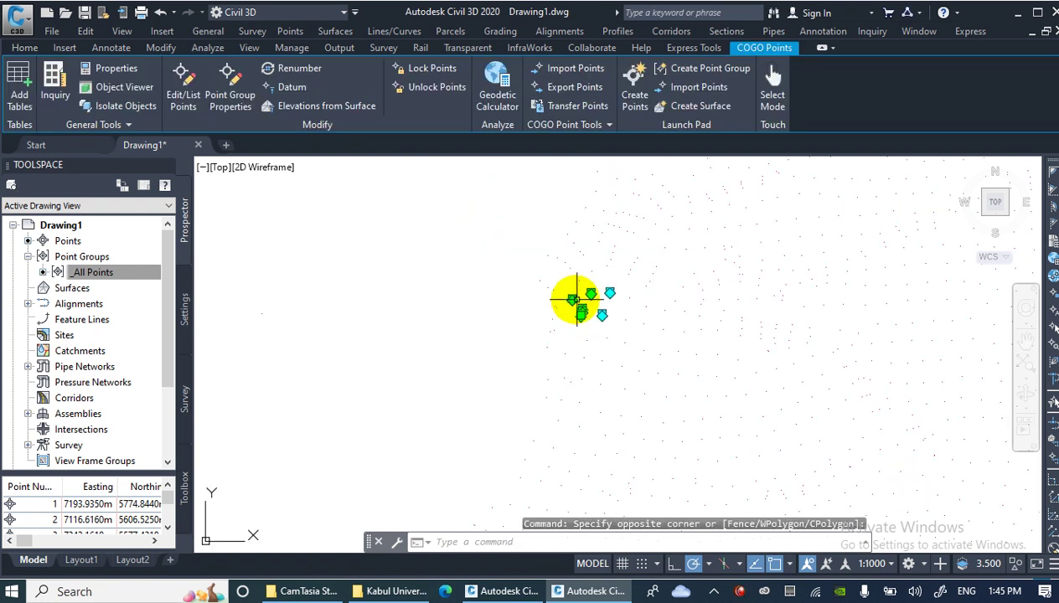
left_click(440, 231)
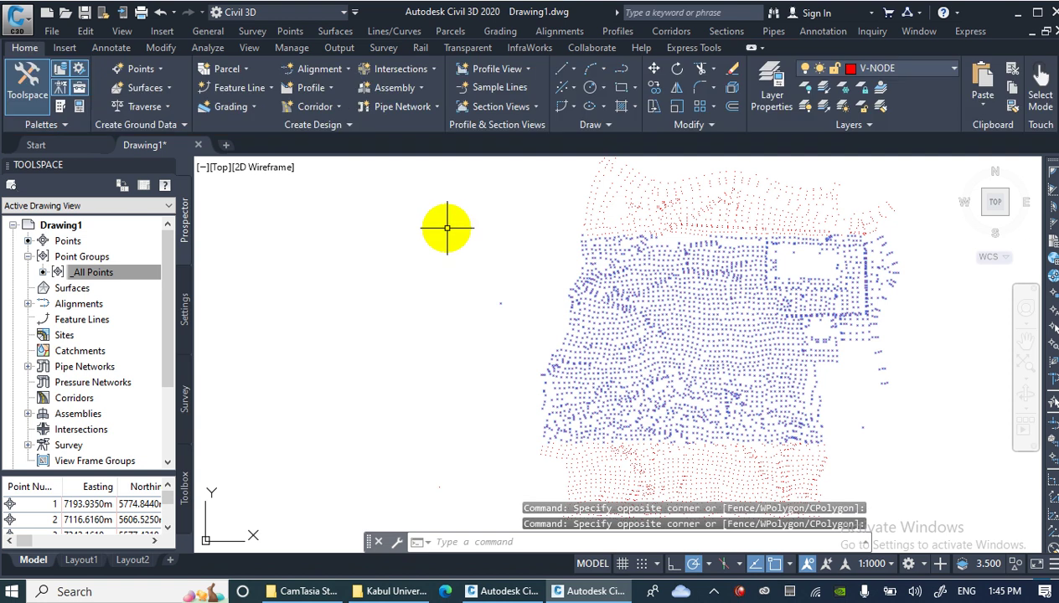
key("Escape")
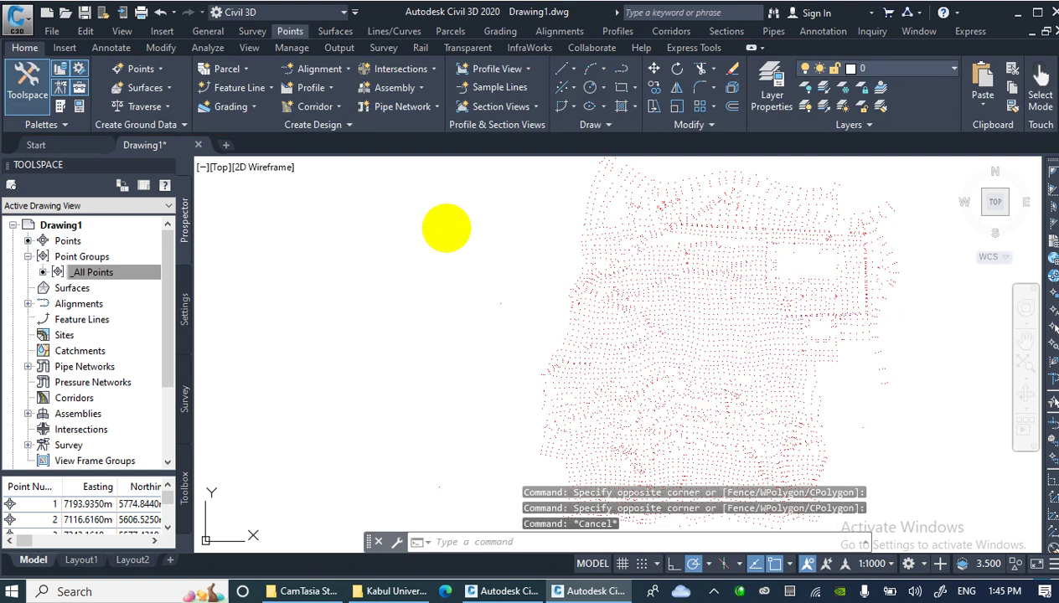
Undo the last point group change, then give the _All Points group's Basic point style an X marker with square and circle overlays
left_click(439, 290)
key("ctrl+z")
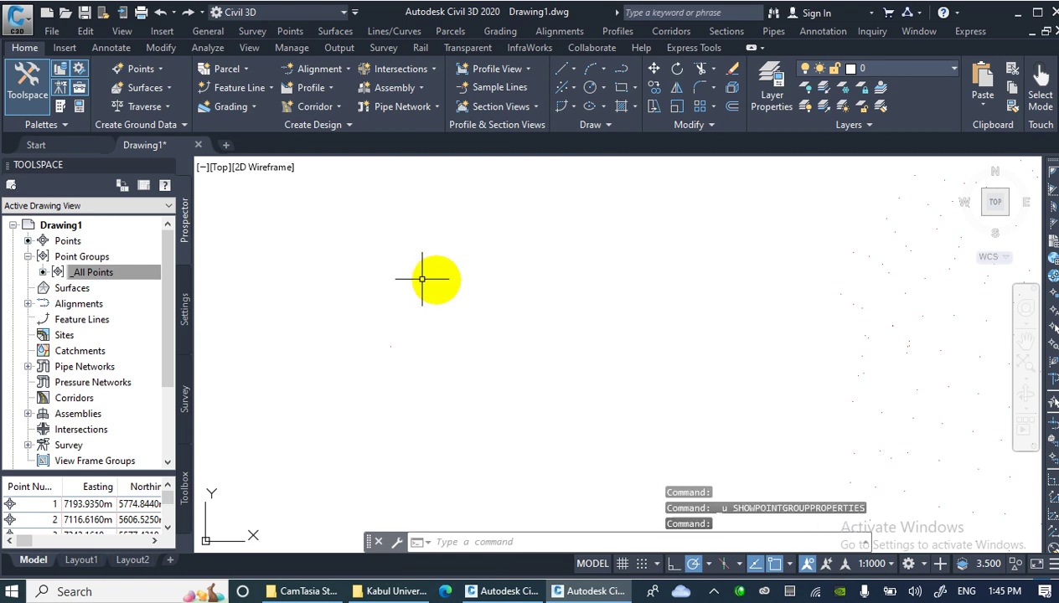
right_click(136, 269)
left_click(142, 268)
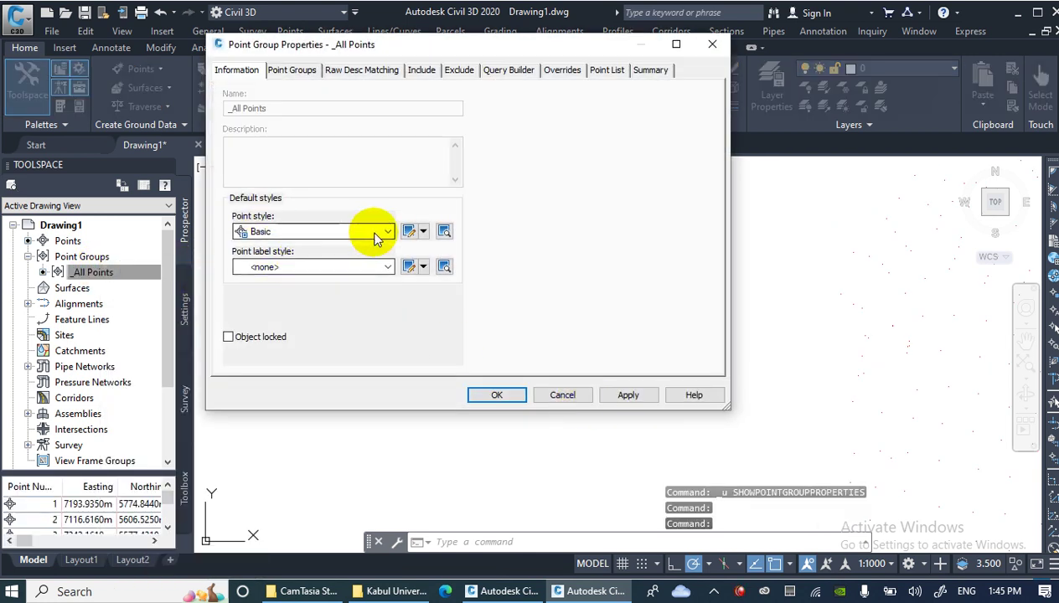
left_click(409, 231)
left_click(308, 145)
left_click(482, 379)
left_click(498, 395)
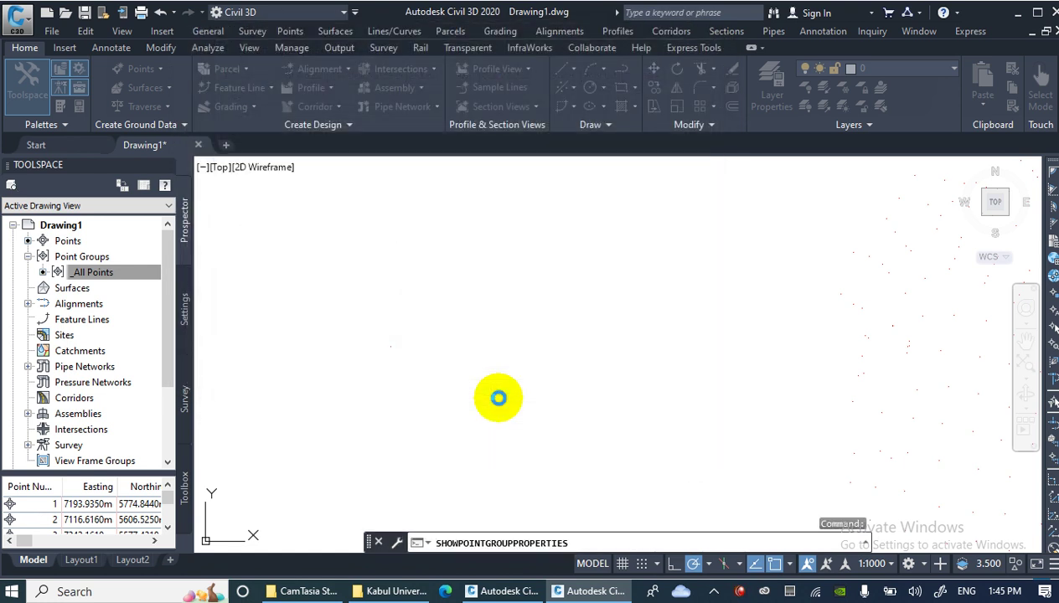
Set the drawing's annotation scale to 1:100 and check the size of the point markers
mouse_move(522, 395)
middle_mouse_down()
mouse_move(685, 335)
mouse_move(457, 308)
middle_mouse_up()
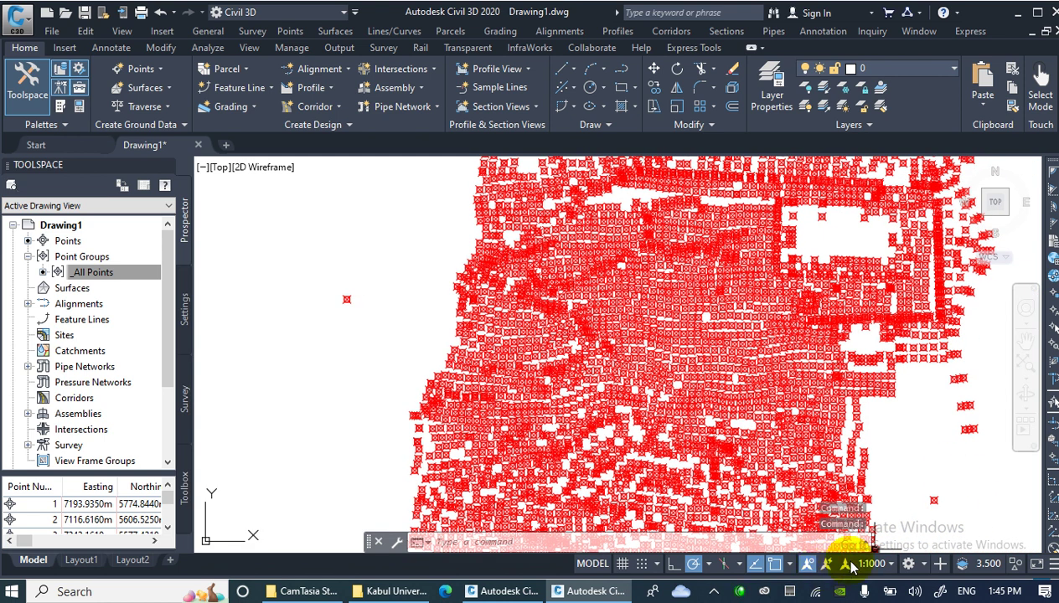
left_click(888, 569)
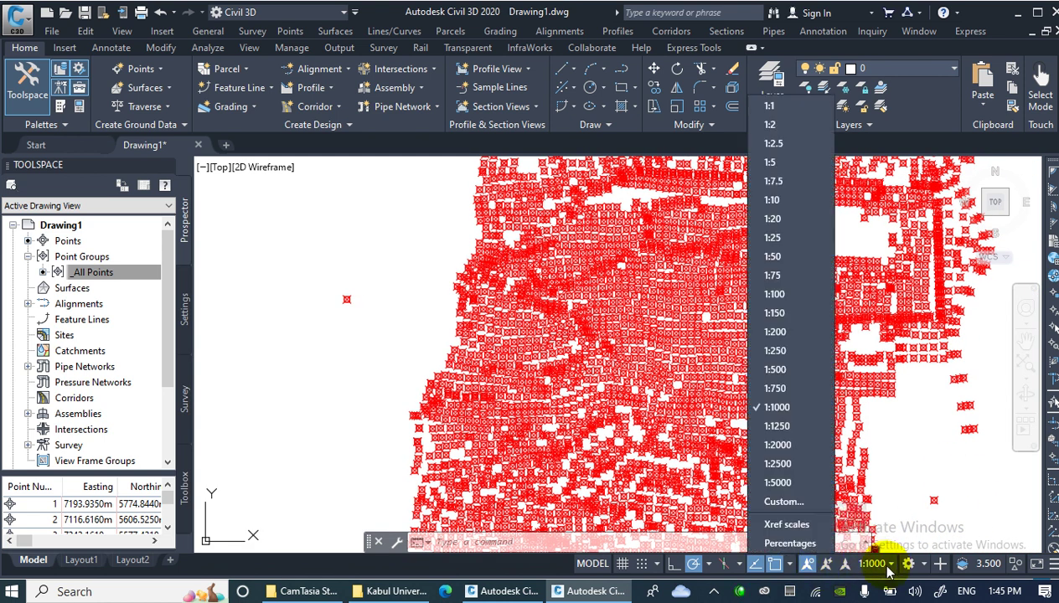
left_click(777, 297)
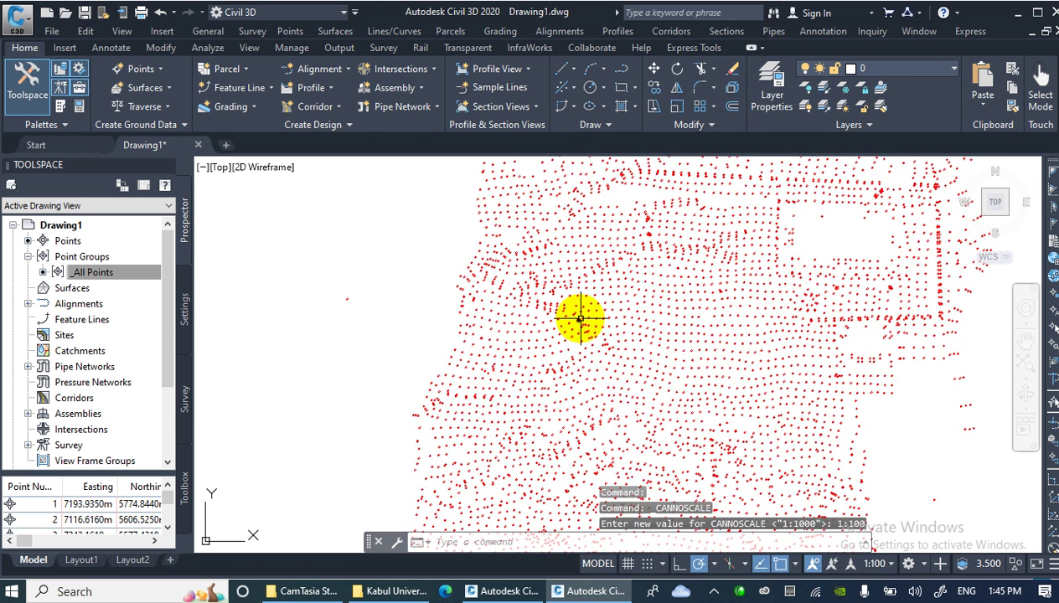
scroll(579, 318, "up", 5)
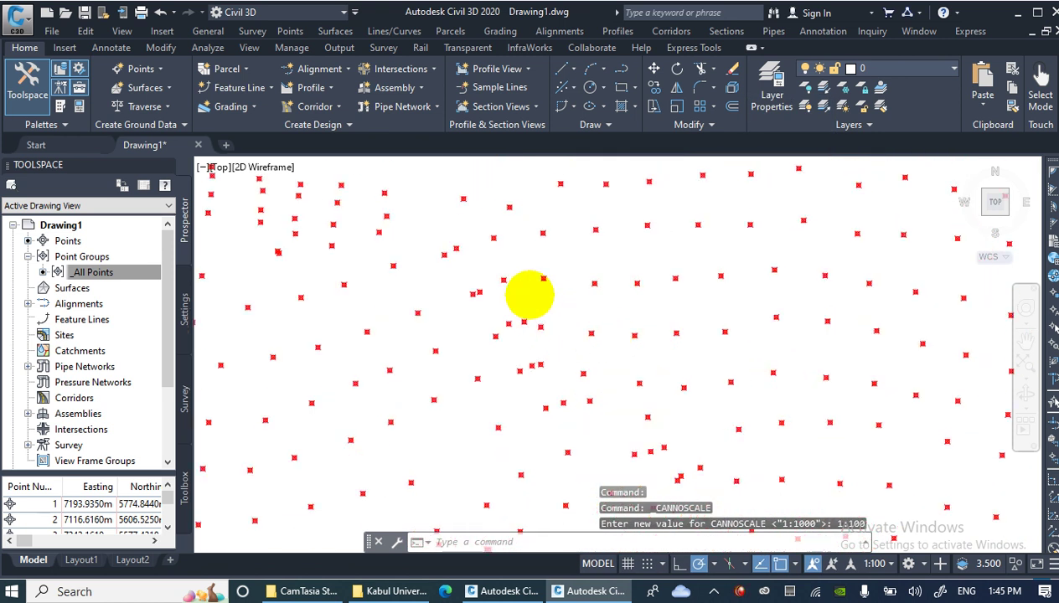
scroll(532, 295, "down", 5)
Set the drawing's annotation scale to 1:50 and check the point markers up close and across the whole cloud
left_click(878, 564)
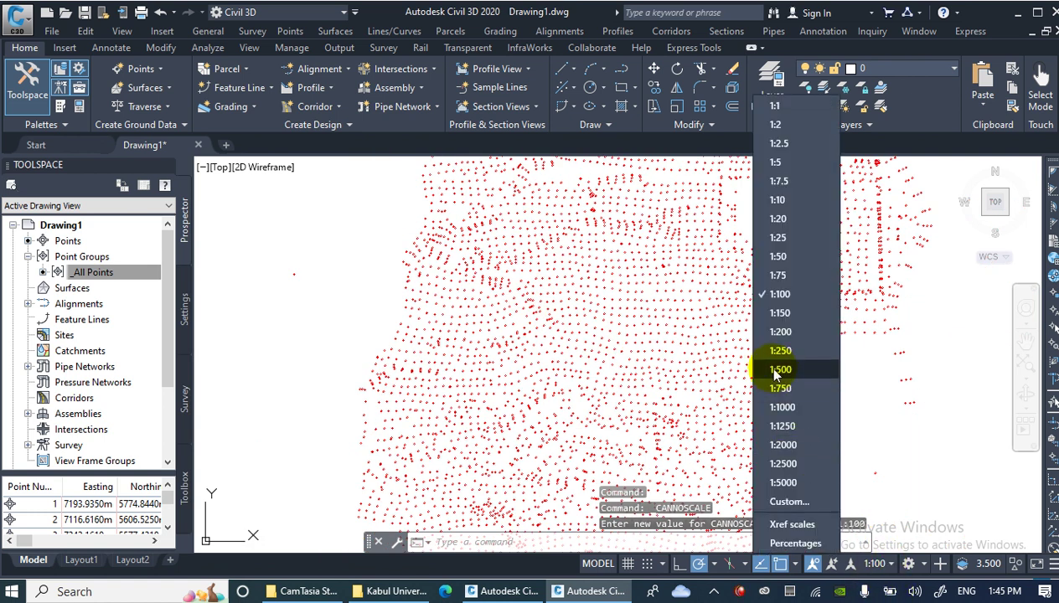
left_click(779, 256)
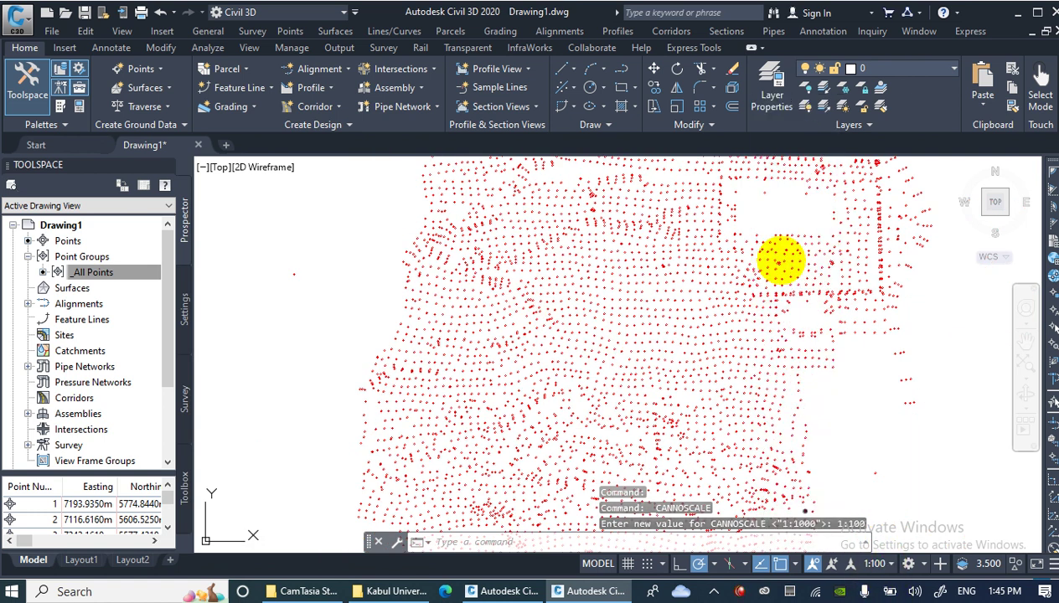
scroll(586, 333, "up", 5)
scroll(586, 351, "up", 8)
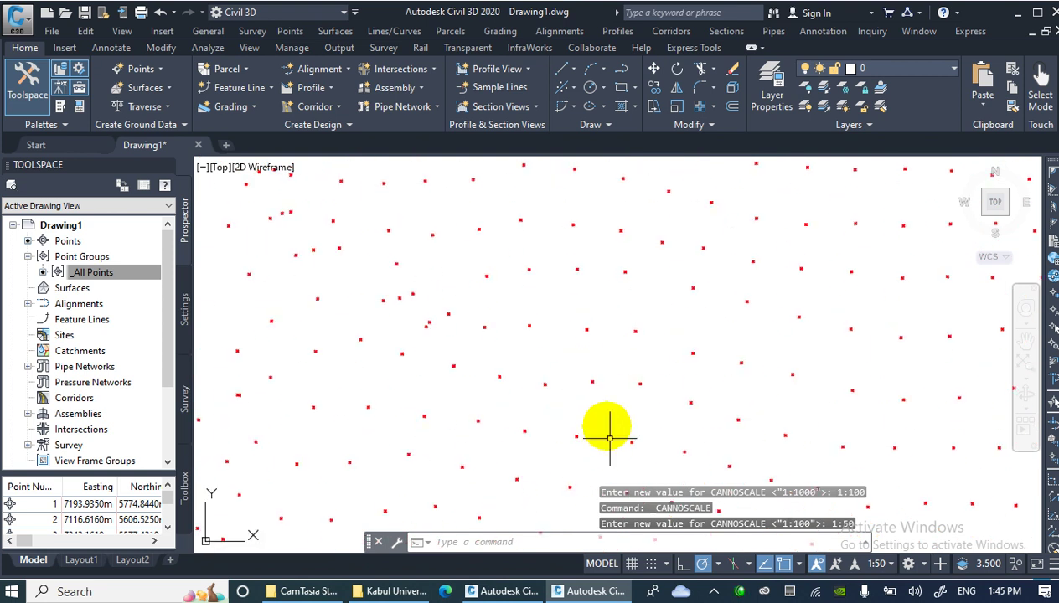
scroll(598, 343, "down", 15)
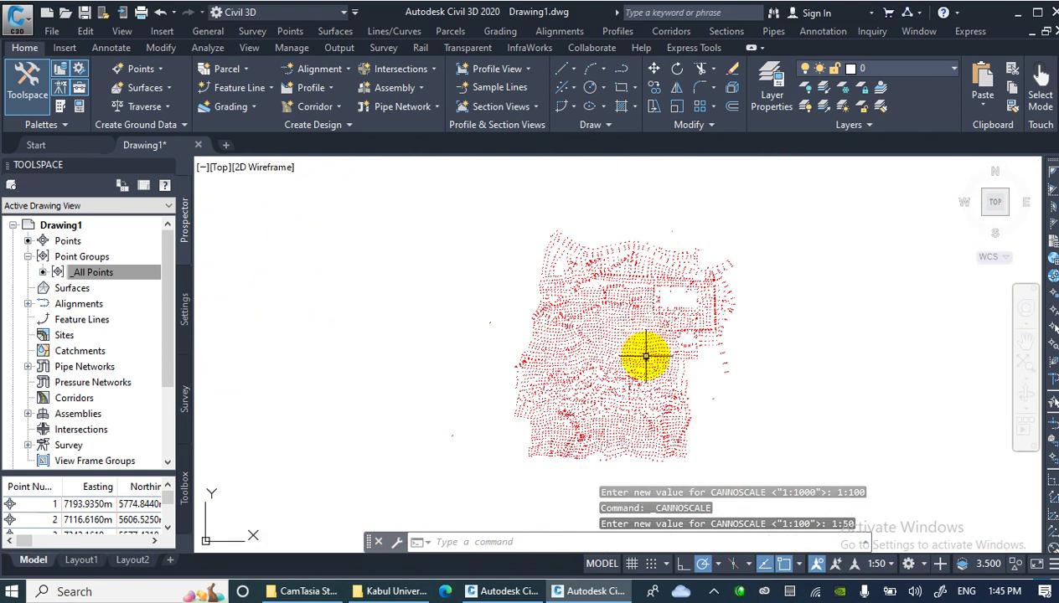
mouse_move(551, 320)
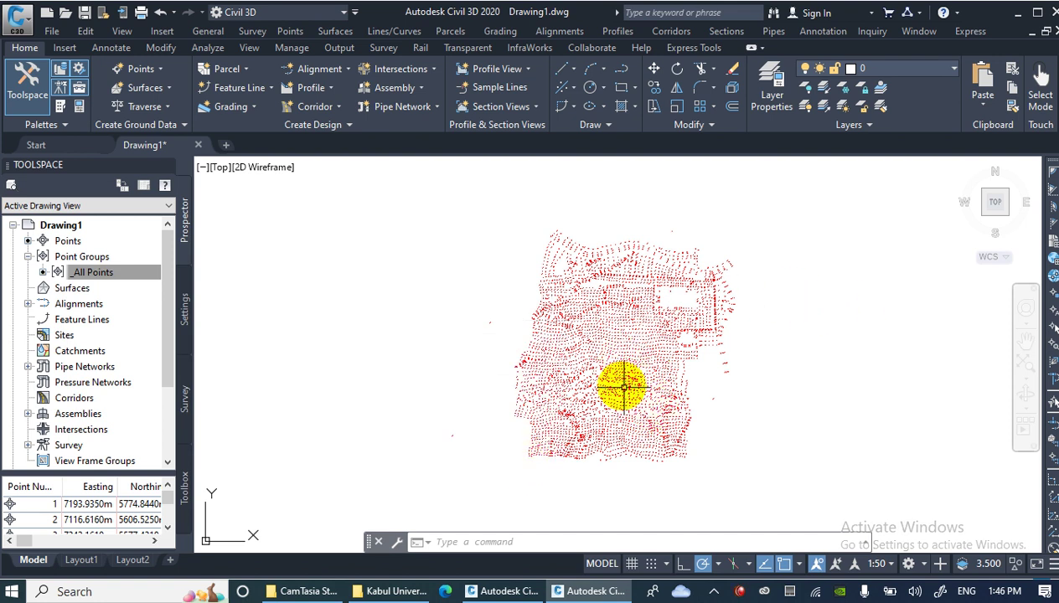
scroll(686, 378, "up", 5)
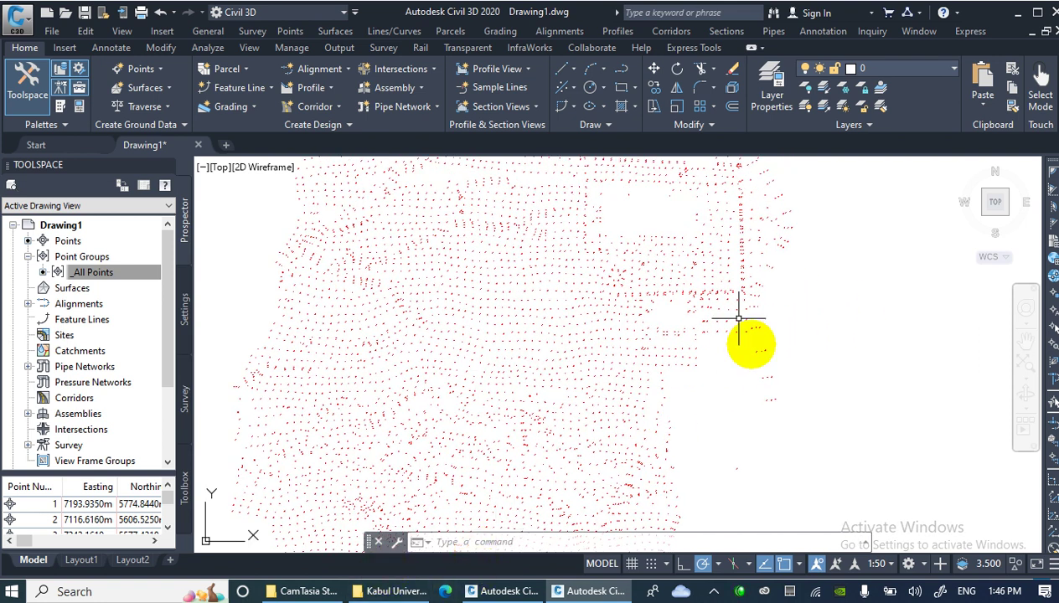
left_click(739, 591)
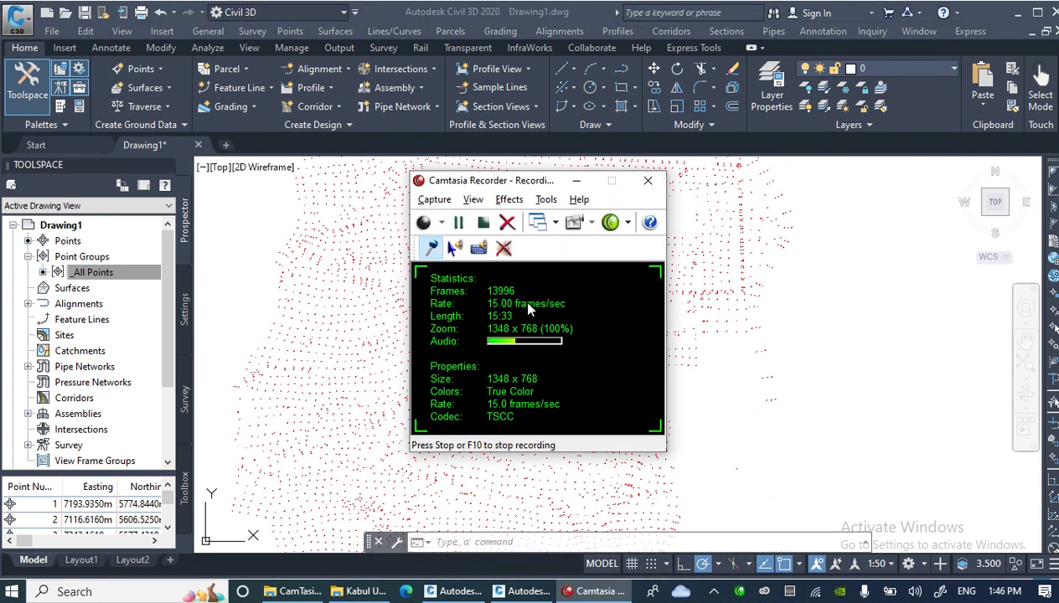
left_click(758, 345)
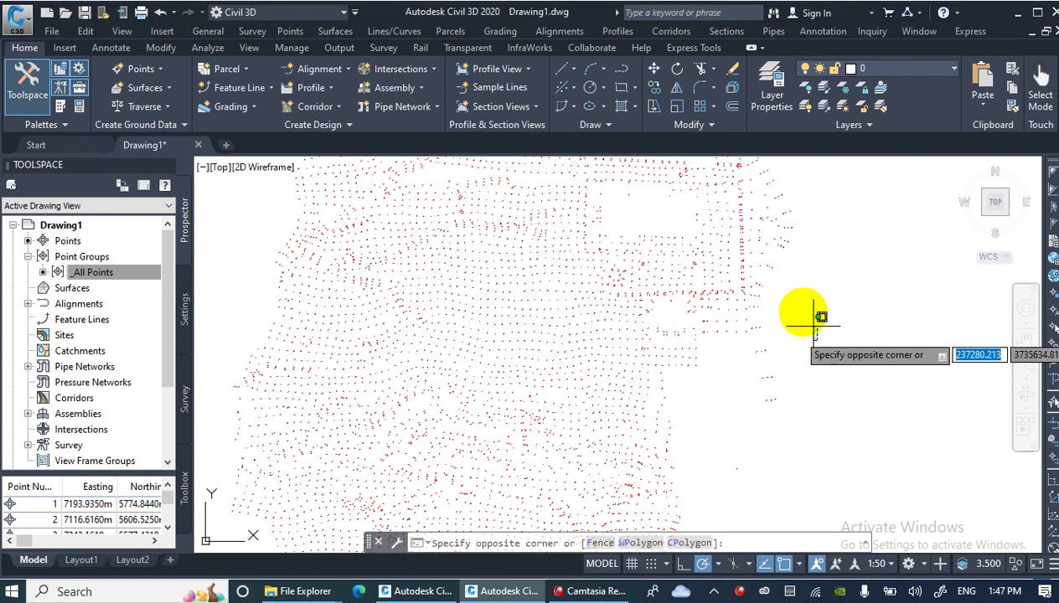
scroll(454, 390, "up", 5)
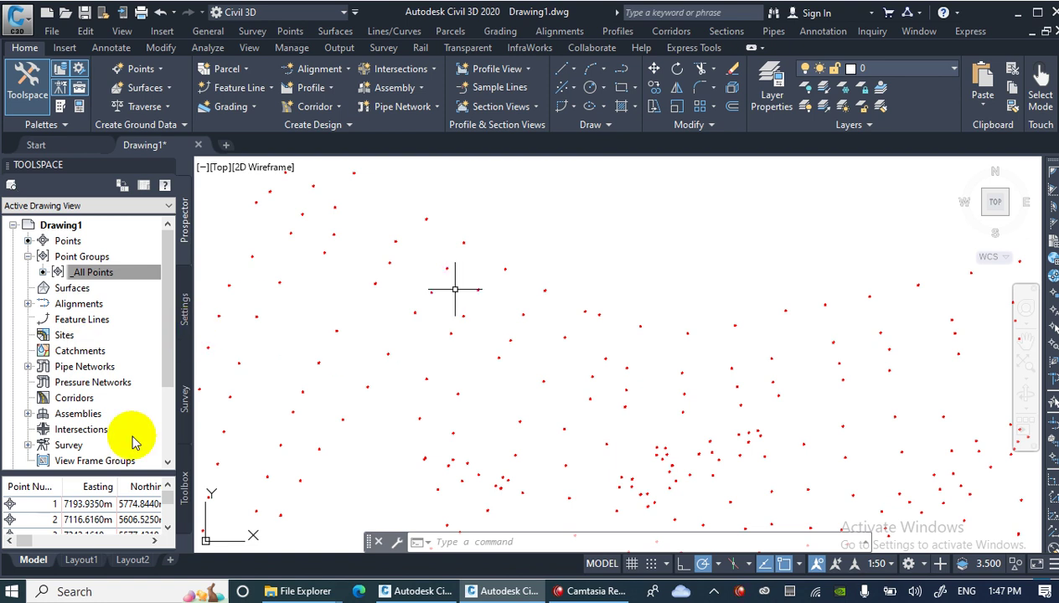
Set the _All Points group's point label style to Description Only and apply it to the points
left_click(92, 275)
right_click(94, 267)
left_click(144, 270)
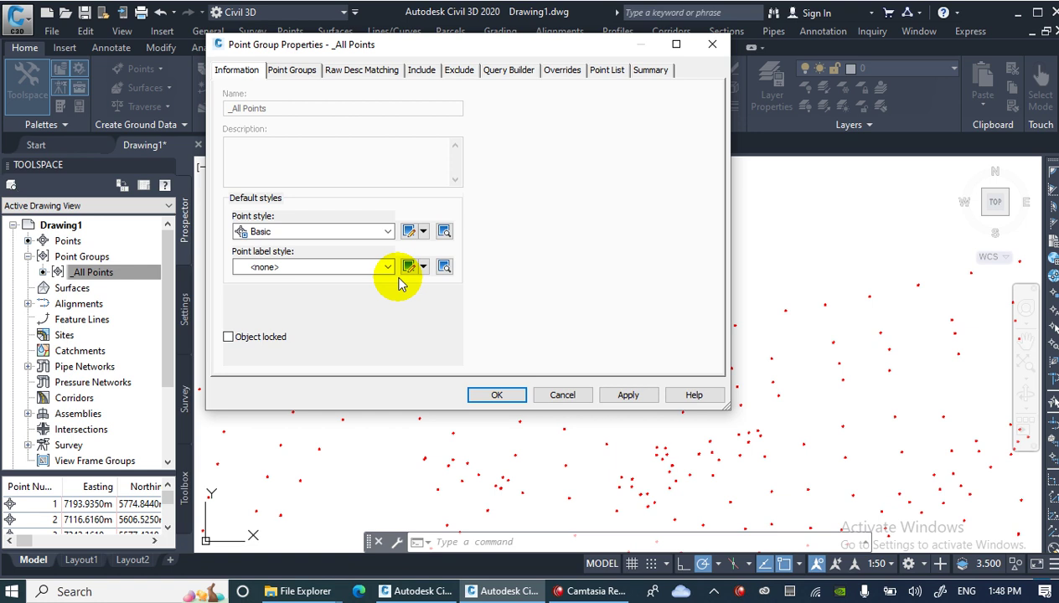
left_click(282, 268)
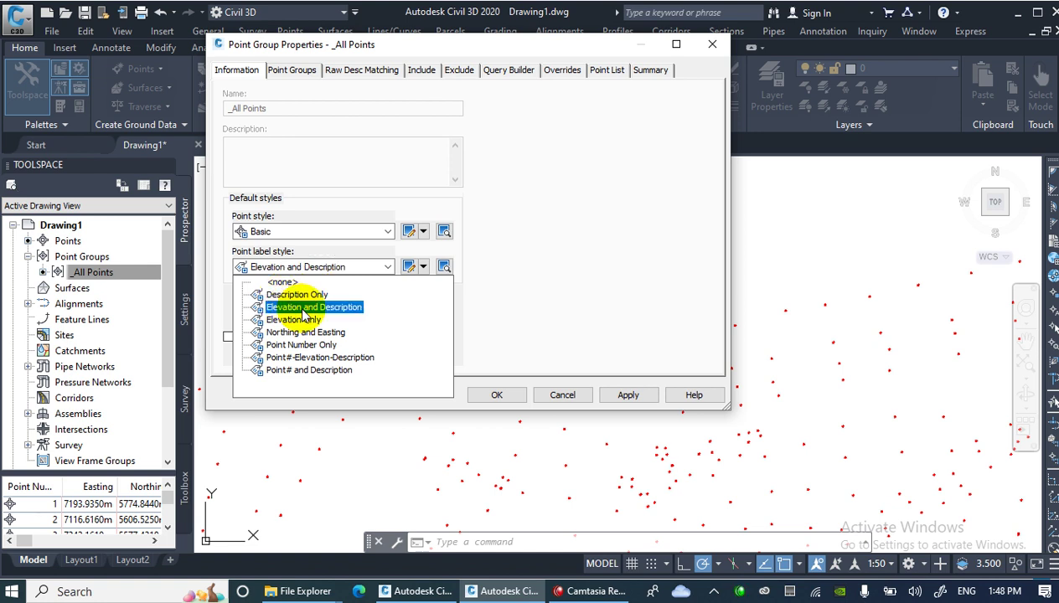
left_click(286, 298)
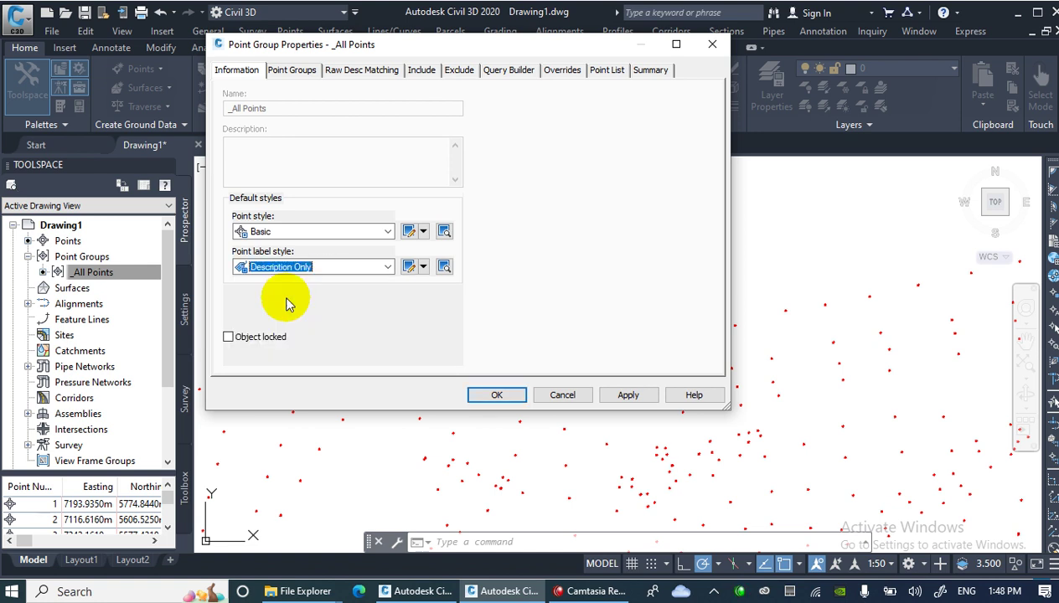
left_click(501, 394)
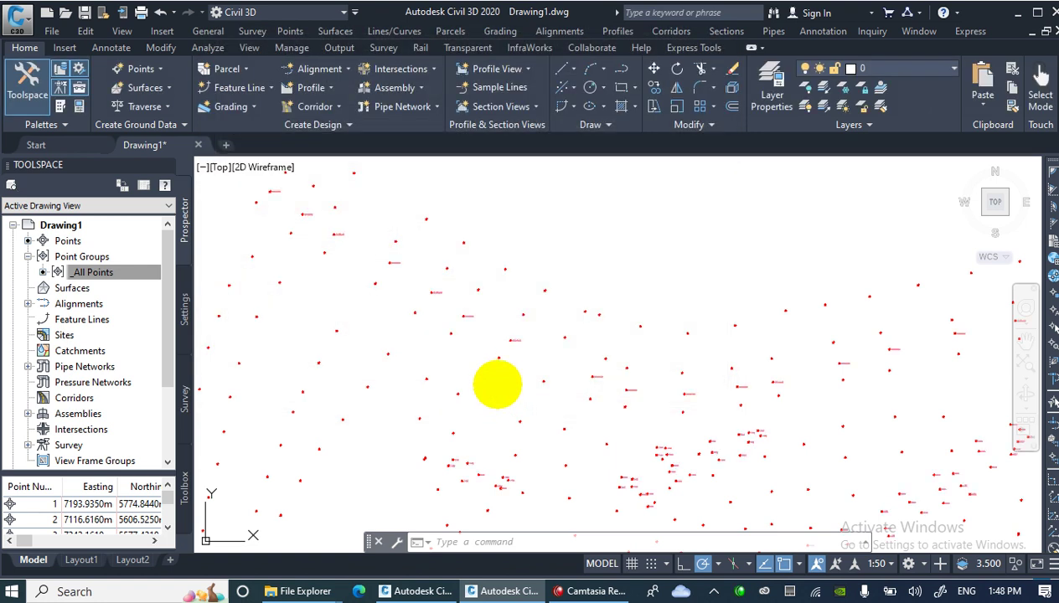
Examine the description labels on the points along the upper edge of the point cloud
scroll(502, 335, "up", 6)
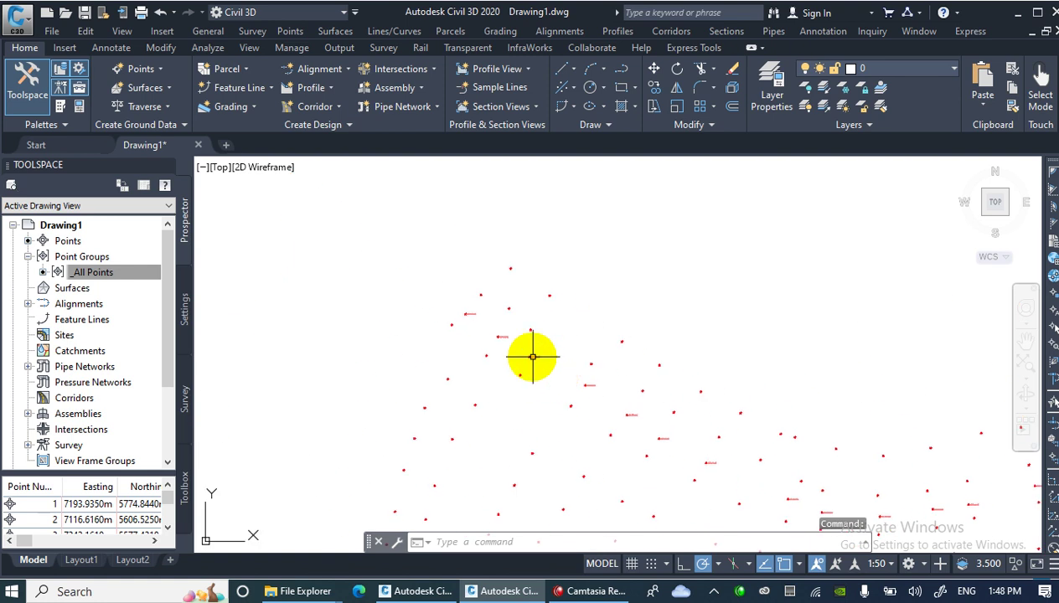
scroll(574, 338, "up", 5)
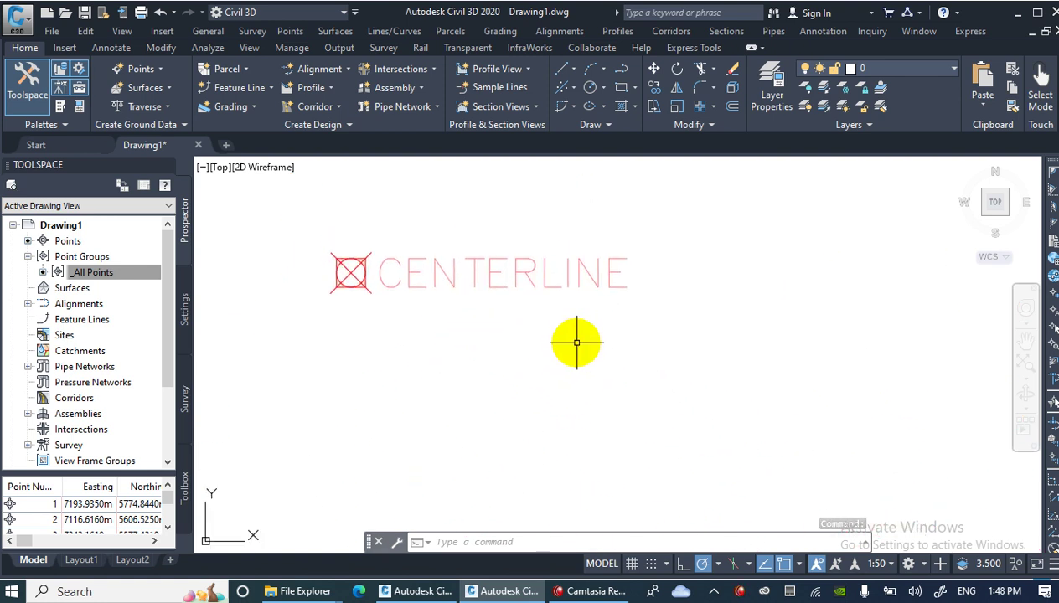
scroll(477, 283, "down", 10)
scroll(489, 284, "up", 4)
scroll(366, 194, "down", 8)
scroll(575, 335, "up", 2)
scroll(496, 302, "down", 3)
scroll(485, 309, "up", 5)
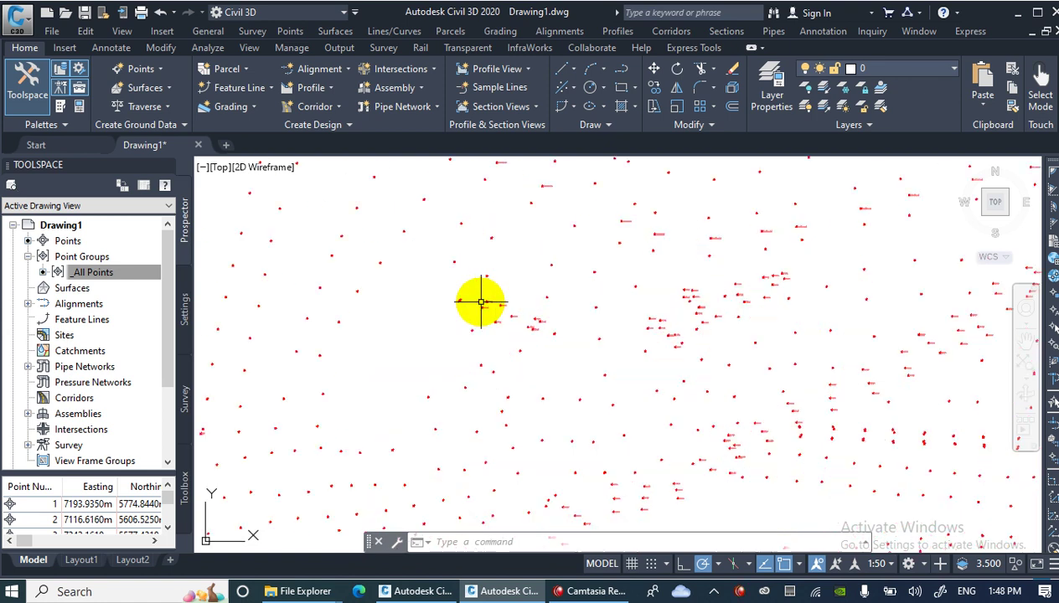
Examine the description labels on the clustered points inside the survey area and on the closely paired points below them
middle_click_drag(496, 326, 517, 427)
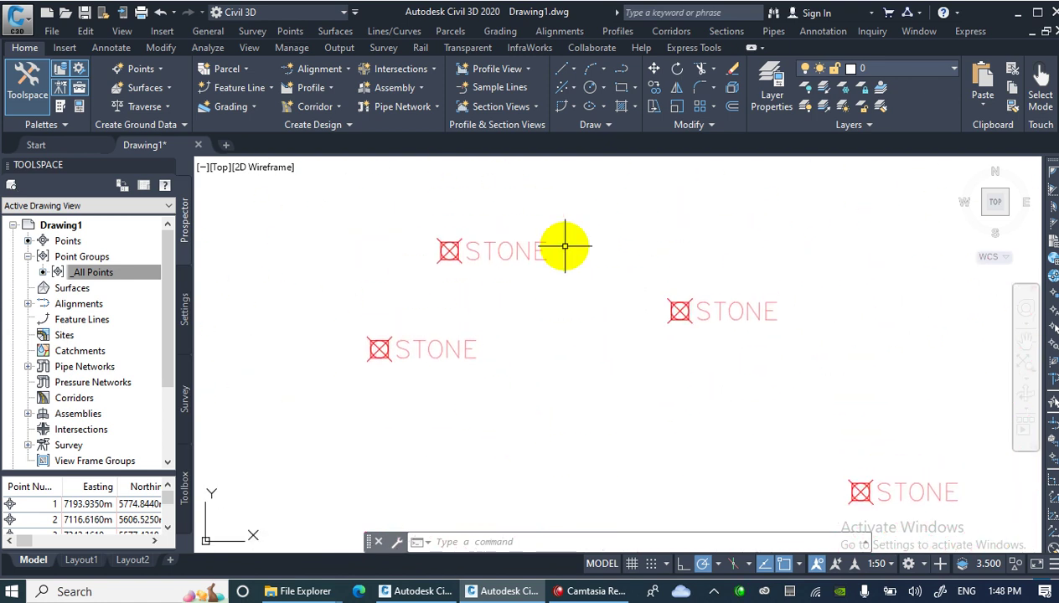
scroll(564, 246, "down", 5)
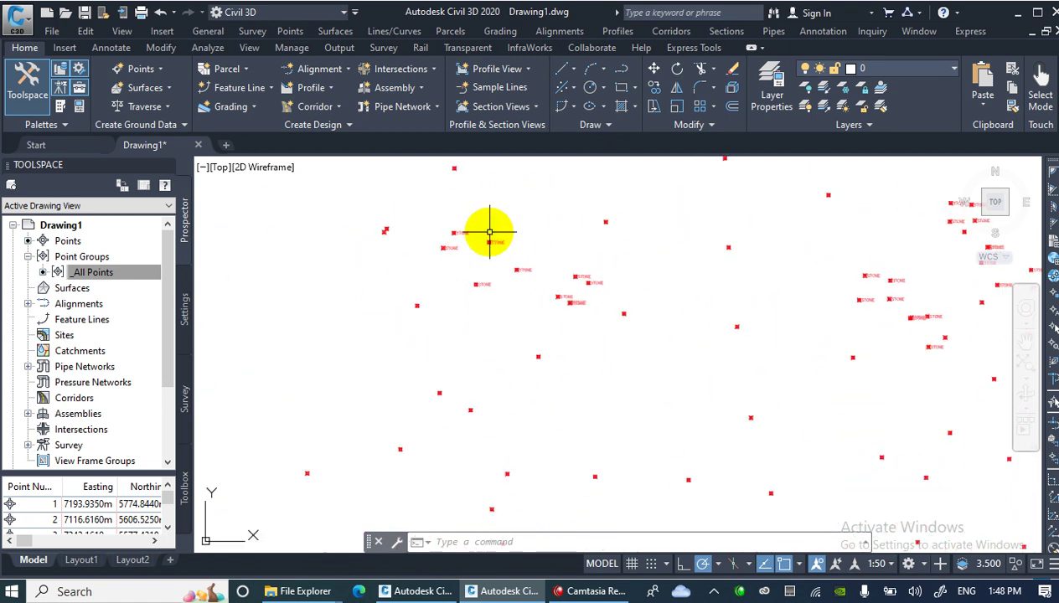
scroll(685, 402, "up", 5)
scroll(640, 352, "down", 5)
scroll(727, 360, "up", 5)
scroll(587, 300, "down", 5)
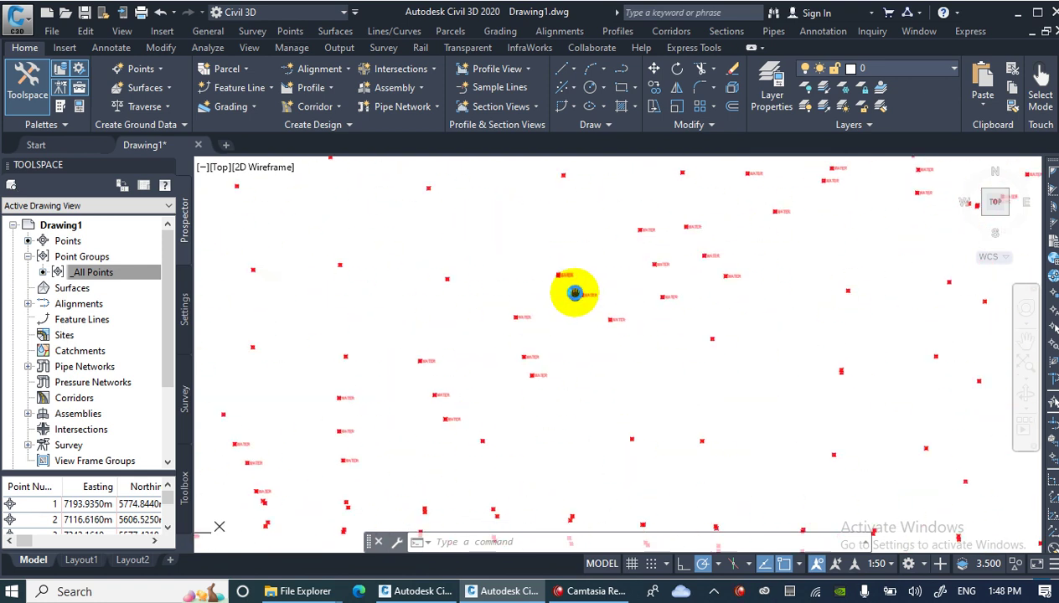
scroll(435, 405, "up", 5)
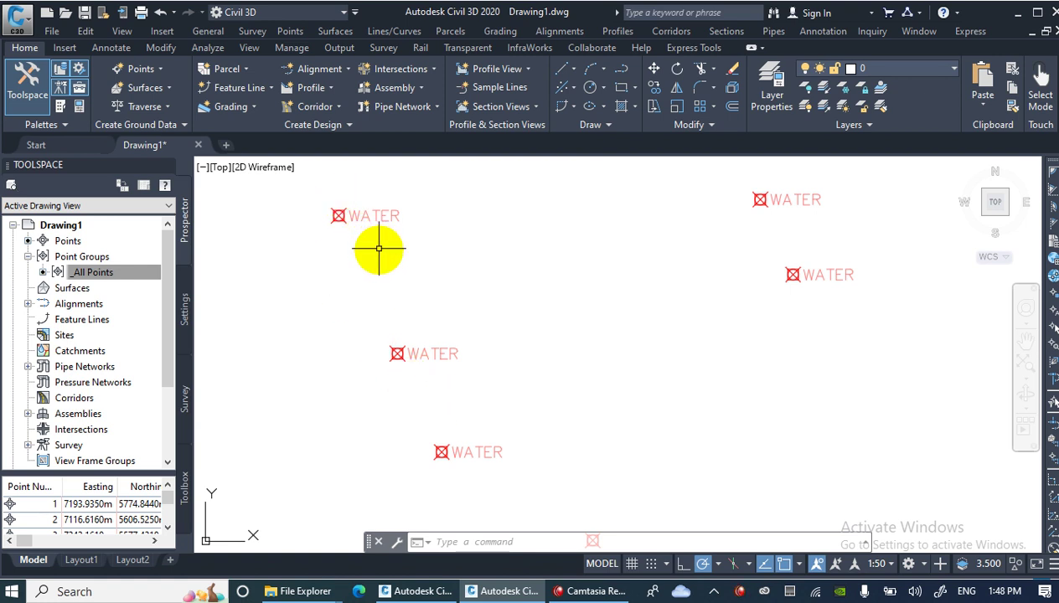
scroll(398, 288, "down", 5)
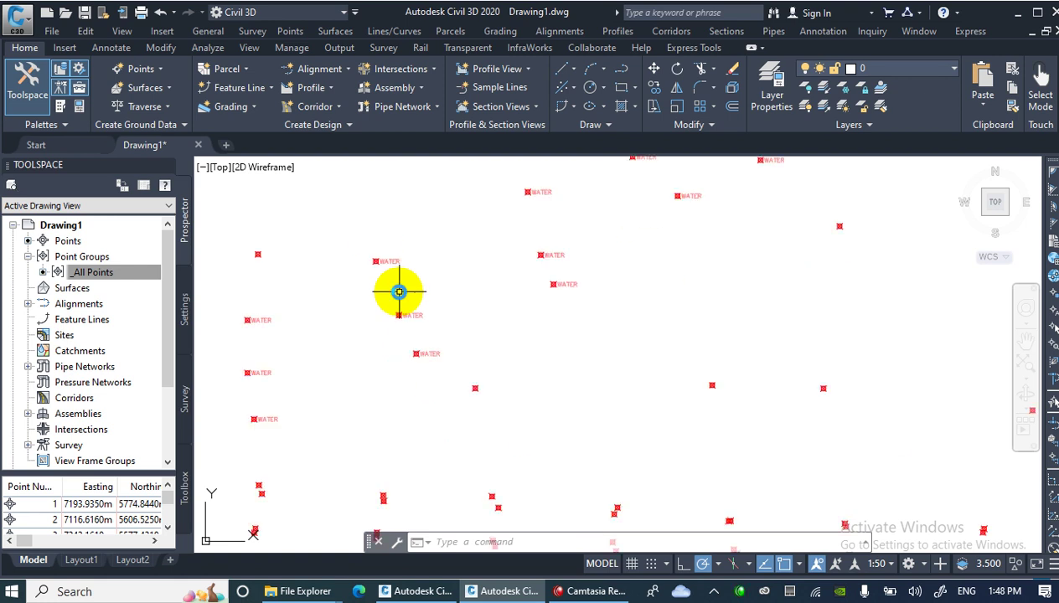
middle_click_drag(716, 385, 656, 343)
scroll(619, 351, "up", 5)
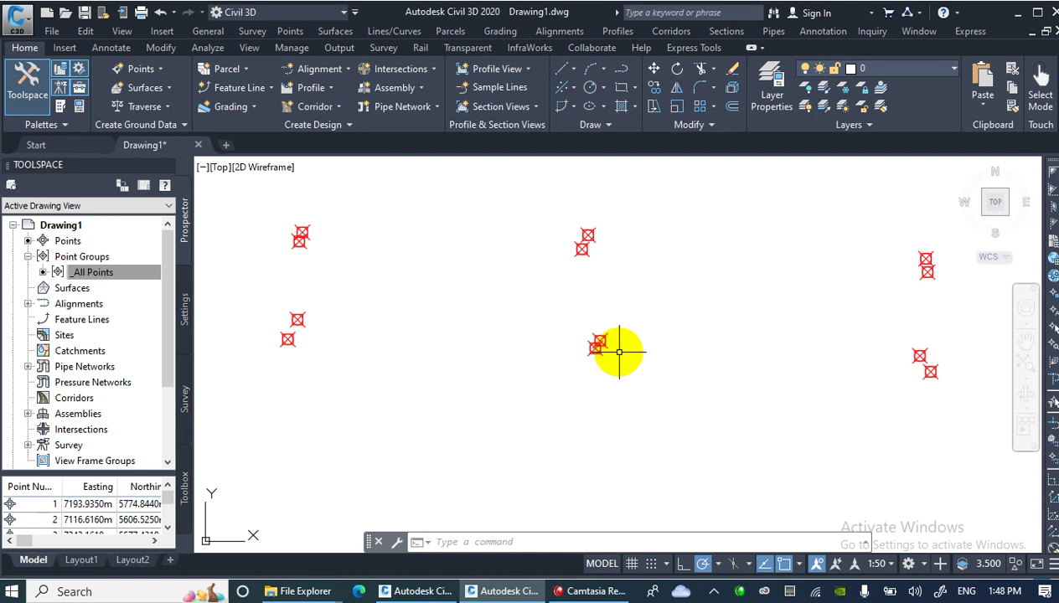
scroll(619, 351, "down", 5)
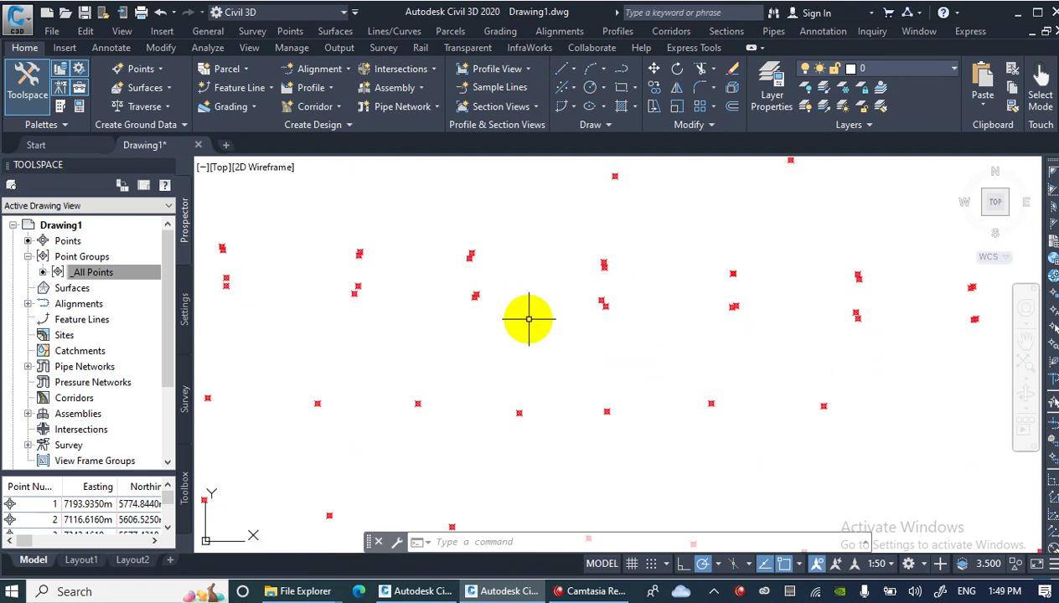
Examine the description labels on the points around the rectangular open area and on other small point clusters
scroll(560, 307, "down", 4)
scroll(643, 404, "up", 5)
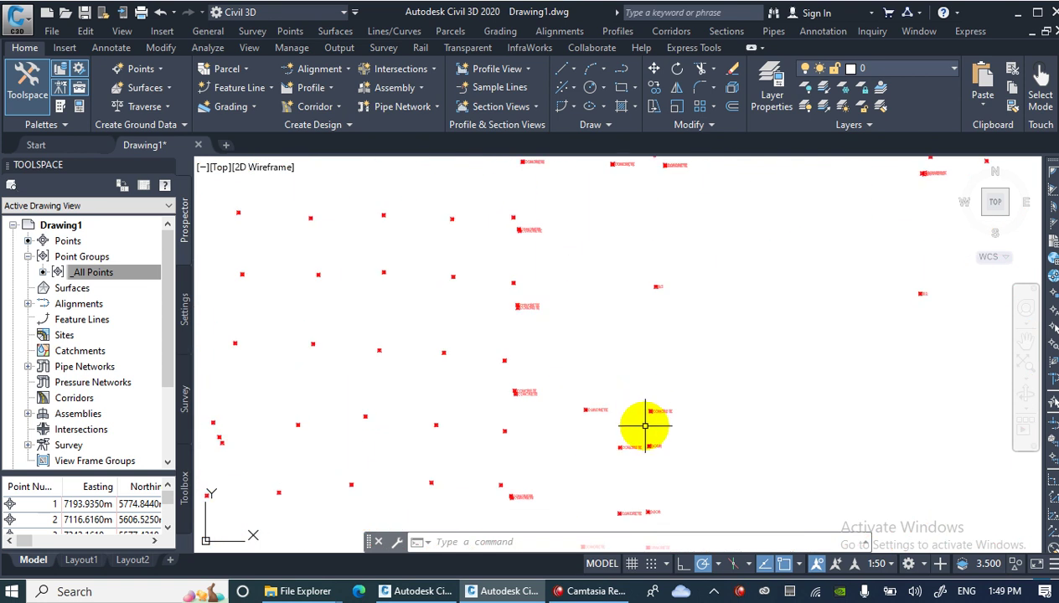
scroll(645, 425, "up", 5)
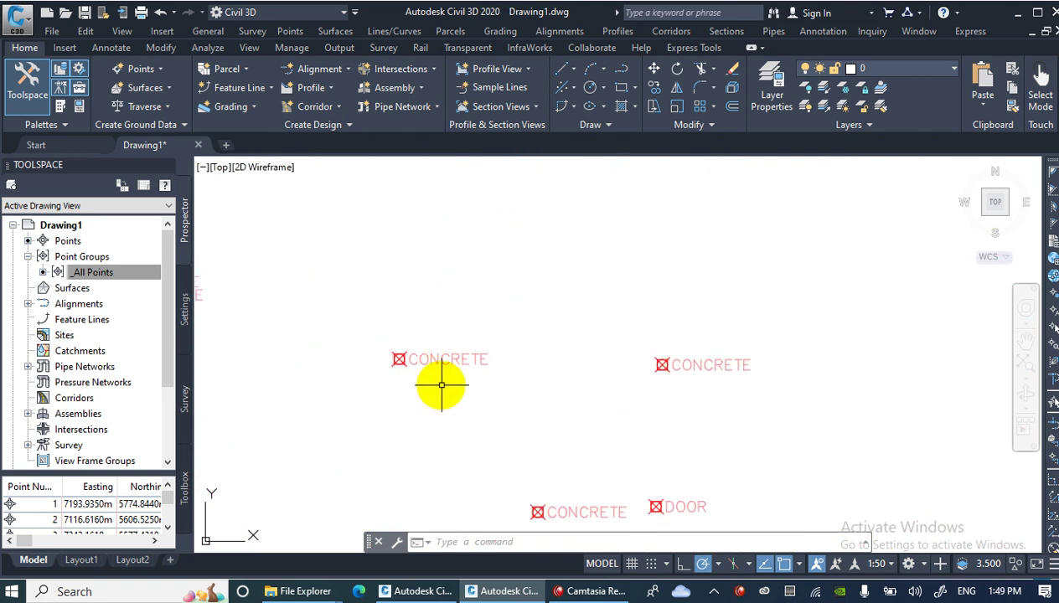
scroll(469, 373, "down", 5)
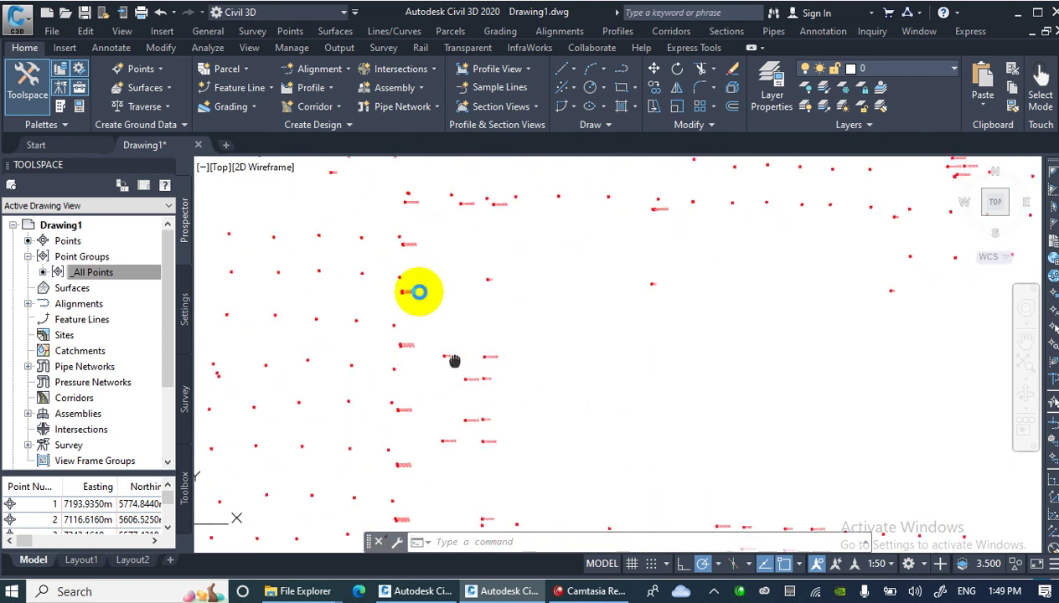
scroll(550, 294, "down", 4)
scroll(670, 289, "up", 5)
scroll(519, 394, "down", 4)
scroll(678, 385, "up", 5)
scroll(676, 375, "up", 5)
middle_click_drag(701, 371, 621, 457)
scroll(608, 473, "down", 2)
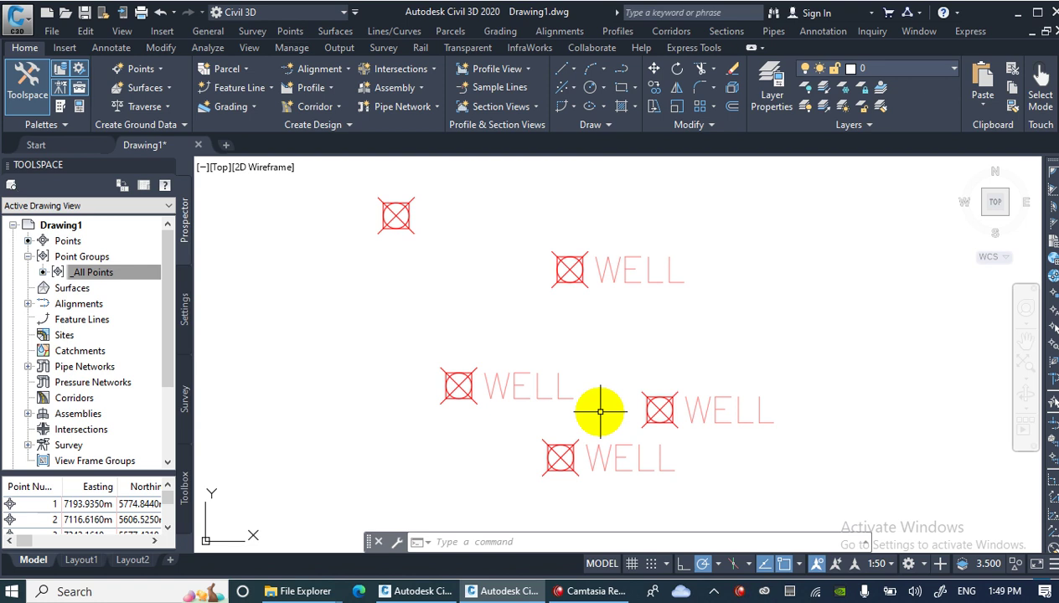
scroll(603, 402, "down", 10)
scroll(598, 339, "up", 5)
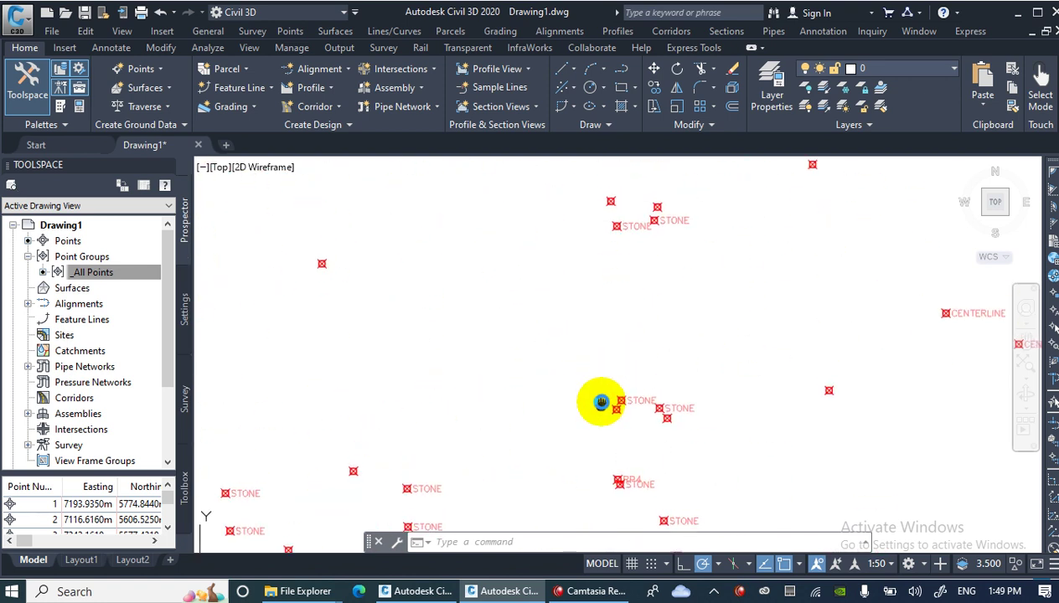
Edit the _All Points group's Description Only label style and set its text style to SHR
right_click(99, 271)
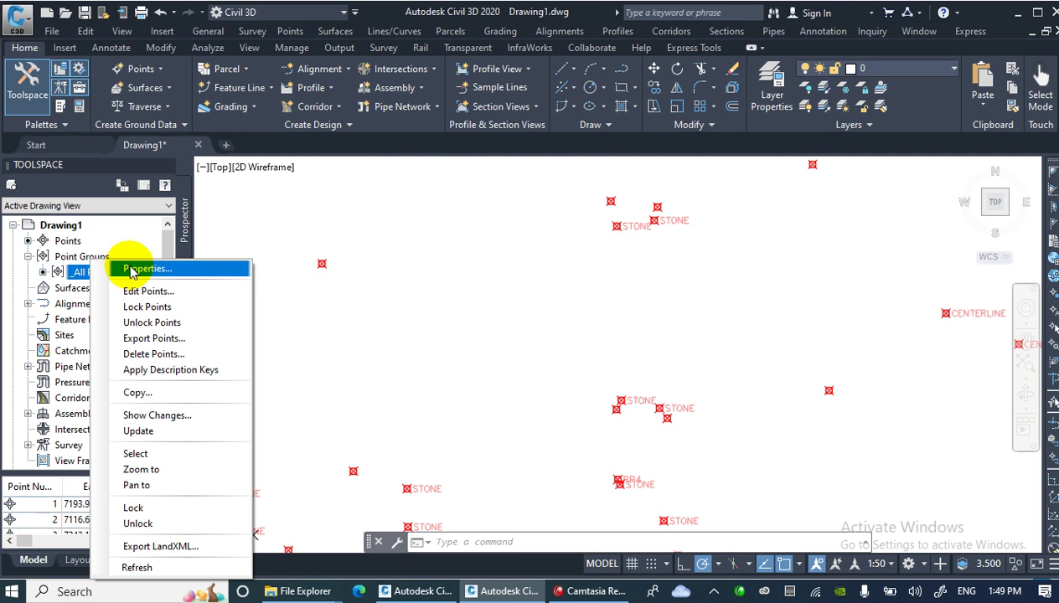
left_click(131, 268)
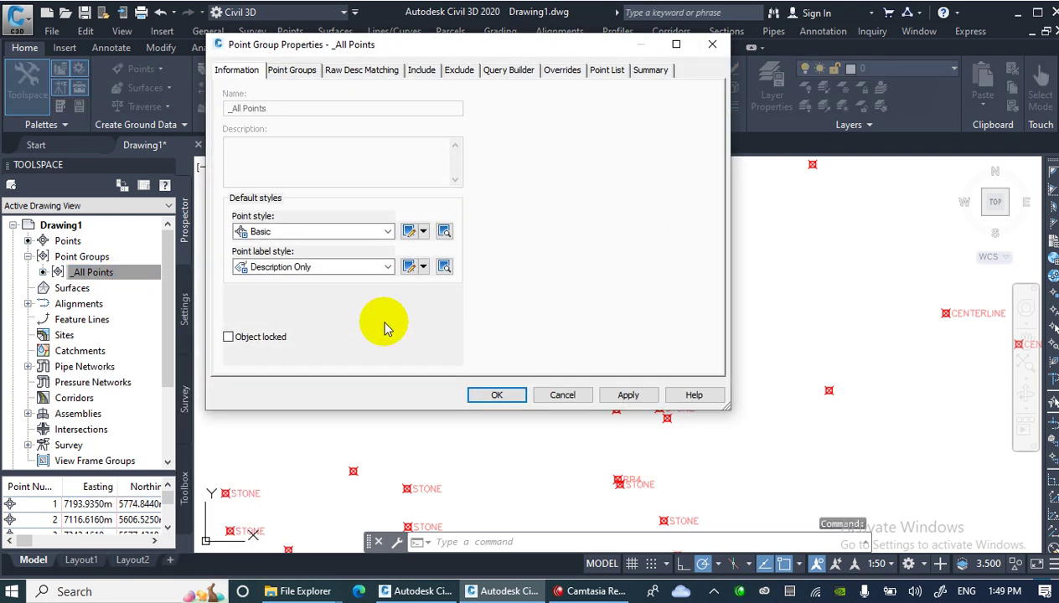
left_click(415, 266)
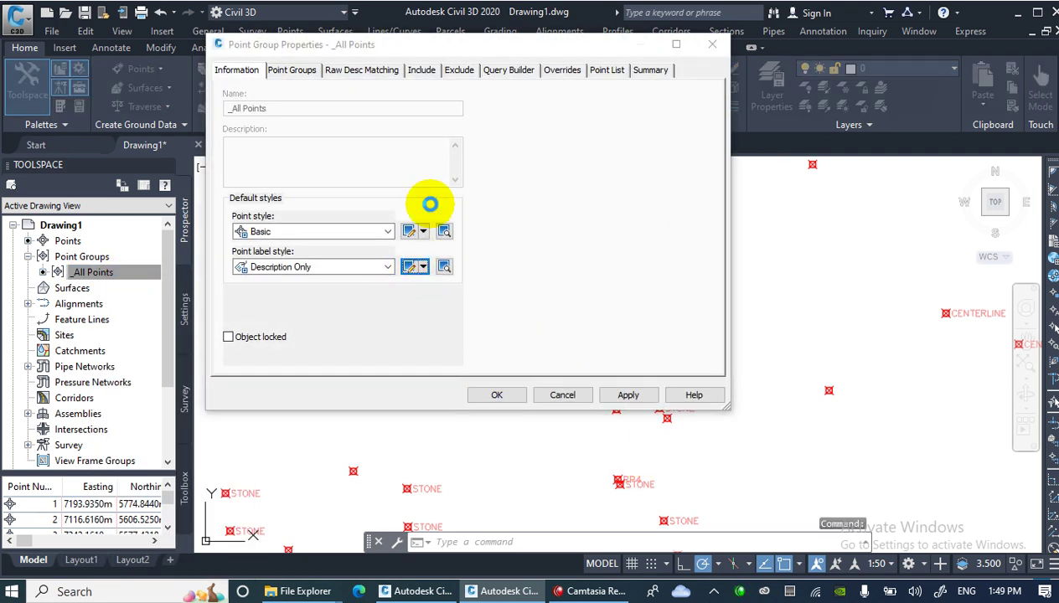
left_click_drag(303, 42, 308, 102)
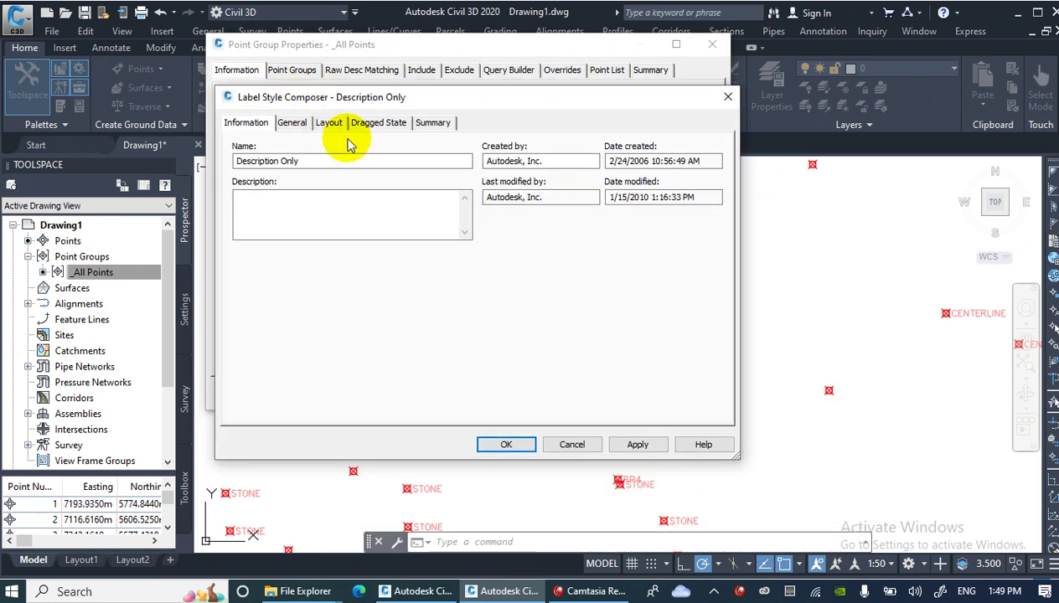
left_click(288, 126)
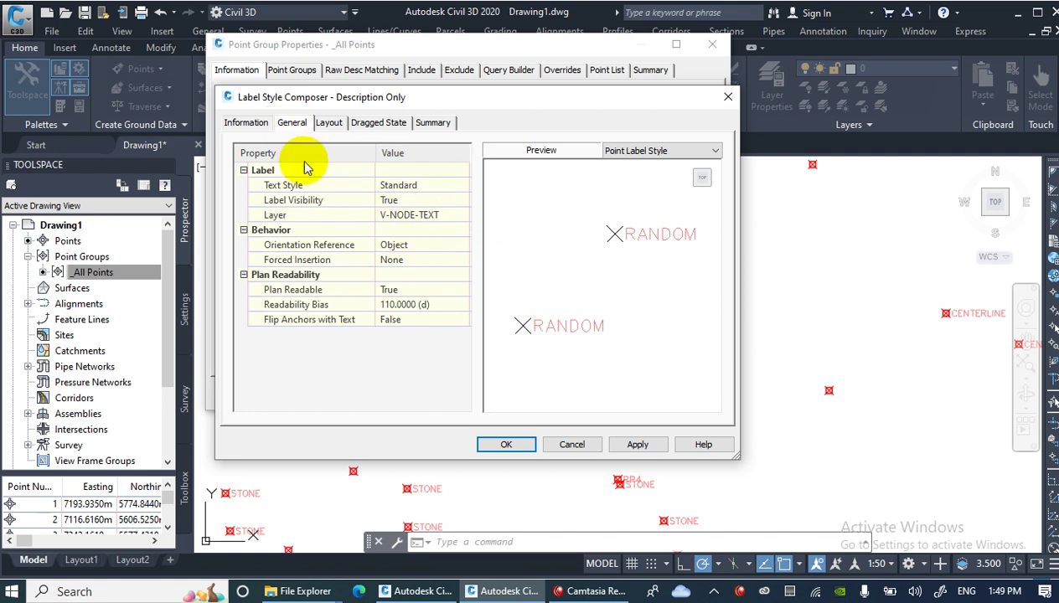
left_click(387, 185)
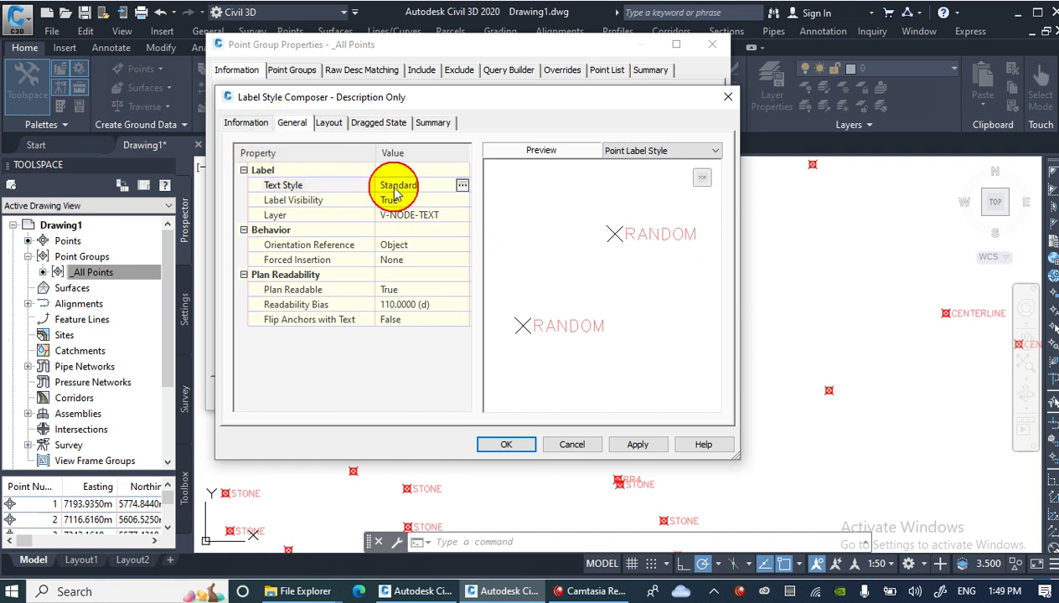
left_click(461, 186)
left_click(355, 268)
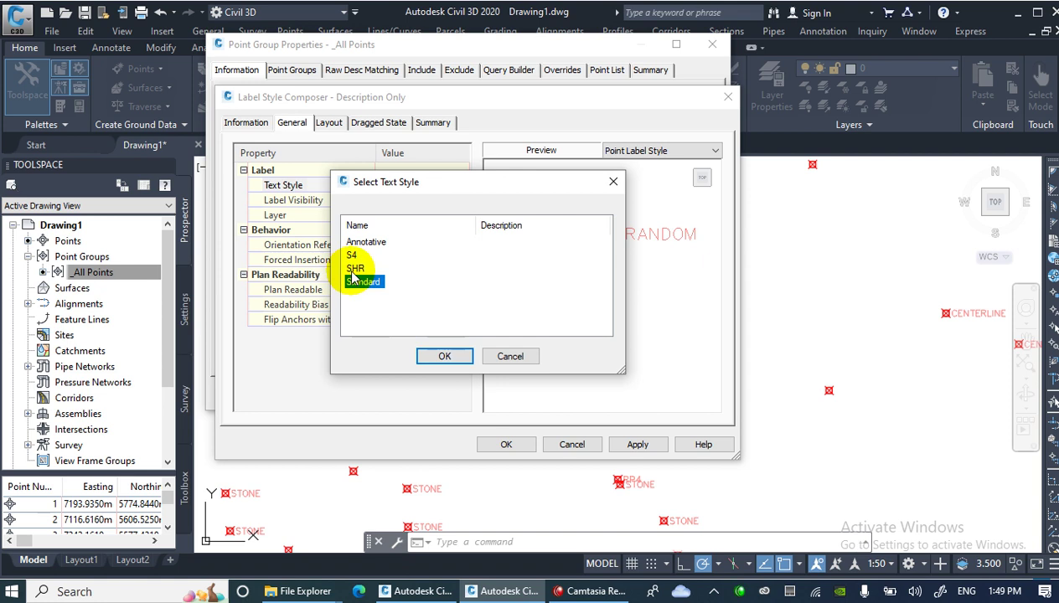
left_click_drag(373, 191, 236, 35)
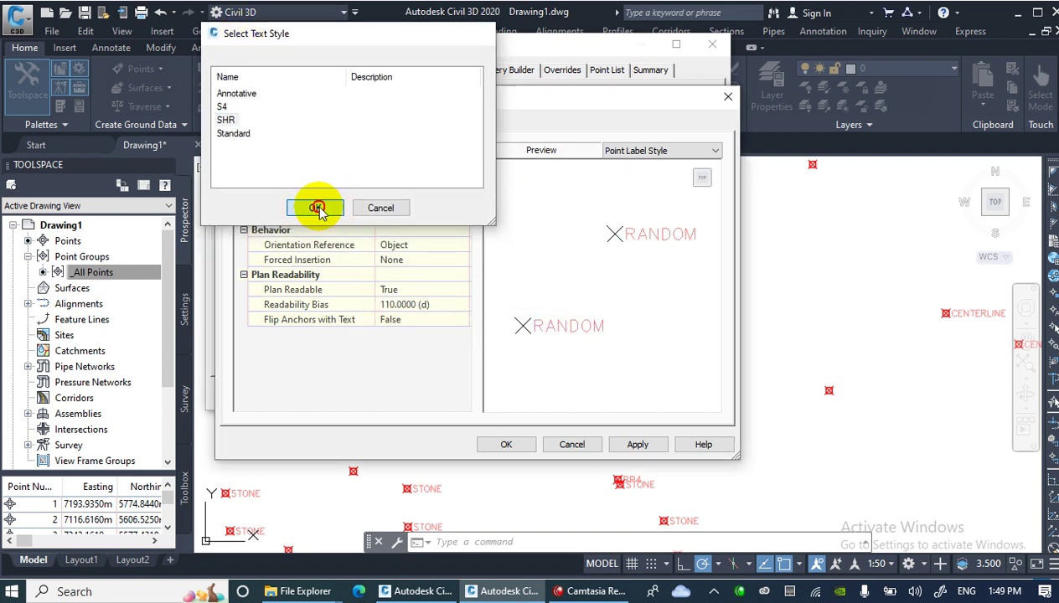
left_click(318, 208)
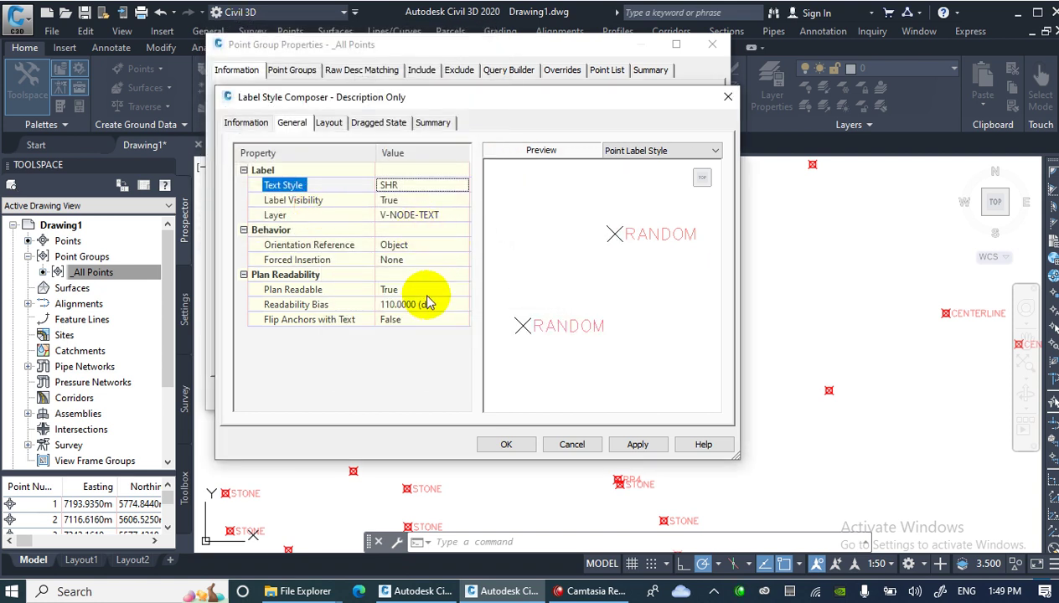
Try hiding the Point Description component in the label layout by setting its visibility to False, and restore it to True
left_click(329, 122)
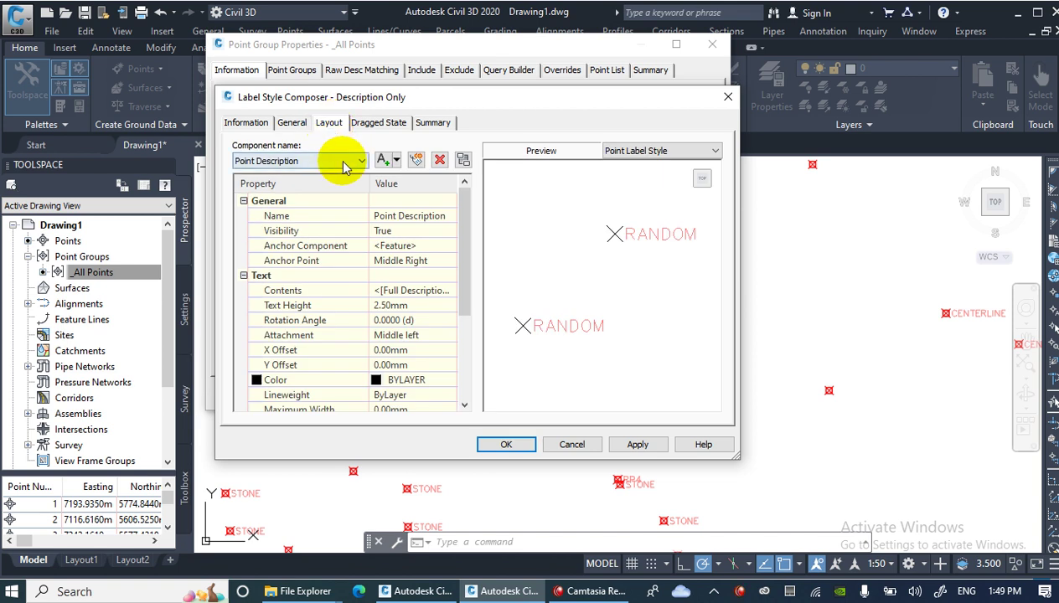
left_click(292, 162)
left_click(285, 174)
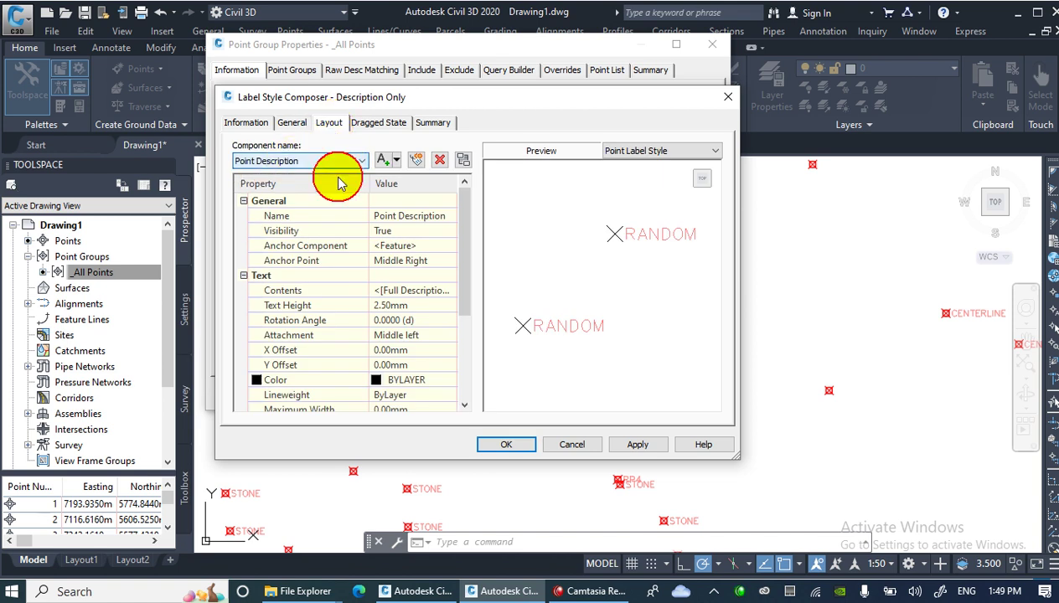
left_click(385, 230)
left_click(385, 231)
left_click(381, 251)
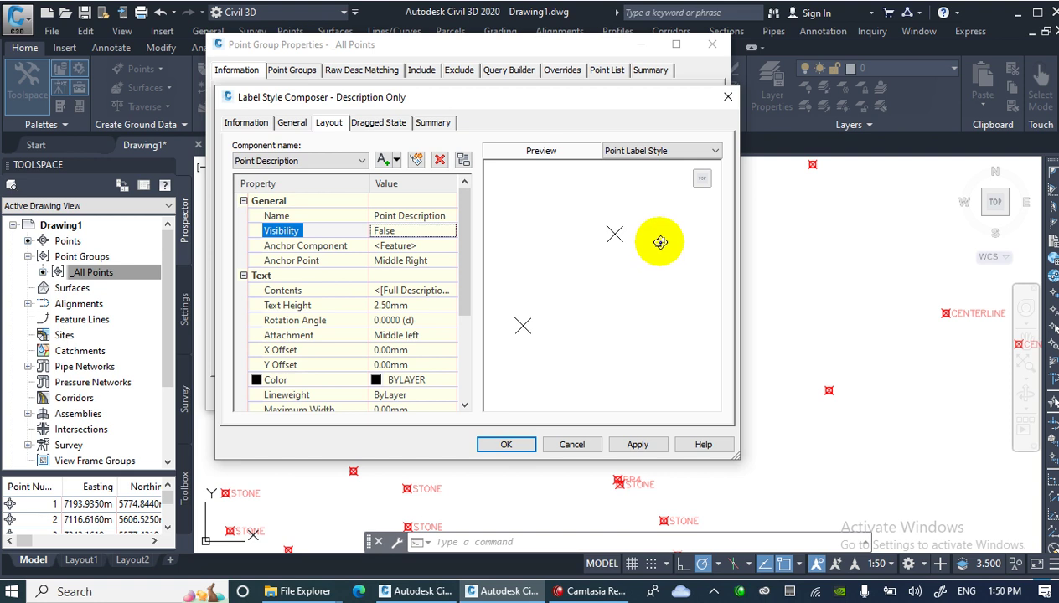
left_click(398, 235)
left_click(398, 233)
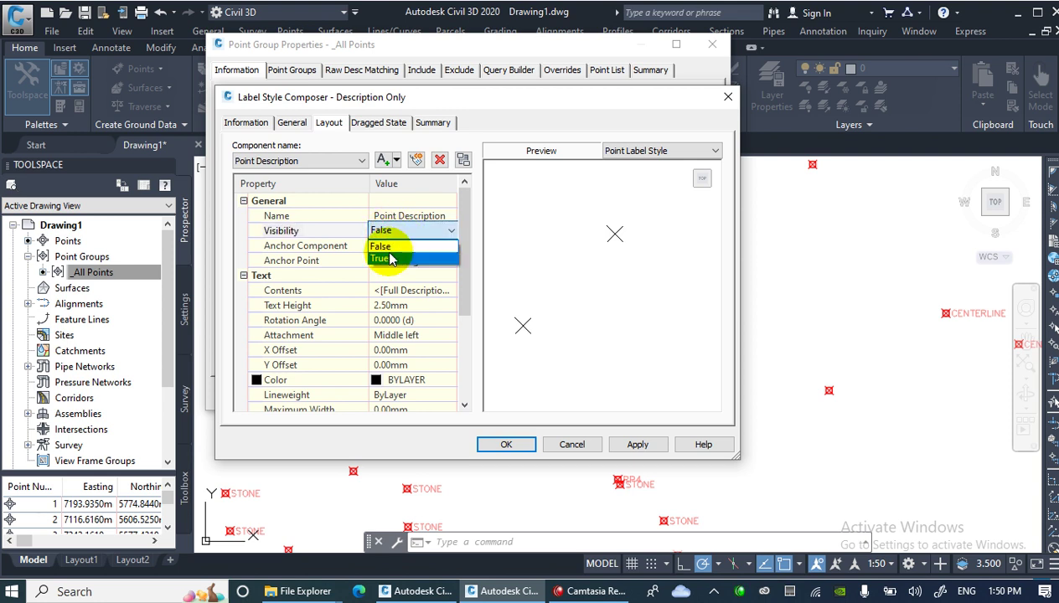
left_click(391, 260)
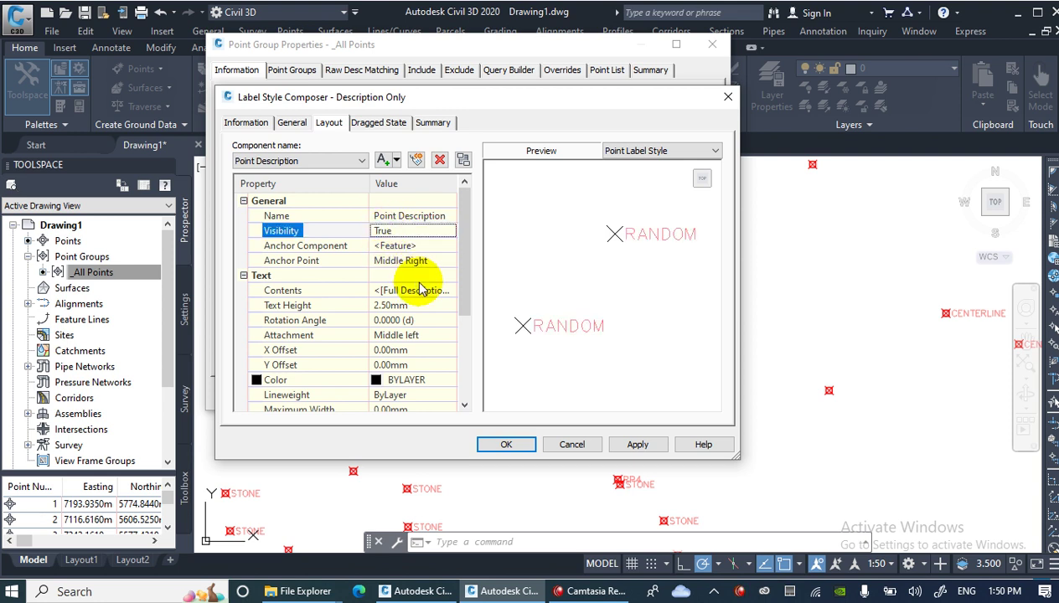
Set the Point Description text height to 10 mm and apply the edited label style to the _All Points group
left_click(400, 305)
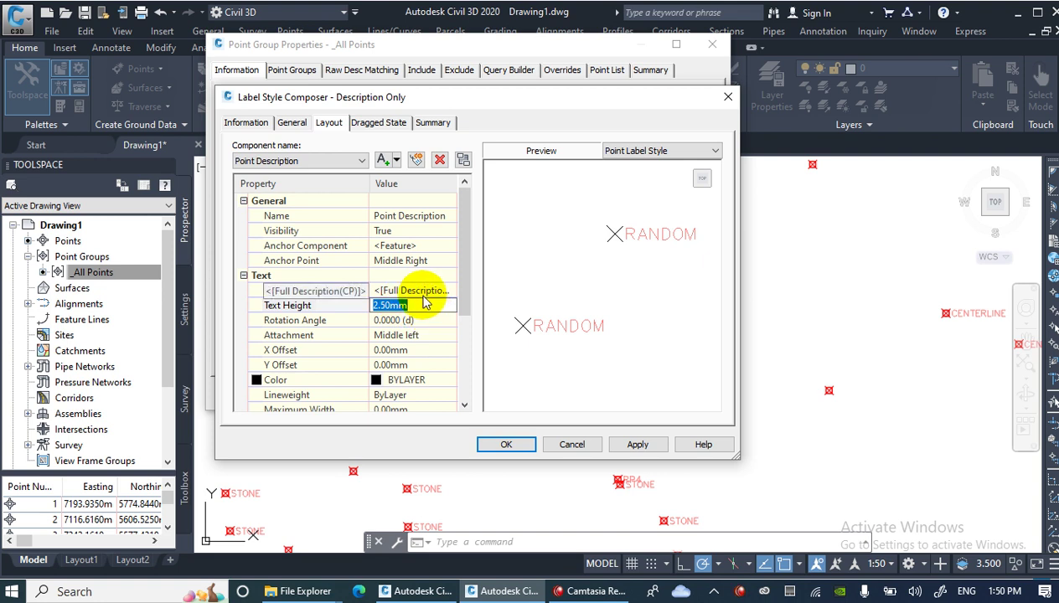
key("Return")
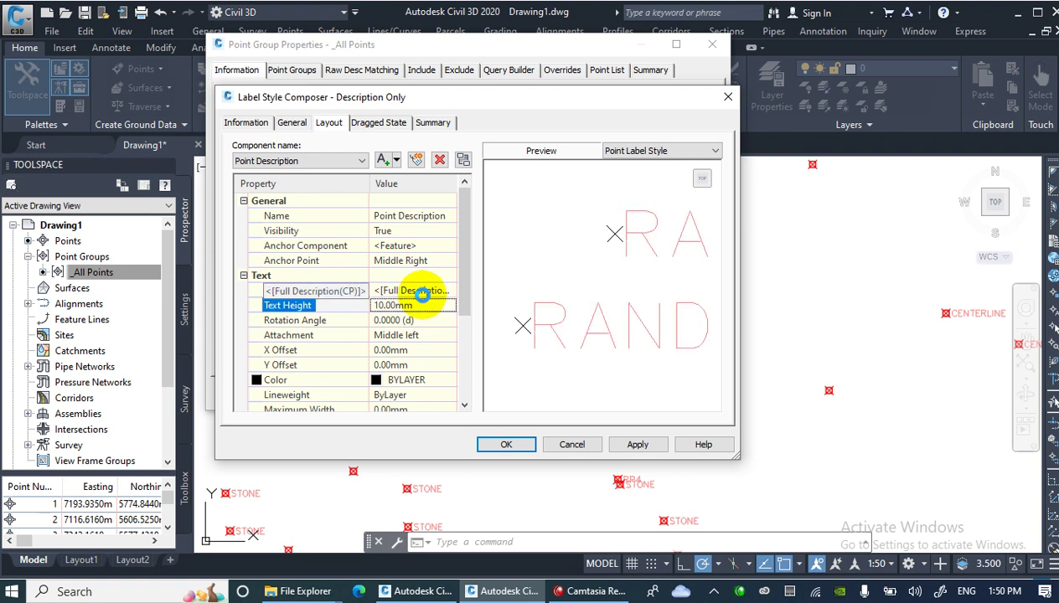
left_click(506, 444)
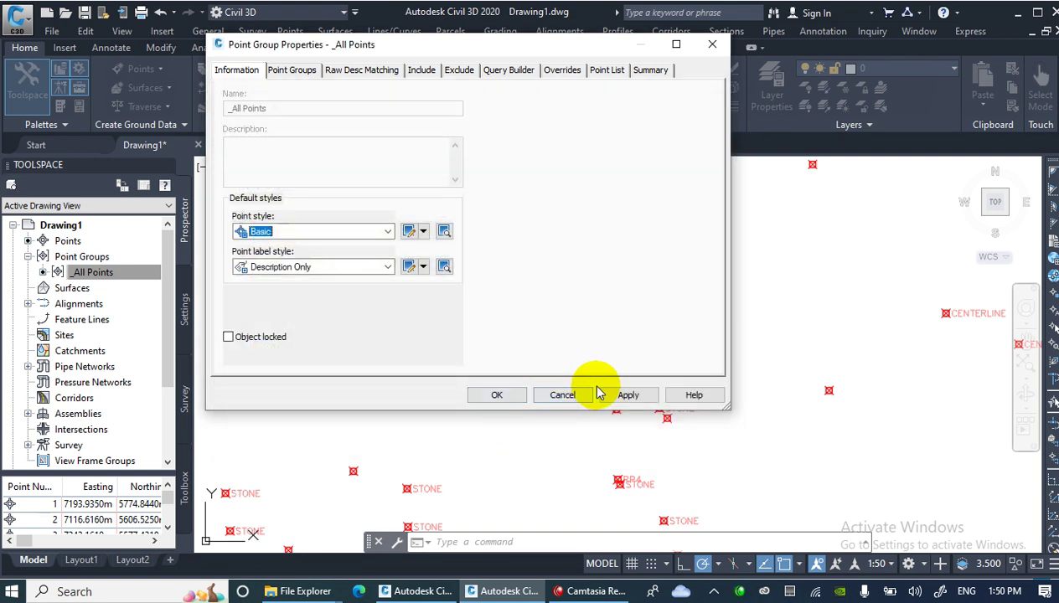
left_click(619, 393)
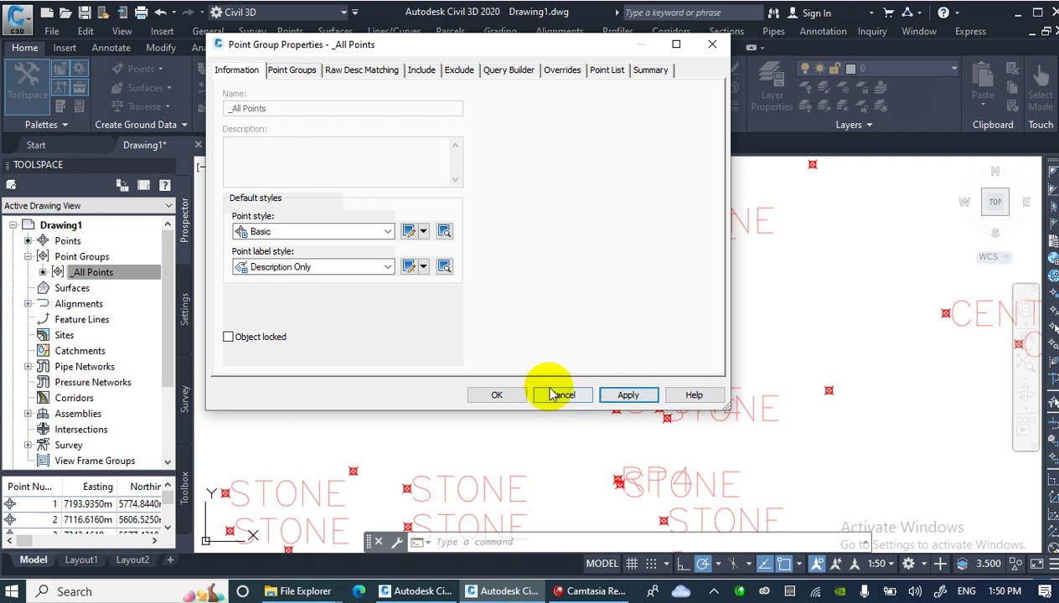
left_click(499, 395)
Examine the enlarged description labels on the centerline and stone points across the upper part of the point cloud
scroll(495, 318, "down", 5)
scroll(319, 241, "down", 3)
middle_click_drag(319, 242, 498, 302)
scroll(442, 245, "up", 2)
scroll(442, 245, "up", 3)
mouse_move(461, 239)
middle_mouse_down()
mouse_move(323, 265)
mouse_move(366, 268)
mouse_move(489, 321)
middle_mouse_up()
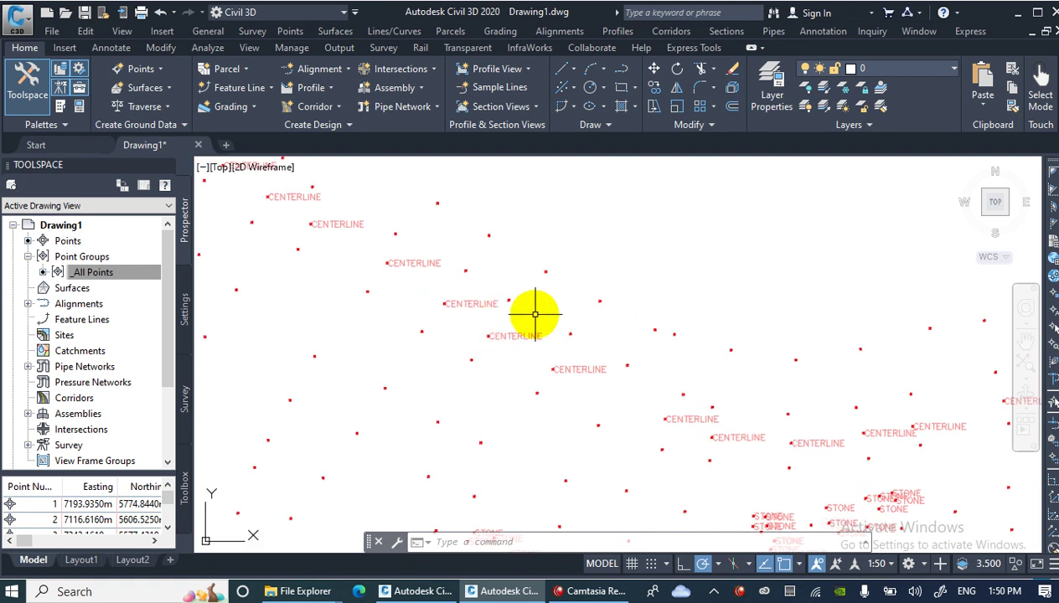
scroll(491, 303, "down", 3)
middle_click_drag(492, 296, 544, 416)
scroll(540, 435, "up", 2)
scroll(442, 314, "down", 7)
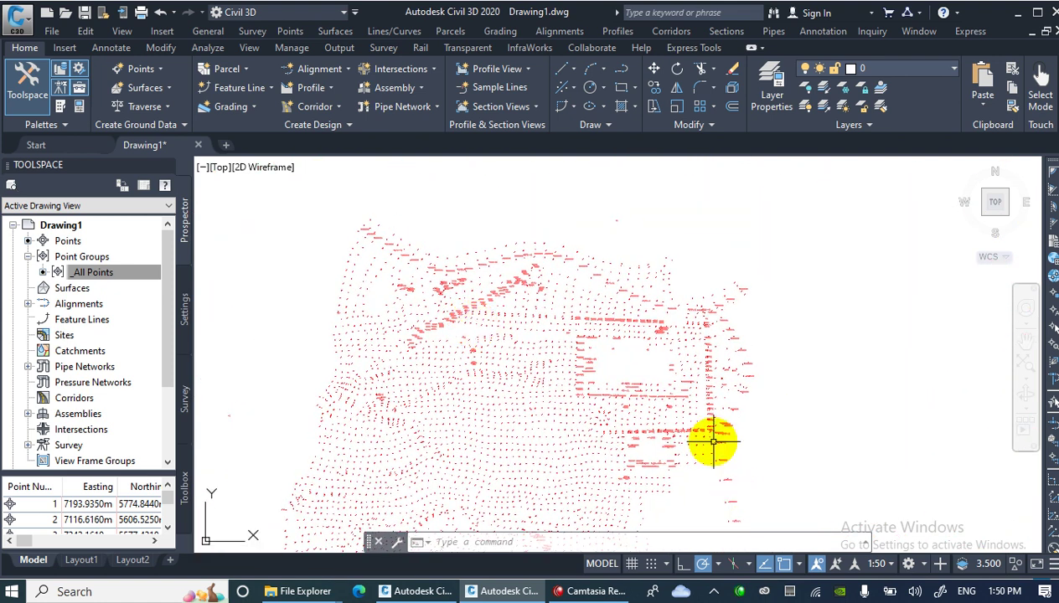
scroll(633, 385, "down", 2)
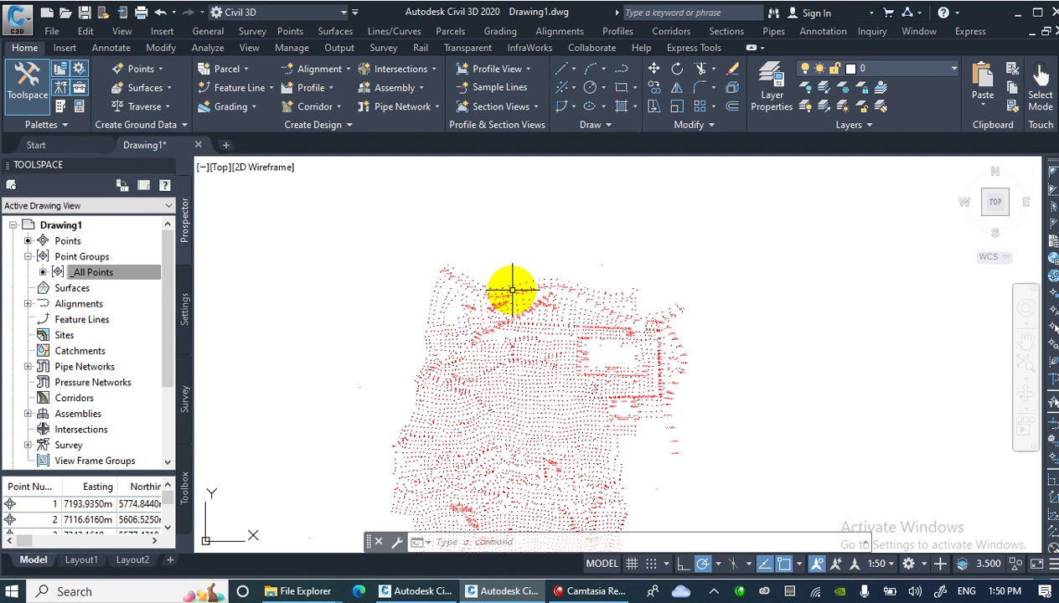
Examine the labels inside the survey area and on the centerline points above the row of paired stone points
scroll(452, 369, "up", 5)
scroll(435, 252, "down", 4)
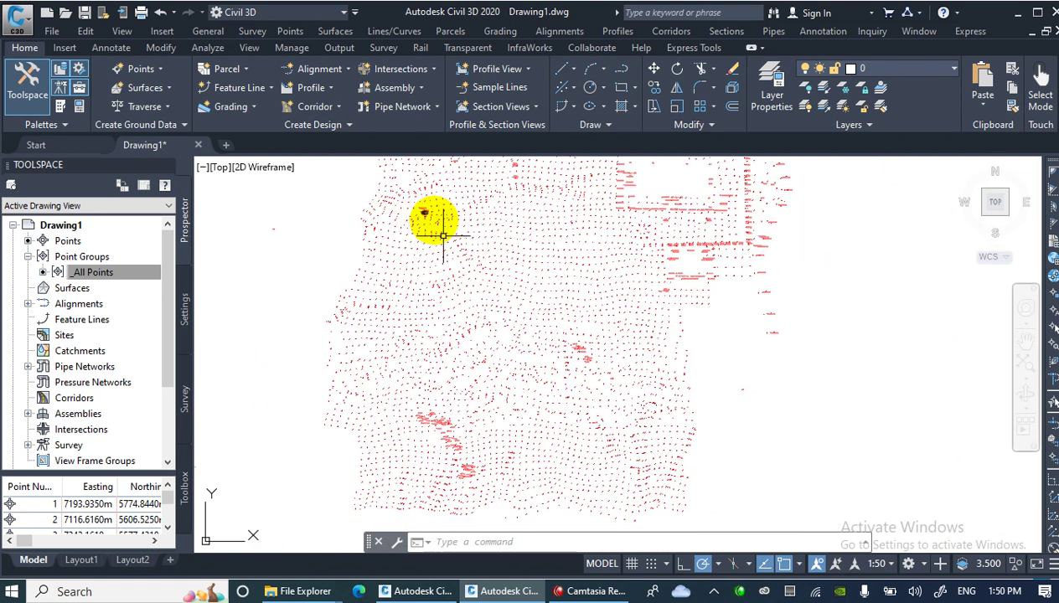
scroll(405, 358, "up", 5)
scroll(405, 358, "down", 5)
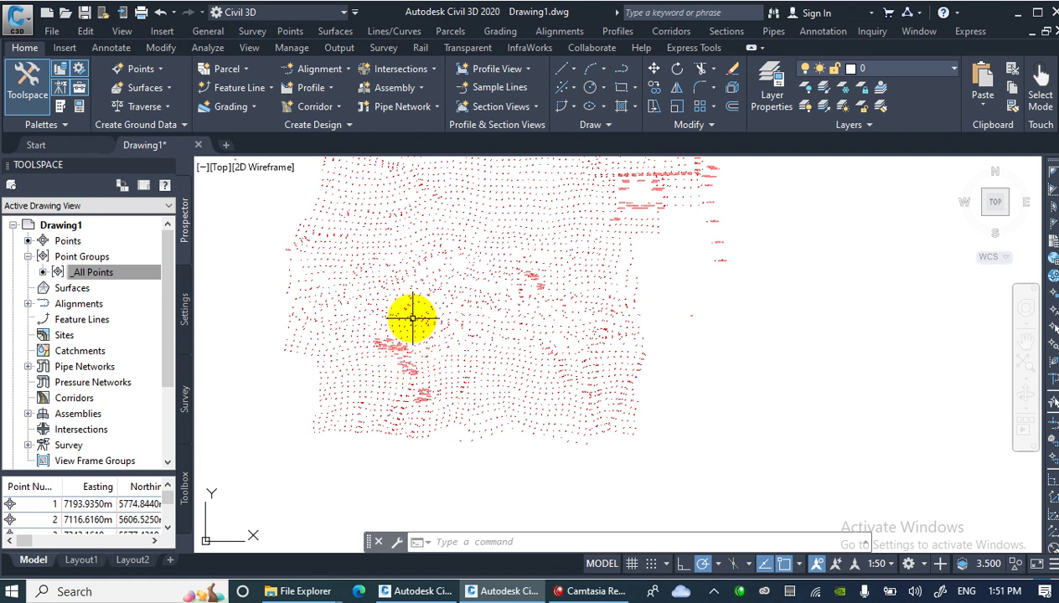
middle_click_drag(562, 272, 527, 361)
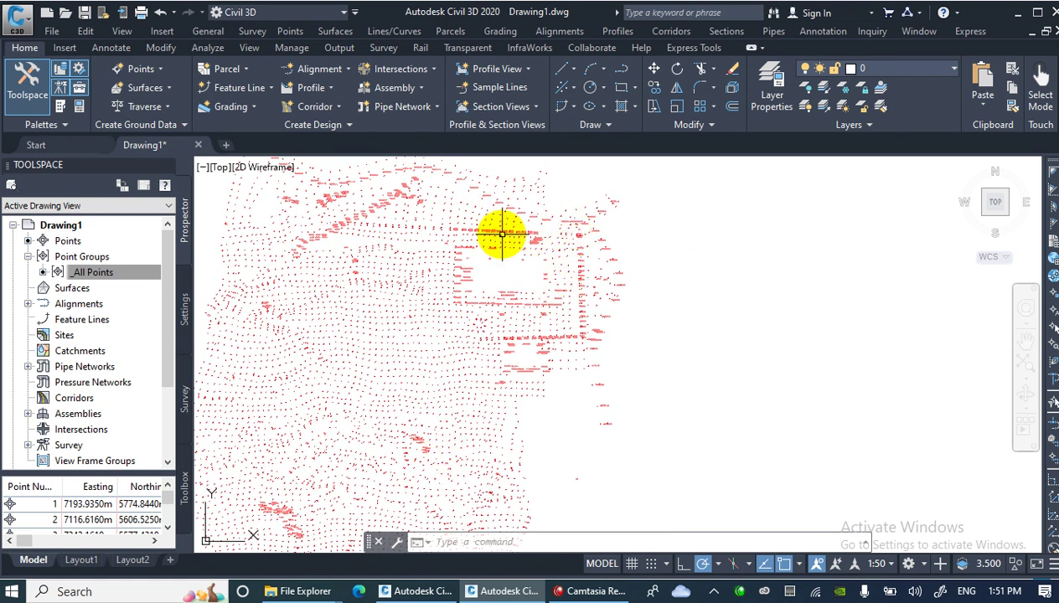
scroll(544, 251, "up", 5)
middle_click_drag(357, 236, 391, 321)
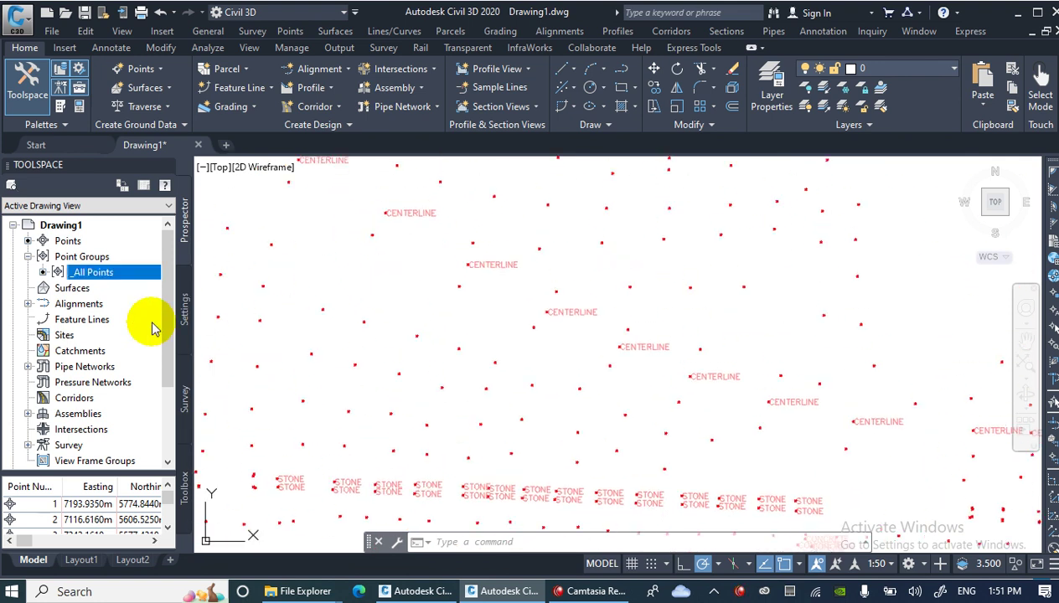
scroll(432, 315, "down", 6)
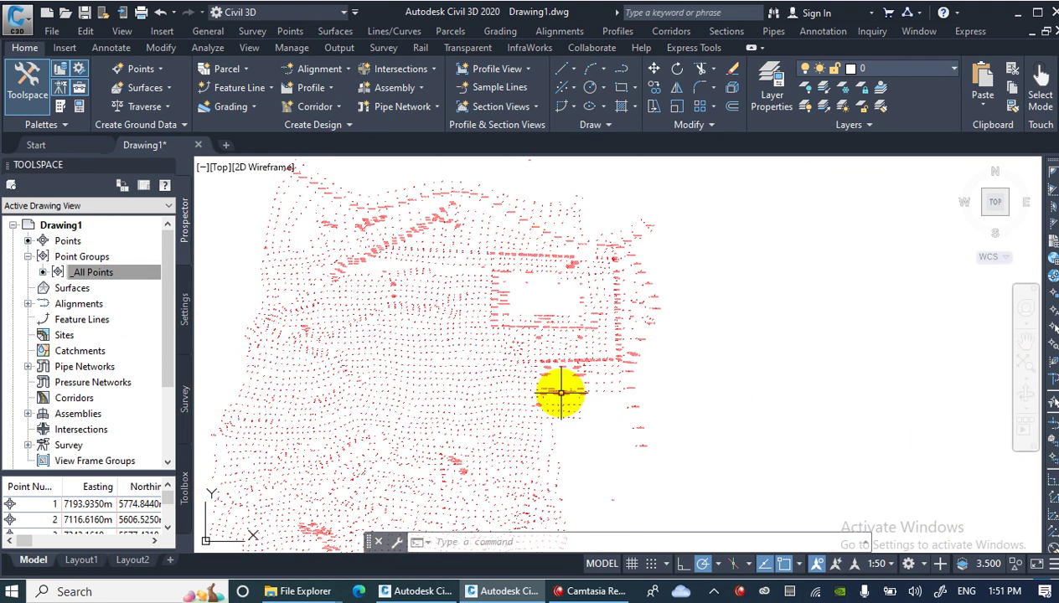
Examine the description labels around the rectangular open area and on the point clusters beside it
scroll(657, 487, "up", 8)
scroll(598, 414, "down", 6)
middle_click_drag(598, 414, 622, 230)
scroll(690, 392, "up", 7)
scroll(556, 310, "down", 6)
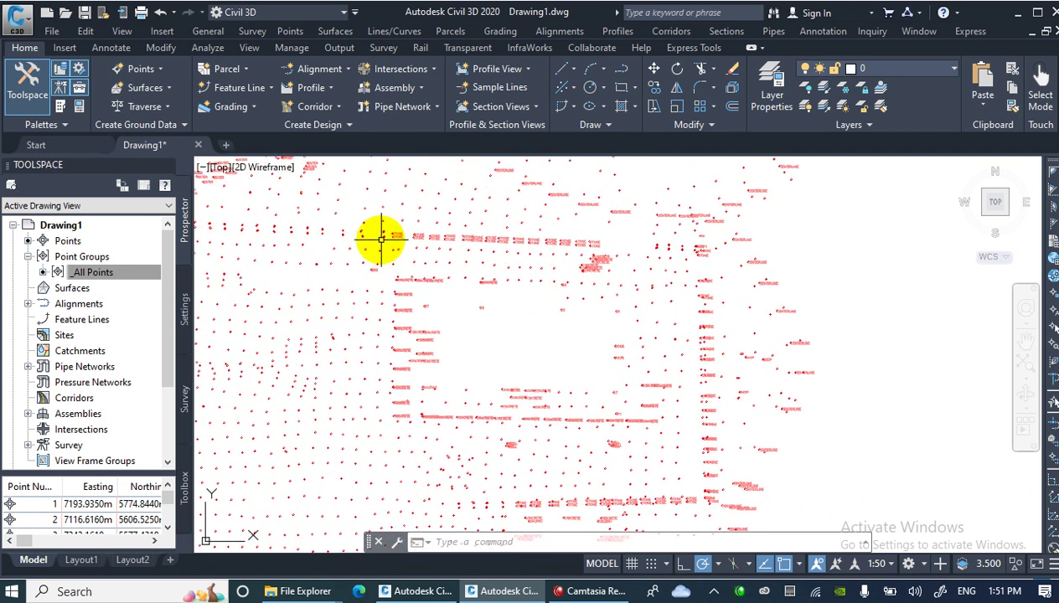
middle_click_drag(302, 244, 546, 260)
scroll(451, 274, "down", 2)
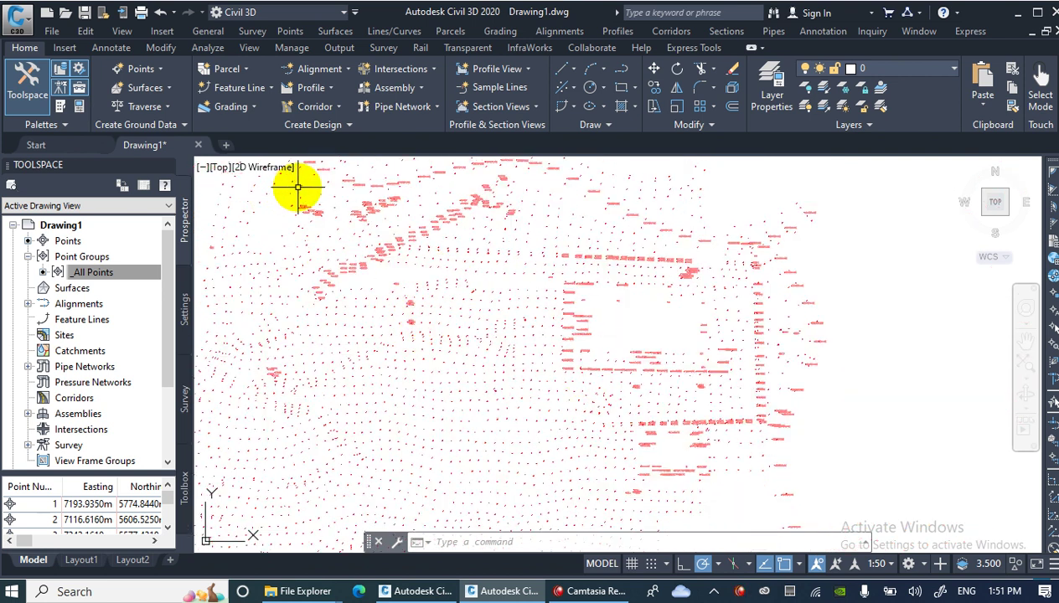
middle_click_drag(311, 189, 356, 282)
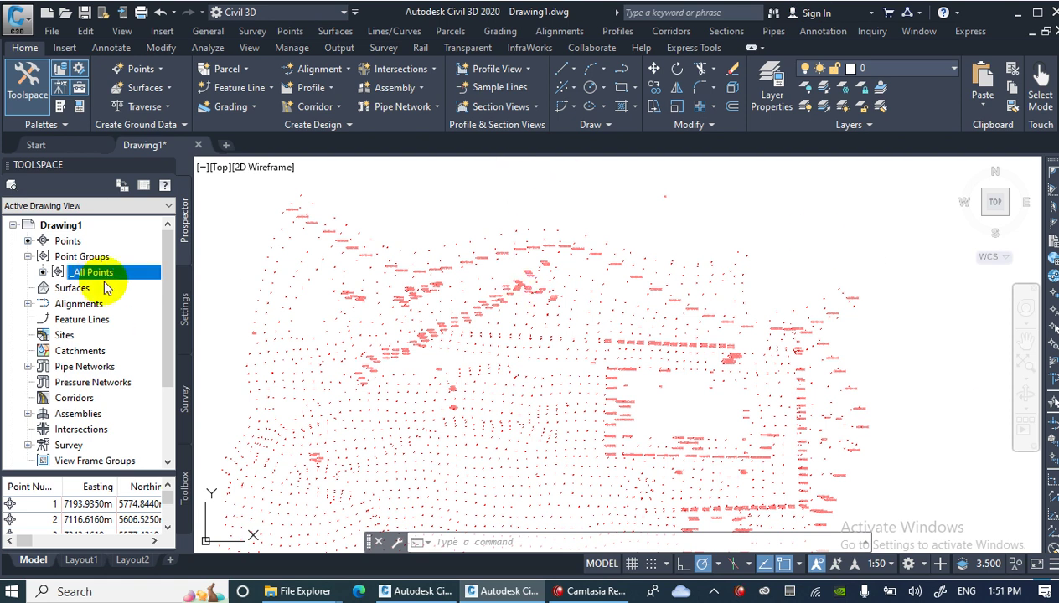
Create a new point group named Centerline
right_click(89, 259)
left_click(125, 291)
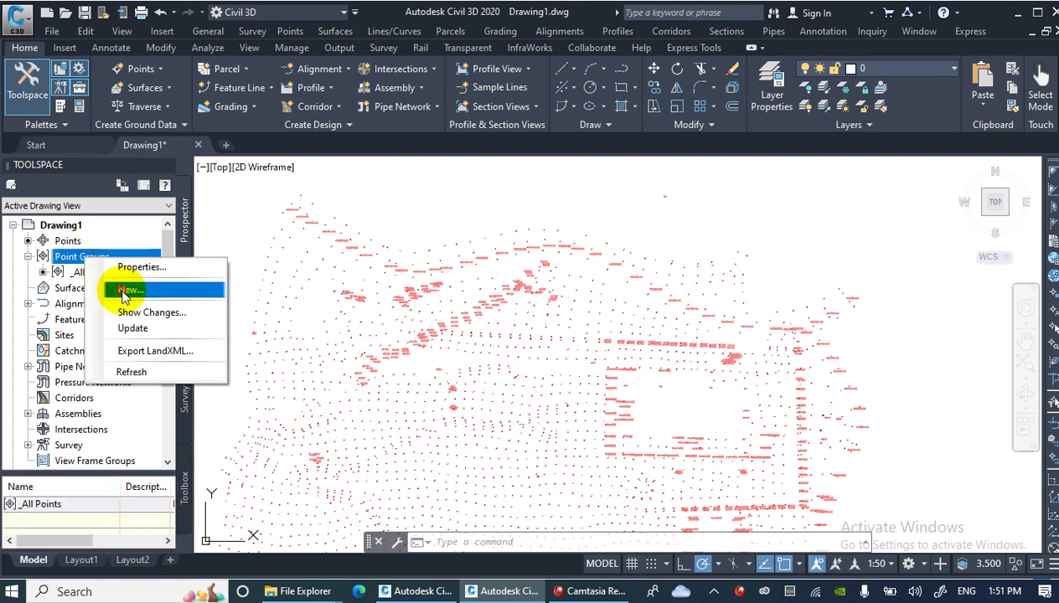
left_click(300, 111)
left_click_drag(300, 110, 191, 97)
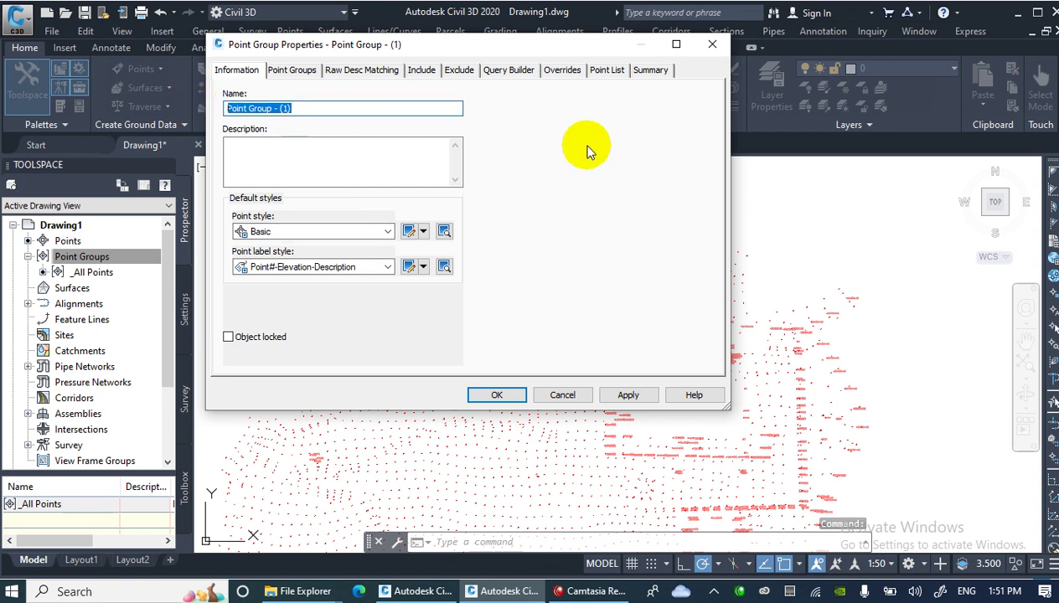
type("Cer")
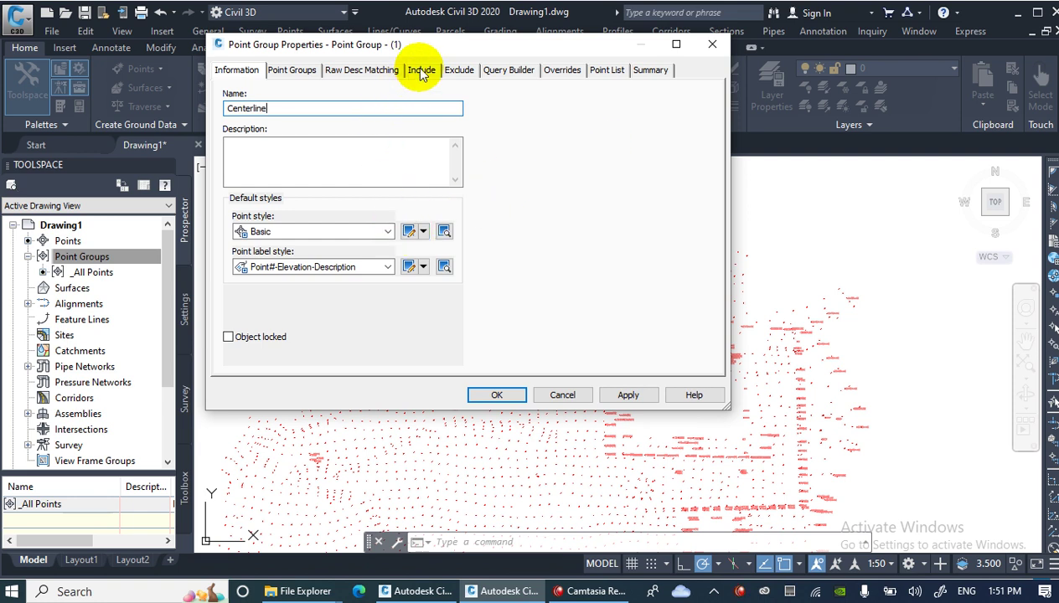
Choose the Basic point style and set the Point Description text color to 172 in the Point#-Elevation-Description label style
left_click(318, 233)
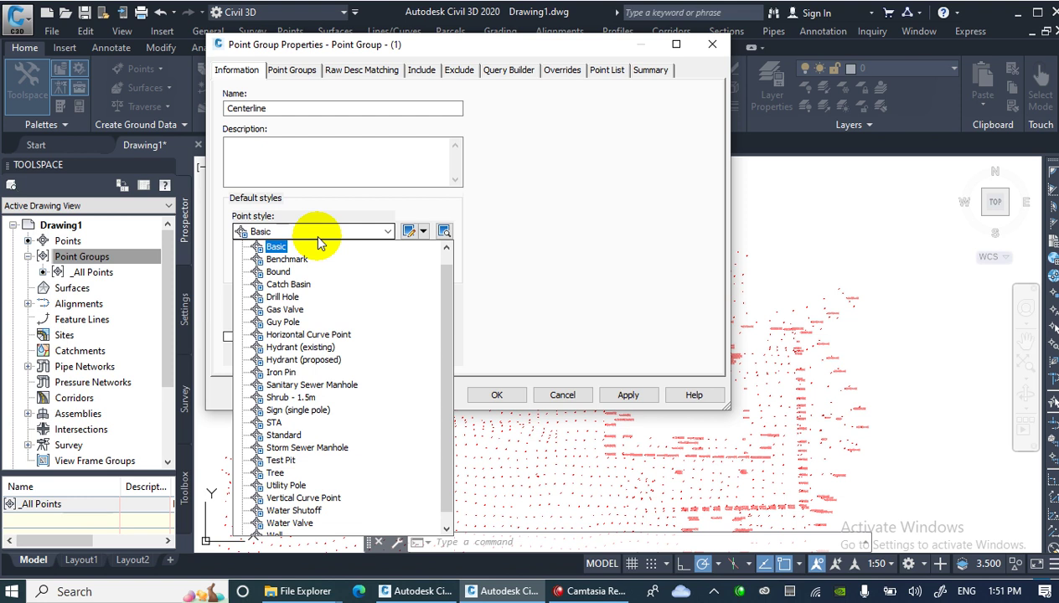
left_click(318, 245)
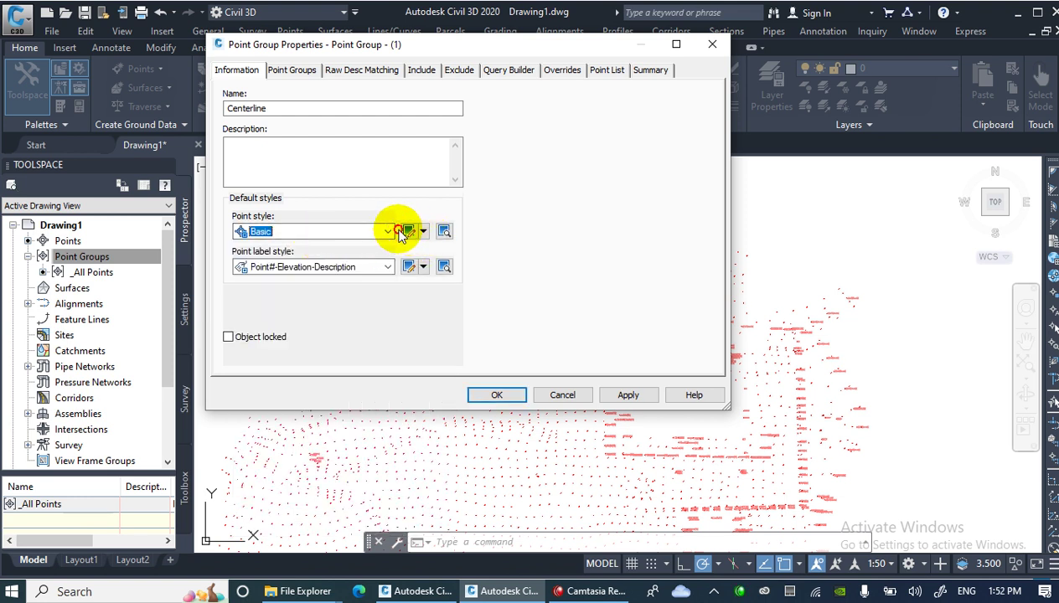
left_click(410, 263)
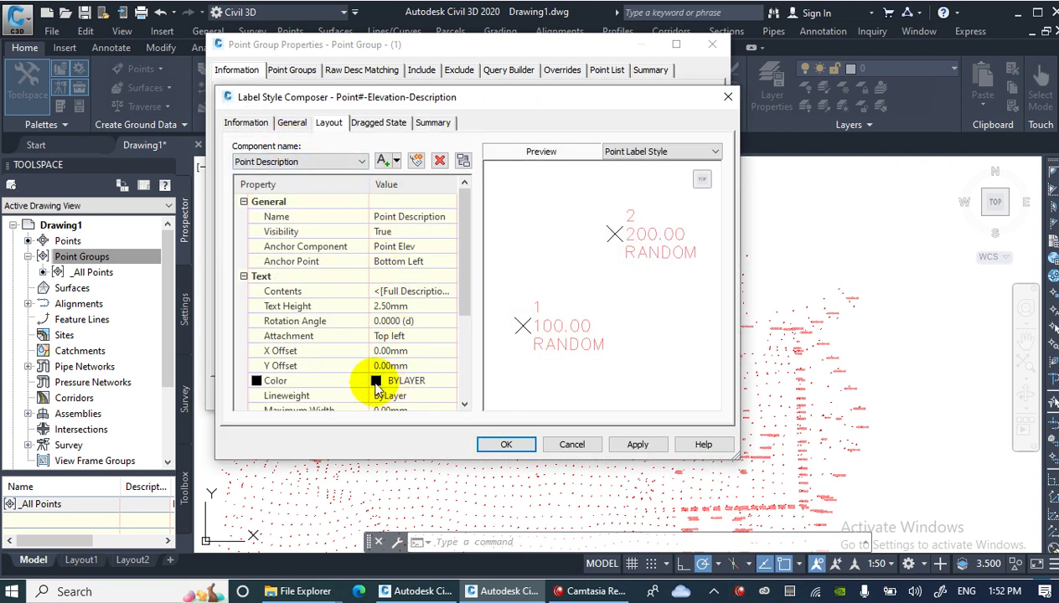
left_click(450, 380)
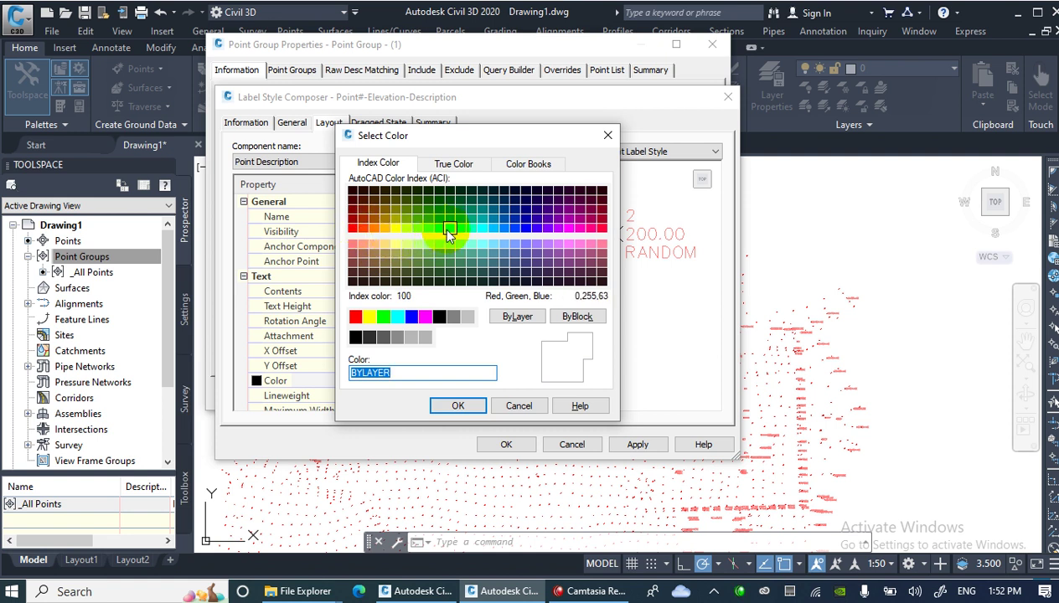
left_click(525, 219)
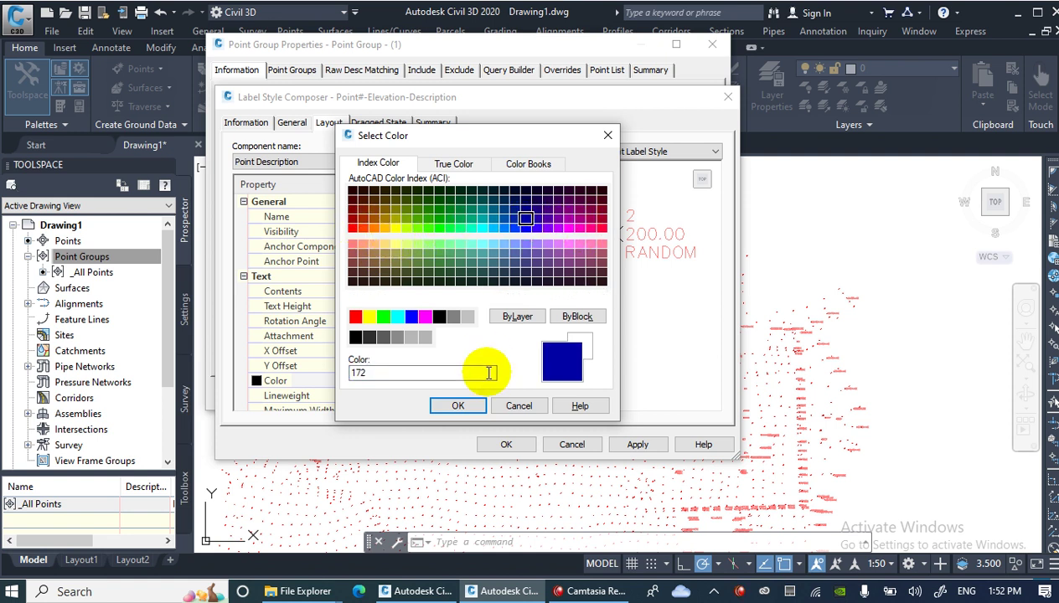
left_click(458, 405)
Change the border color of the Point Description component to blue and apply the label style edits
scroll(449, 366, "down", 3)
left_click(379, 369)
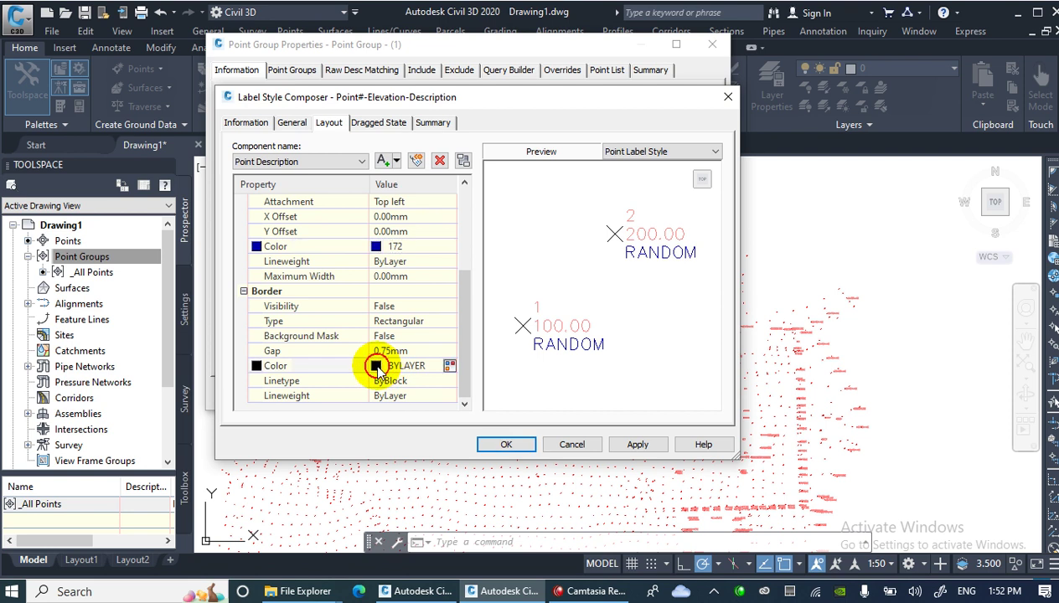
left_click(450, 366)
left_click(514, 230)
left_click(458, 406)
left_click(637, 444)
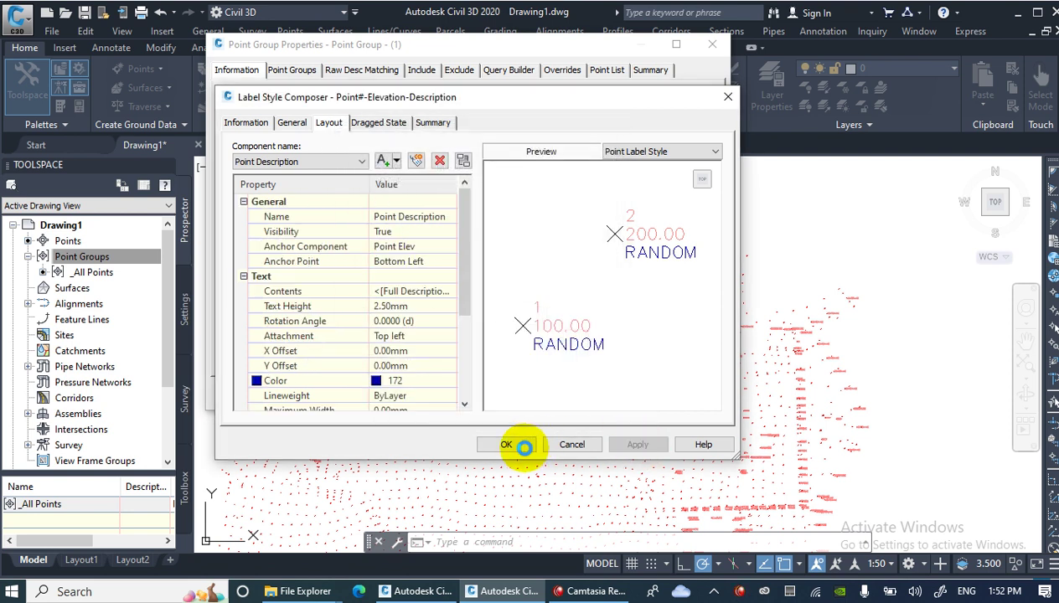
left_click(526, 445)
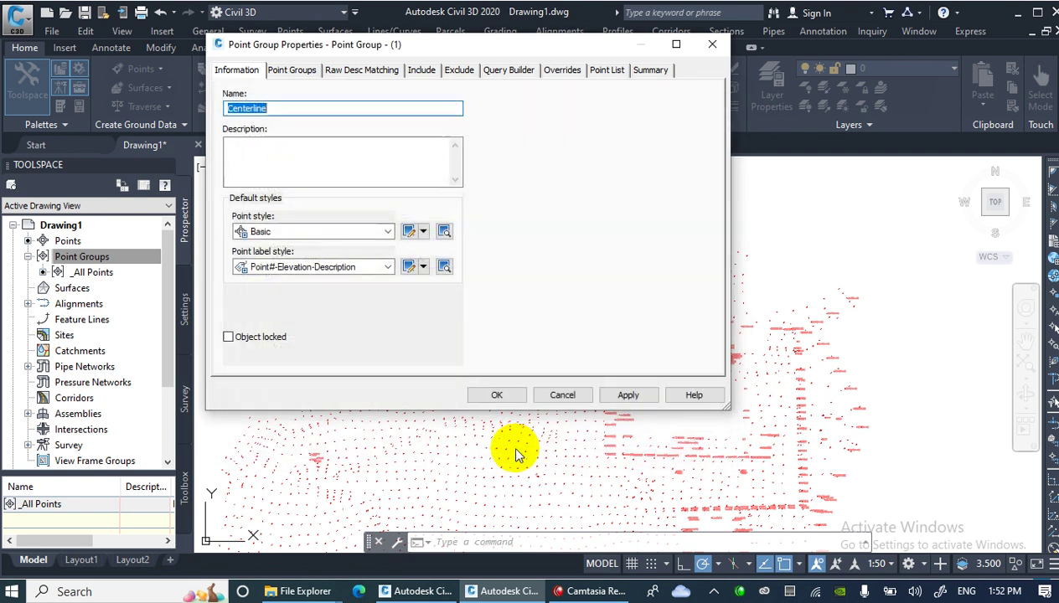
Include points whose raw description matches CENTERLINE in the Centerline group and accept the group
left_click(422, 72)
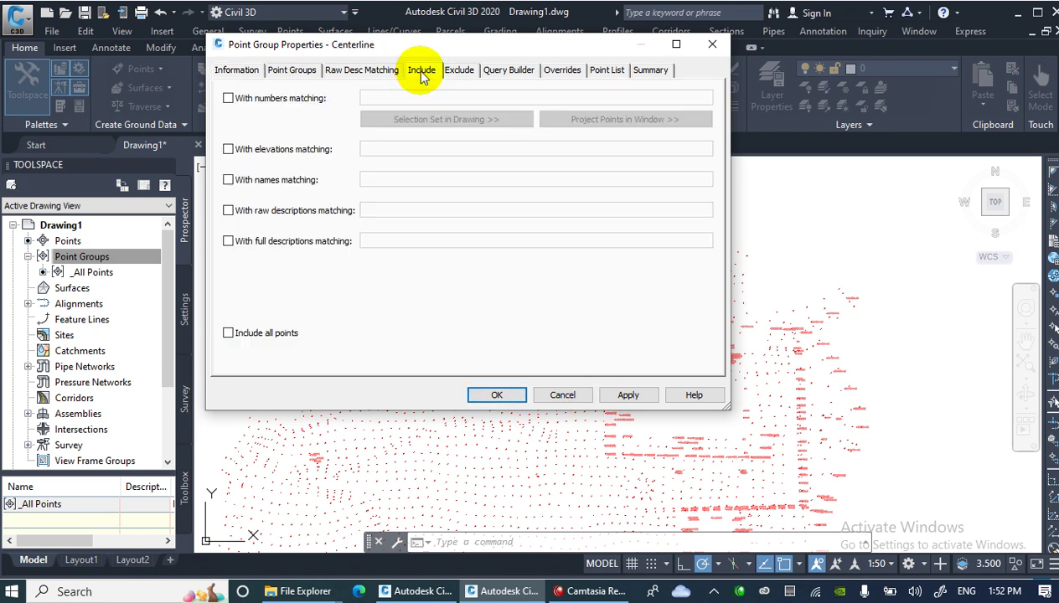
left_click(265, 100)
left_click(256, 100)
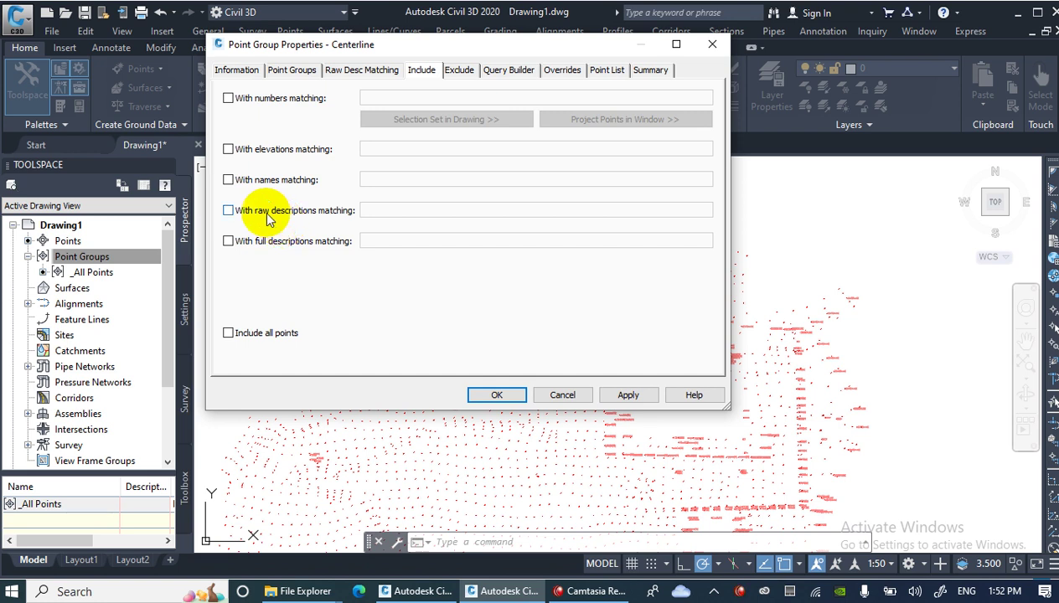
left_click(366, 210)
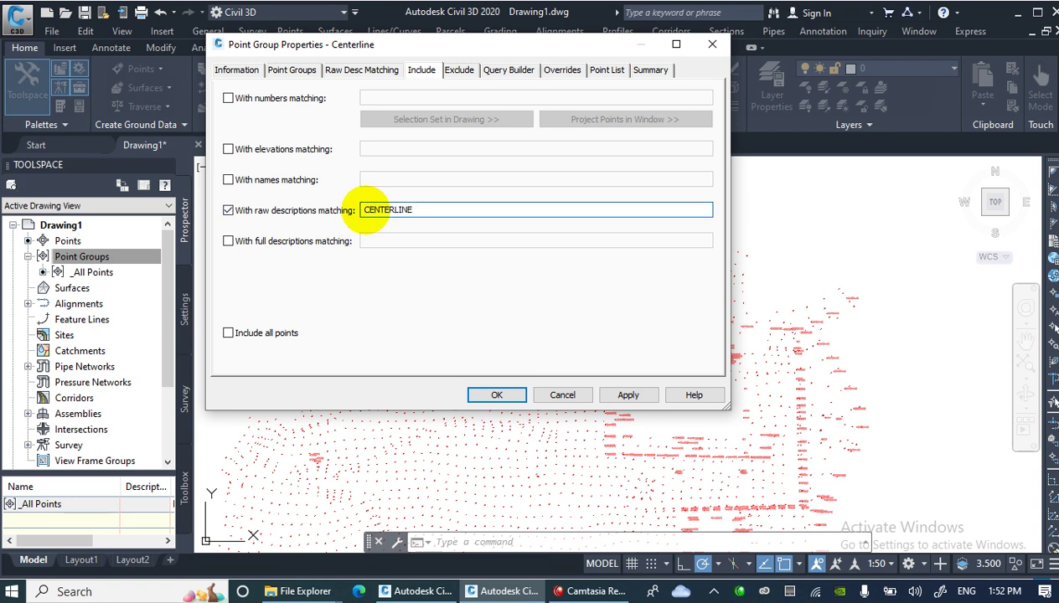
left_click(624, 395)
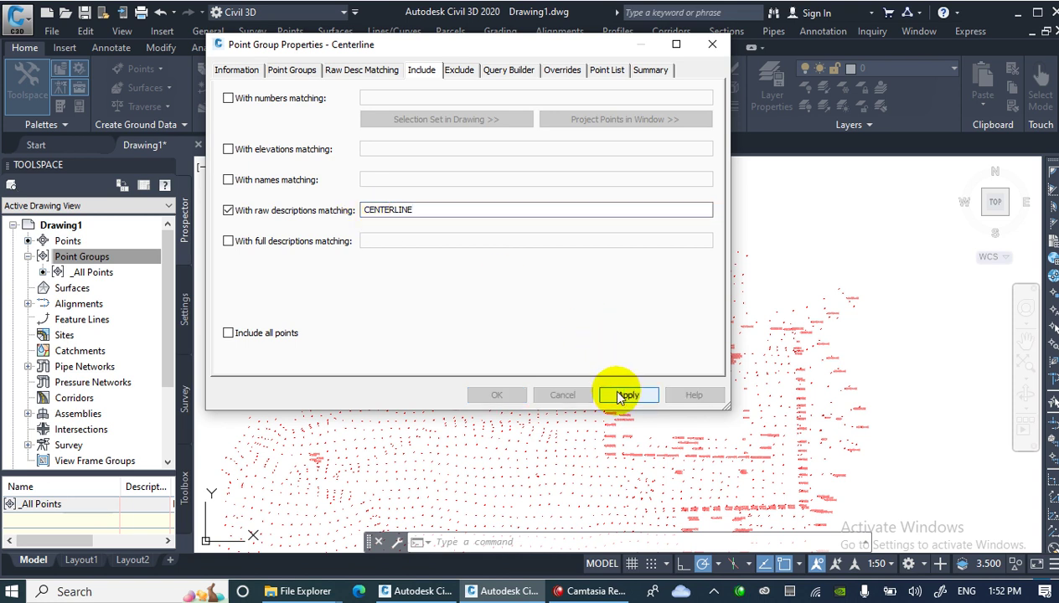
left_click(515, 393)
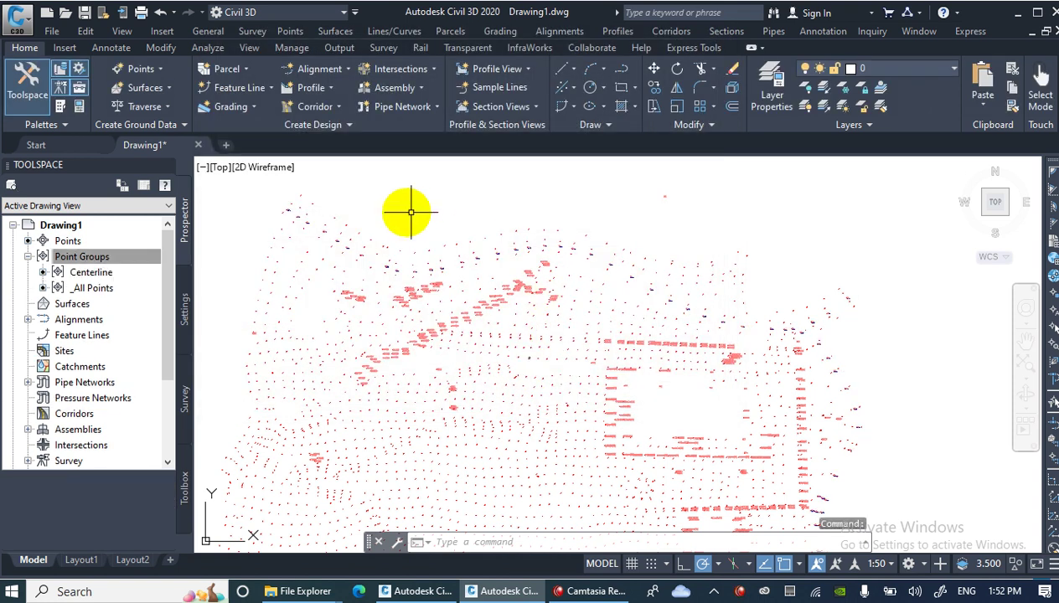
Set both the point style and the point label style of the _All Points group to <none>
scroll(288, 212, "up", 5)
scroll(425, 296, "down", 1)
scroll(440, 277, "up", 5)
mouse_move(439, 276)
middle_mouse_down()
mouse_move(442, 344)
mouse_move(562, 374)
middle_mouse_up()
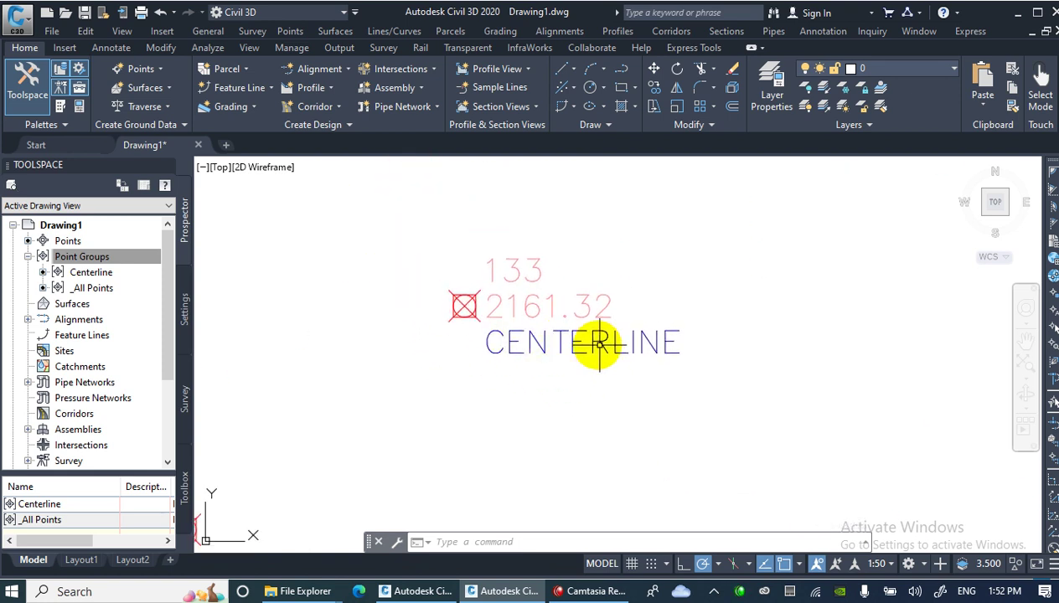
left_click(92, 288)
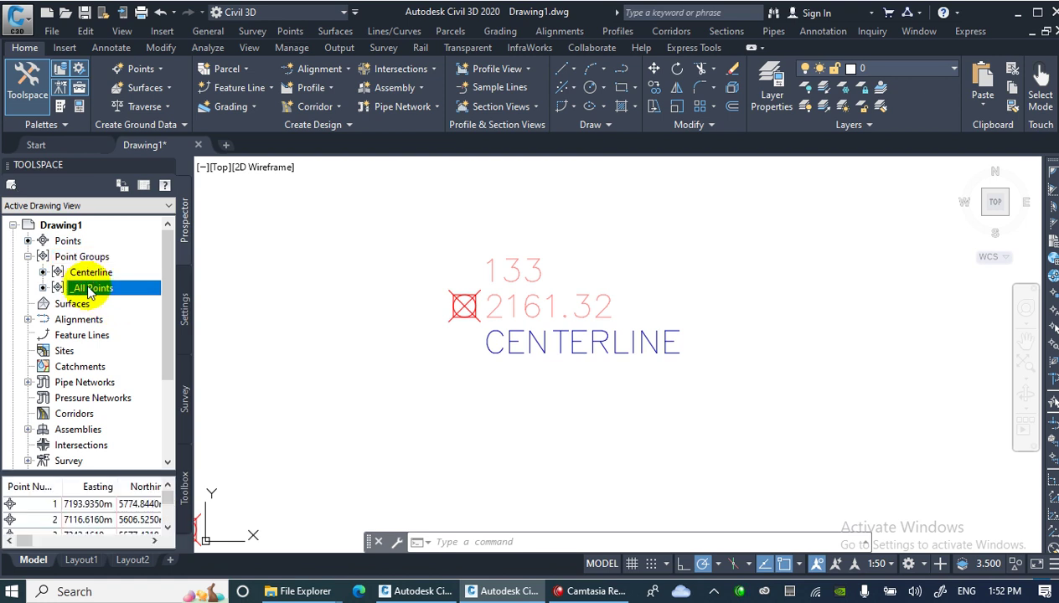
right_click(72, 290)
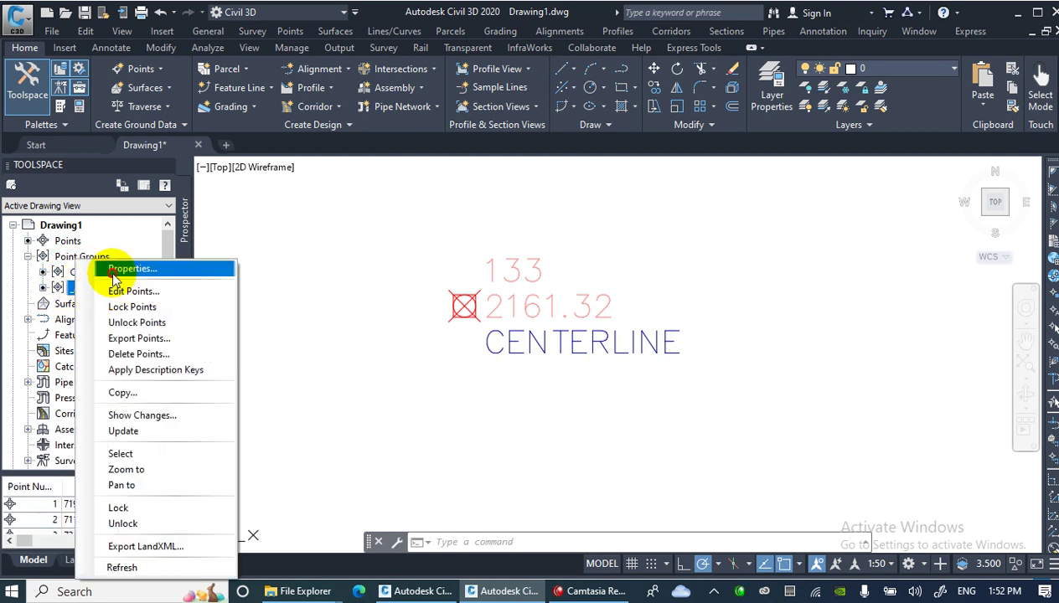
left_click(88, 267)
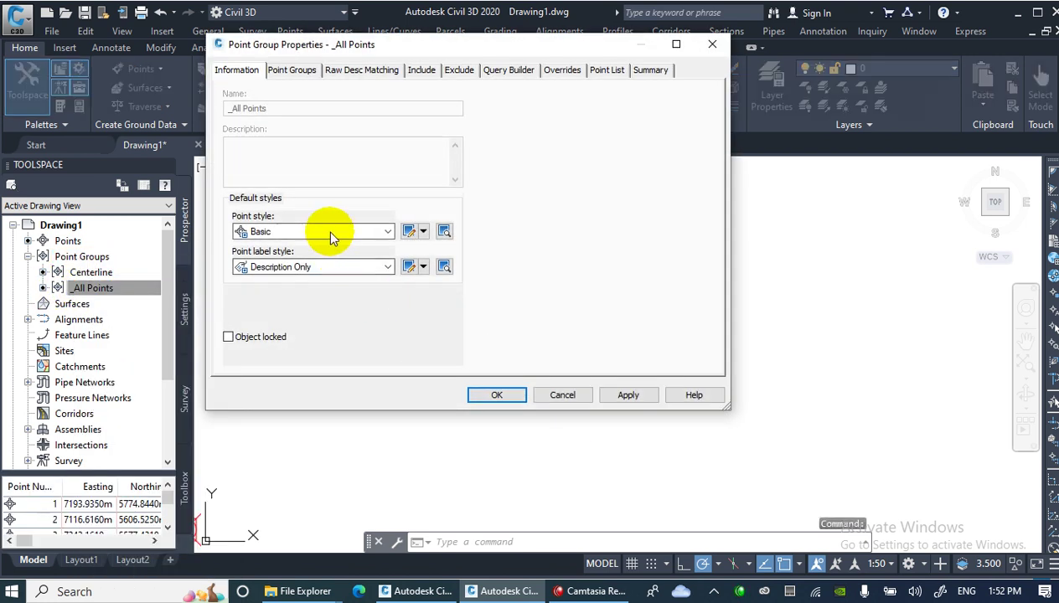
left_click(328, 231)
scroll(312, 246, "up", 1)
left_click(289, 245)
left_click(295, 266)
scroll(291, 283, "up", 1)
left_click(291, 283)
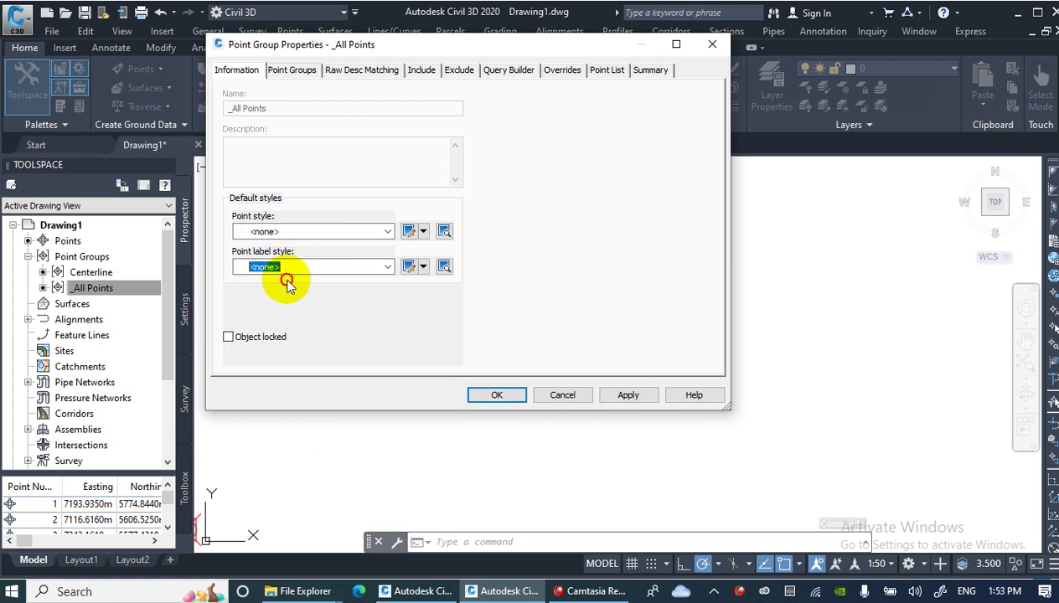
left_click(502, 395)
Examine the remaining centerline points and their number, elevation and description labels along the line
scroll(479, 322, "down", 6)
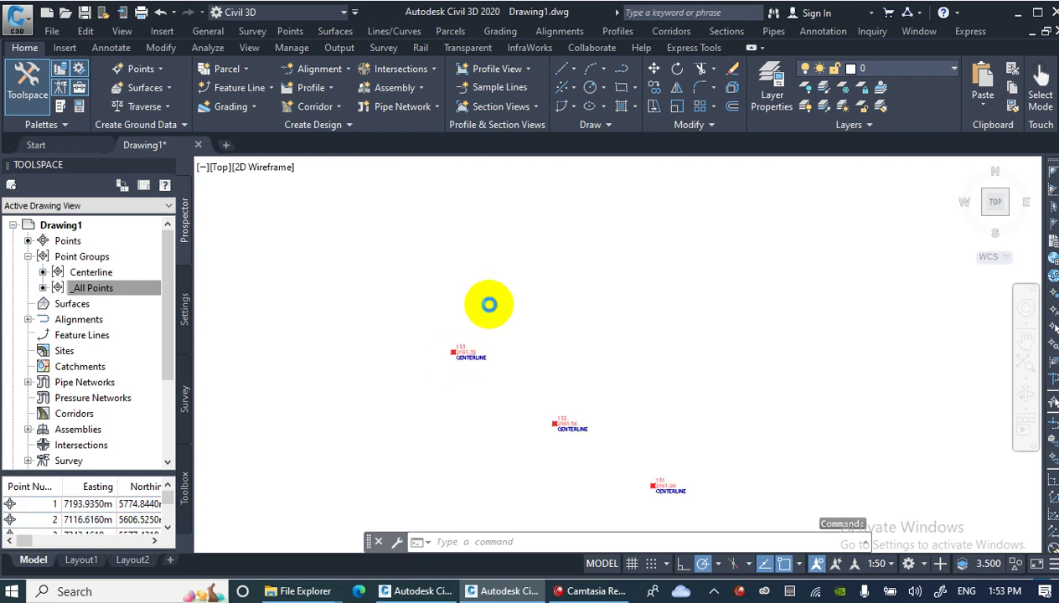
scroll(540, 361, "up", 8)
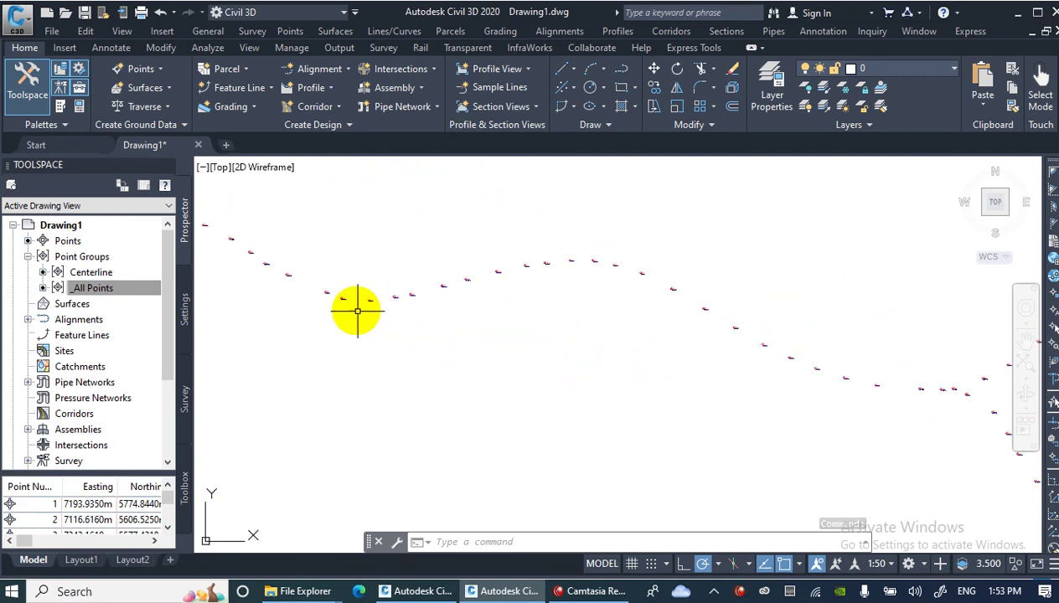
scroll(377, 310, "up", 5)
middle_click_drag(283, 276, 354, 325)
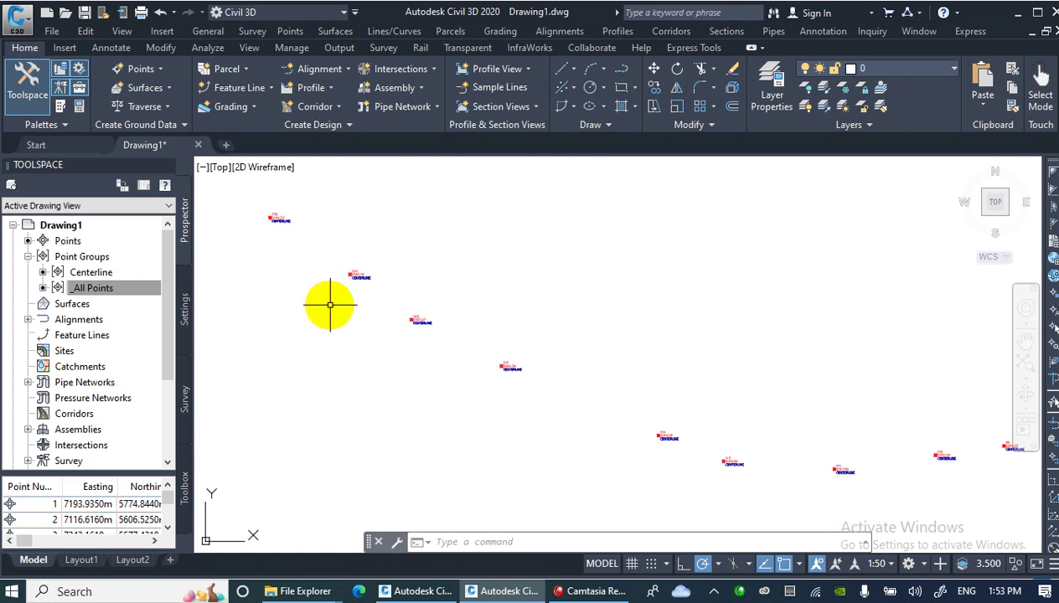
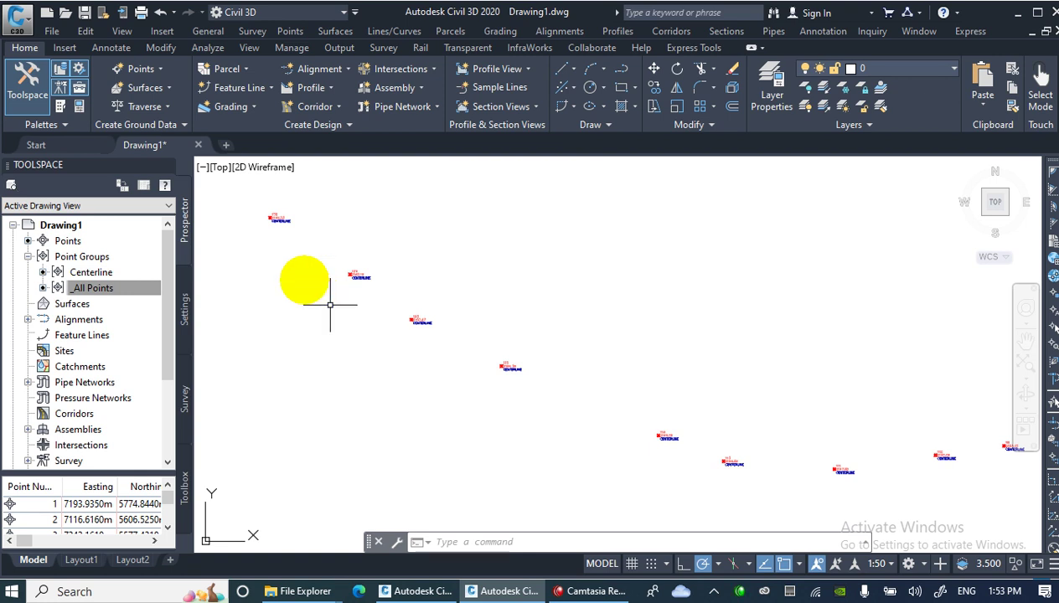
scroll(272, 219, "up", 5)
middle_click_drag(319, 274, 398, 354)
scroll(362, 314, "up", 4)
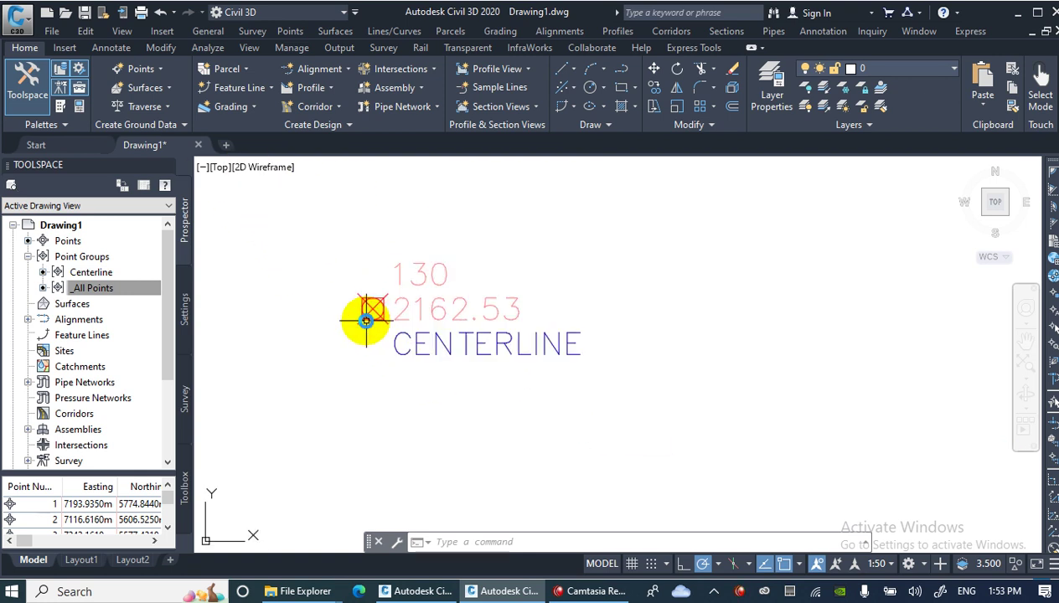
scroll(366, 328, "up", 2)
Open the Centerline point group's properties and move the dialog clear of the enlarged point label
left_click(91, 273)
right_click(93, 273)
left_click(146, 243)
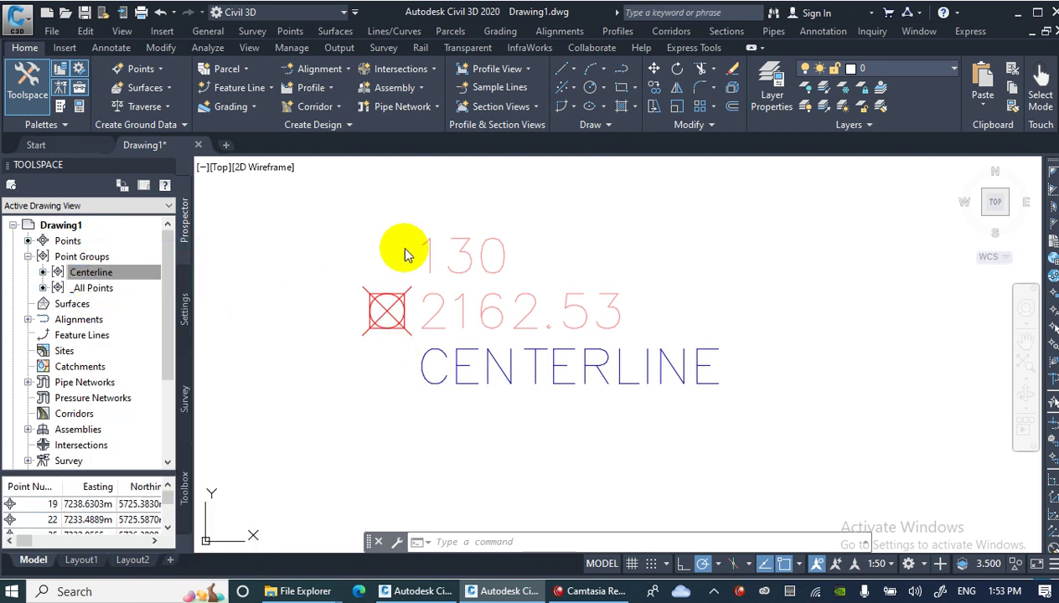
left_click_drag(360, 47, 771, 25)
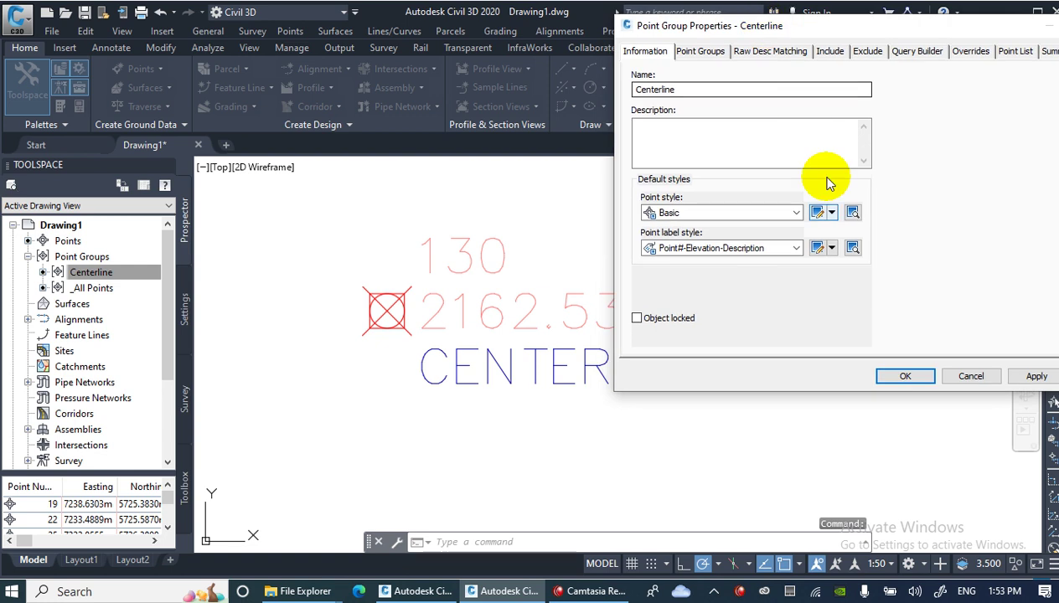
Review the marker and 3D geometry settings of the Basic point style, leaving them unedited
left_click(815, 212)
left_click_drag(423, 38, 871, 30)
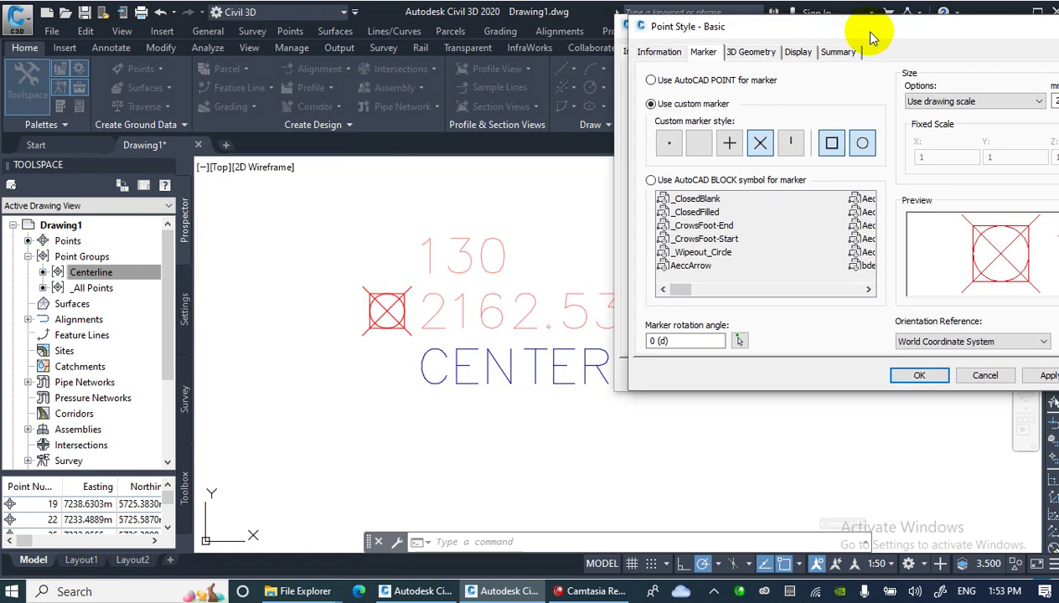
left_click(674, 54)
left_click(752, 51)
left_click(986, 374)
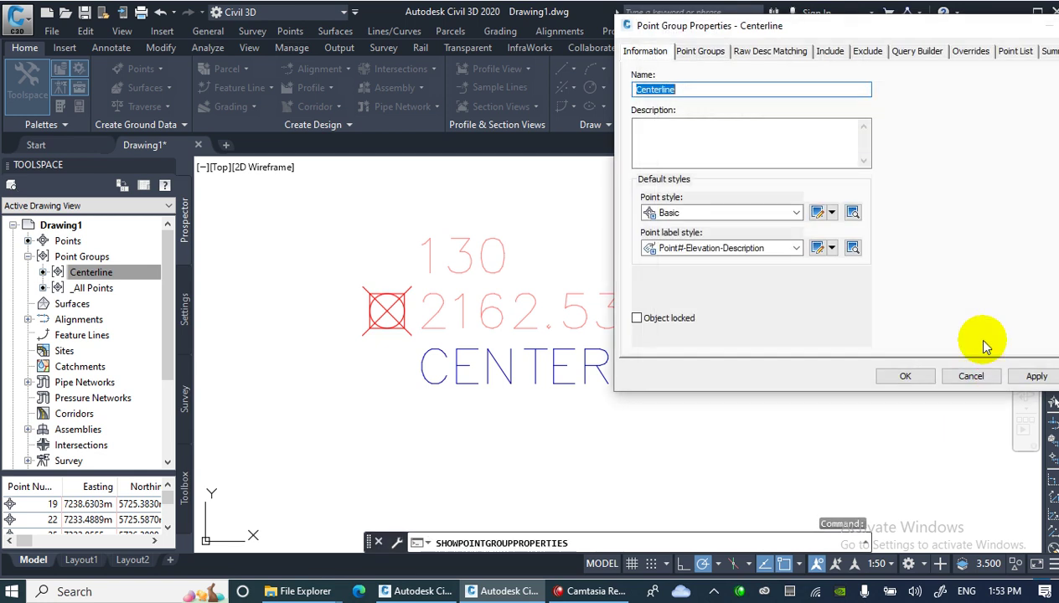
Open the Point#-Elevation-Description label style for editing and switch its layout to the Point Number component
left_click(816, 247)
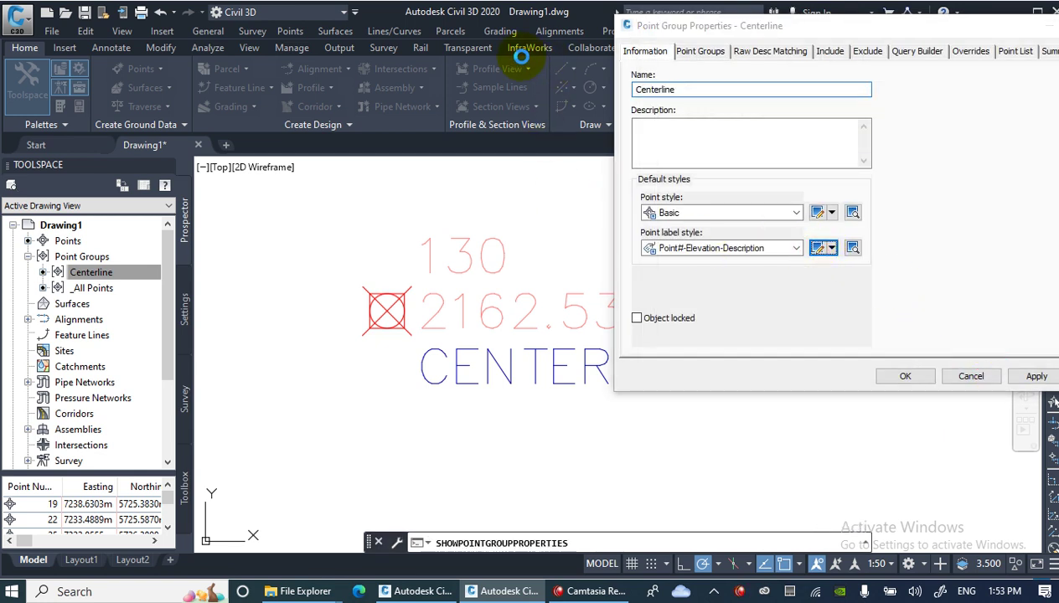
left_click_drag(402, 98, 168, 48)
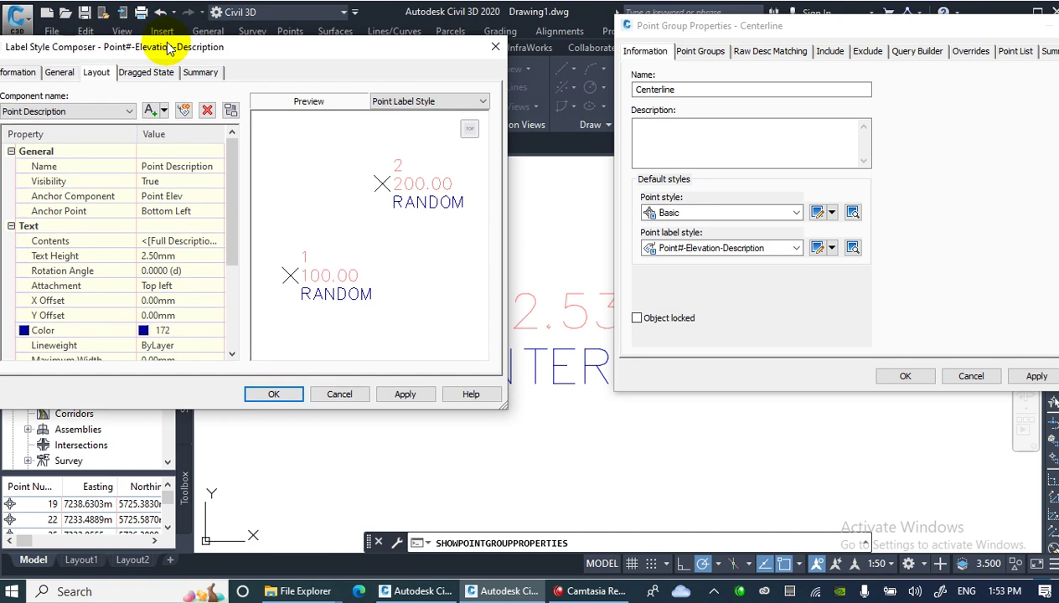
left_click(50, 112)
left_click(51, 126)
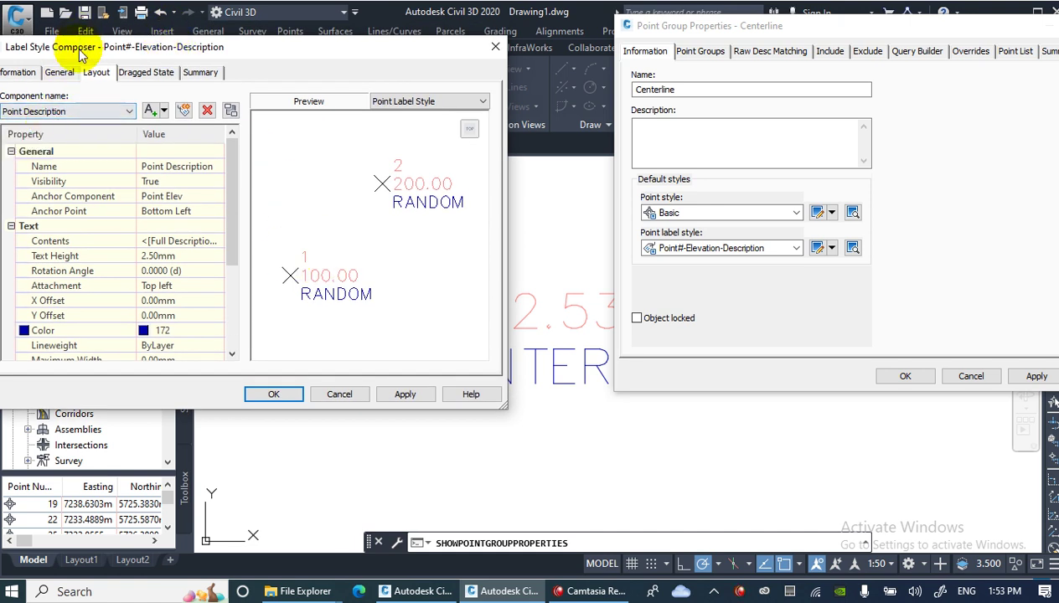
left_click_drag(94, 47, 157, 21)
left_click(114, 86)
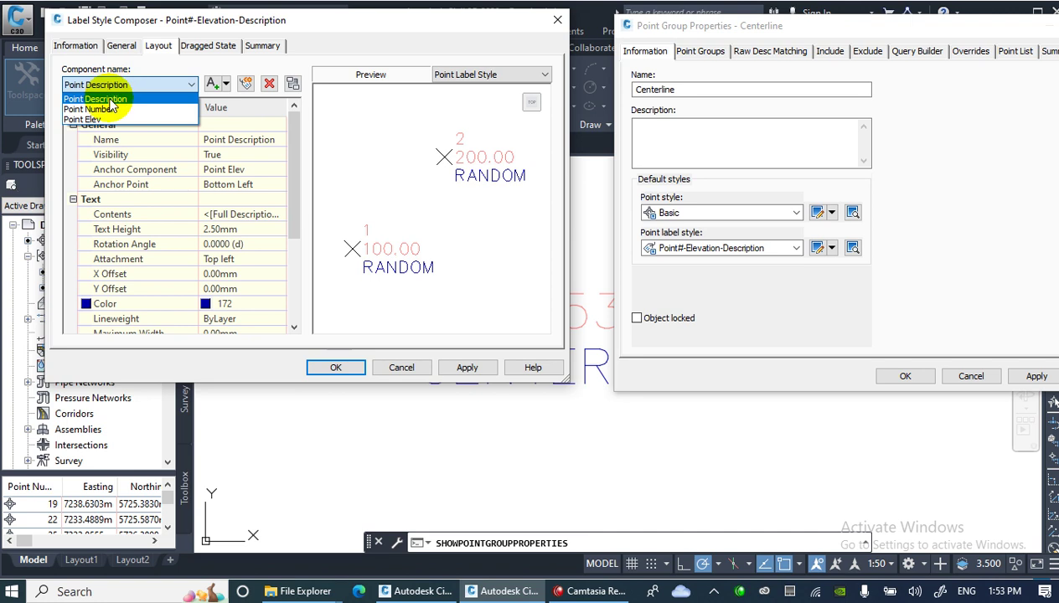
left_click(99, 109)
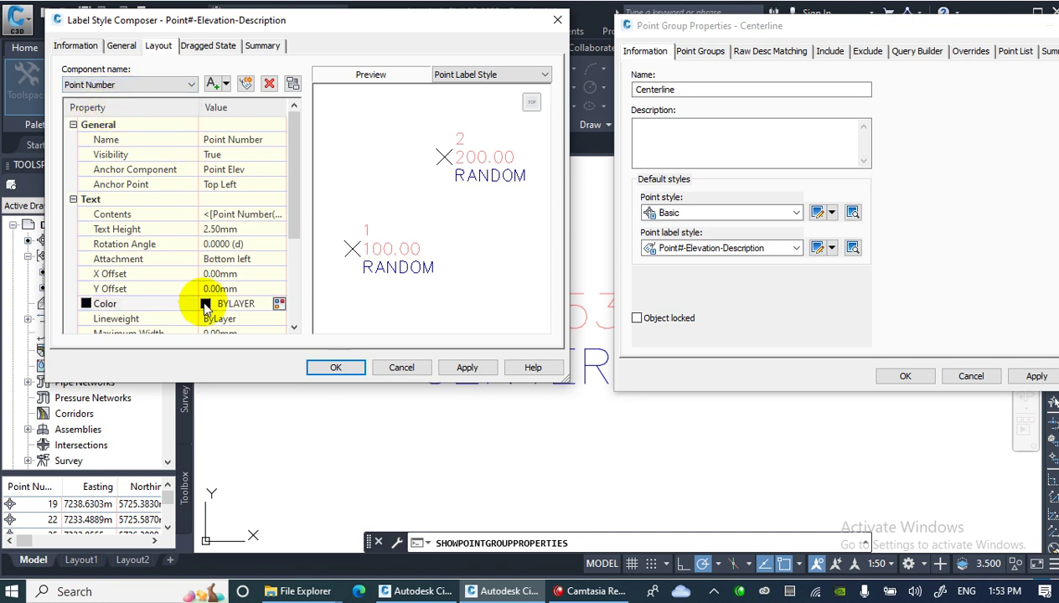
Set the Point Number component's text color to index color 20
left_click(278, 303)
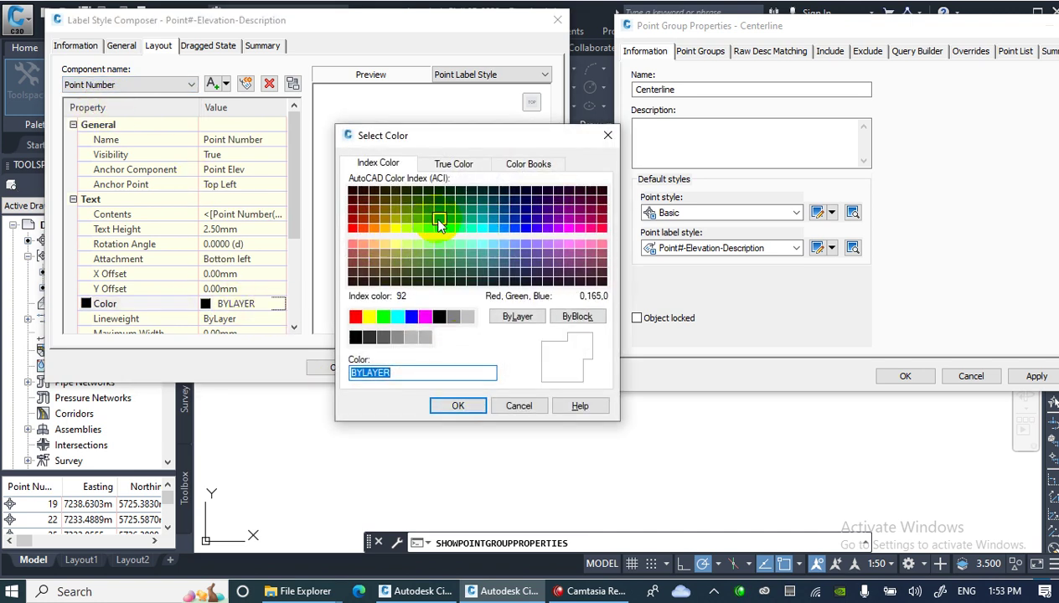
left_click(362, 229)
left_click(444, 405)
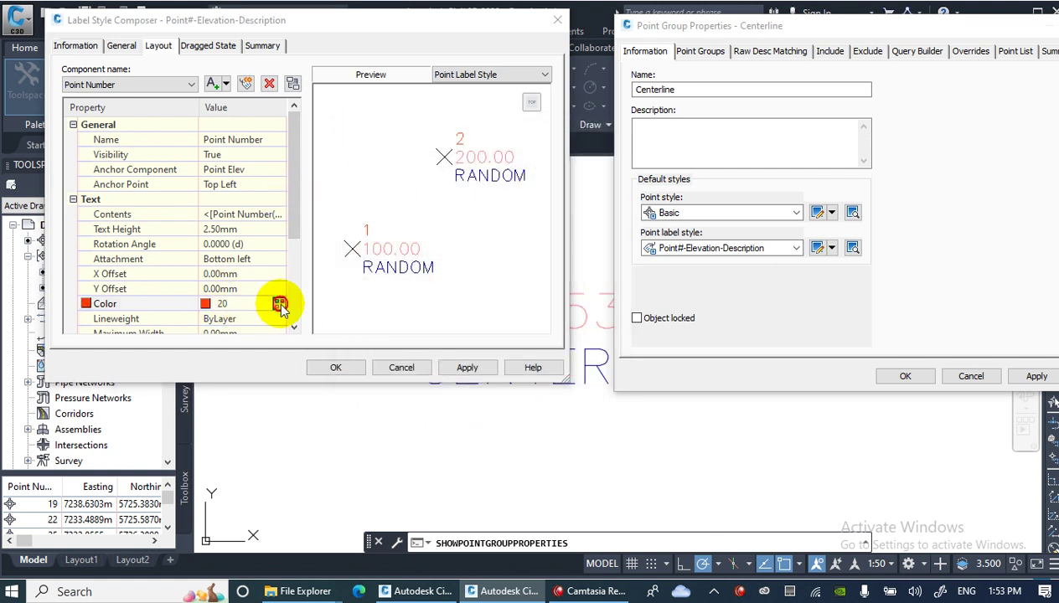
left_click(278, 303)
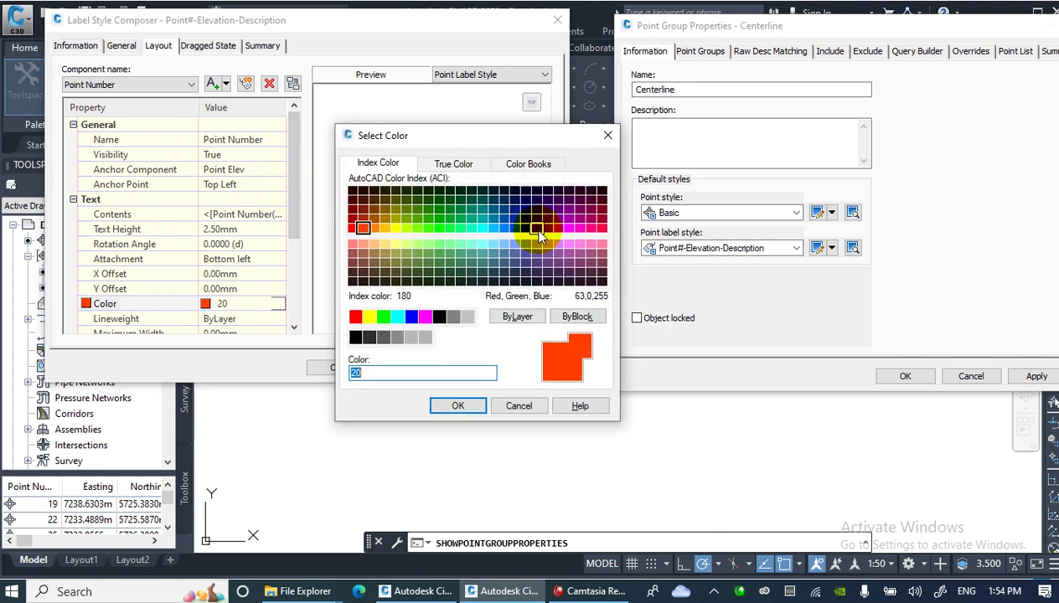
left_click(457, 406)
Set the Point Number component's border color to red from the index colors
left_click_drag(294, 208, 290, 284)
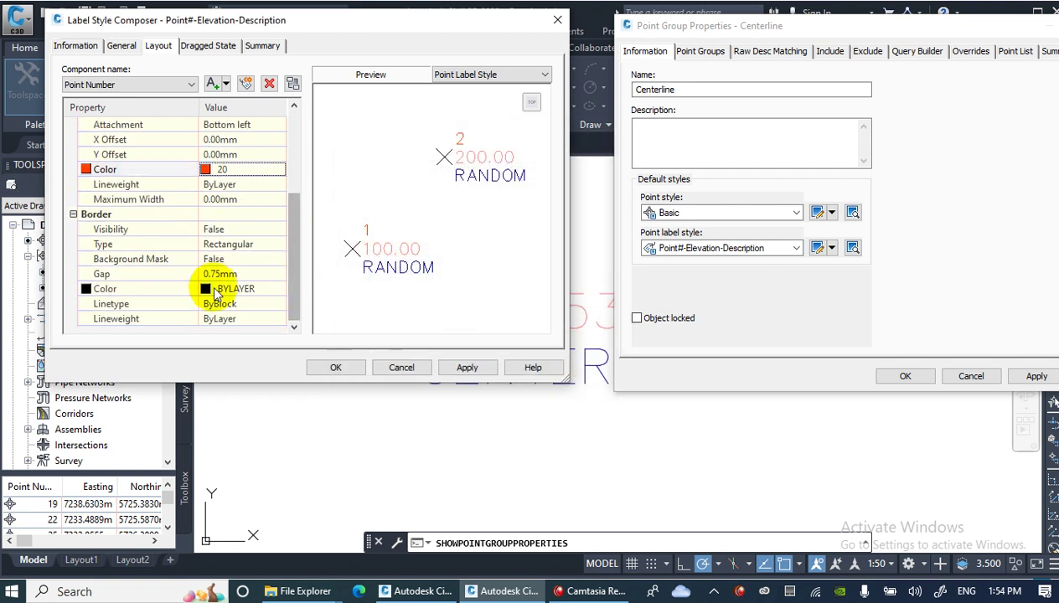
left_click(270, 289)
left_click(276, 288)
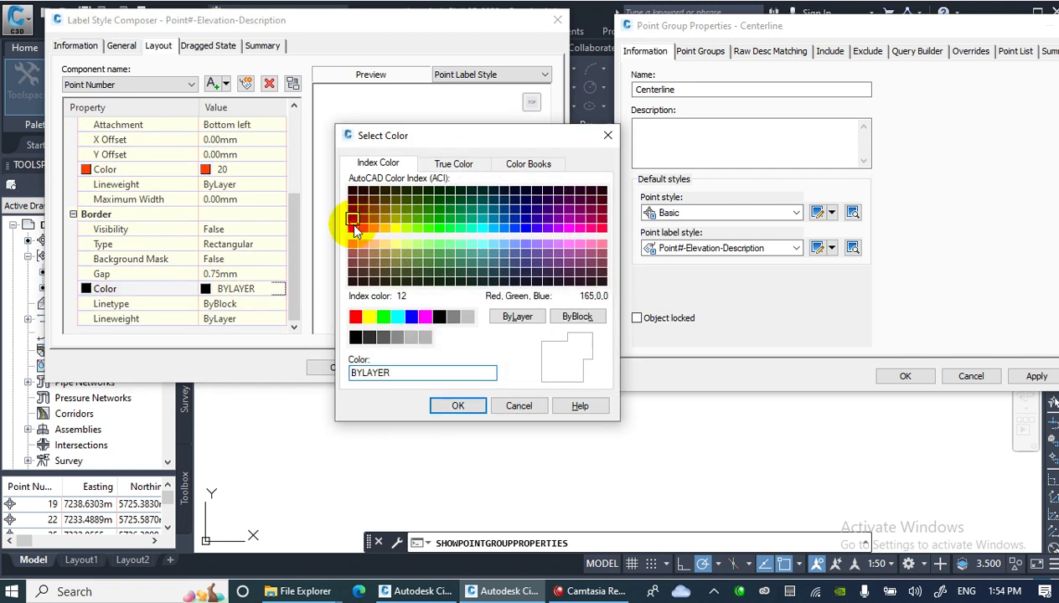
left_click(353, 231)
left_click(453, 406)
Set the Point Number component's text height to 5 mm
left_click_drag(288, 217, 289, 153)
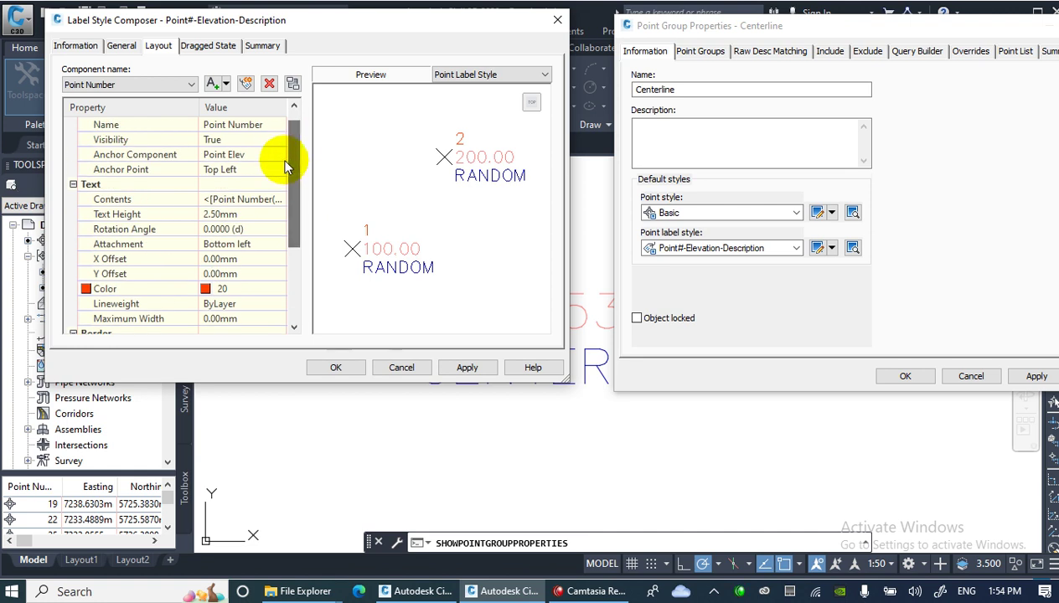
left_click(241, 216)
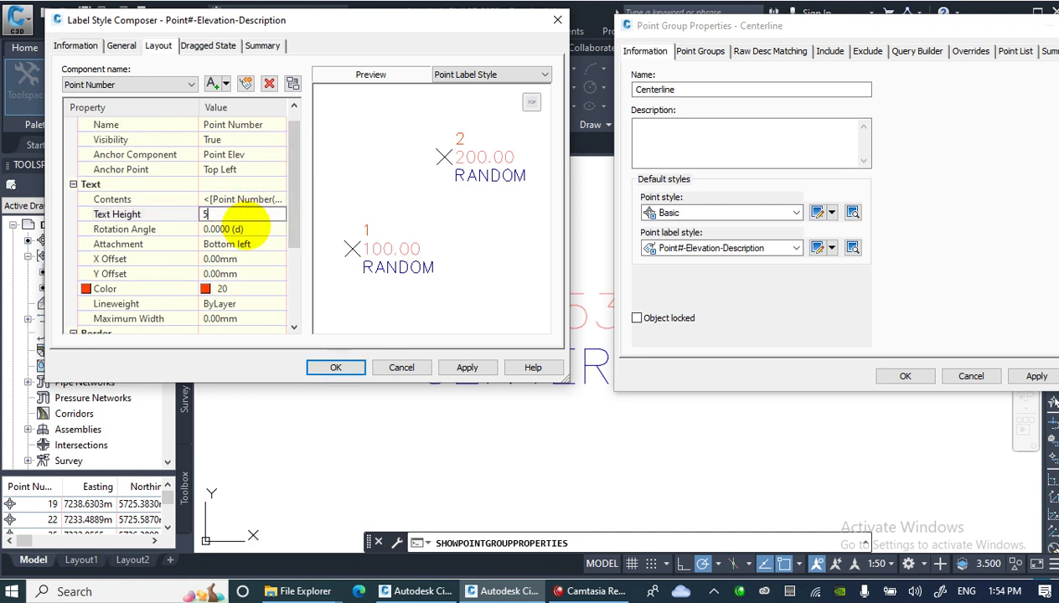
key("Return")
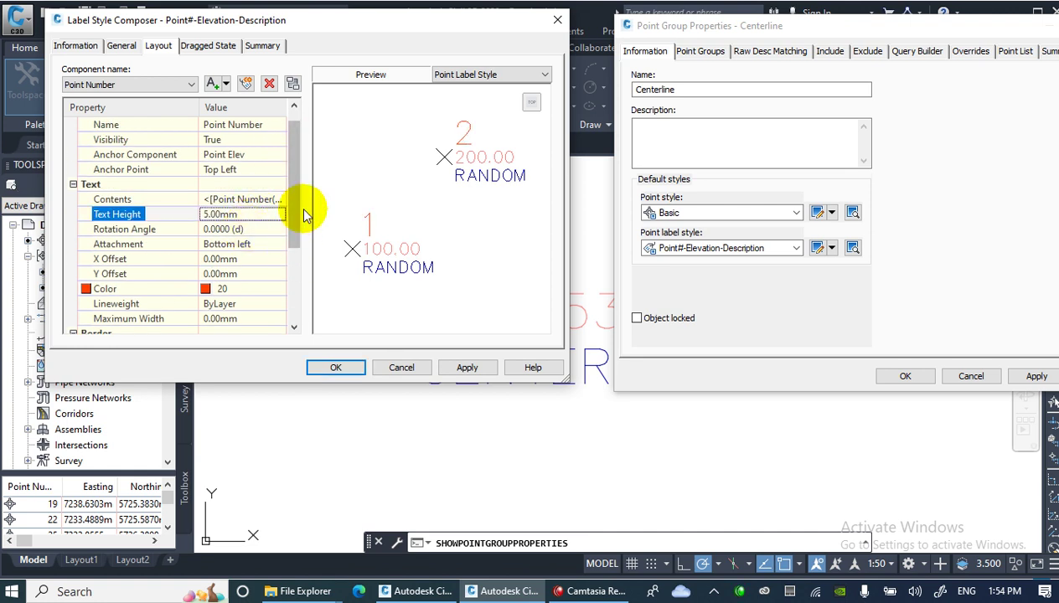
left_click_drag(293, 229, 289, 171)
Switch the layout to the Point Elev component and set its text color to index color 212
left_click(126, 84)
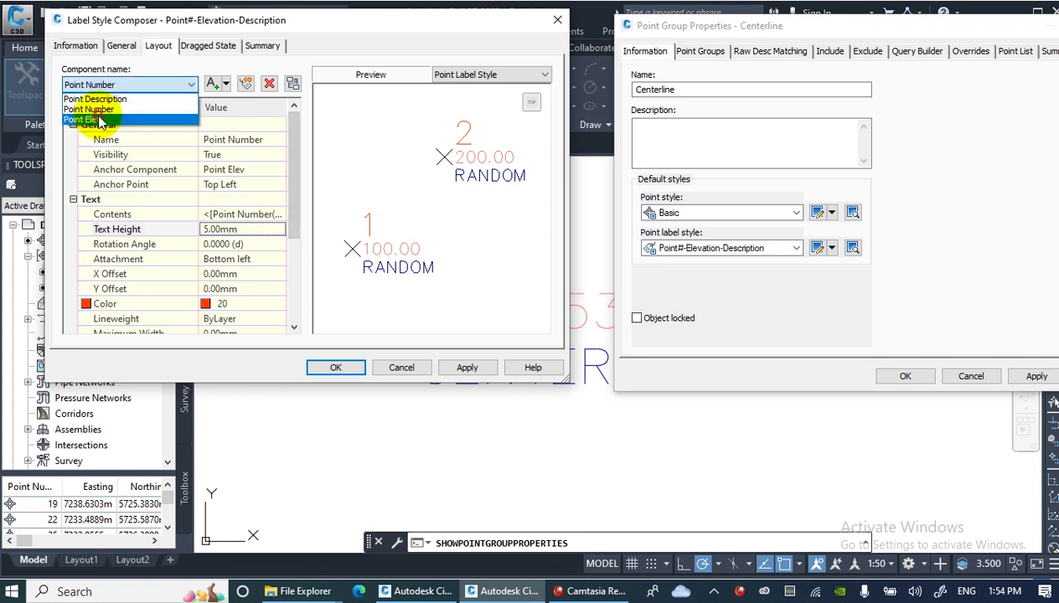
left_click(101, 109)
left_click(207, 303)
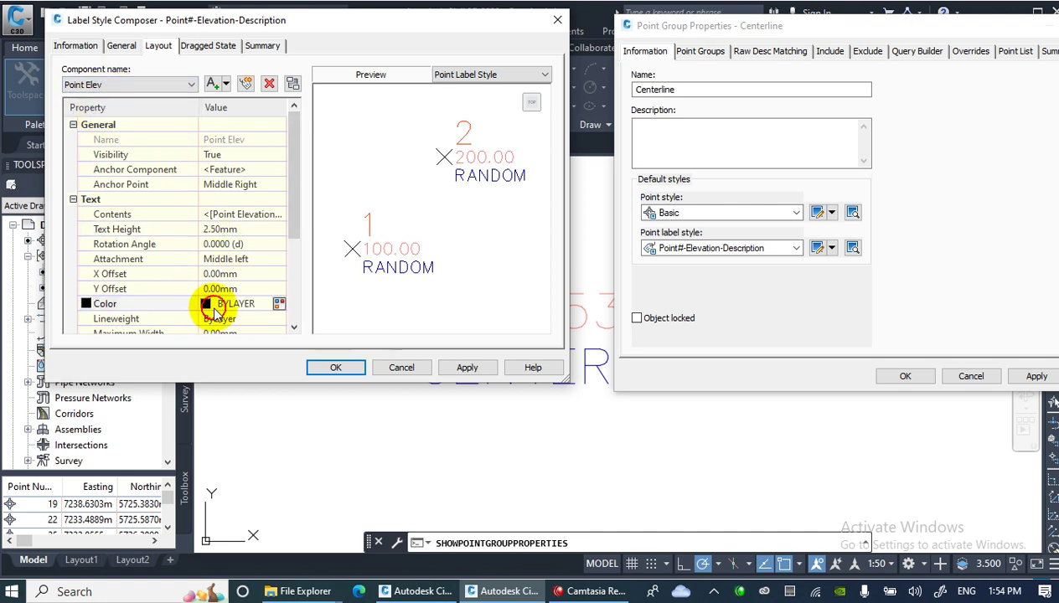
left_click(278, 303)
left_click(569, 220)
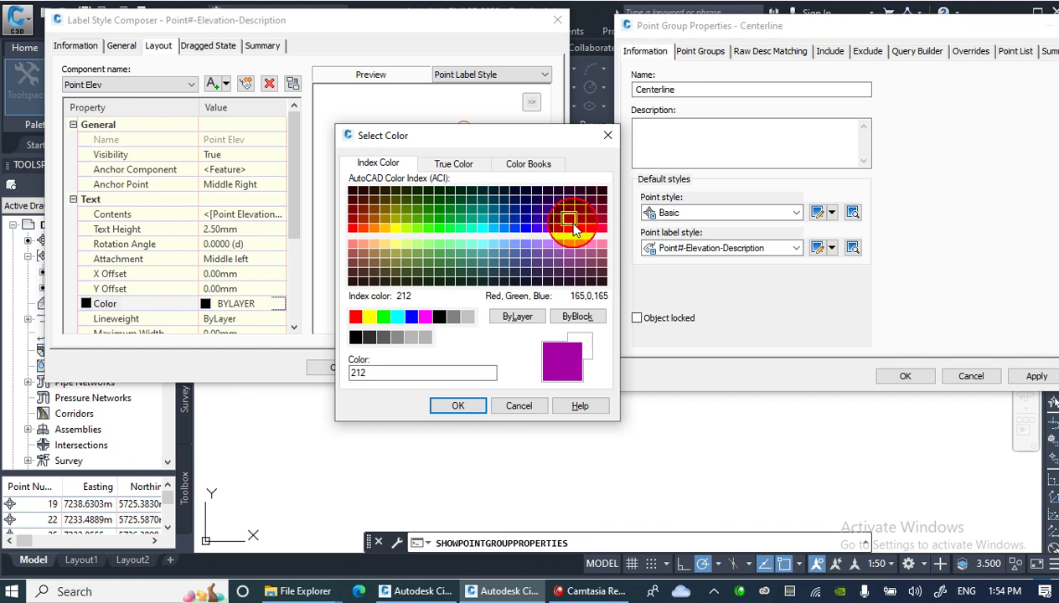
left_click(457, 405)
Set the Point Elev component's border color to index color 230
scroll(284, 251, "down", 3)
left_click(212, 289)
left_click(279, 288)
left_click(591, 227)
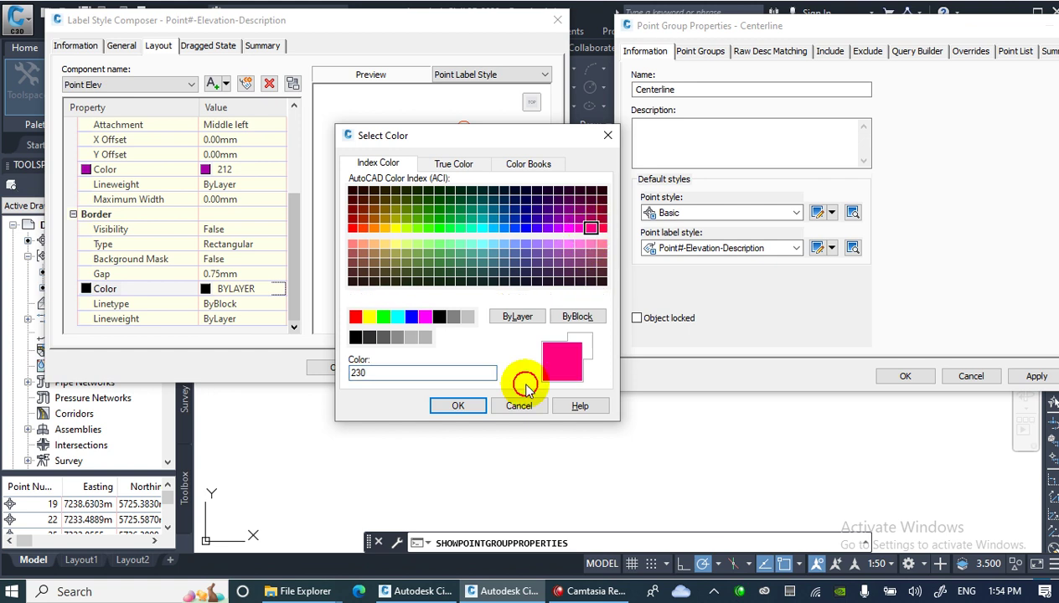
left_click(468, 402)
Set the Point Elev component's text height to 5 mm
scroll(224, 170, "up", 3)
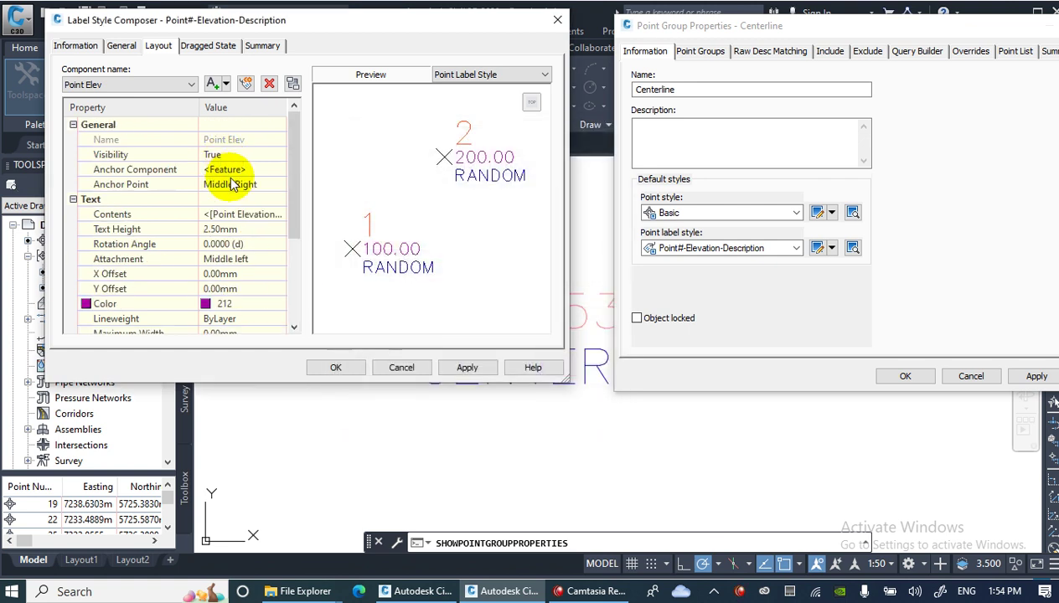
left_click(235, 228)
type("5")
key("Return")
Set the Point Number component's text height to 2.50 mm and accept the label style and Centerline group changes
left_click(92, 86)
left_click(94, 97)
left_click(231, 231)
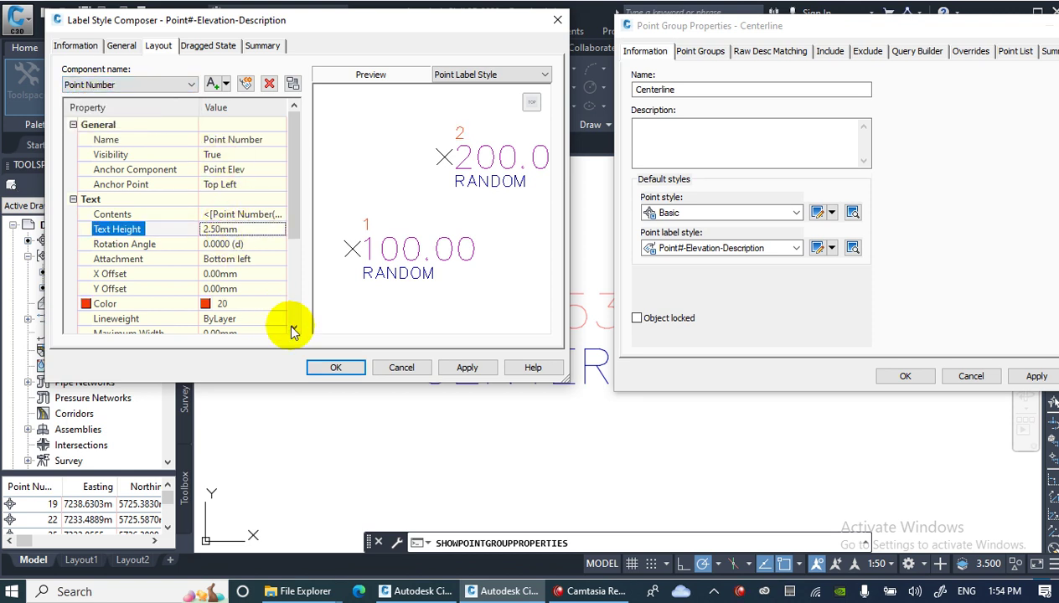
left_click(322, 366)
left_click(896, 374)
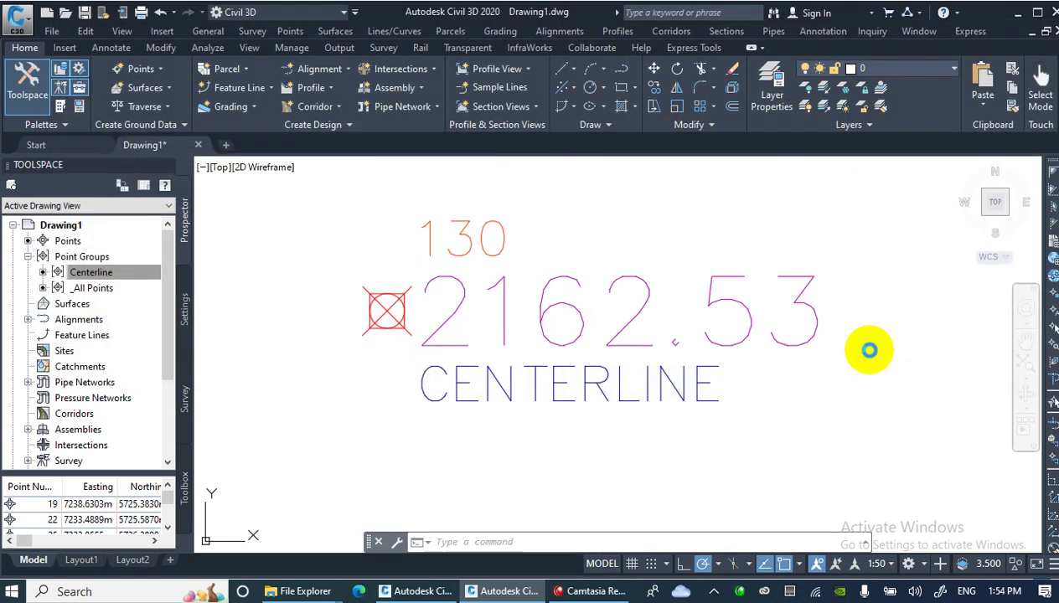
Examine the restyled number, elevation and description label of centerline point 130 close up and from farther away
scroll(590, 353, "down", 4)
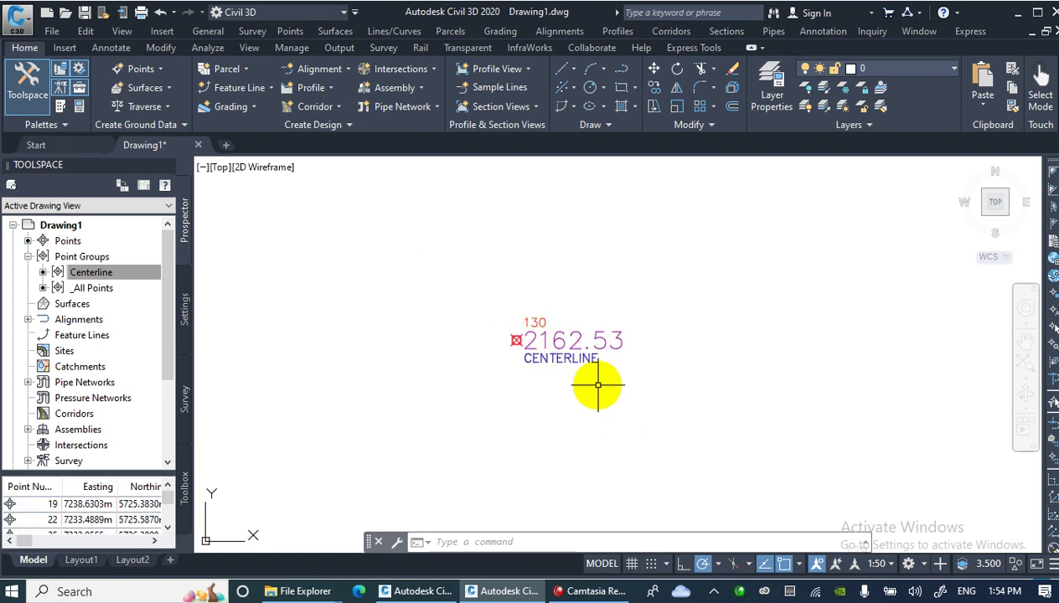
scroll(559, 366, "up", 2)
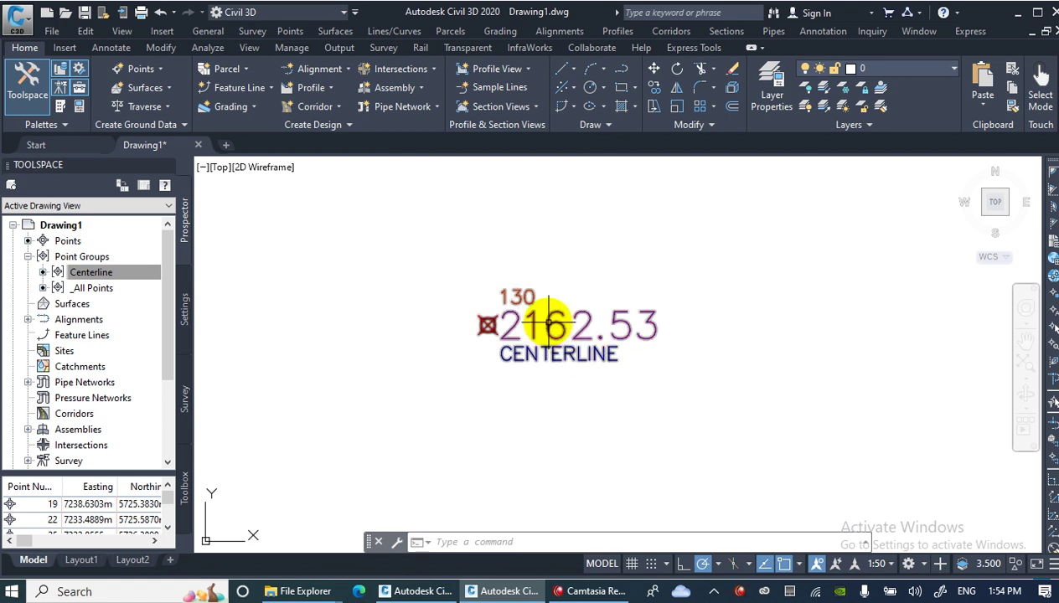
scroll(521, 293, "up", 7)
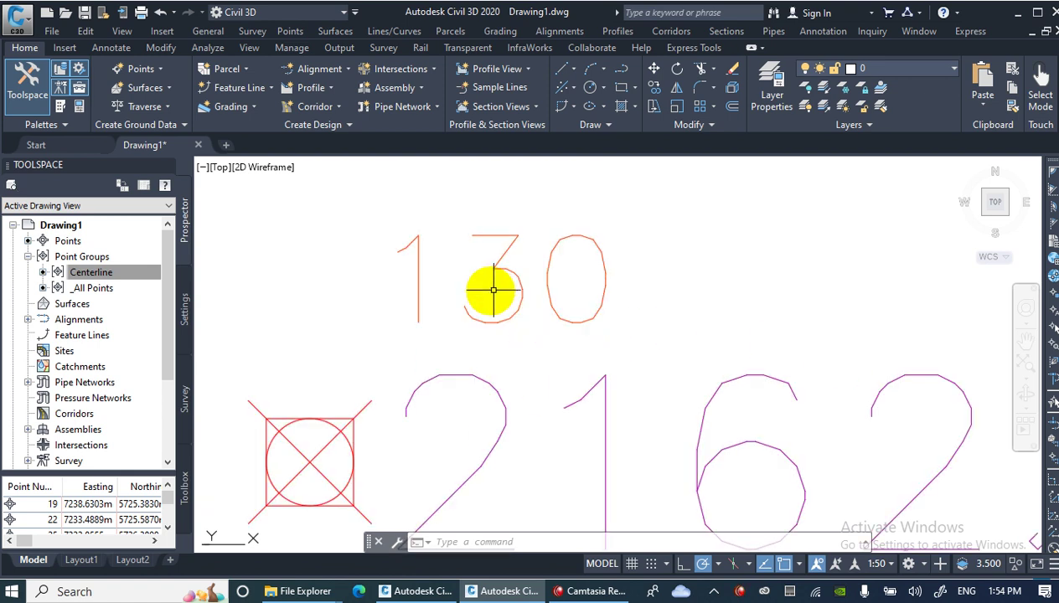
scroll(516, 306, "down", 10)
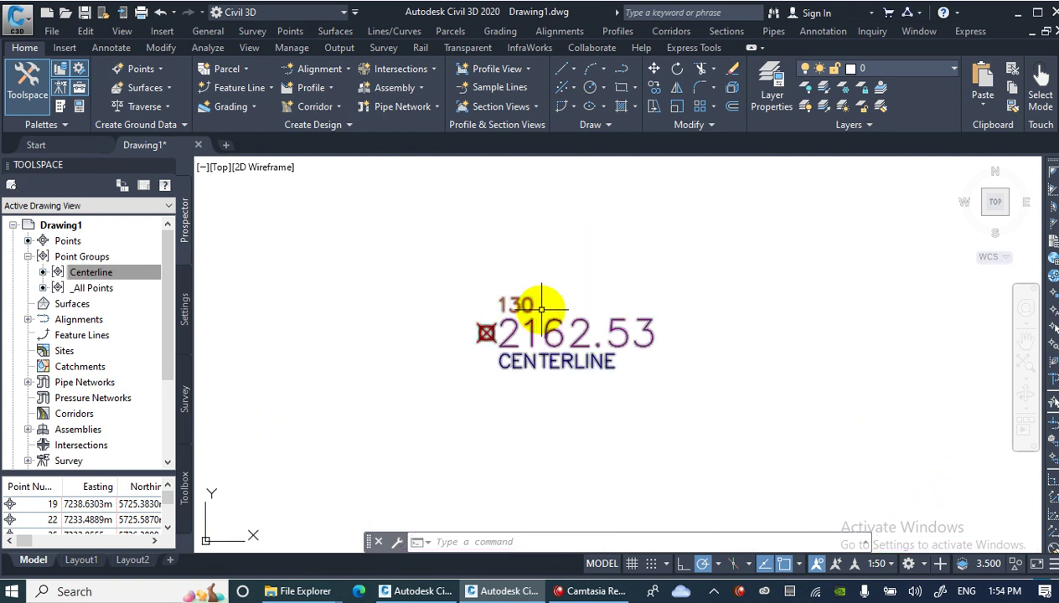
middle_click_drag(482, 333, 651, 296)
scroll(603, 327, "up", 4)
left_click(94, 273)
left_click(102, 259)
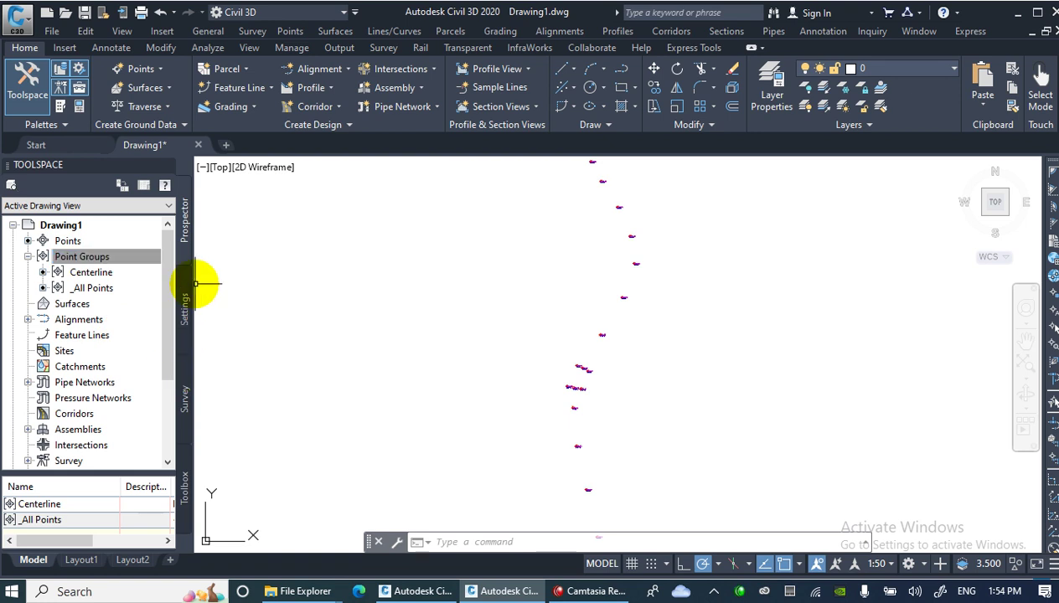
right_click(66, 261)
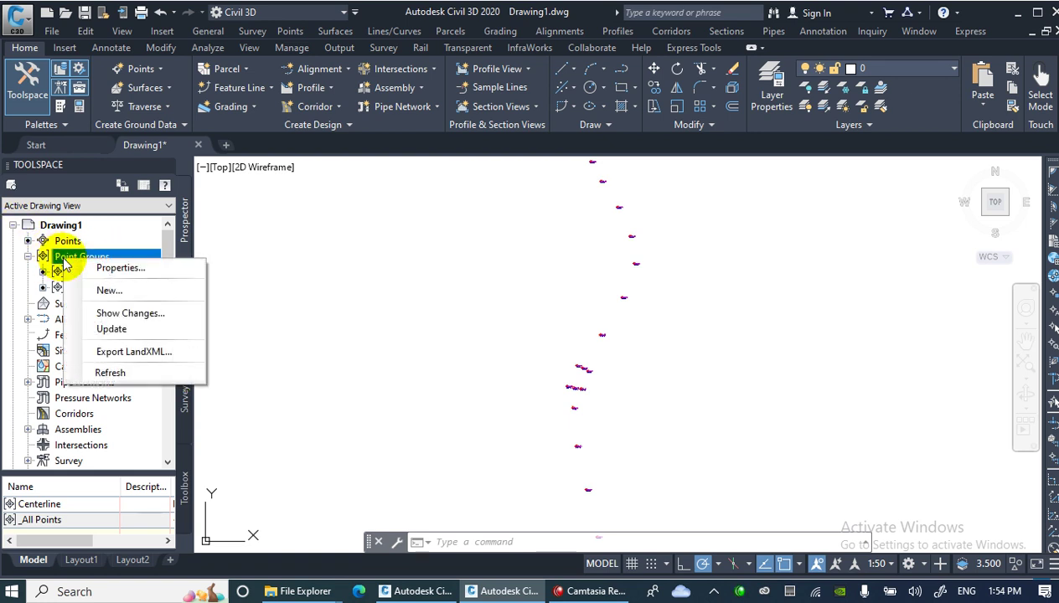
left_click(459, 300)
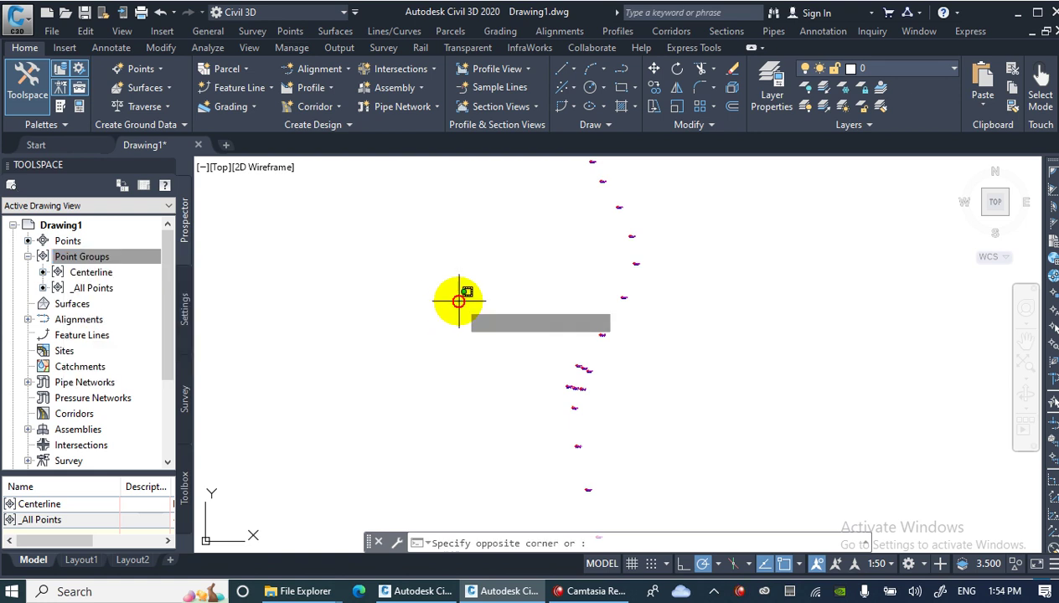
left_click(347, 241)
left_click(289, 31)
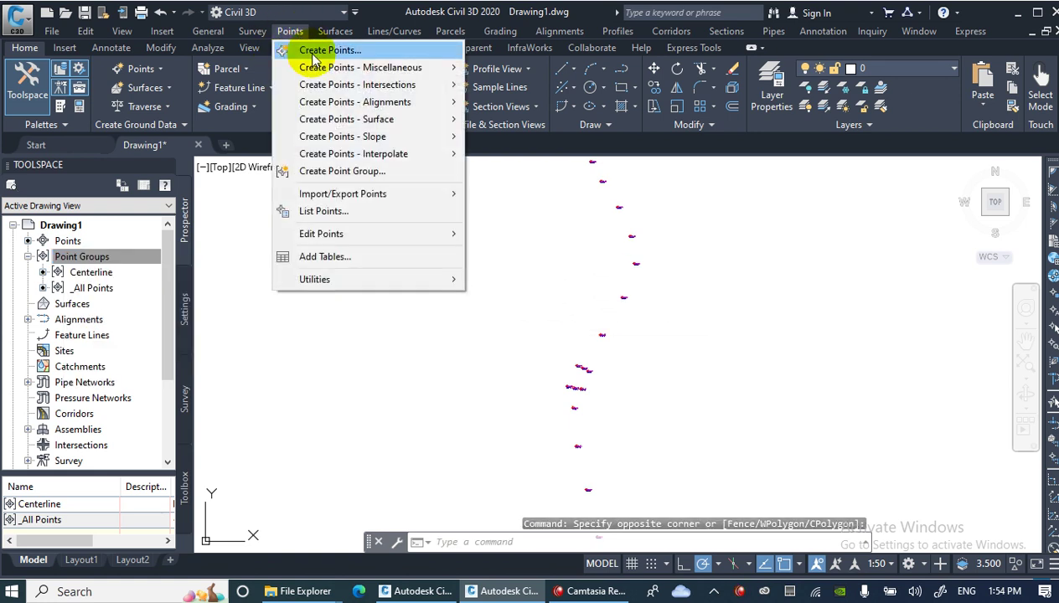
left_click(314, 54)
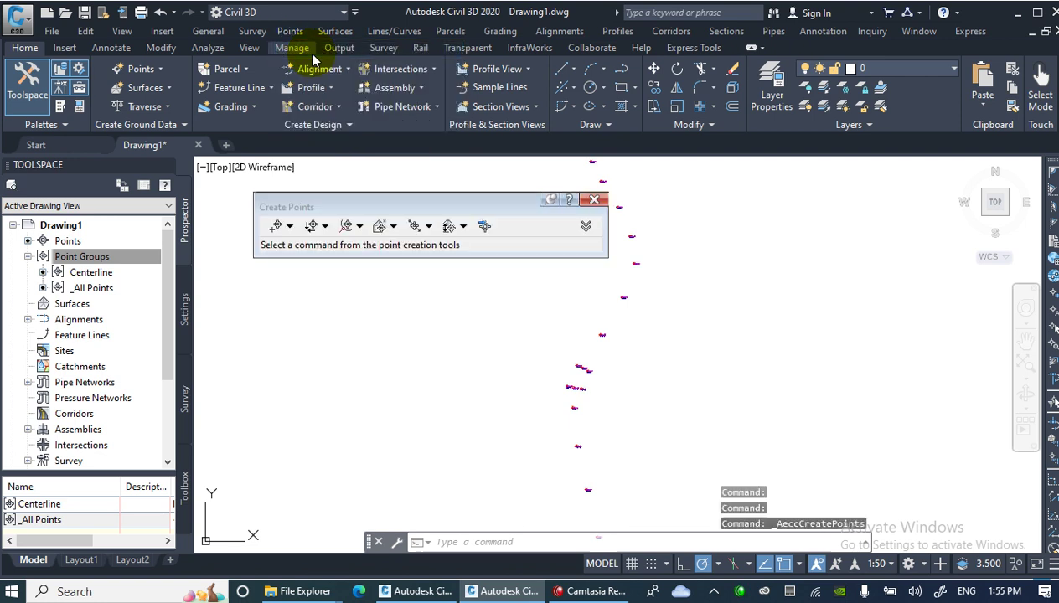
left_click(588, 204)
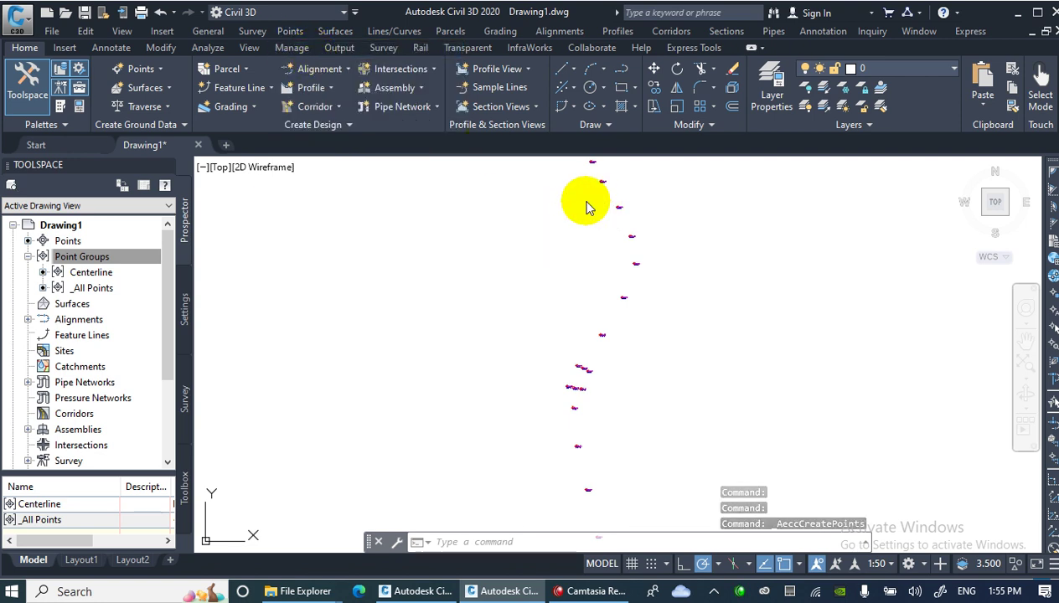
left_click(453, 351)
Change the annotation scale of the drawing to 1:100 and inspect the enlarged centerline point labels
scroll(434, 276, "down", 4)
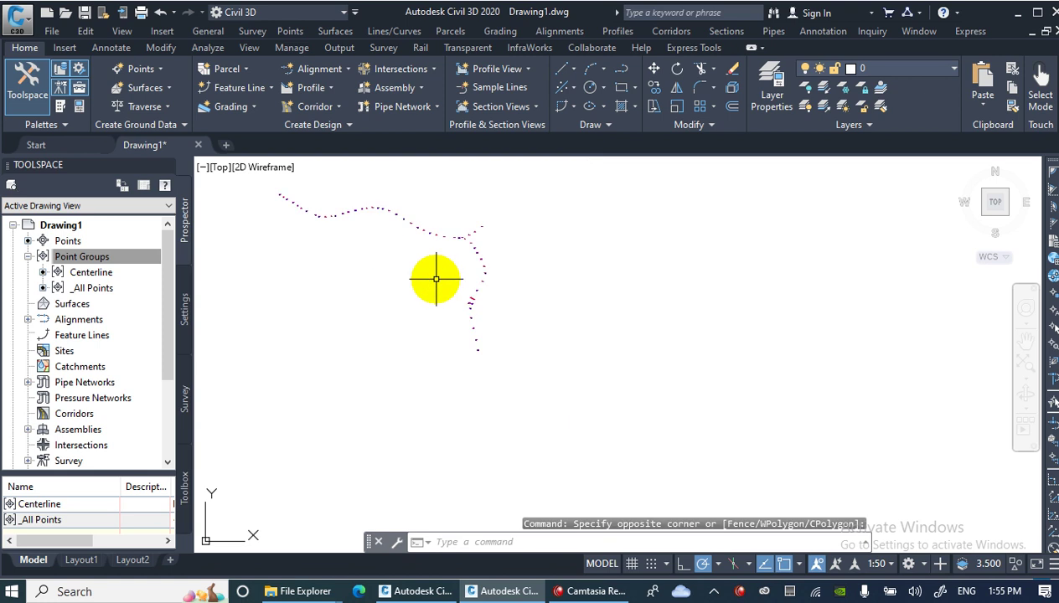
scroll(519, 326, "up", 2)
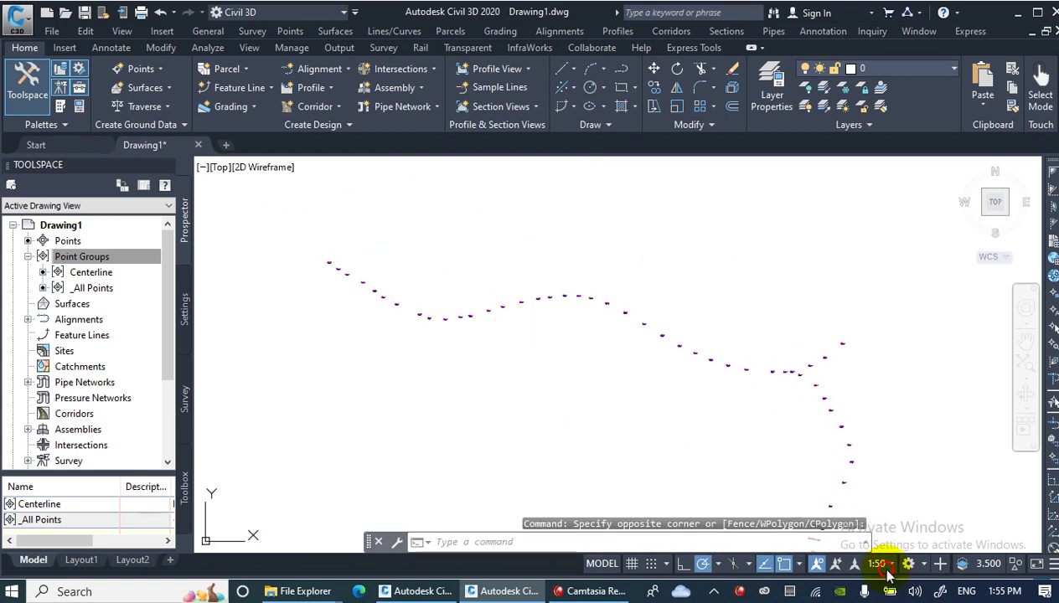
left_click(886, 570)
left_click(584, 328)
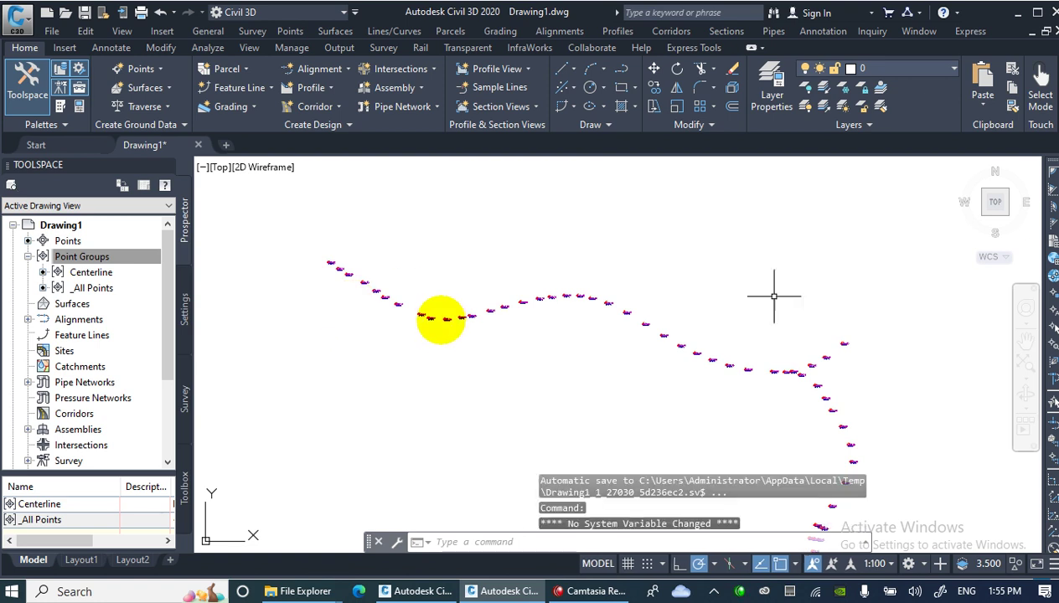
scroll(339, 268, "up", 2)
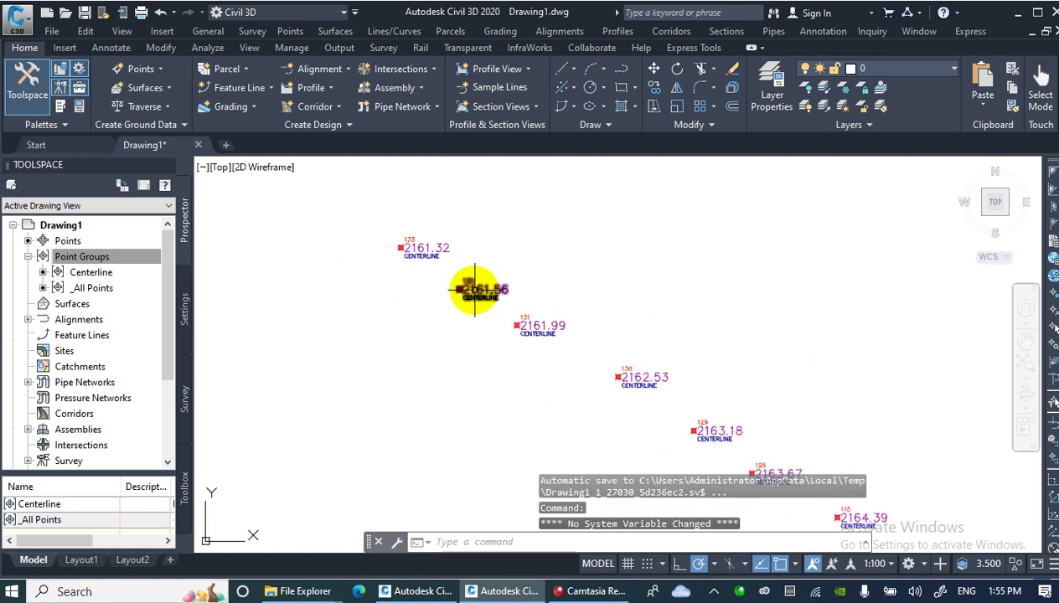
Compare the points listed for the Centerline group with those of the _All Points group
left_click(71, 271)
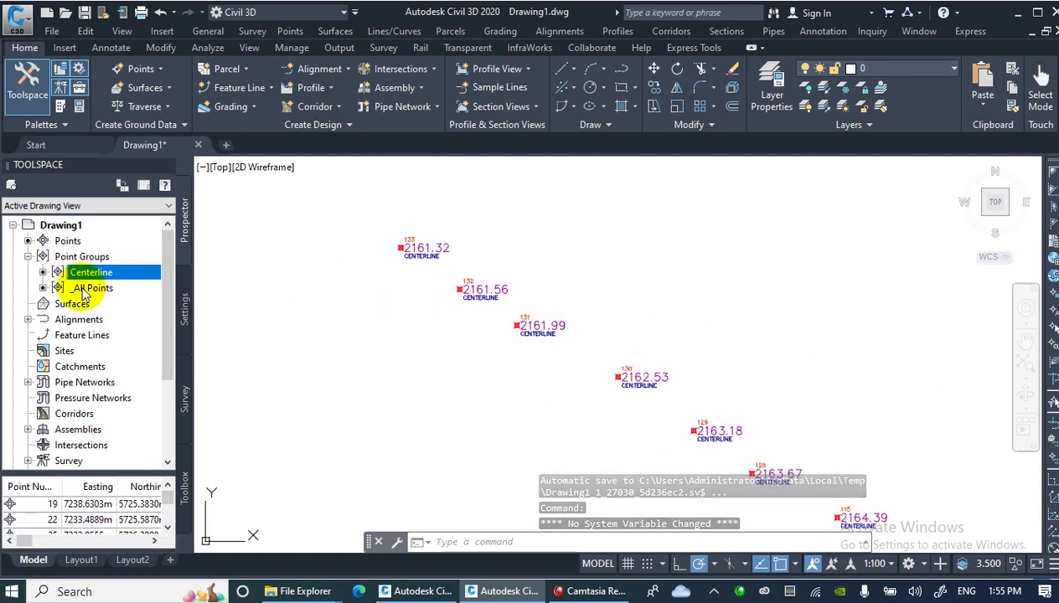
left_click(87, 287)
left_click(86, 273)
left_click(100, 289)
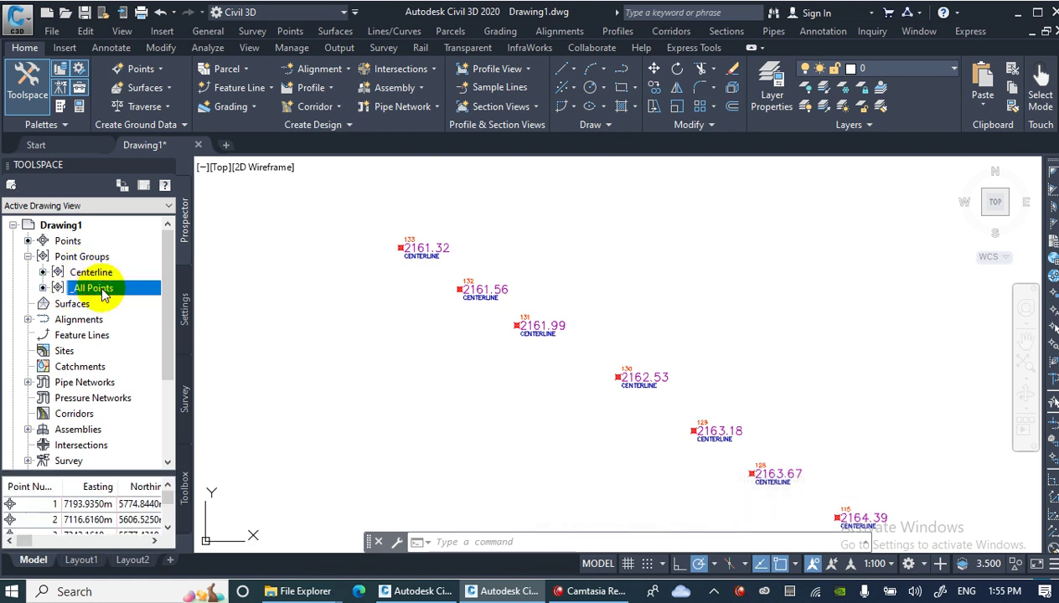
left_click(89, 275)
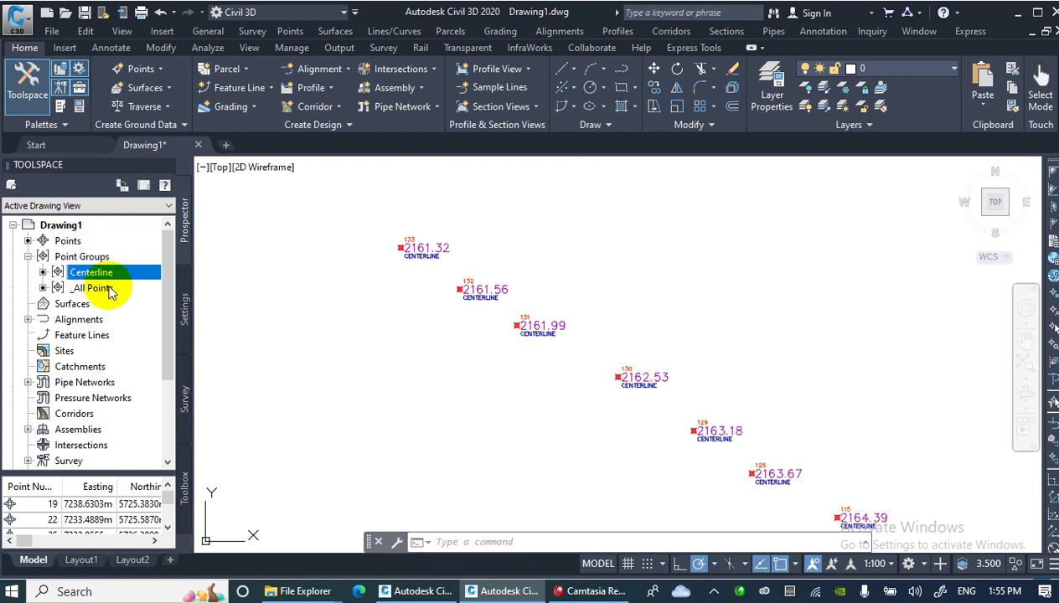
Assign the Basic point style and Description Only label style to the _All Points group and inspect the displayed points
left_click(105, 288)
right_click(107, 290)
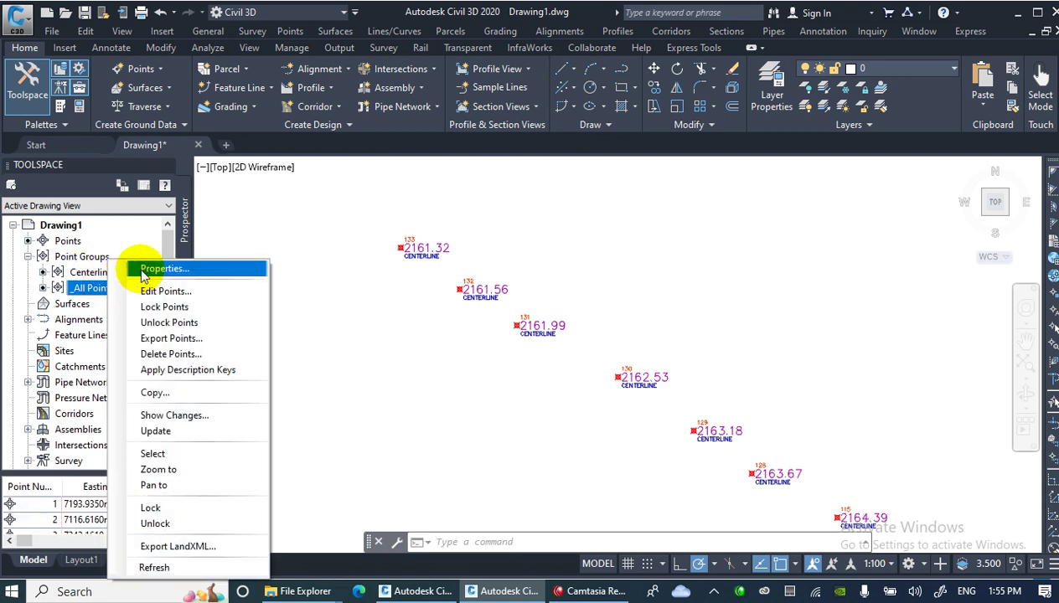
left_click(139, 268)
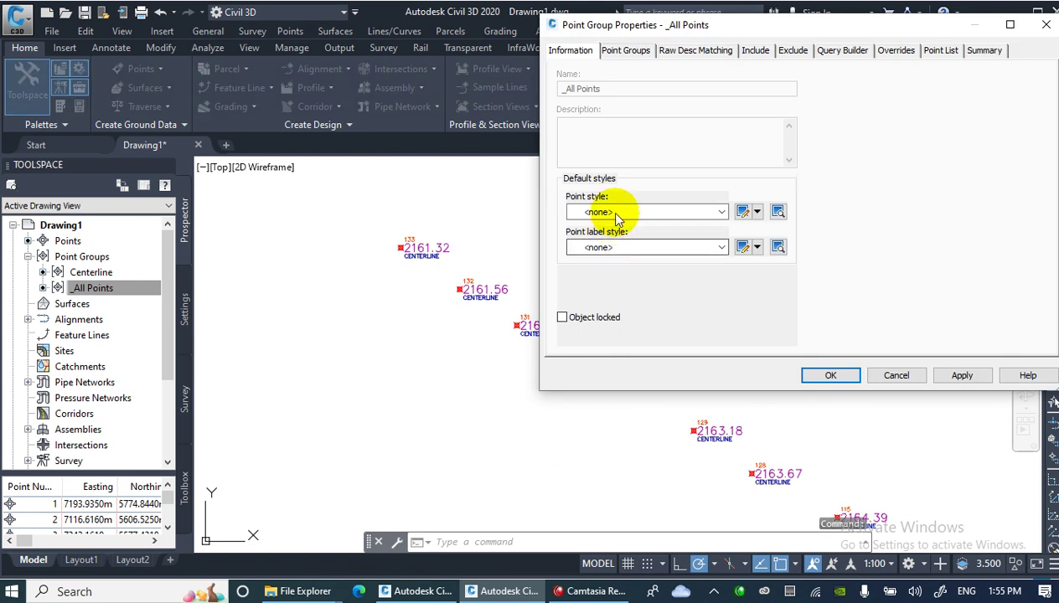
left_click(614, 211)
left_click(612, 241)
left_click(619, 247)
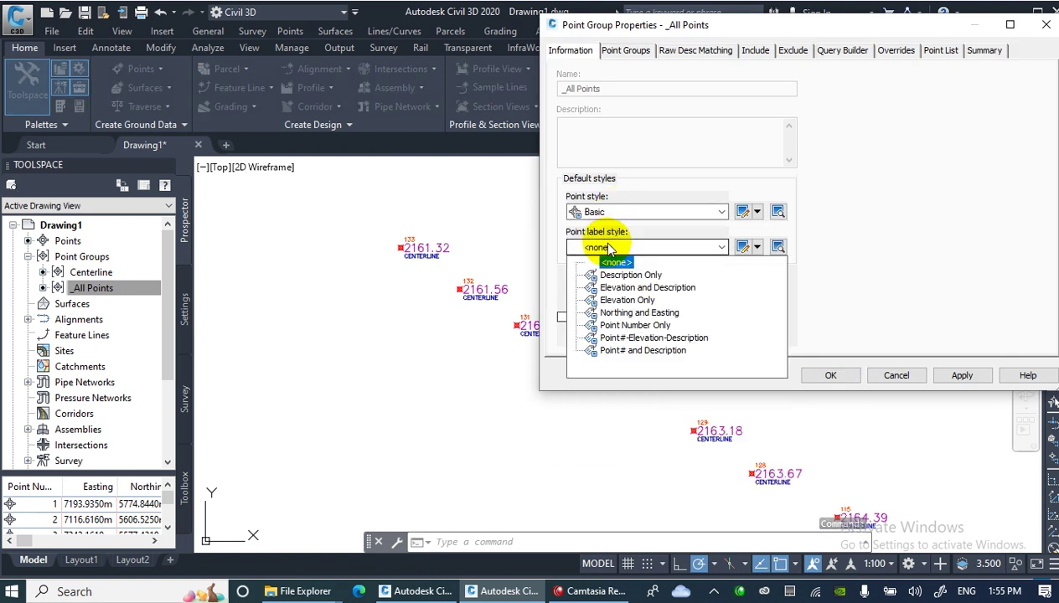
left_click(620, 277)
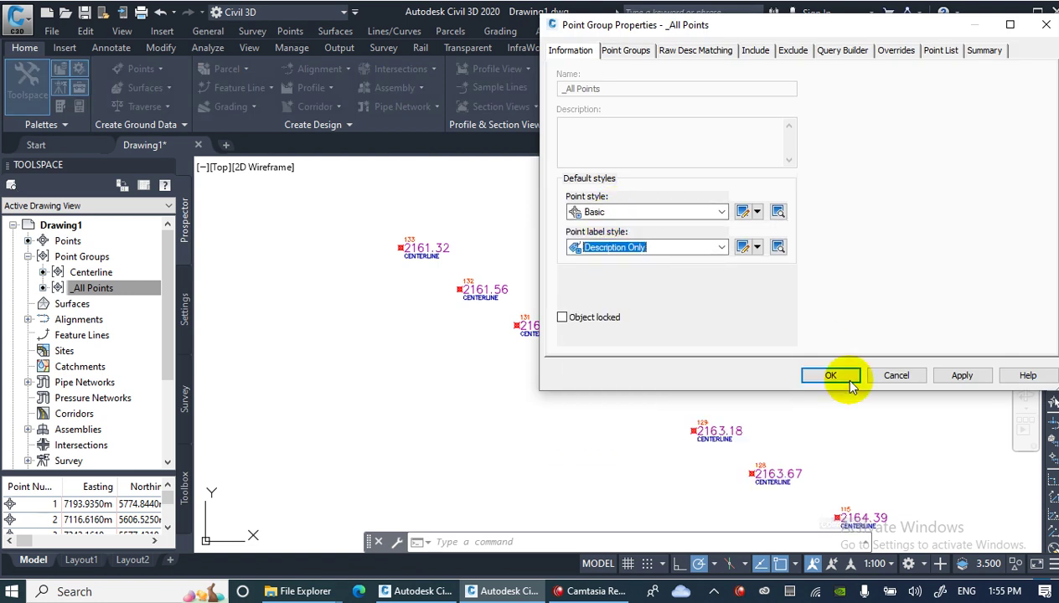
left_click(830, 374)
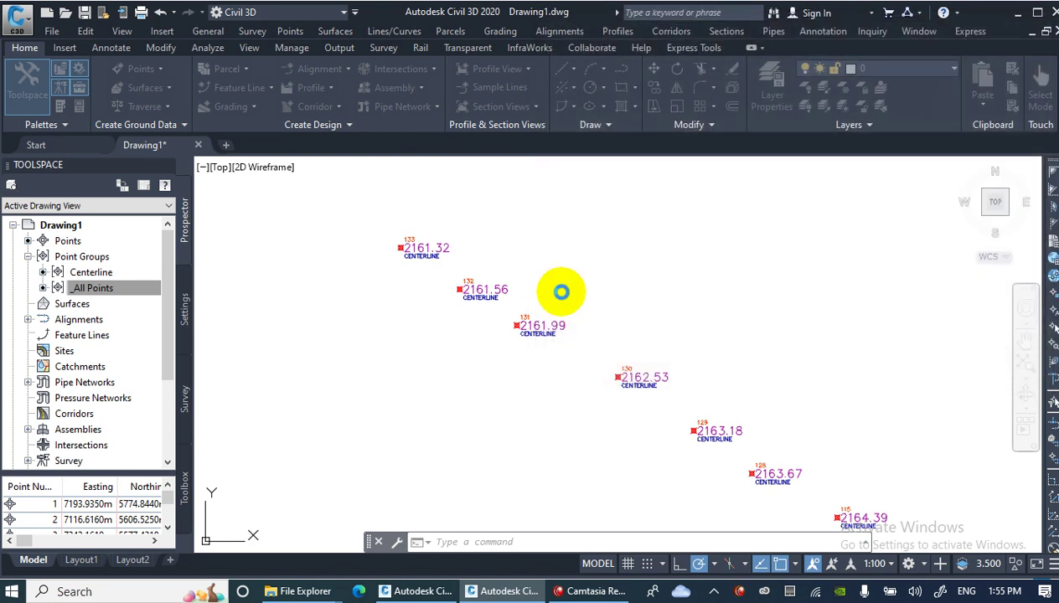
scroll(413, 265, "down", 5)
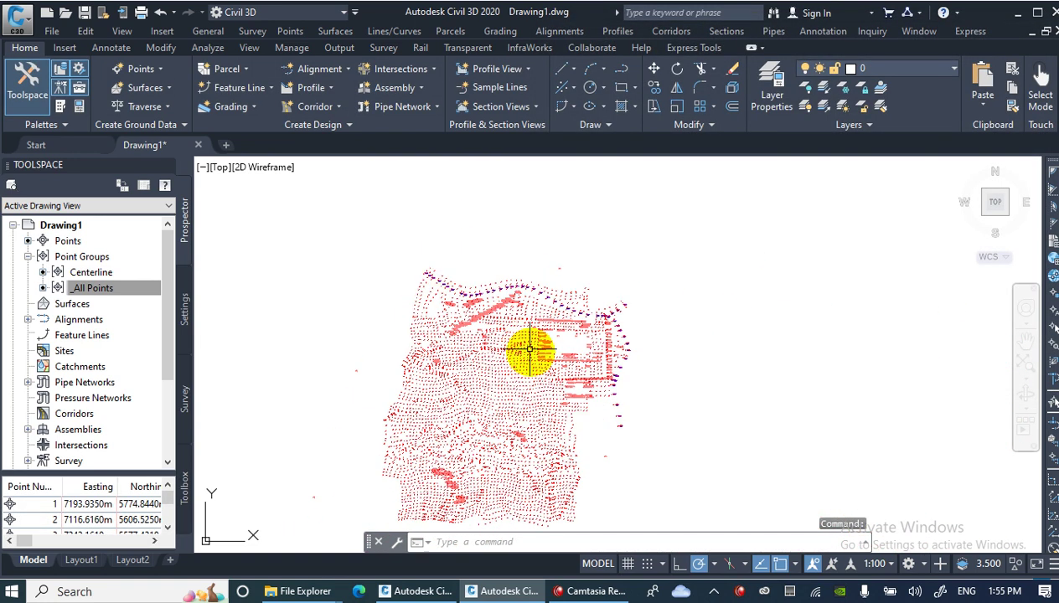
scroll(528, 345, "down", 2)
mouse_move(476, 285)
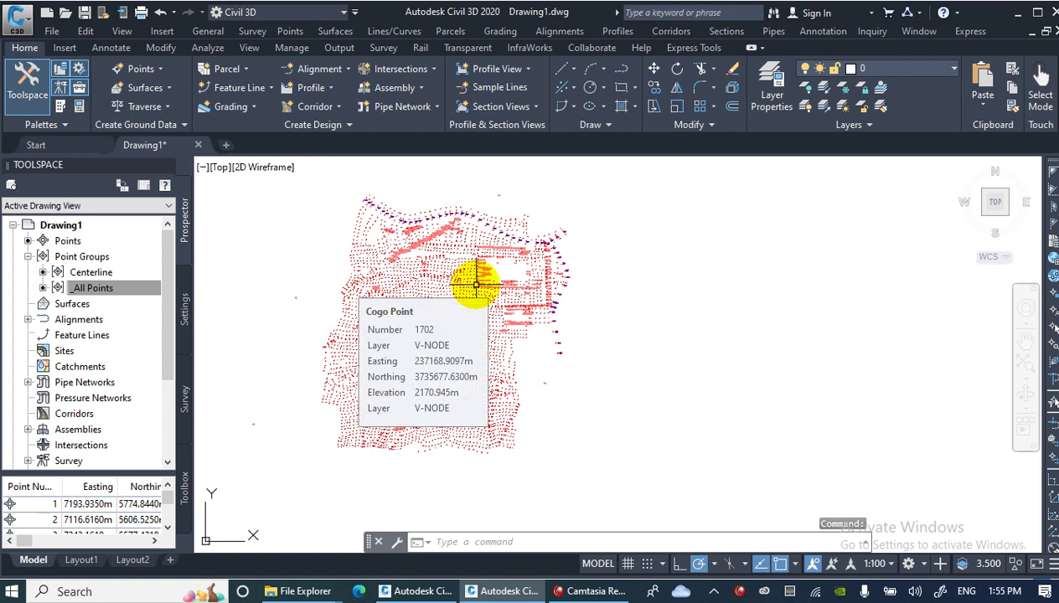
scroll(350, 220, "up", 6)
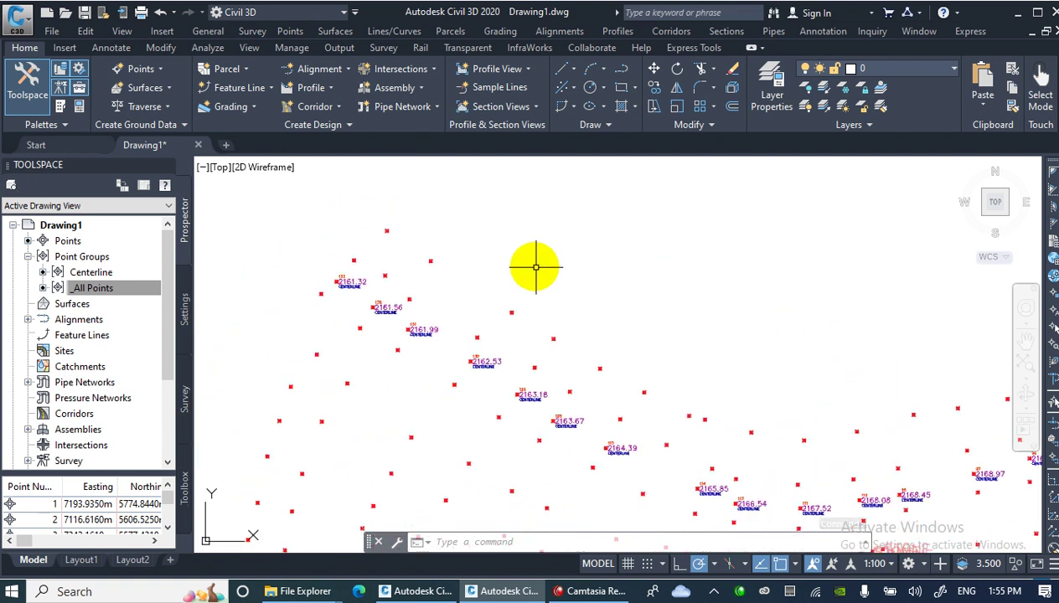
Set both the point style and point label style of the _All Points group to <none>
left_click(95, 288)
right_click(94, 288)
left_click(132, 269)
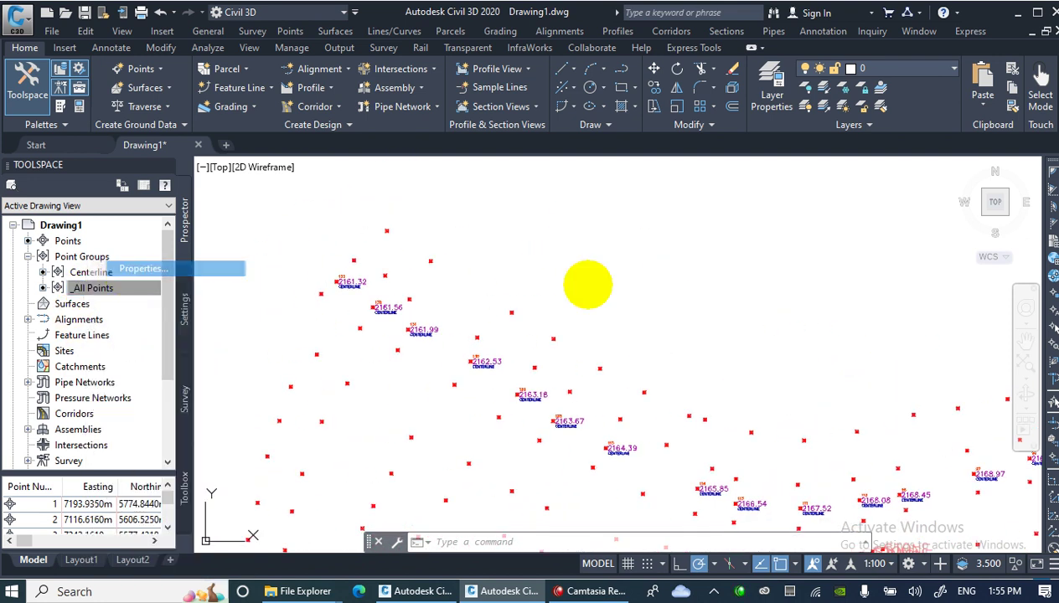
left_click(605, 211)
left_click(602, 226)
left_click(610, 247)
left_click(624, 262)
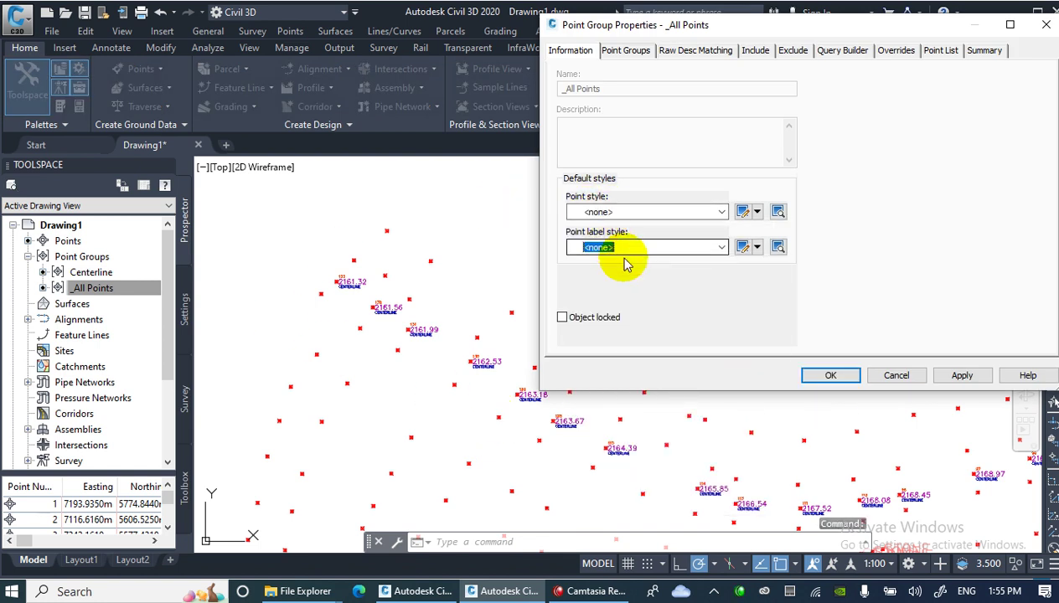
left_click(829, 377)
scroll(656, 236, "down", 1)
scroll(709, 389, "up", 1)
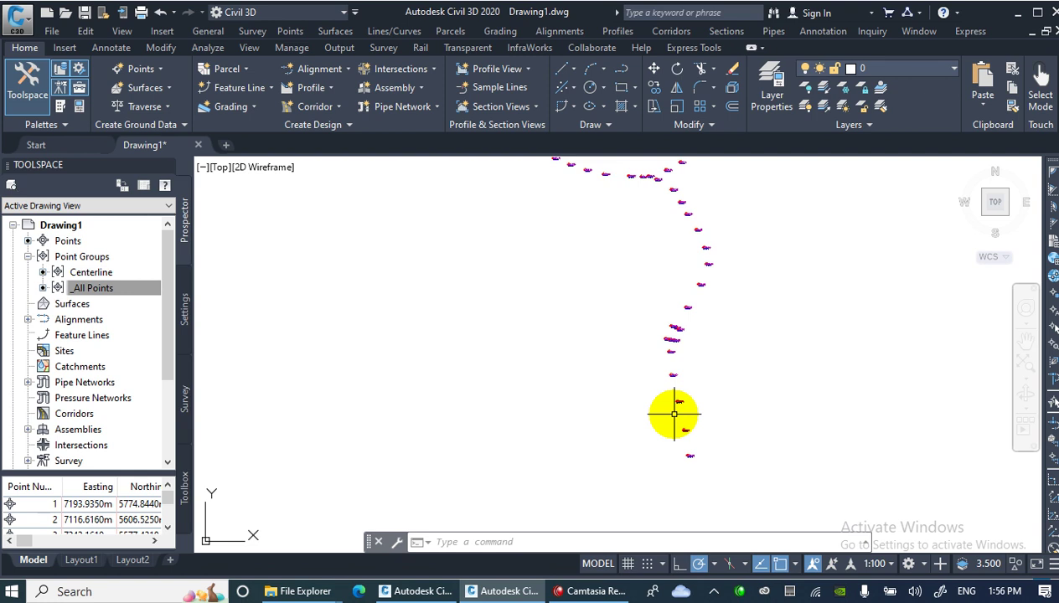
left_click(337, 31)
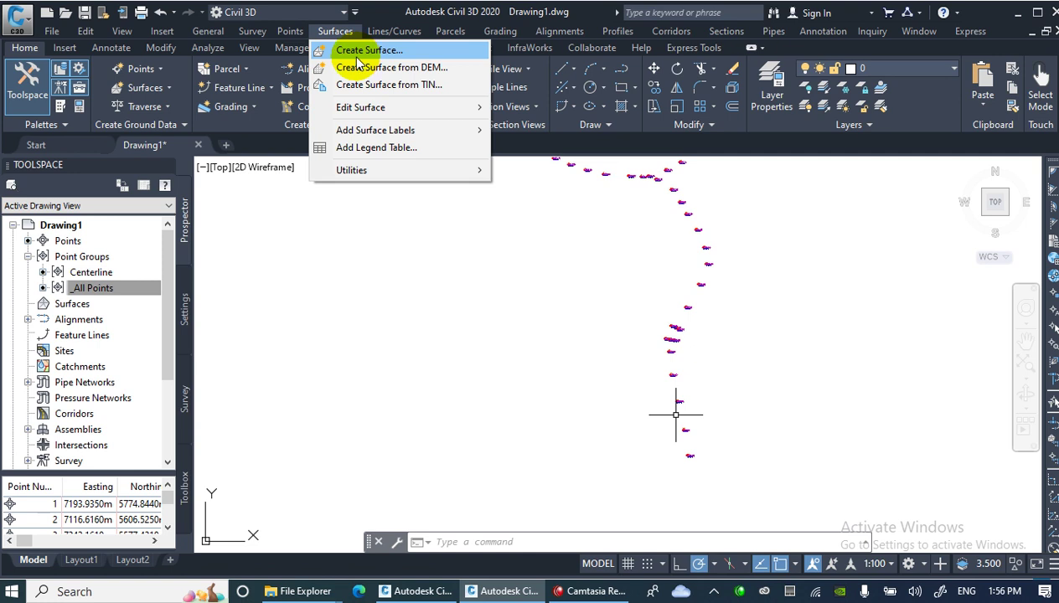
left_click(37, 163)
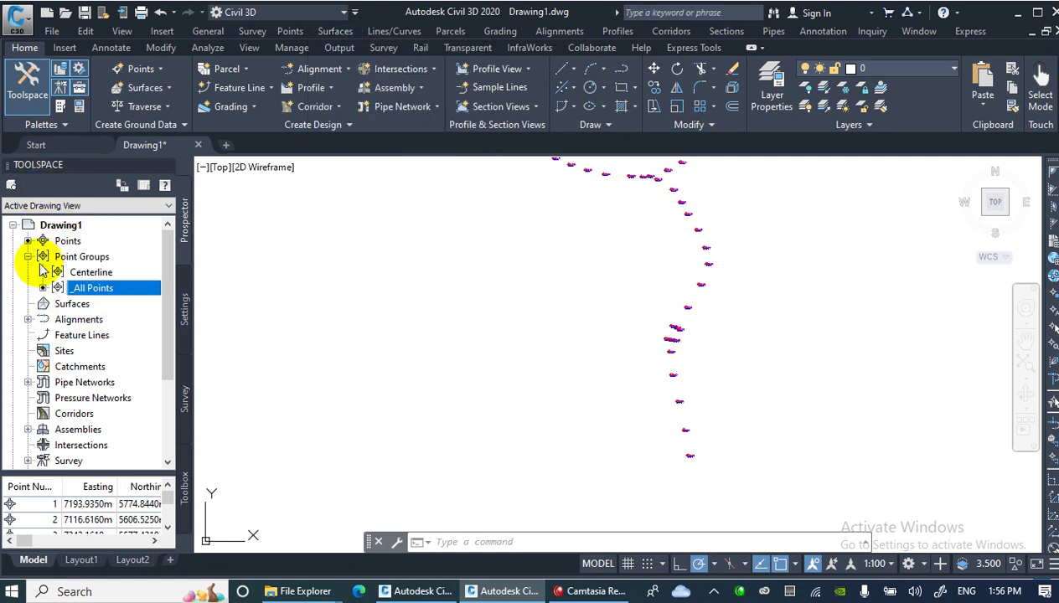
left_click(52, 304)
right_click(52, 305)
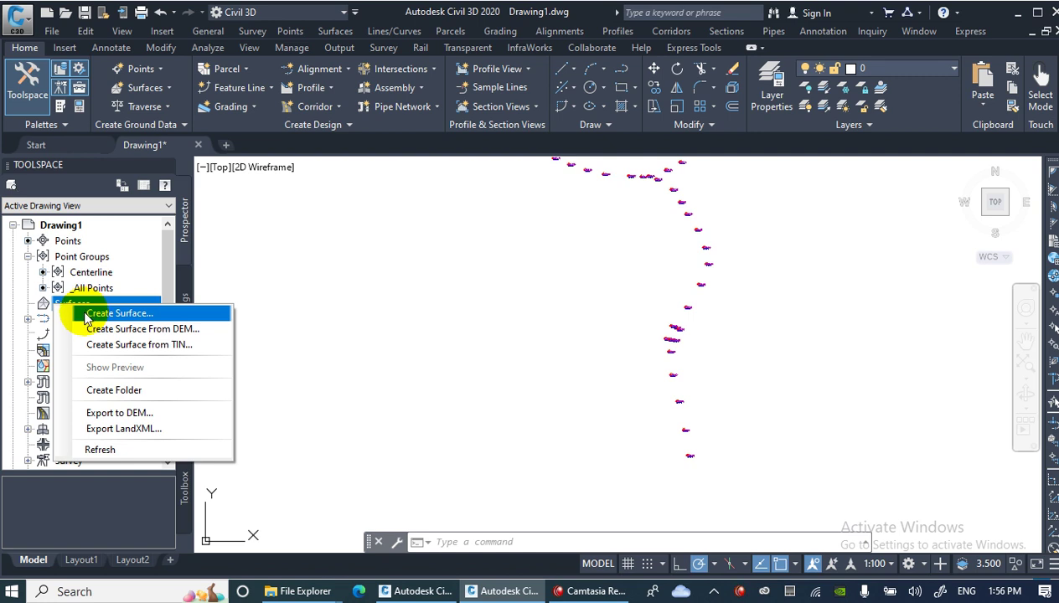
left_click(64, 172)
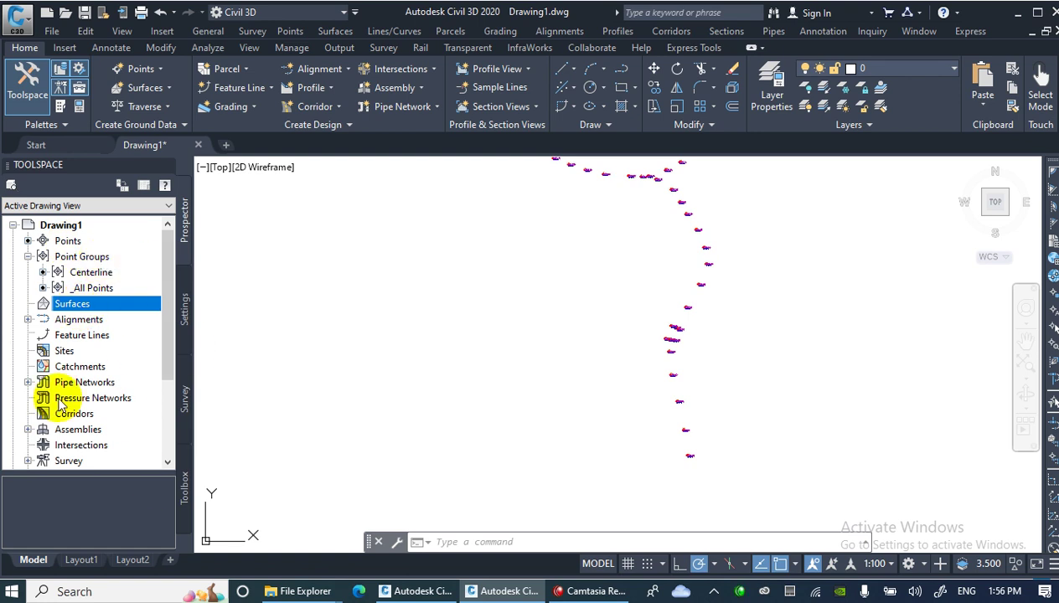
left_click(438, 374)
Create a TIN surface on layer C-TOPO with the default name and the Contours 2m and 10m (Background) style
left_click(336, 31)
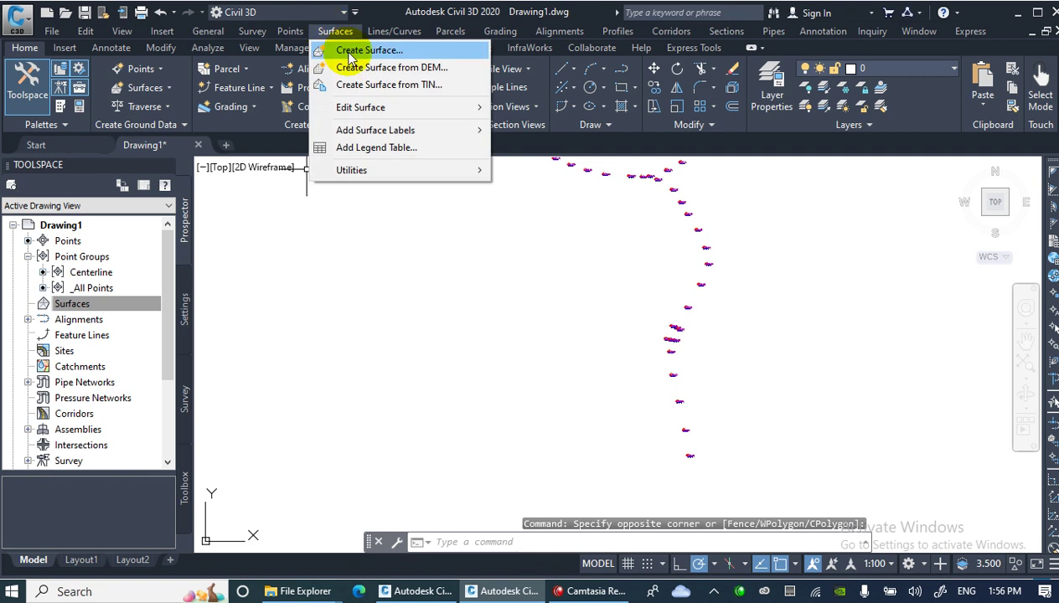
left_click(350, 54)
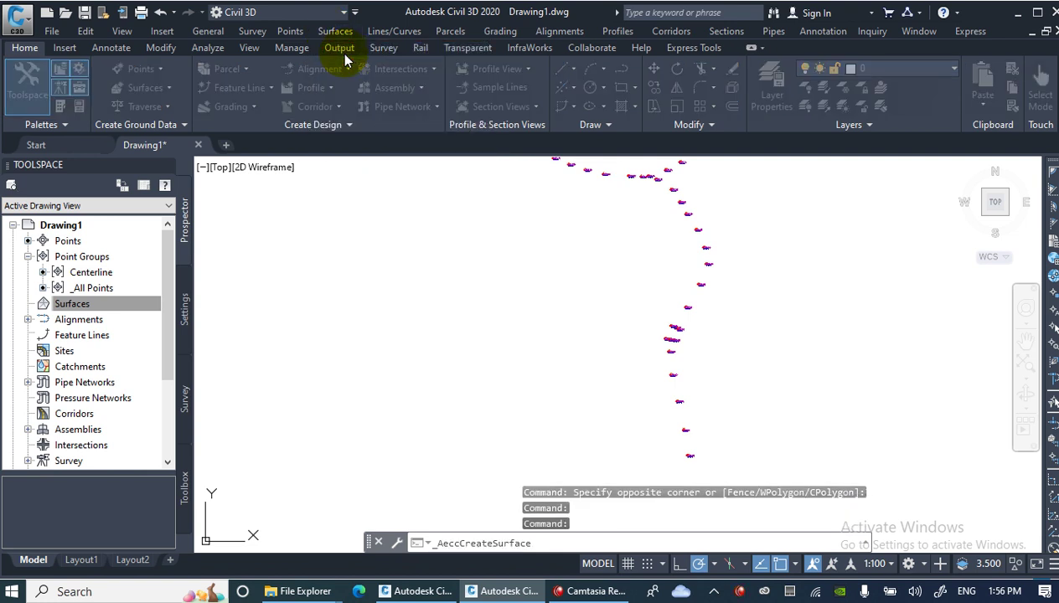
left_click_drag(404, 144, 210, 27)
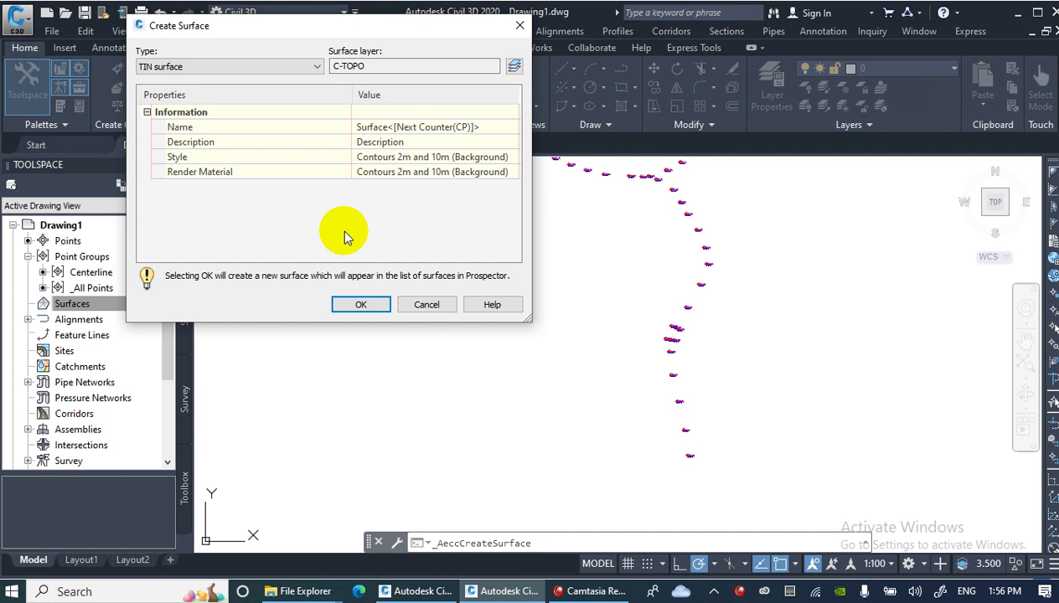
left_click(348, 305)
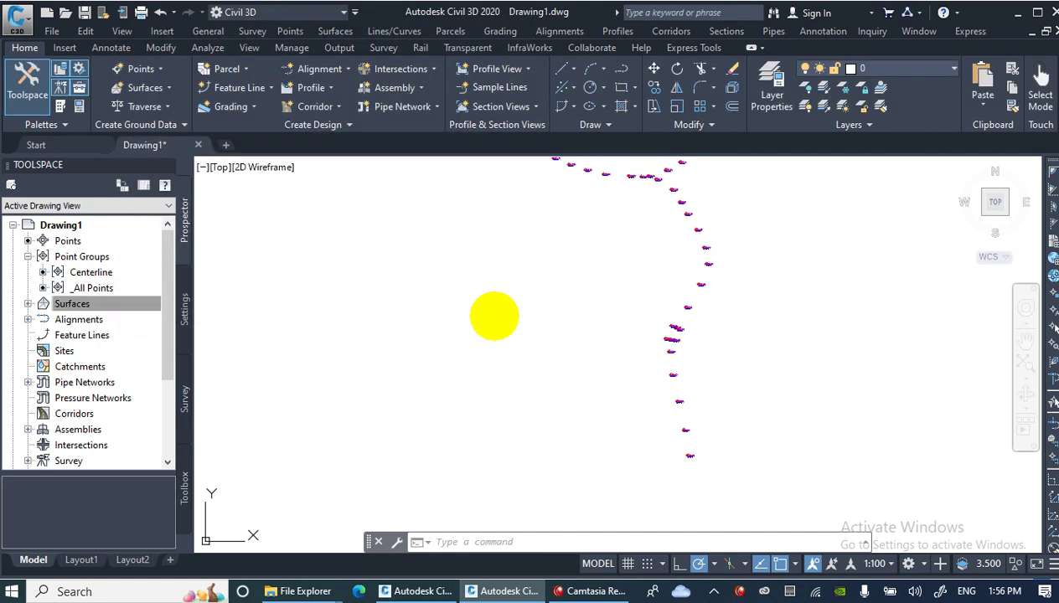
Display the _All Points group with the Basic point style and the Description Only label style
scroll(542, 348, "down", 4)
scroll(402, 239, "up", 3)
left_click(87, 287)
right_click(87, 289)
left_click(182, 270)
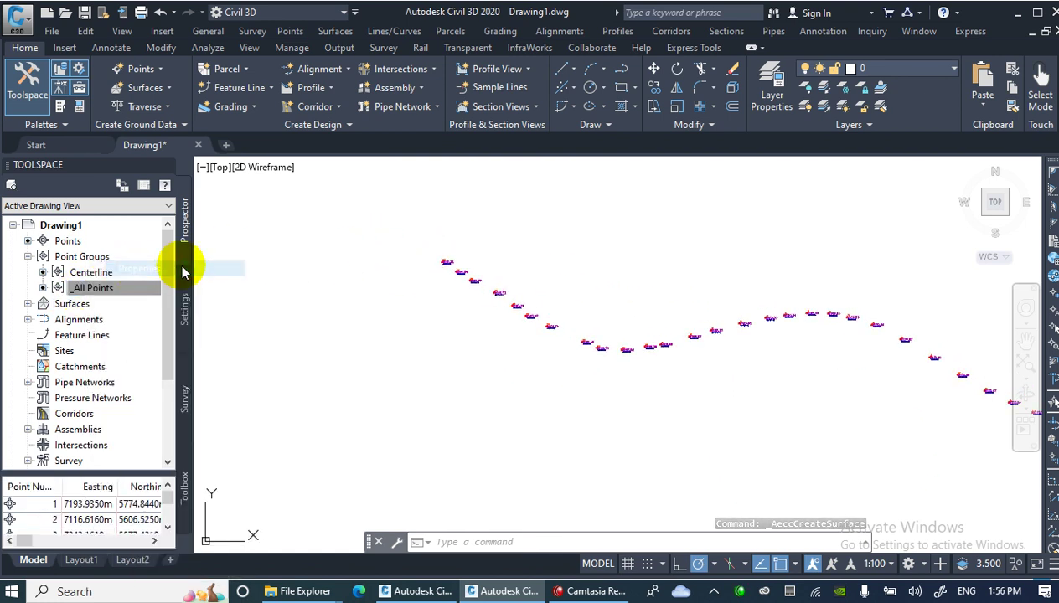
left_click(620, 212)
left_click(611, 232)
left_click(608, 247)
left_click(628, 275)
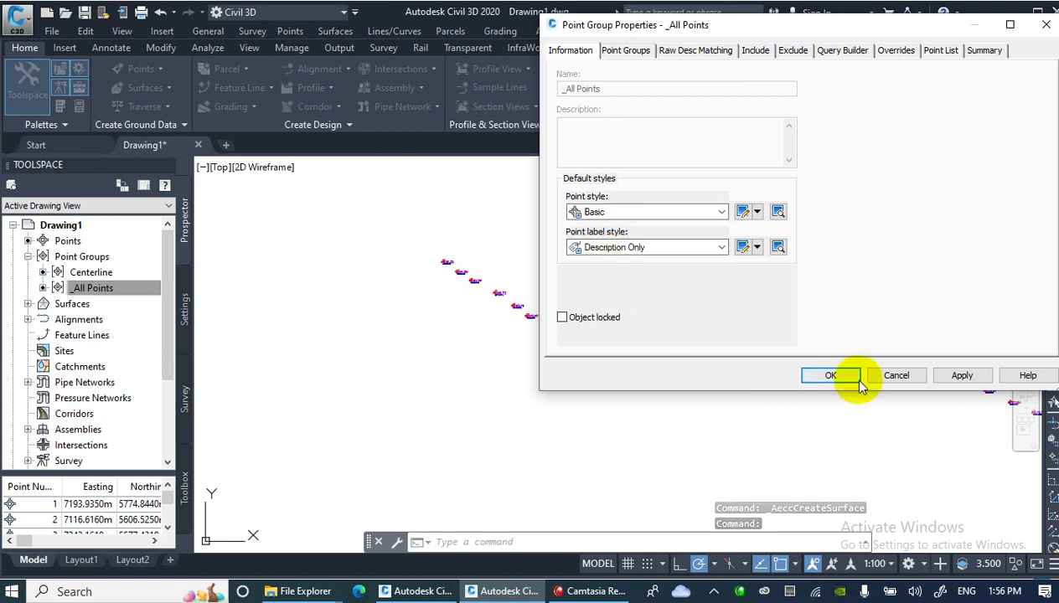
left_click(830, 376)
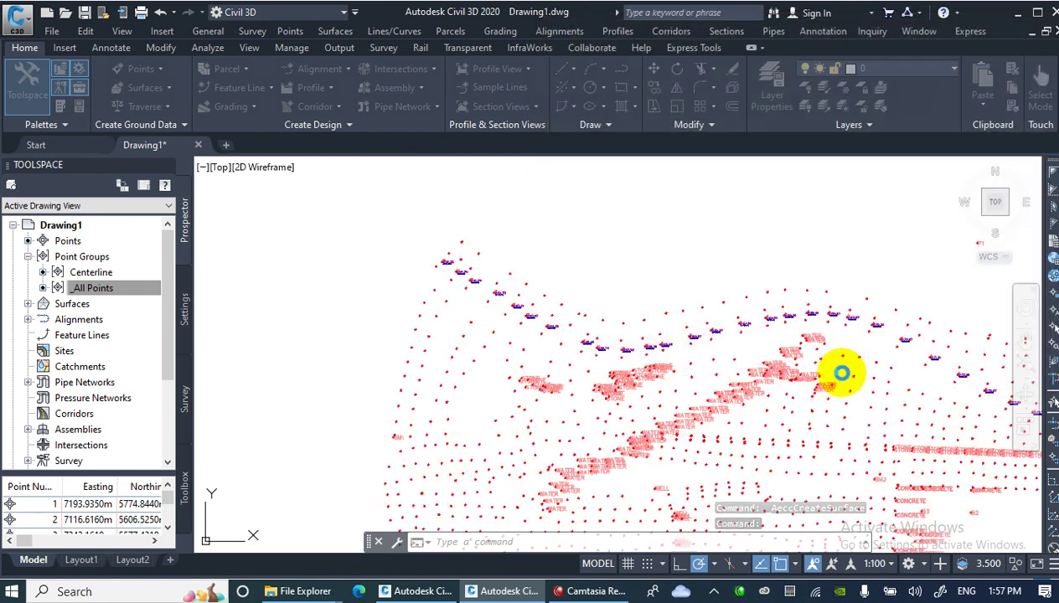
scroll(524, 308, "down", 3)
middle_click_drag(524, 308, 390, 236)
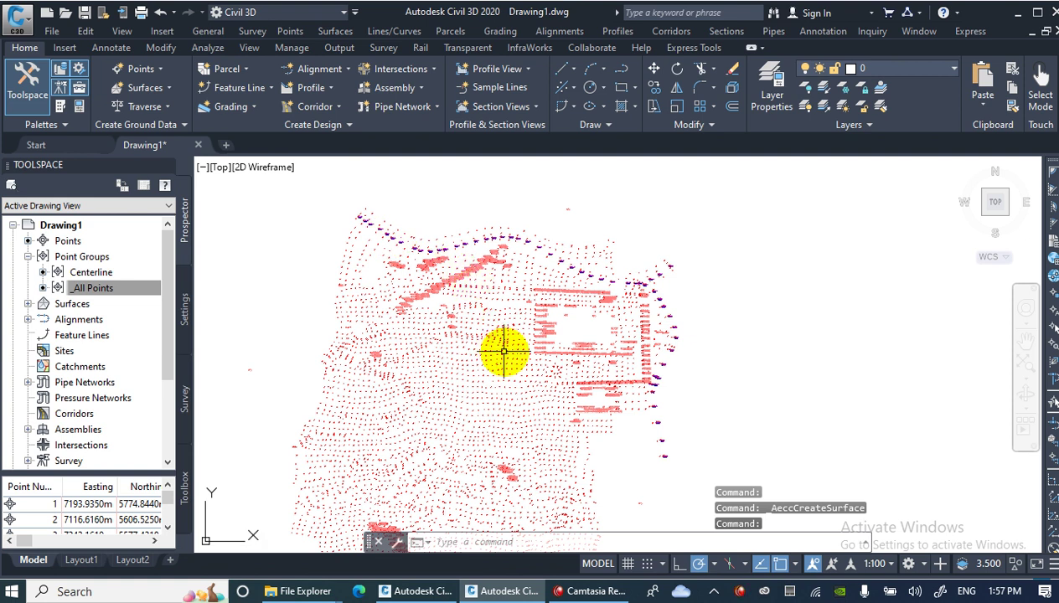
middle_click_drag(501, 348, 547, 300)
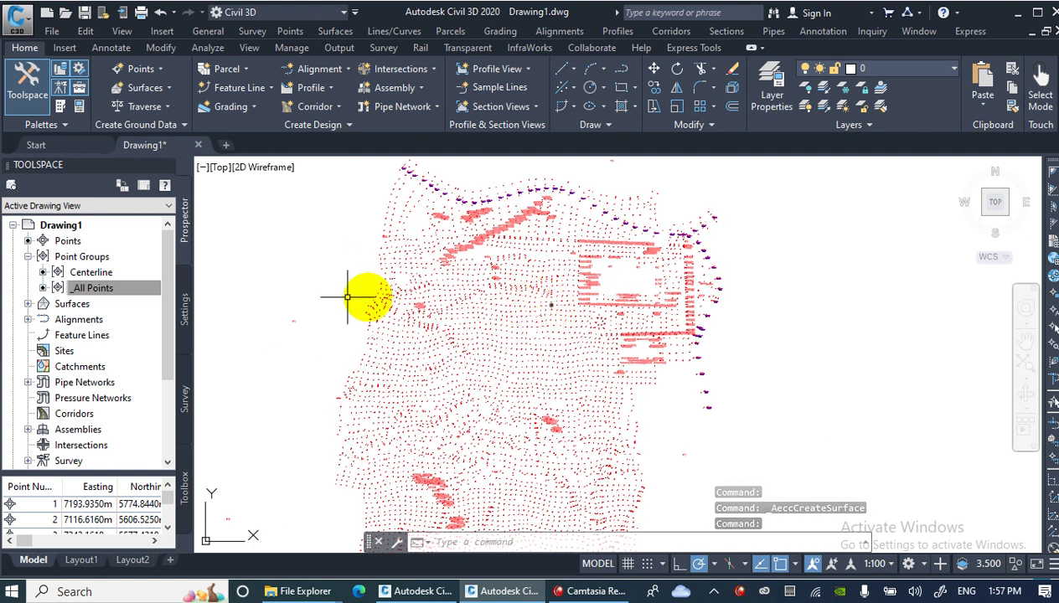
Expand Surface1 in the drawing's surfaces collection down to the items of its Definition
left_click(72, 307)
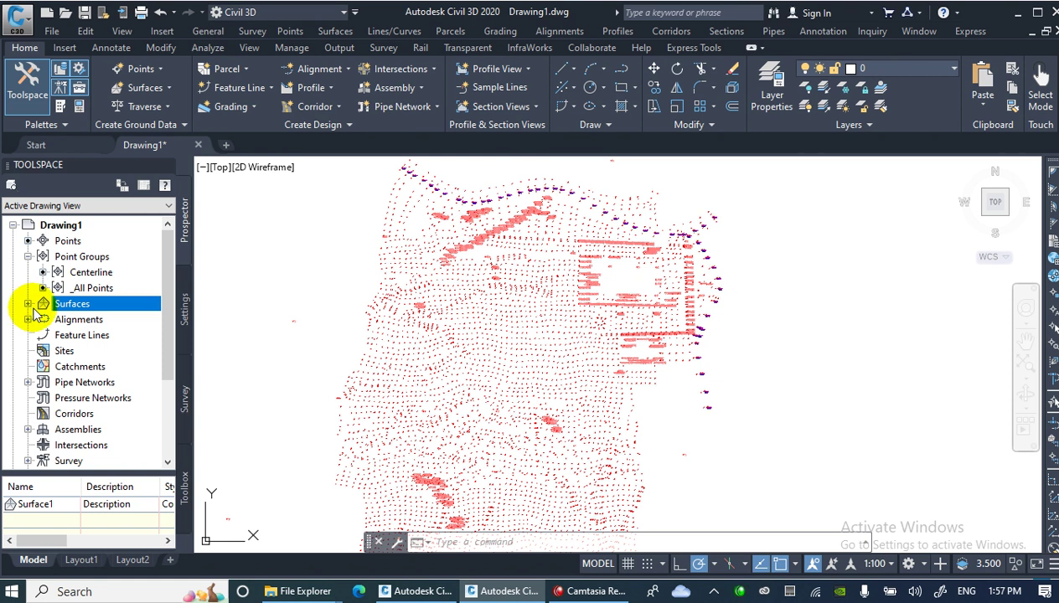
left_click(335, 31)
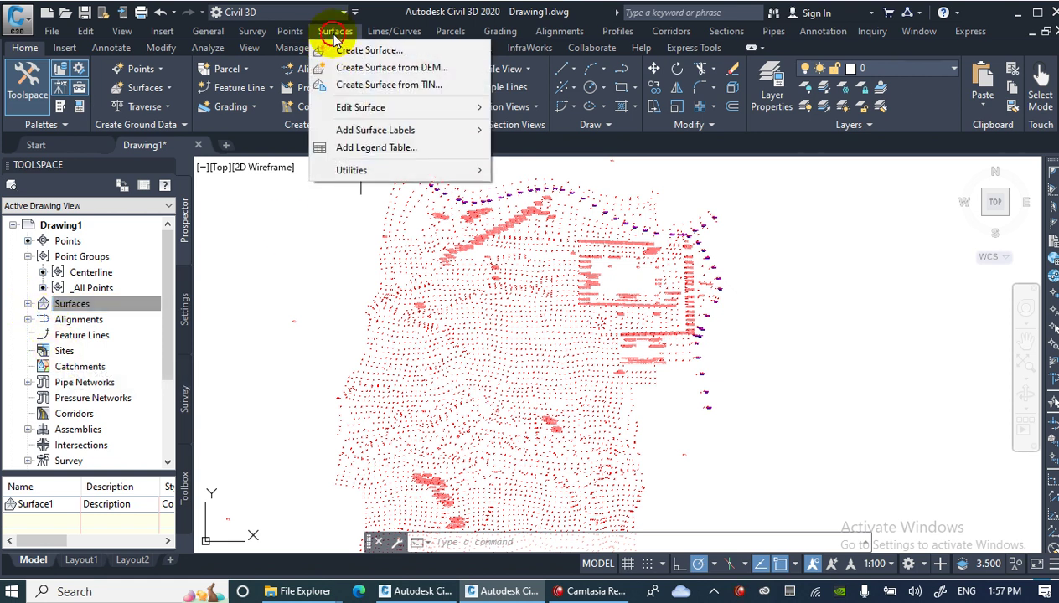
left_click(29, 306)
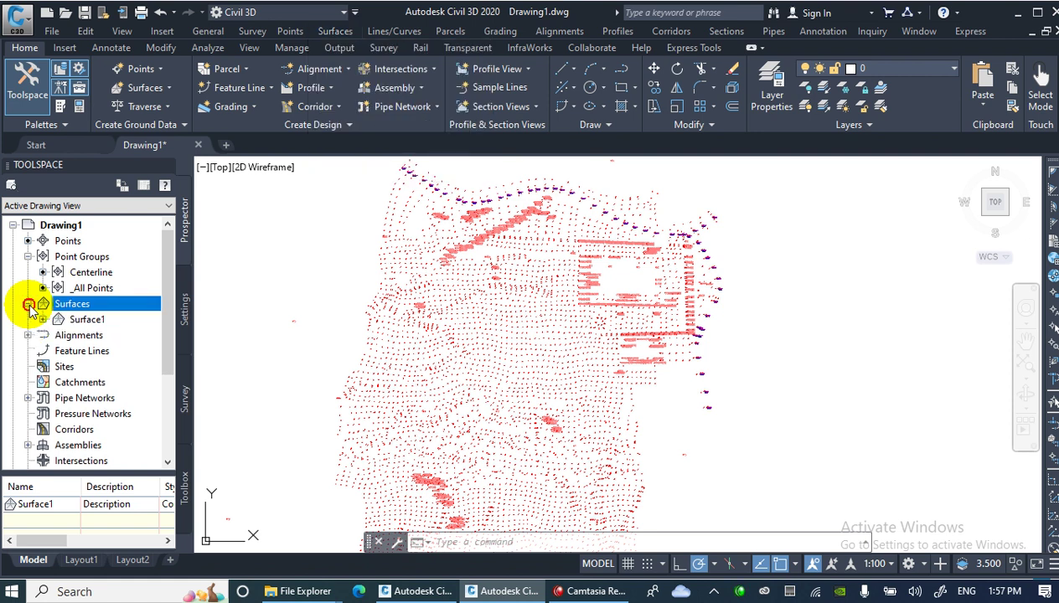
left_click(76, 324)
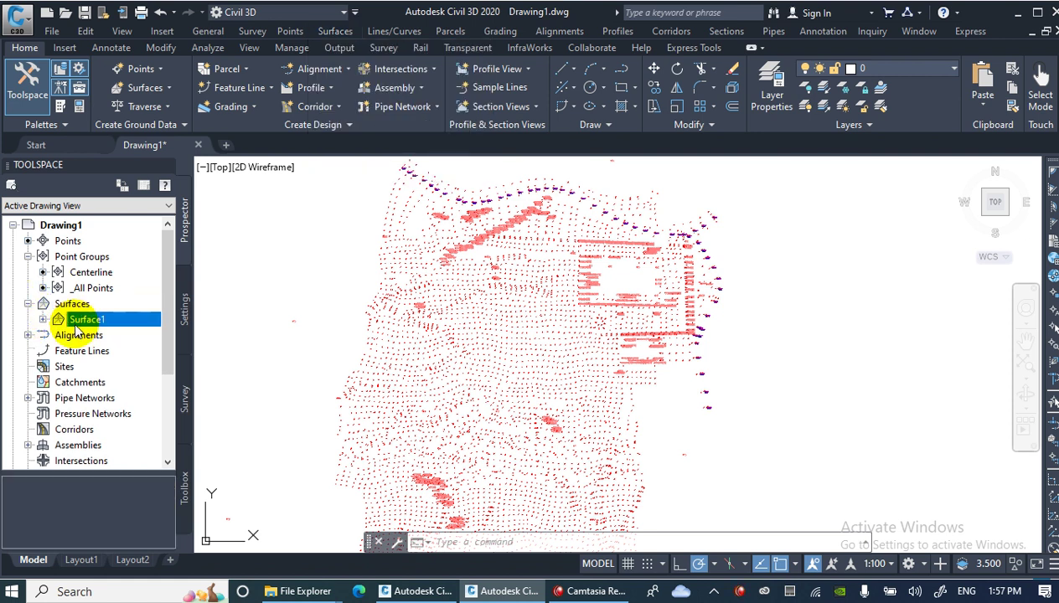
right_click(80, 325)
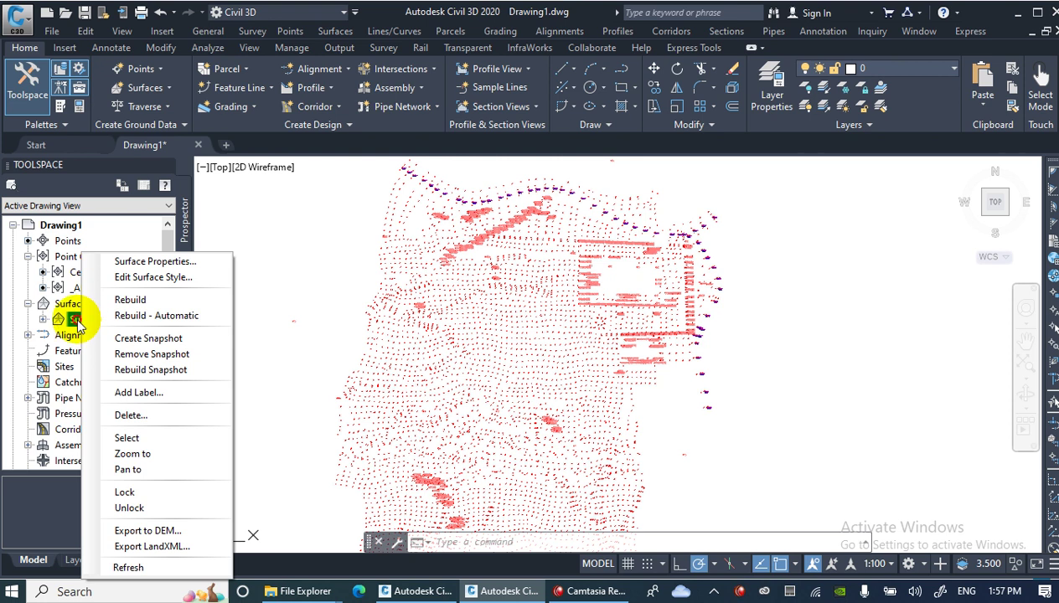
key("Escape")
left_click(42, 320)
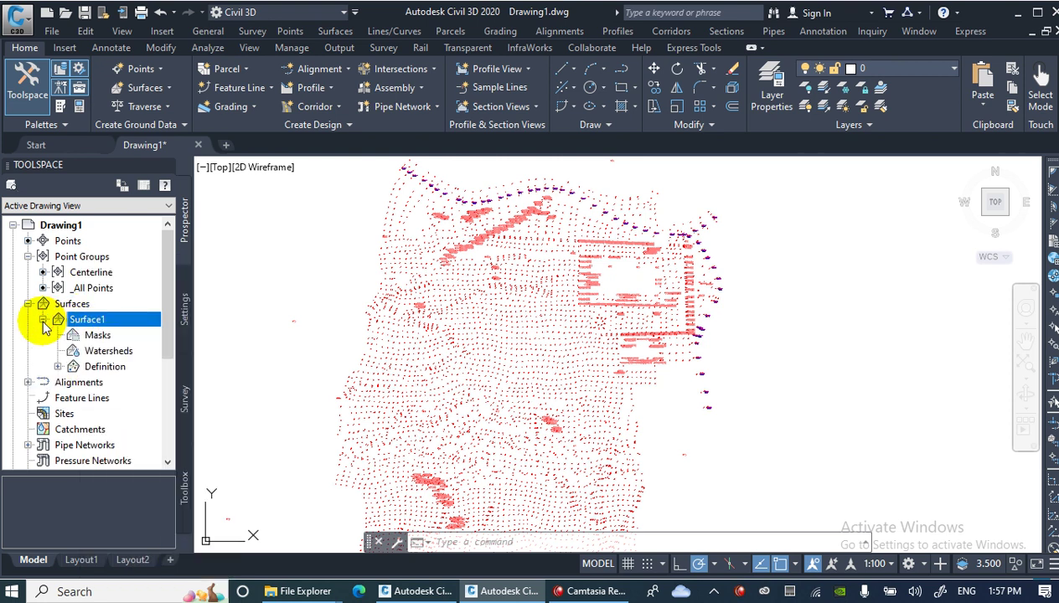
left_click(86, 350)
left_click(56, 369)
left_click(57, 366)
scroll(105, 358, "down", 4)
scroll(126, 373, "up", 2)
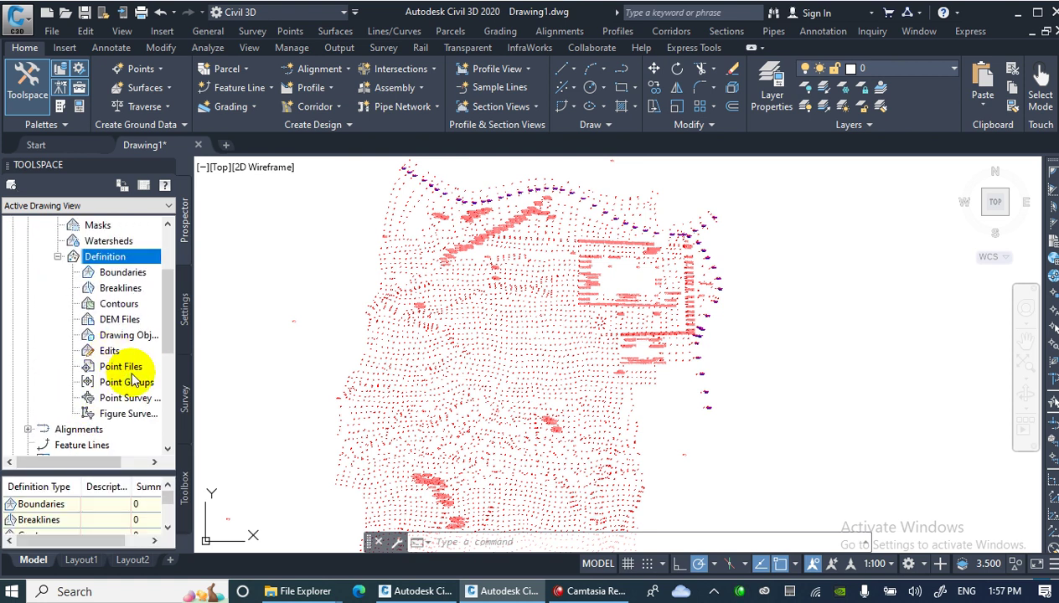
Add the _All Points point group to the definition of Surface1
left_click(130, 383)
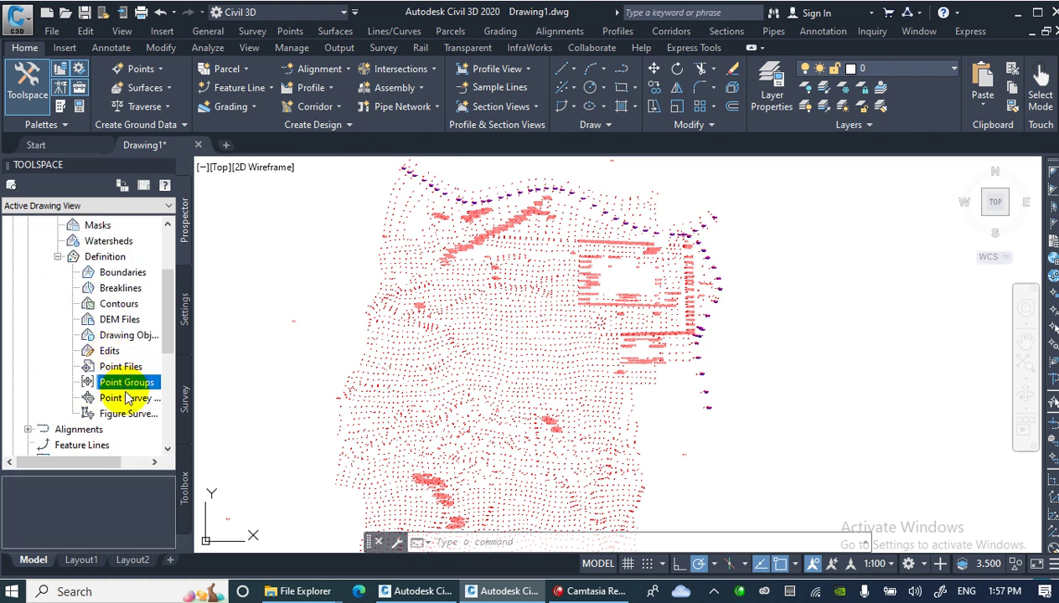
right_click(133, 383)
left_click(180, 390)
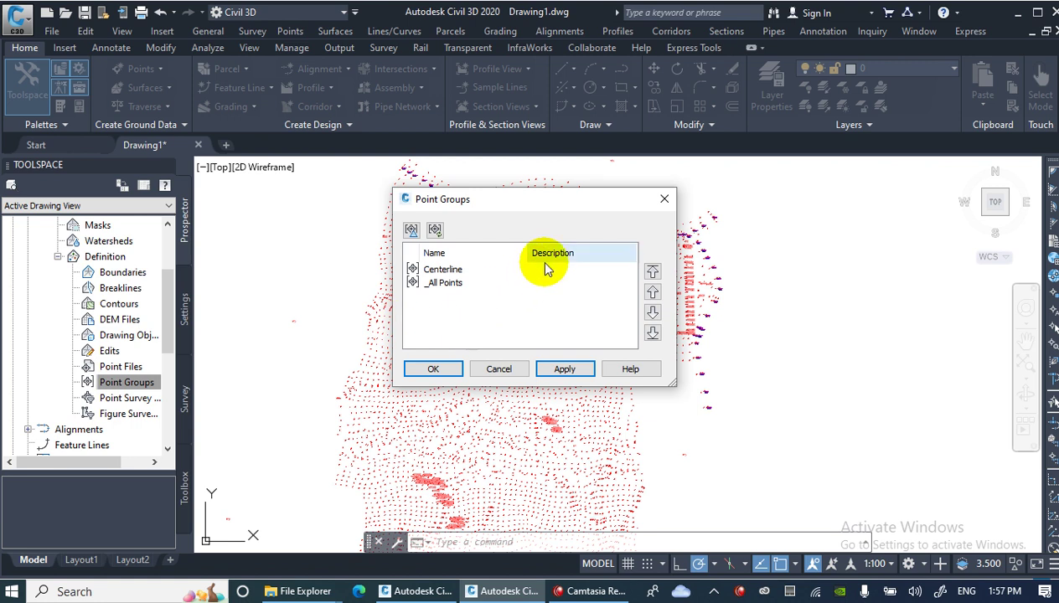
left_click_drag(563, 202, 913, 198)
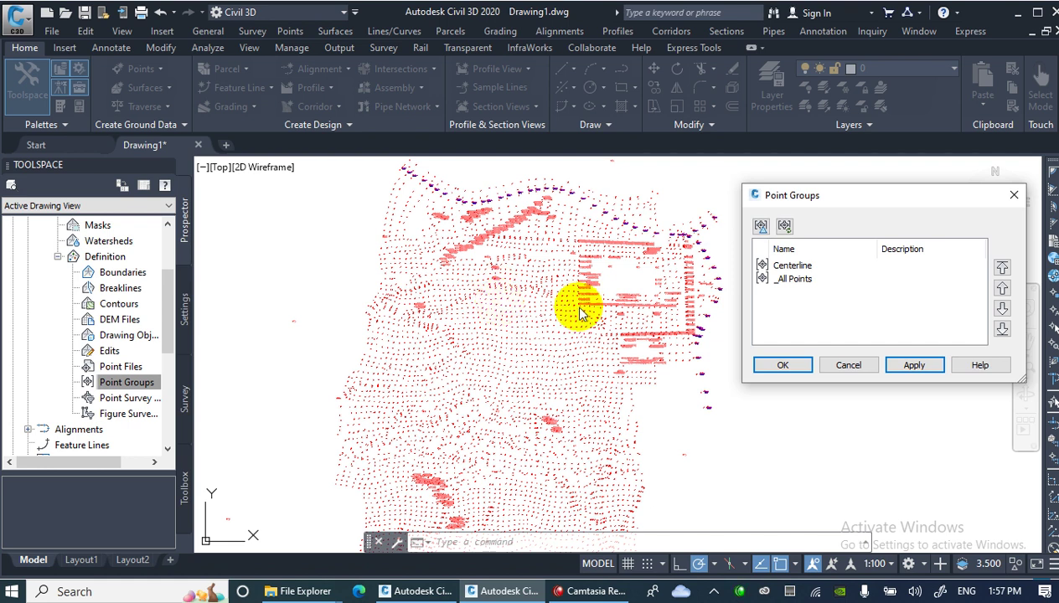
left_click(795, 280)
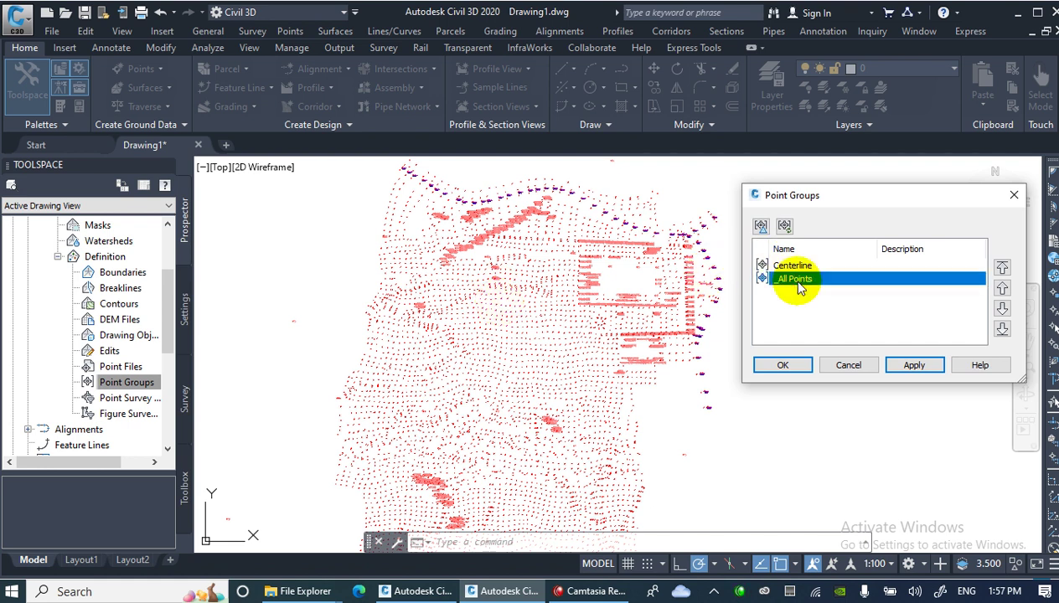
left_click(784, 366)
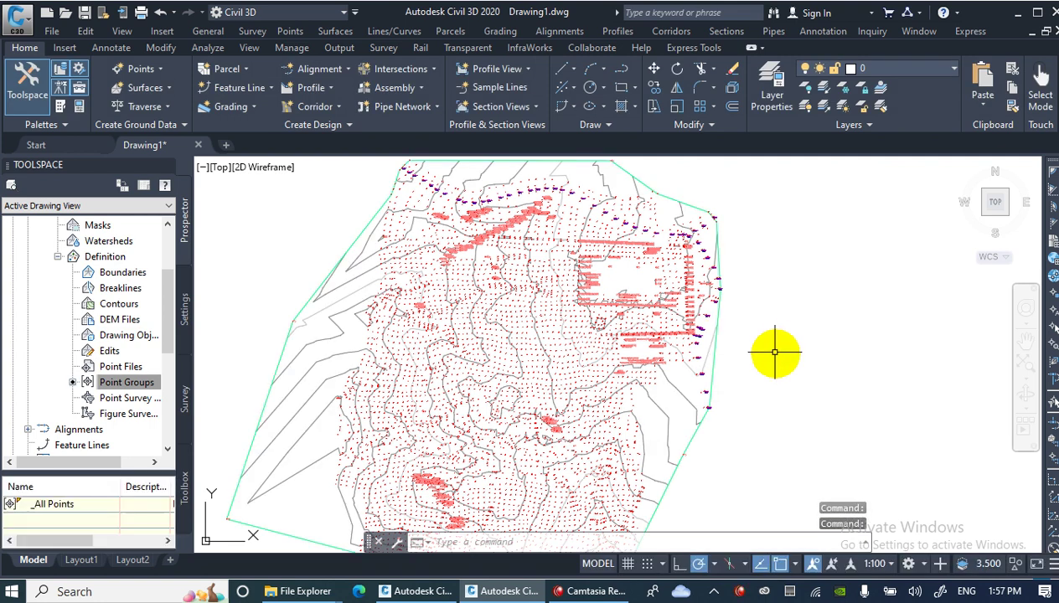
Examine the contours and outer border of the surface across the whole site
scroll(776, 354, "down", 3)
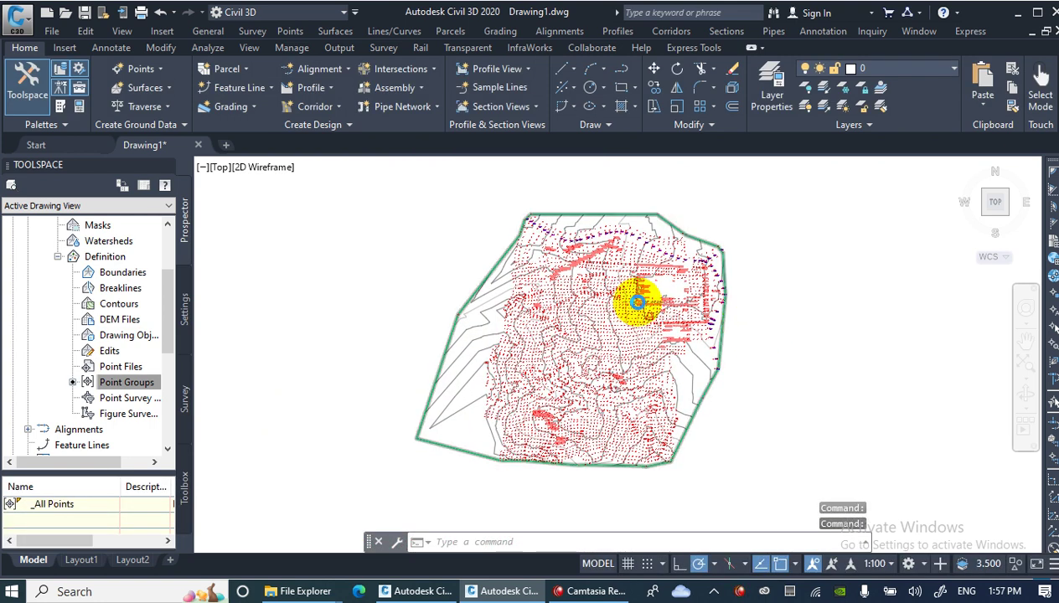
scroll(638, 302, "up", 2)
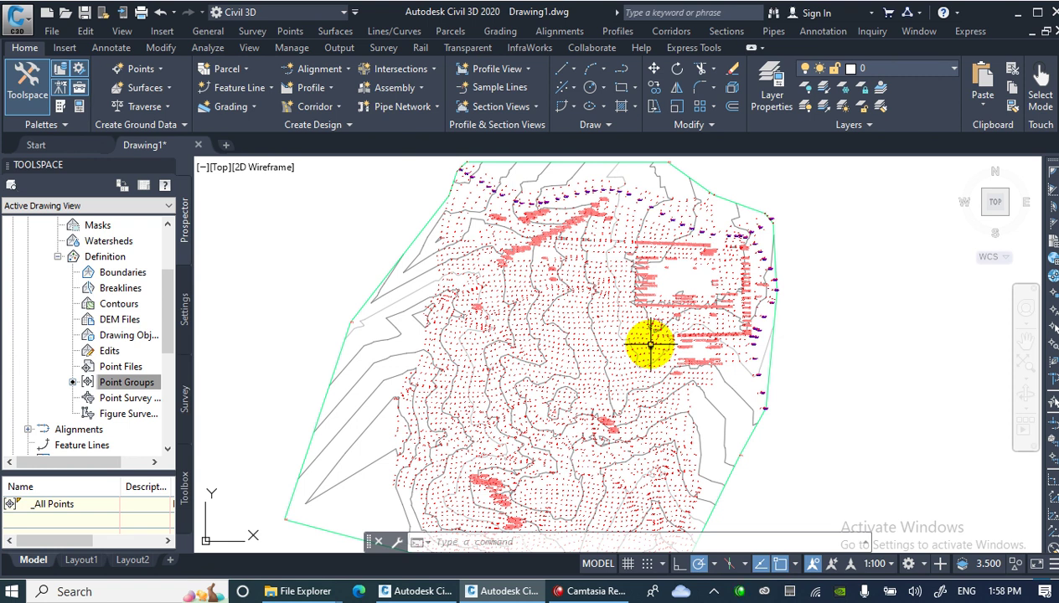
left_click(618, 323)
scroll(618, 323, "up", 3)
scroll(619, 385, "down", 3)
mouse_move(525, 217)
middle_mouse_down()
mouse_move(612, 330)
mouse_move(516, 288)
mouse_move(530, 293)
middle_mouse_up()
scroll(498, 231, "down", 3)
scroll(510, 308, "up", 2)
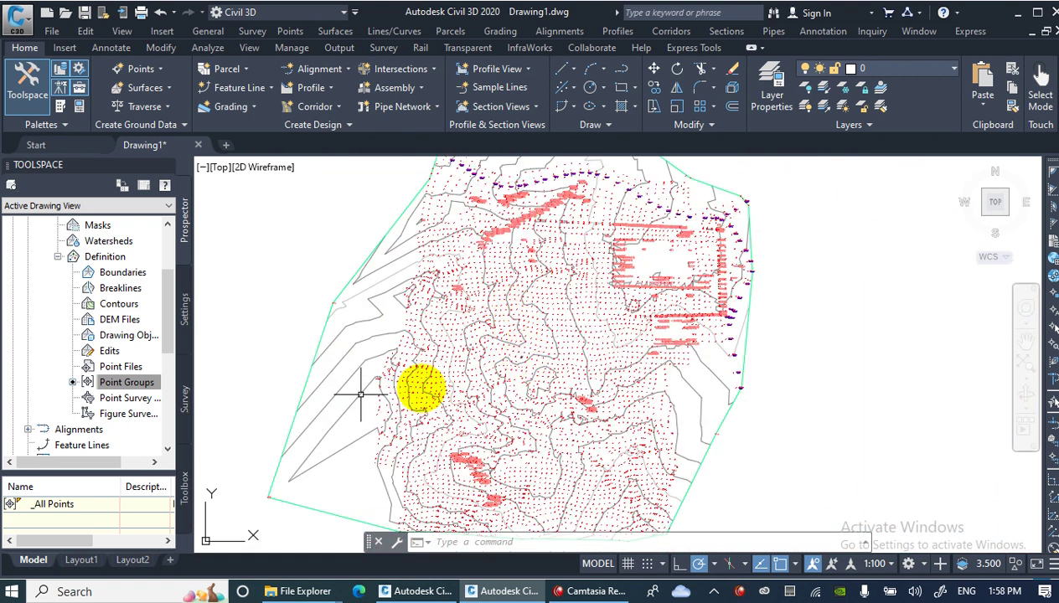
Rename Surface1 as Project Surface in its surface properties
scroll(94, 267, "up", 3)
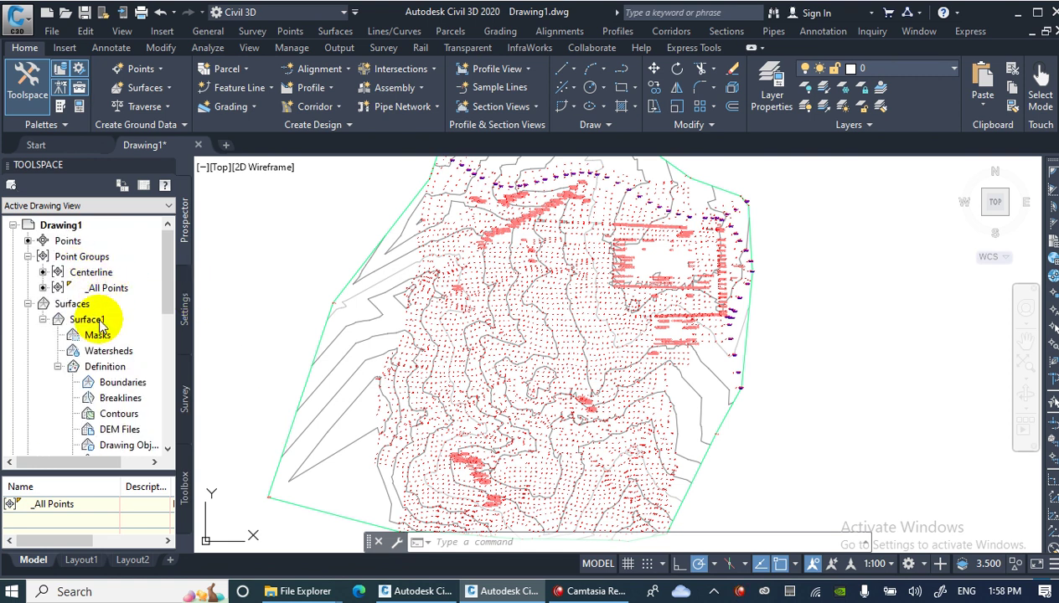
right_click(77, 320)
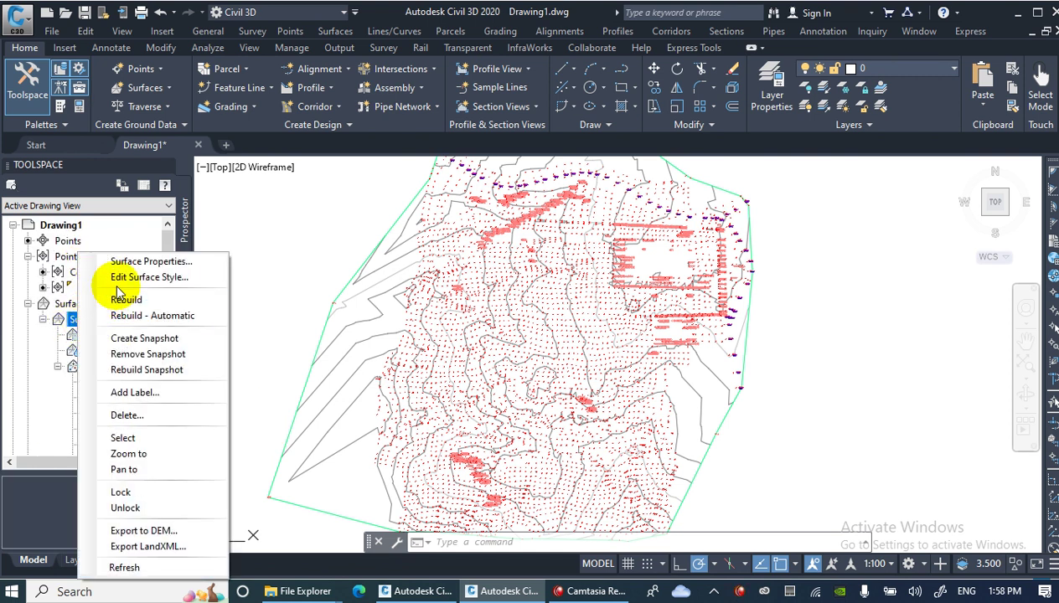
left_click(151, 261)
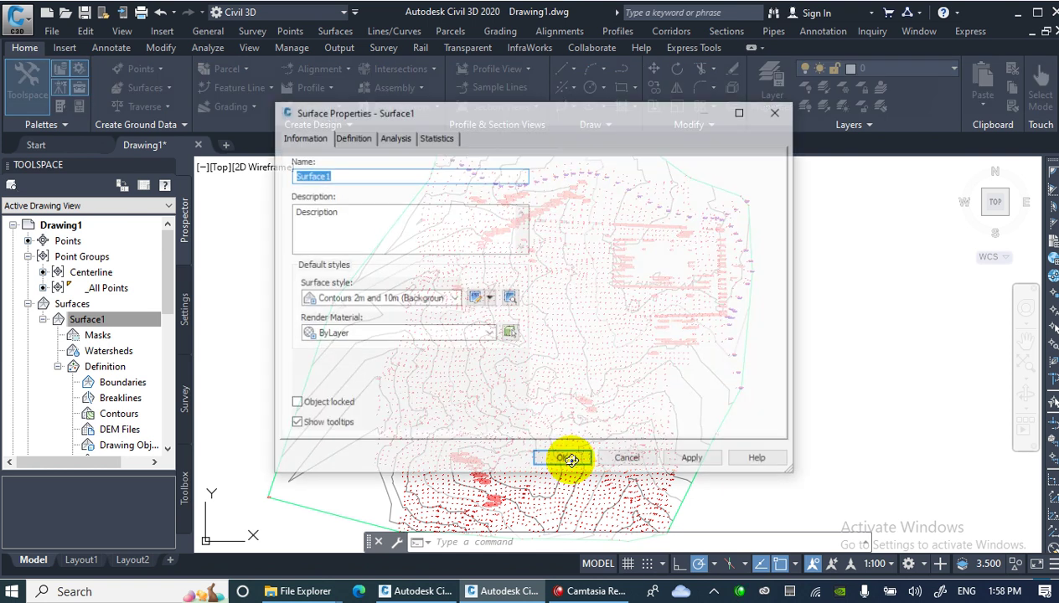
left_click_drag(397, 106, 346, 50)
double_click(262, 107)
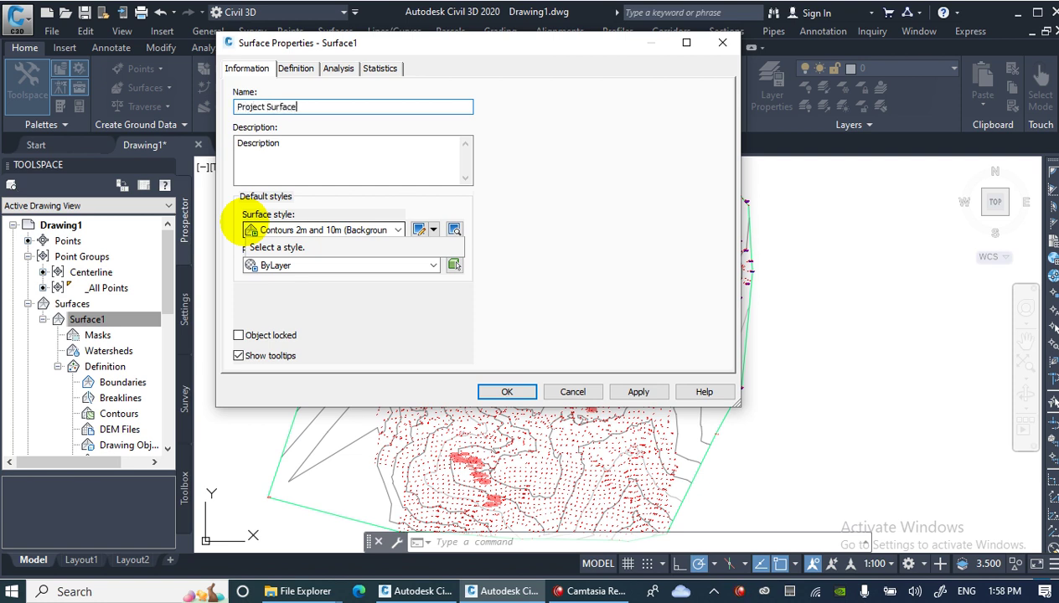
left_click(273, 146)
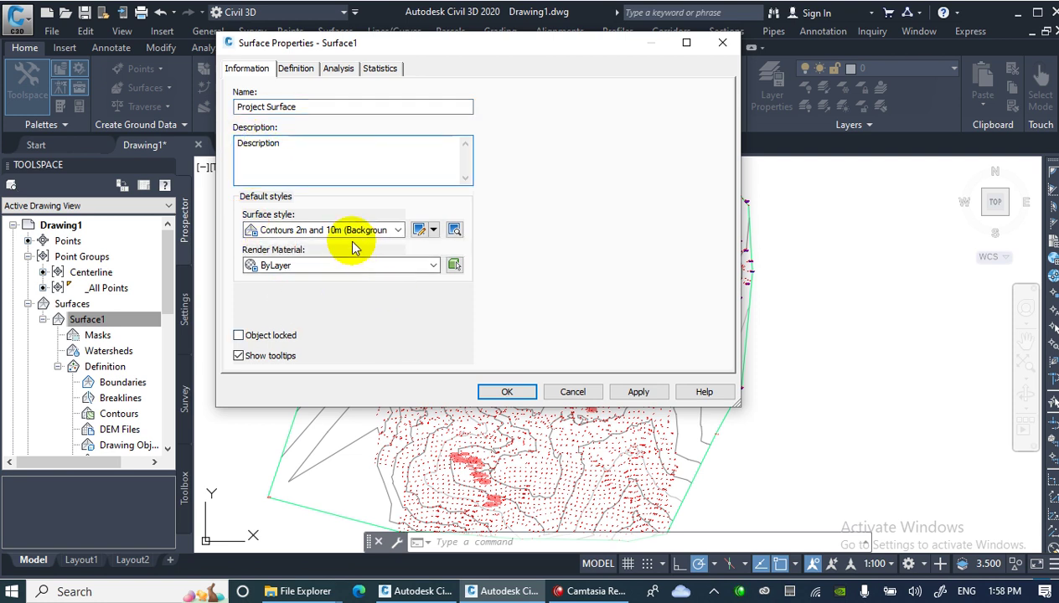
Apply the Contours 1m and 5m (Background) surface style to Project Surface
left_click(297, 229)
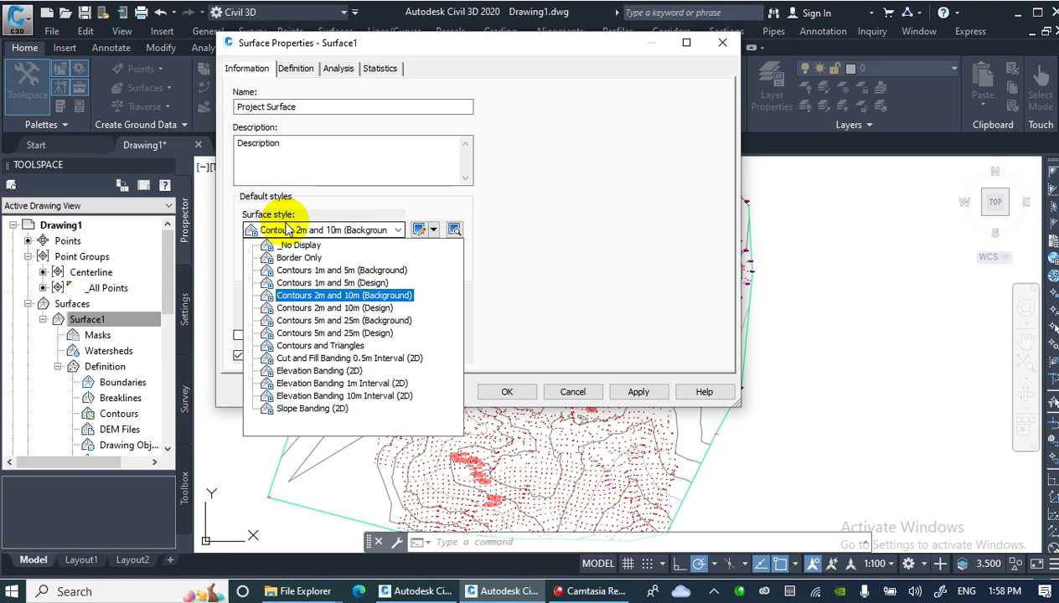
left_click(321, 271)
left_click_drag(503, 49, 15, 71)
left_click(141, 413)
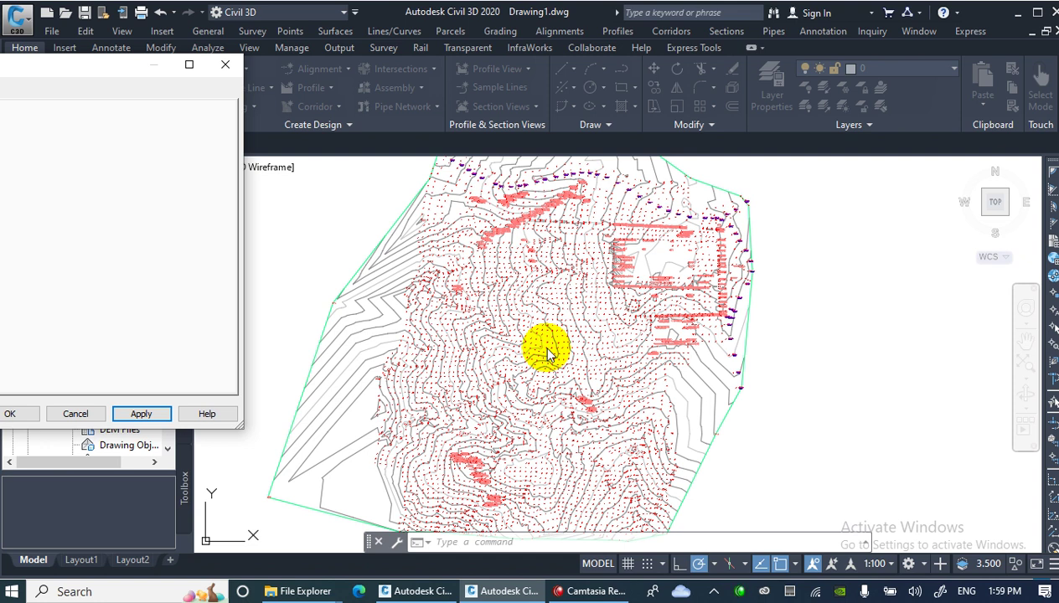
left_click_drag(46, 88, 495, 42)
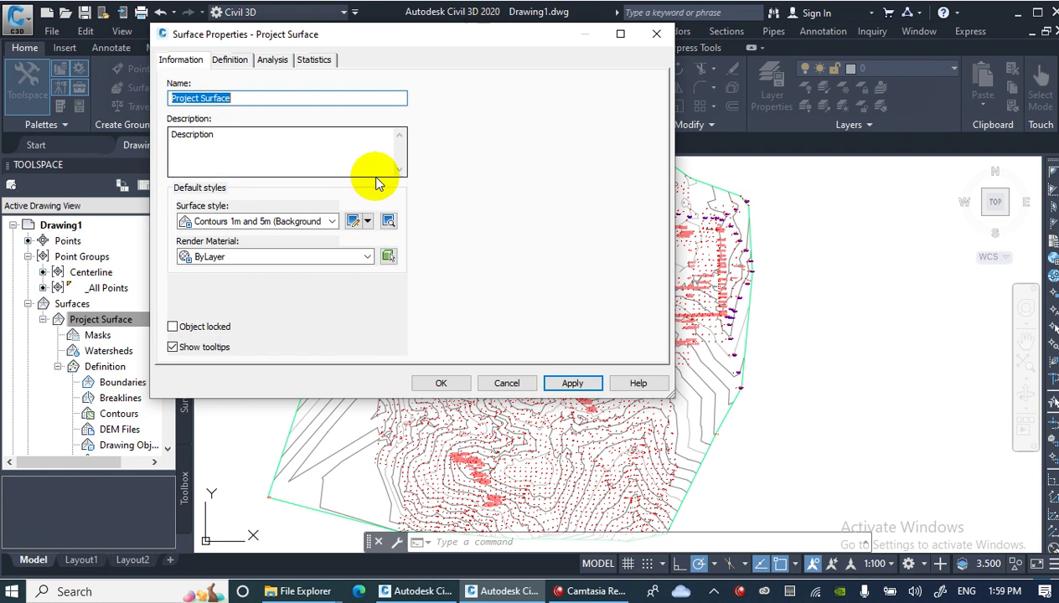
Preview the details of the selected surface style and close the preview without changes
left_click(388, 221)
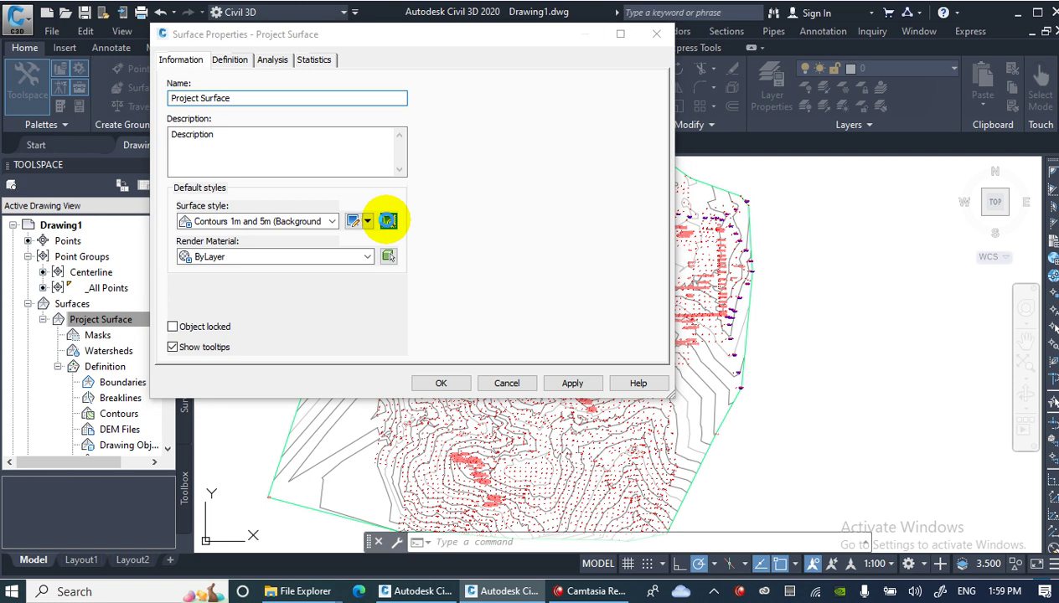
mouse_move(477, 219)
left_mouse_down()
mouse_move(480, 280)
mouse_move(429, 220)
mouse_move(389, 275)
mouse_move(521, 262)
mouse_move(470, 230)
left_mouse_up()
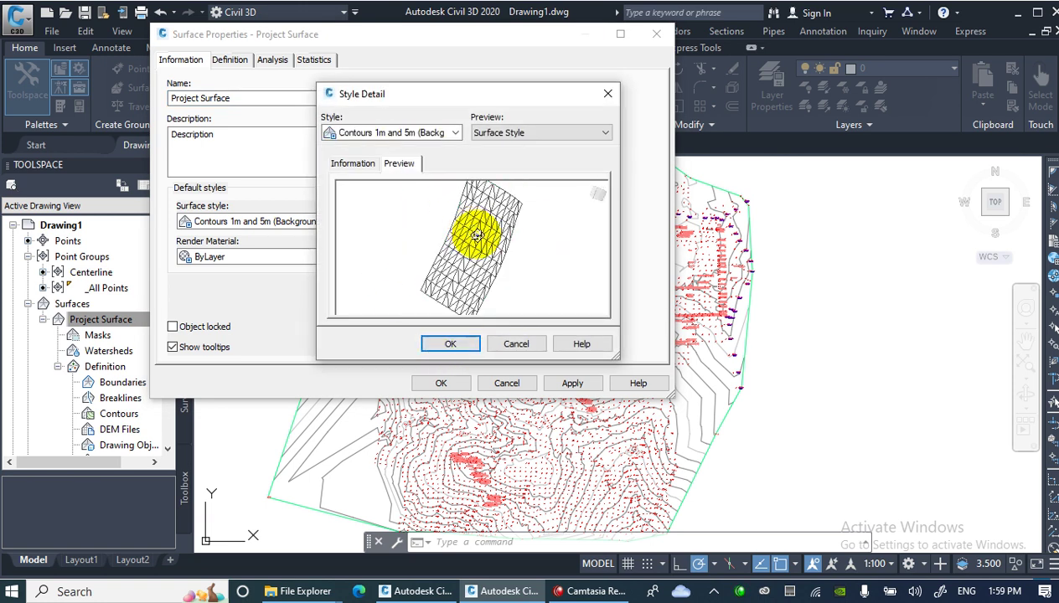
left_click(515, 343)
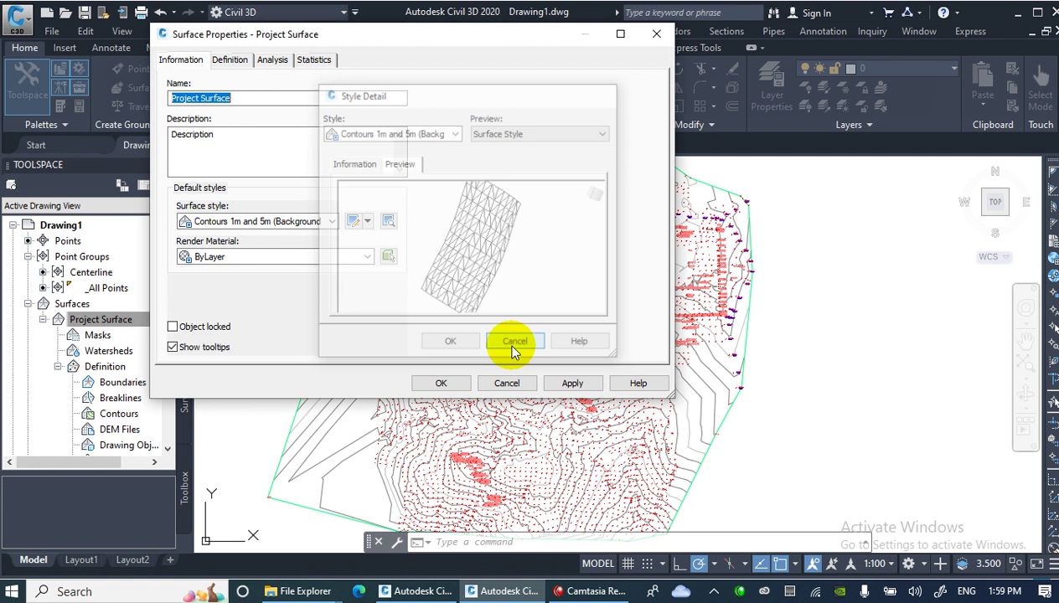
Open the minor contour interval of the Contours 1m and 5m (Background) surface style for editing
left_click(352, 221)
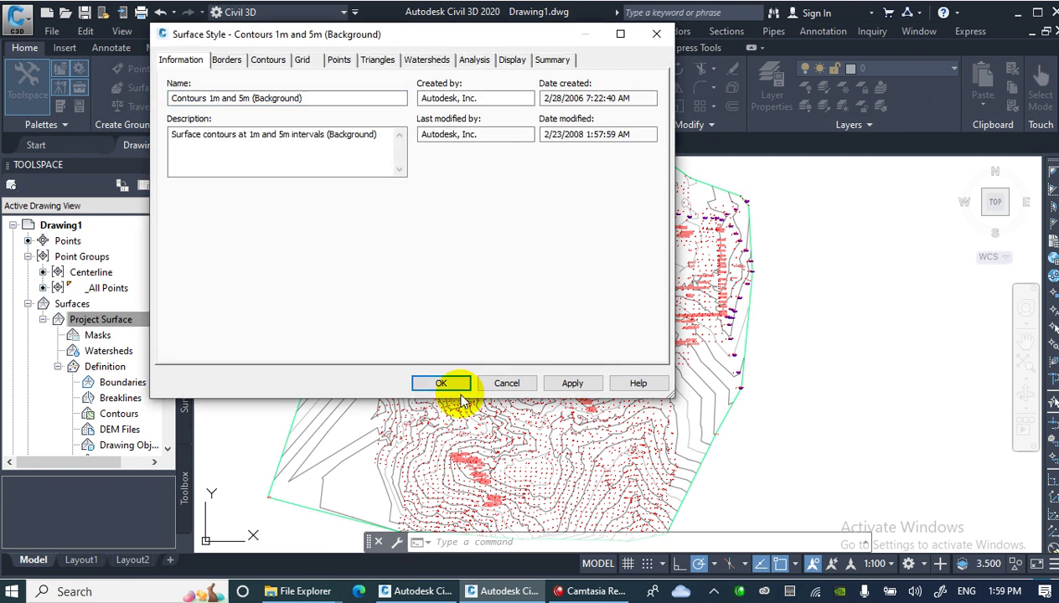
left_click(224, 60)
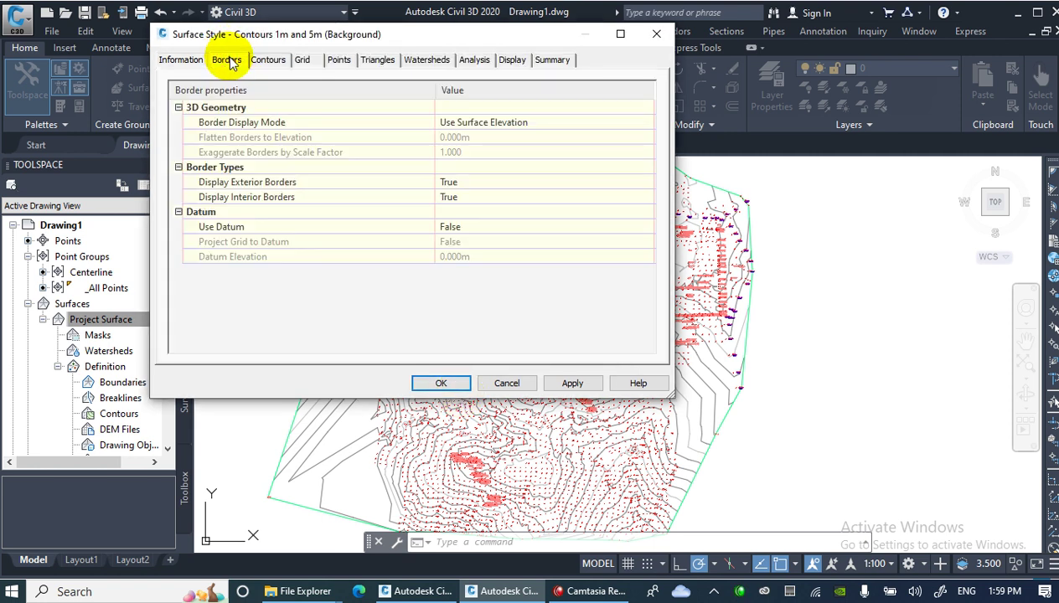
left_click(268, 60)
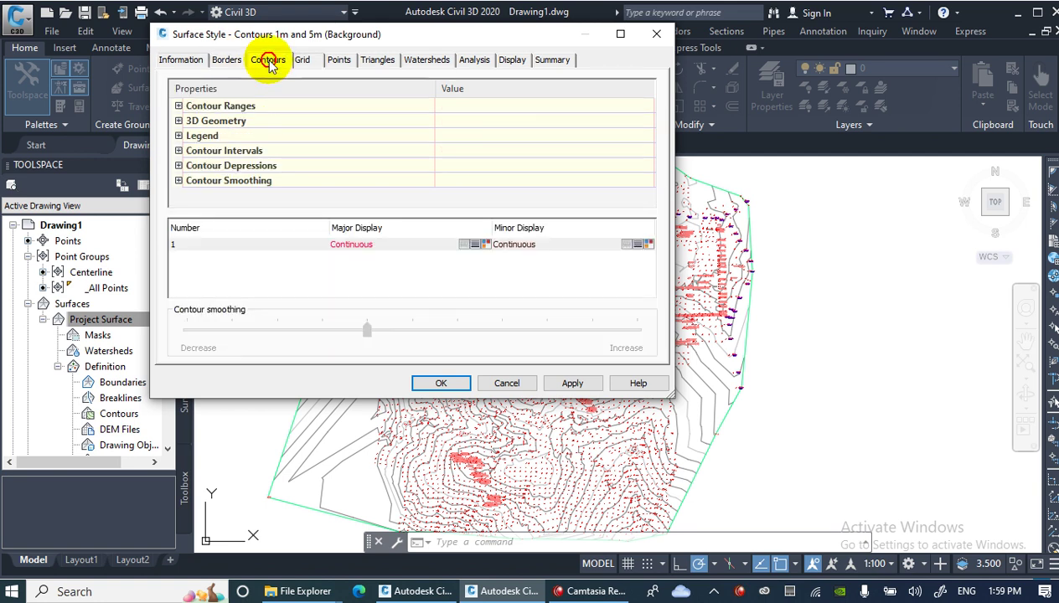
left_click(179, 151)
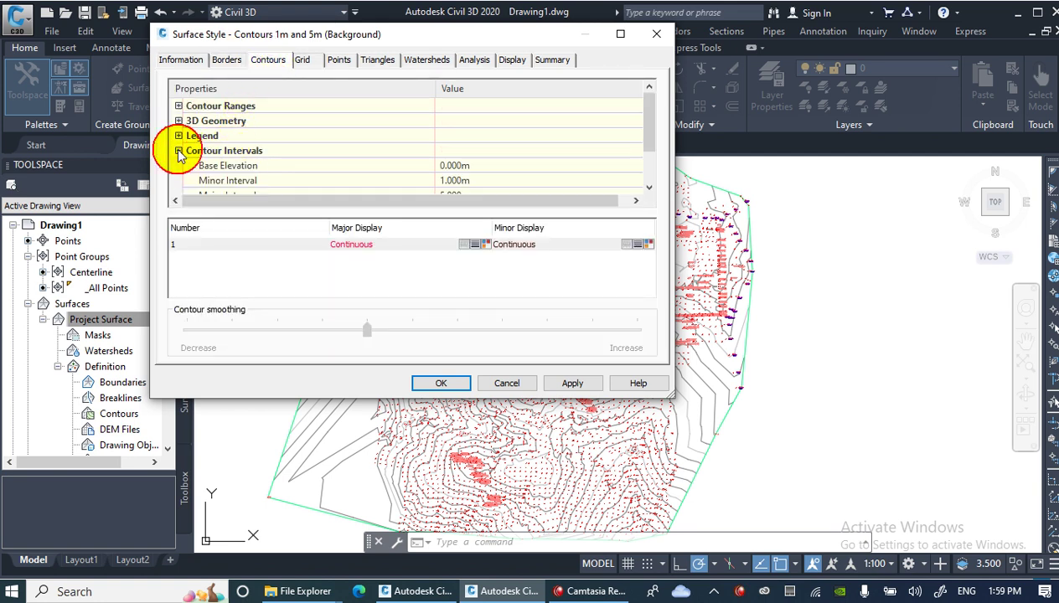
scroll(470, 160, "down", 1)
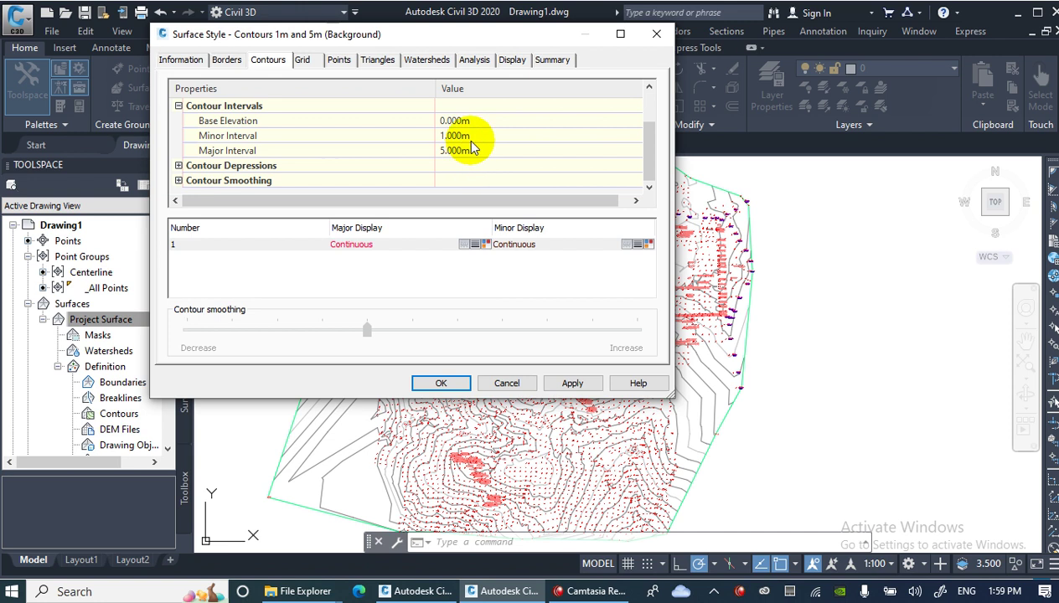
left_click(469, 140)
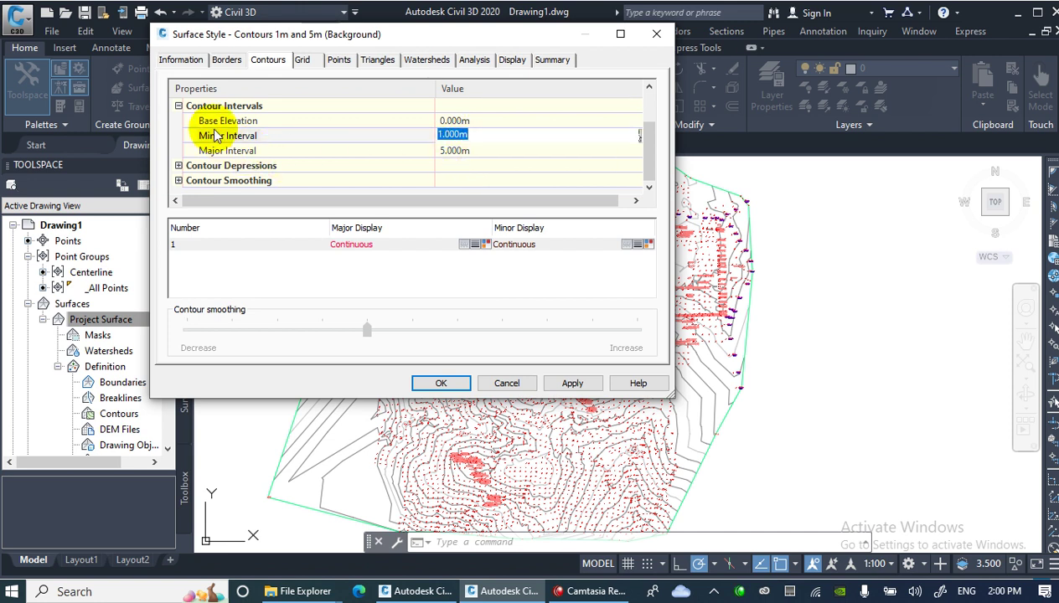